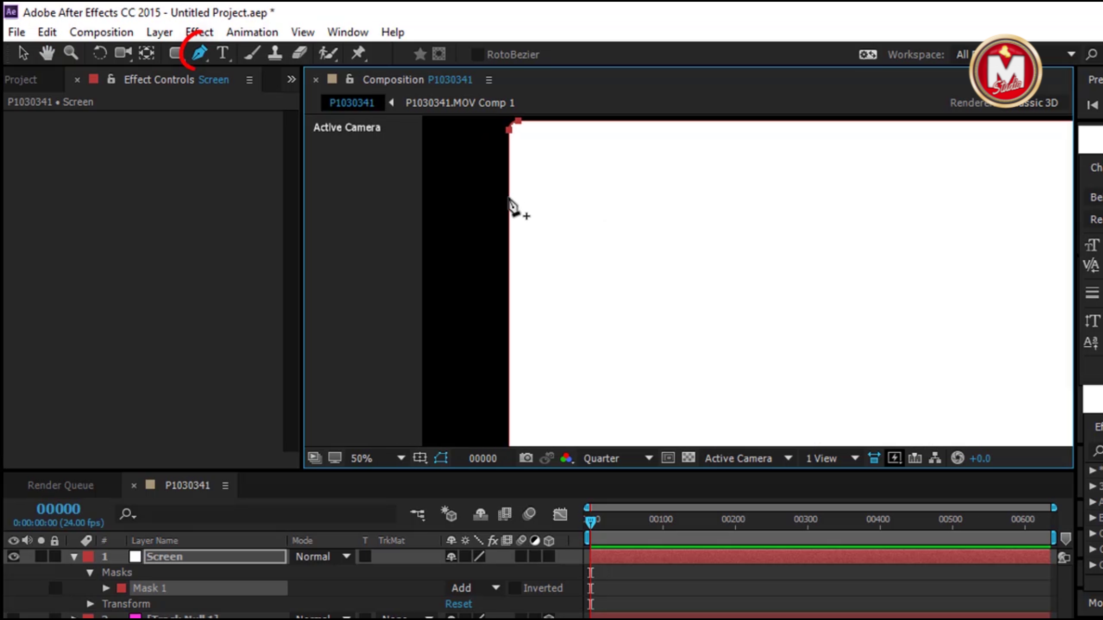
Nudge two new left-edge points of Mask 1 right to form a notch, then fit the view
{"action": "key", "text": "h"}
{"action": "key", "text": "comma"}
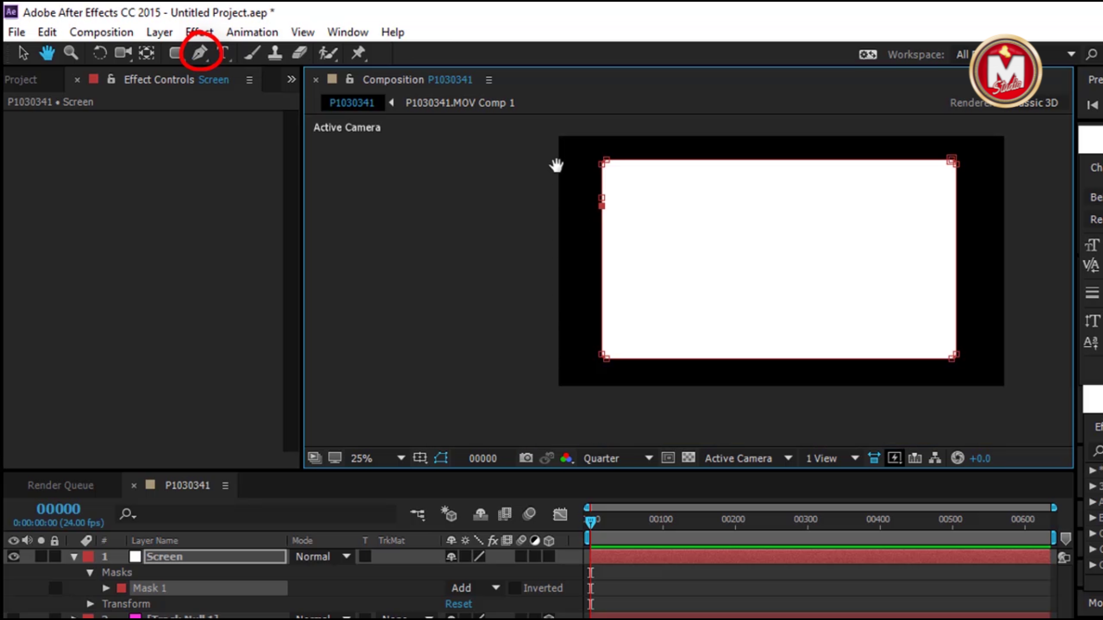
{"action": "key", "text": "g"}
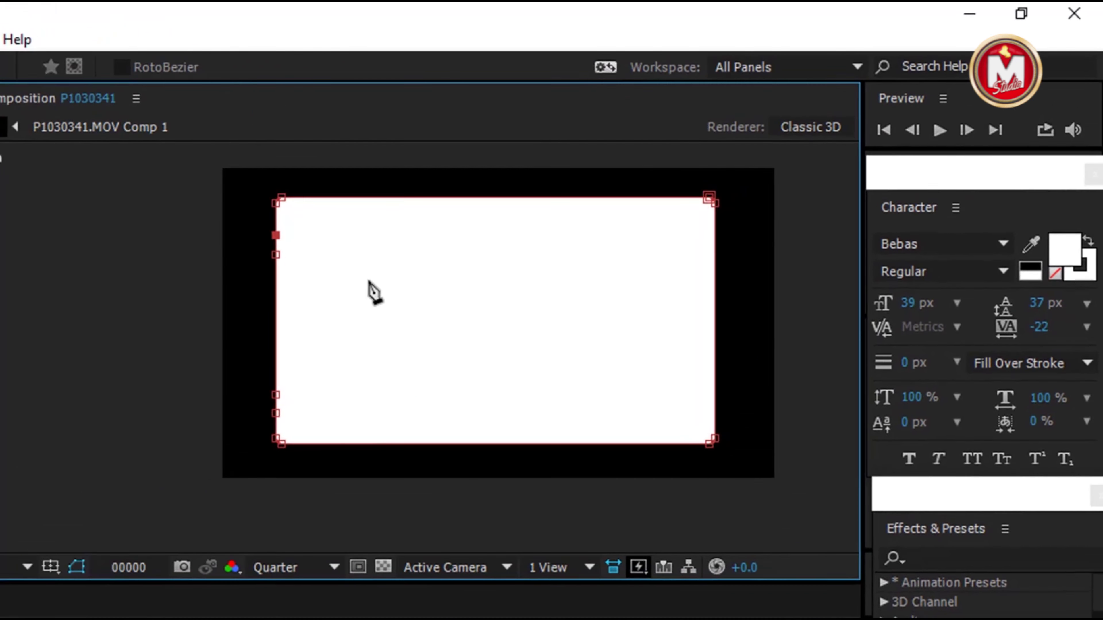
{"action": "key", "text": "v"}
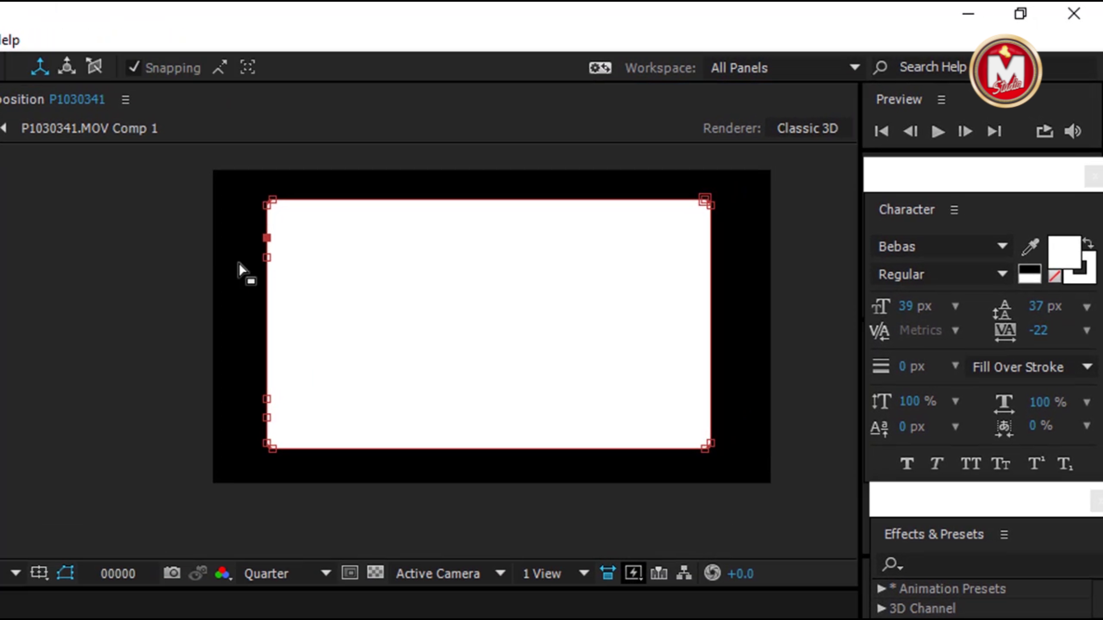
{"action": "left_click_drag", "start_coordinate": [250, 251], "coordinate": [309, 410]}
{"action": "key", "text": "Right"}
{"action": "key", "text": "Right"}
{"action": "key", "text": "Right"}
{"action": "key", "text": "Right"}
{"action": "key", "text": "Right"}
{"action": "key", "text": "Right"}
{"action": "key", "text": "Right"}
{"action": "key", "text": "Right"}
{"action": "key", "text": "Right"}
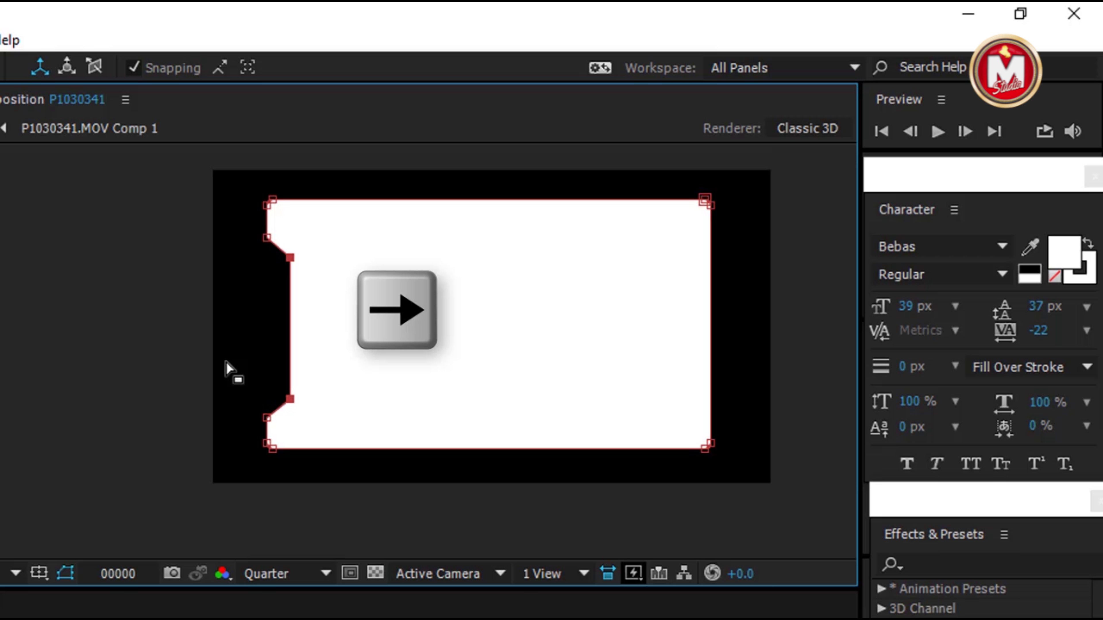
{"action": "left_click", "coordinate": [20, 573]}
{"action": "left_click", "coordinate": [26, 180]}
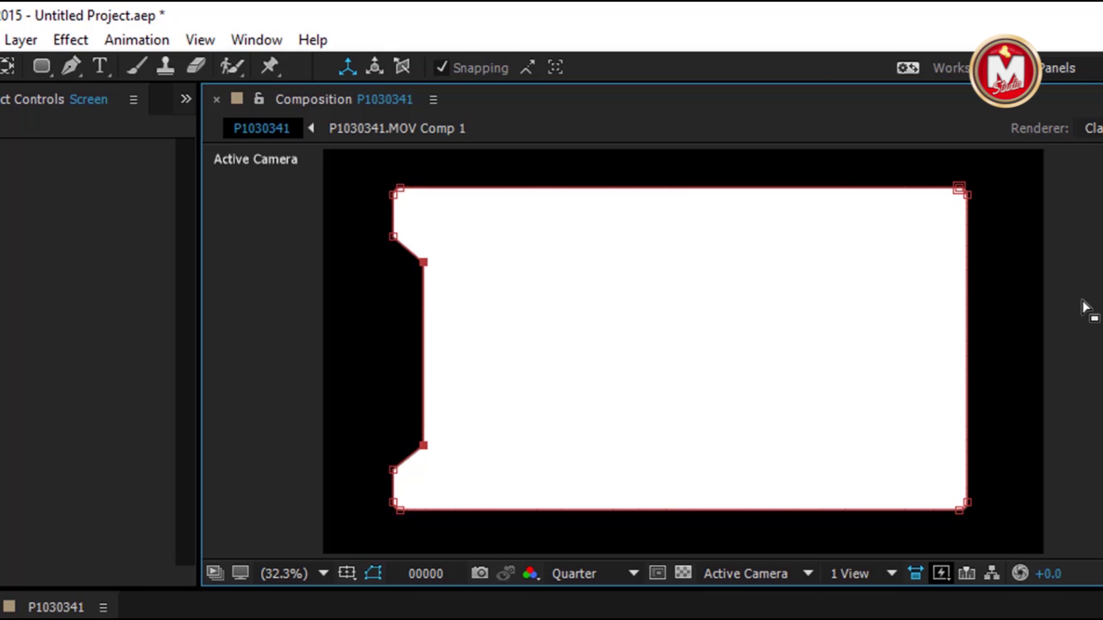
Show rulers and drag three horizontal guides marking the notch heights
{"action": "left_click", "coordinate": [200, 39]}
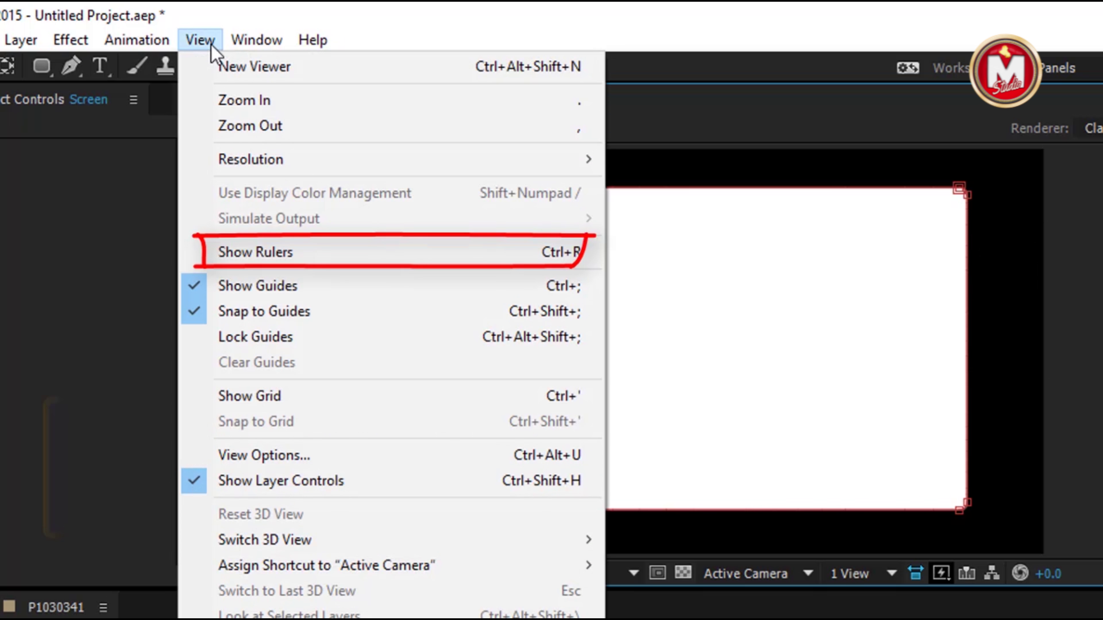
{"action": "left_click", "coordinate": [285, 250]}
{"action": "left_click_drag", "start_coordinate": [549, 158], "coordinate": [517, 251]}
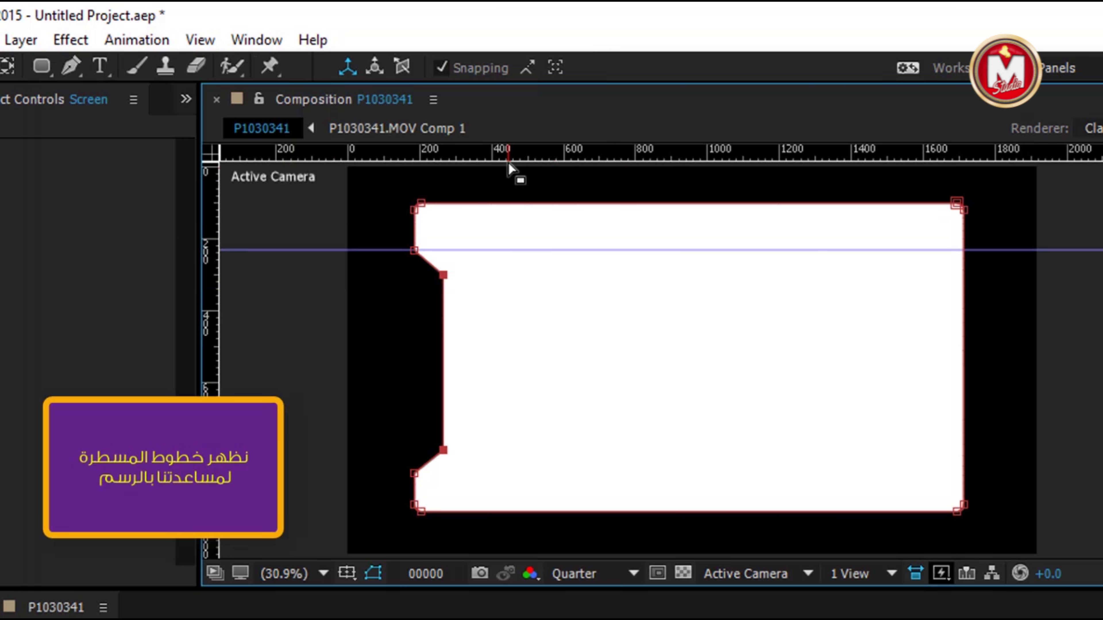
{"action": "left_click_drag", "start_coordinate": [504, 153], "coordinate": [507, 274]}
{"action": "left_click_drag", "start_coordinate": [512, 156], "coordinate": [510, 473]}
Add four right-edge points at the guides and nudge the inner two left into a notch
{"action": "left_click", "coordinate": [72, 67]}
{"action": "left_click", "coordinate": [964, 250]}
{"action": "left_click", "coordinate": [964, 276]}
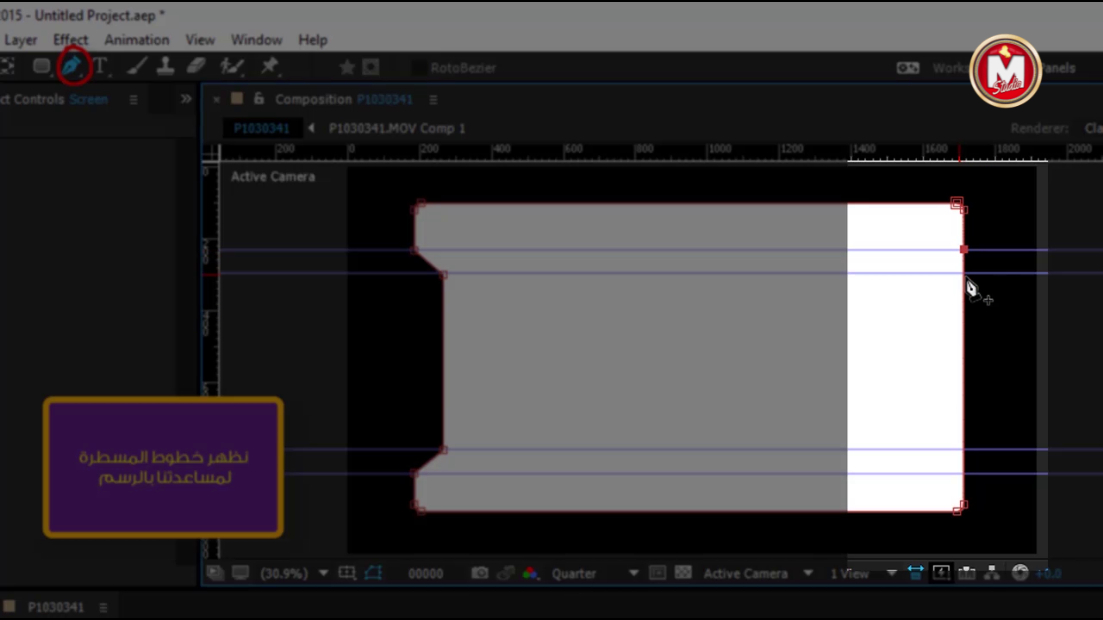
{"action": "left_click", "coordinate": [964, 450]}
{"action": "left_click", "coordinate": [964, 475]}
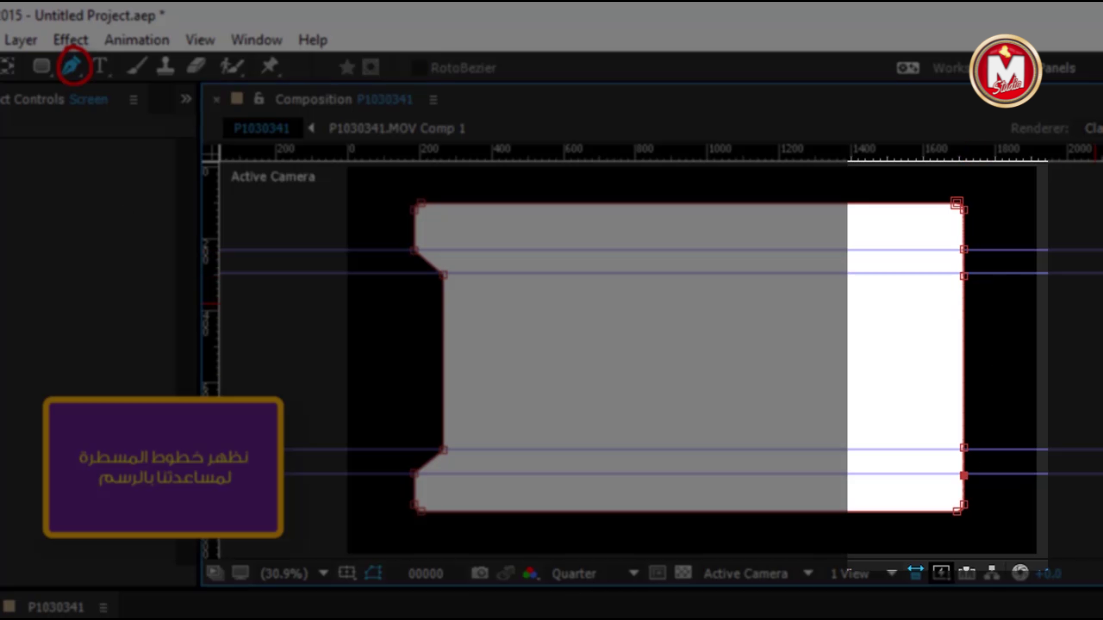
{"action": "key", "text": "v"}
{"action": "left_click_drag", "start_coordinate": [964, 450], "coordinate": [893, 398]}
{"action": "key", "text": "ctrl+z"}
{"action": "left_click_drag", "start_coordinate": [1015, 468], "coordinate": [885, 266]}
{"action": "key", "text": "Left"}
{"action": "key", "text": "Left"}
{"action": "key", "text": "Left"}
{"action": "key", "text": "Left"}
{"action": "key", "text": "Left"}
{"action": "key", "text": "Left"}
{"action": "key", "text": "Left"}
{"action": "key", "text": "Left"}
{"action": "key", "text": "Left"}
{"action": "key", "text": "Left"}
{"action": "key", "text": "Left"}
{"action": "key", "text": "Left"}
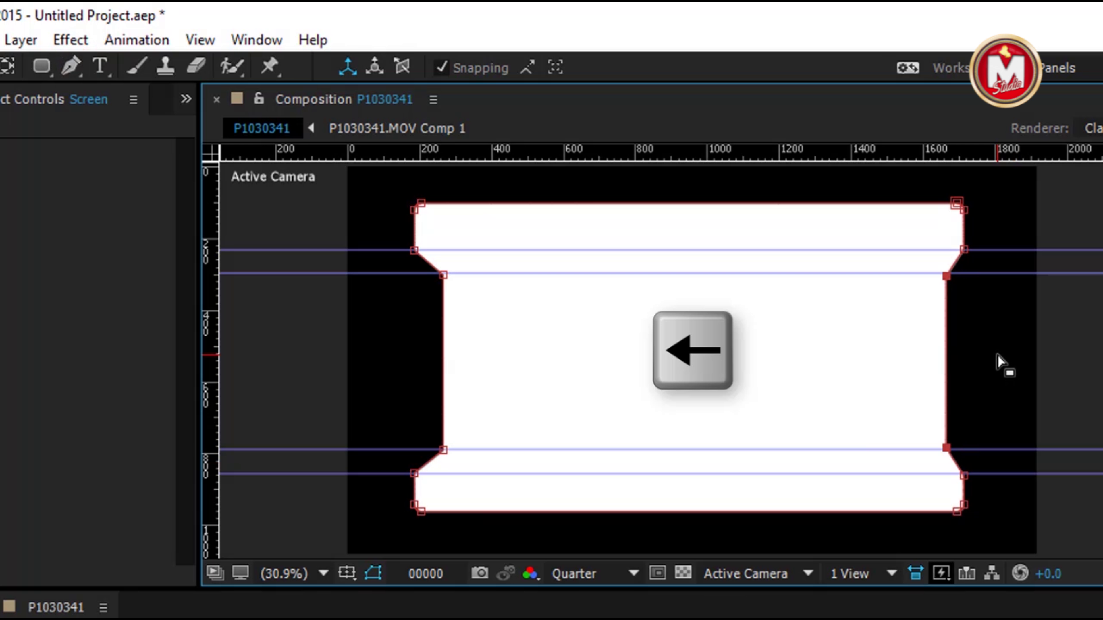
Drag all four guides back off the composition
{"action": "left_click_drag", "start_coordinate": [290, 250], "coordinate": [291, 152]}
{"action": "left_click_drag", "start_coordinate": [307, 273], "coordinate": [307, 152]}
{"action": "left_click_drag", "start_coordinate": [320, 450], "coordinate": [320, 152]}
{"action": "left_click_drag", "start_coordinate": [320, 474], "coordinate": [243, 152]}
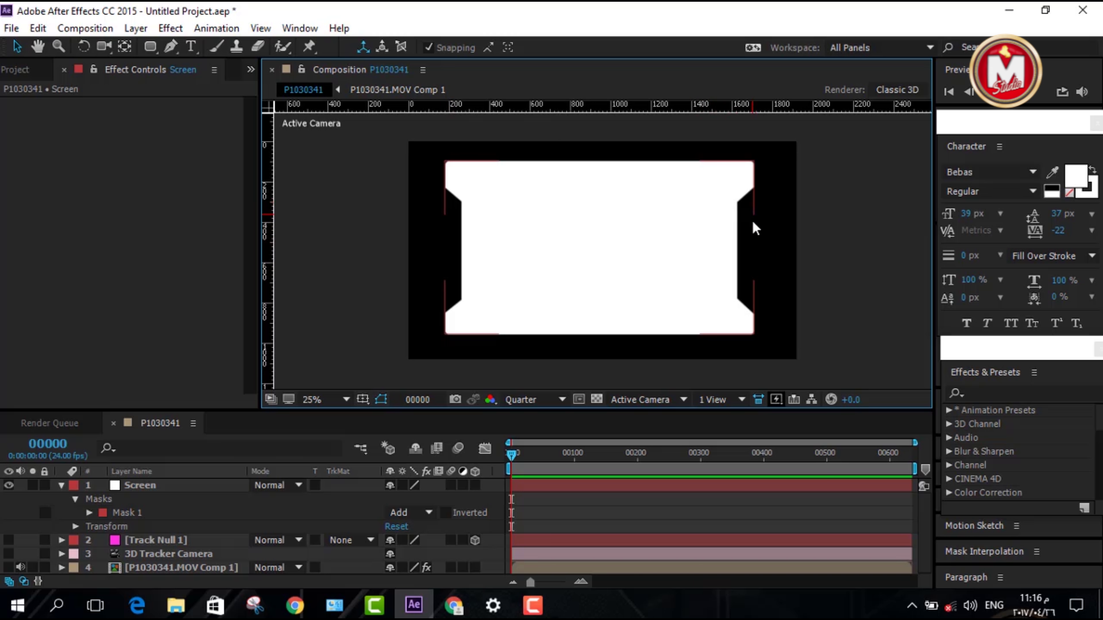
Draw a small rectangle Mask 2 in the left notch and nudge it slightly left
{"action": "scroll", "coordinate": [488, 198], "scroll_direction": "up", "scroll_amount": 2}
{"action": "left_click", "coordinate": [150, 47]}
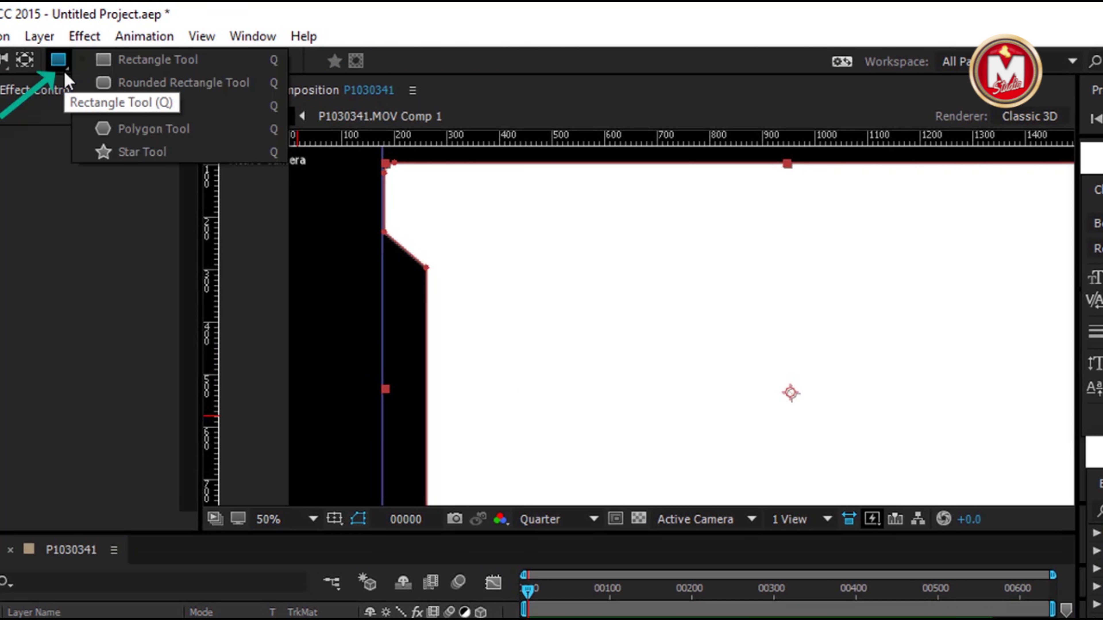
{"action": "left_click", "coordinate": [146, 61]}
{"action": "left_click_drag", "start_coordinate": [381, 274], "coordinate": [416, 299]}
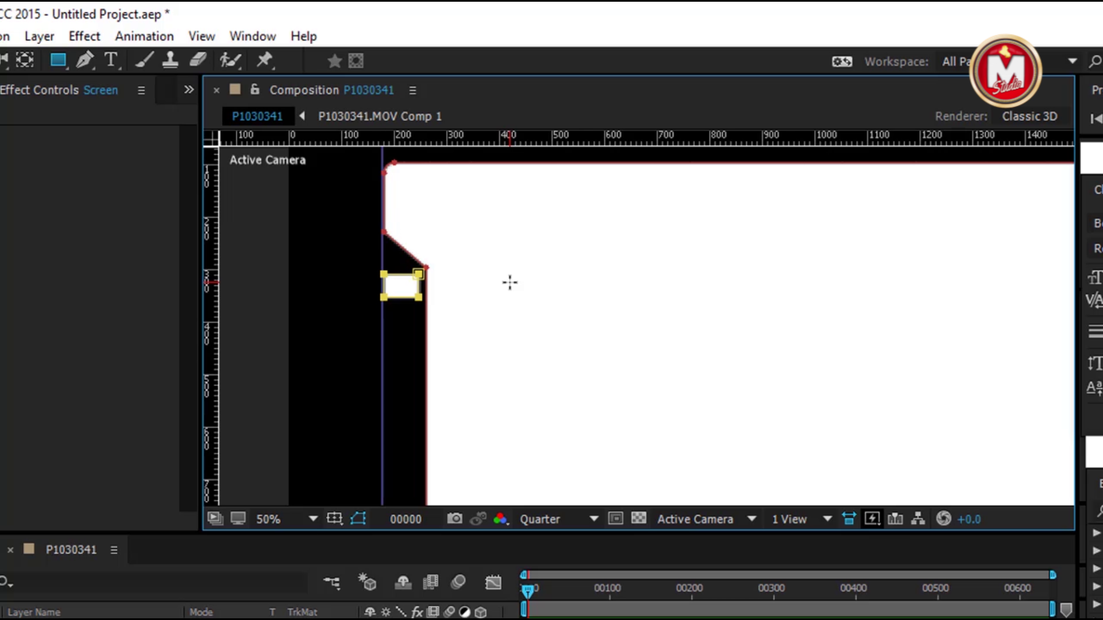
{"action": "key", "text": "Left"}
{"action": "key", "text": "Left"}
{"action": "key", "text": "Left"}
{"action": "key", "text": "Left"}
{"action": "key", "text": "Left"}
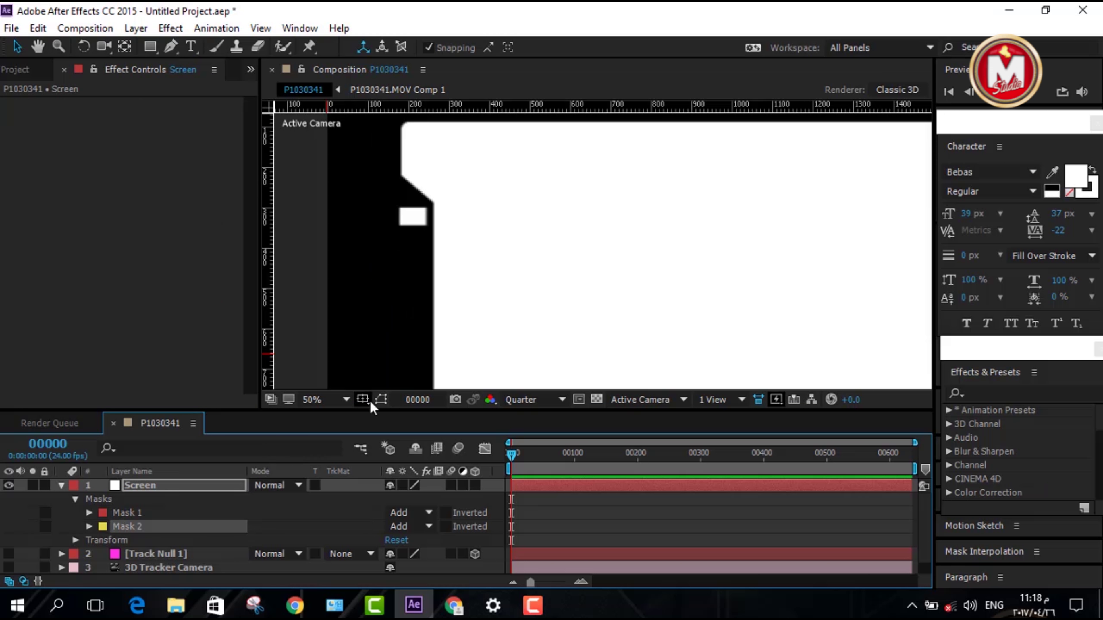
Make mask outlines visible, clear the selection, and reselect Mask 2
{"action": "left_click", "coordinate": [381, 399]}
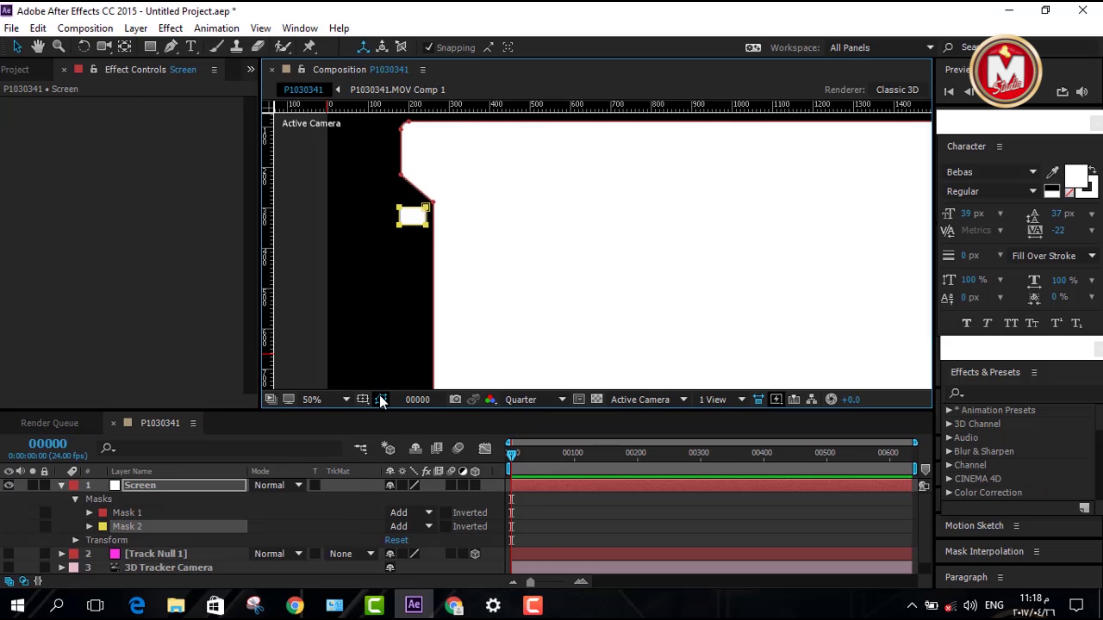
{"action": "left_click", "coordinate": [413, 249]}
{"action": "left_click", "coordinate": [326, 237]}
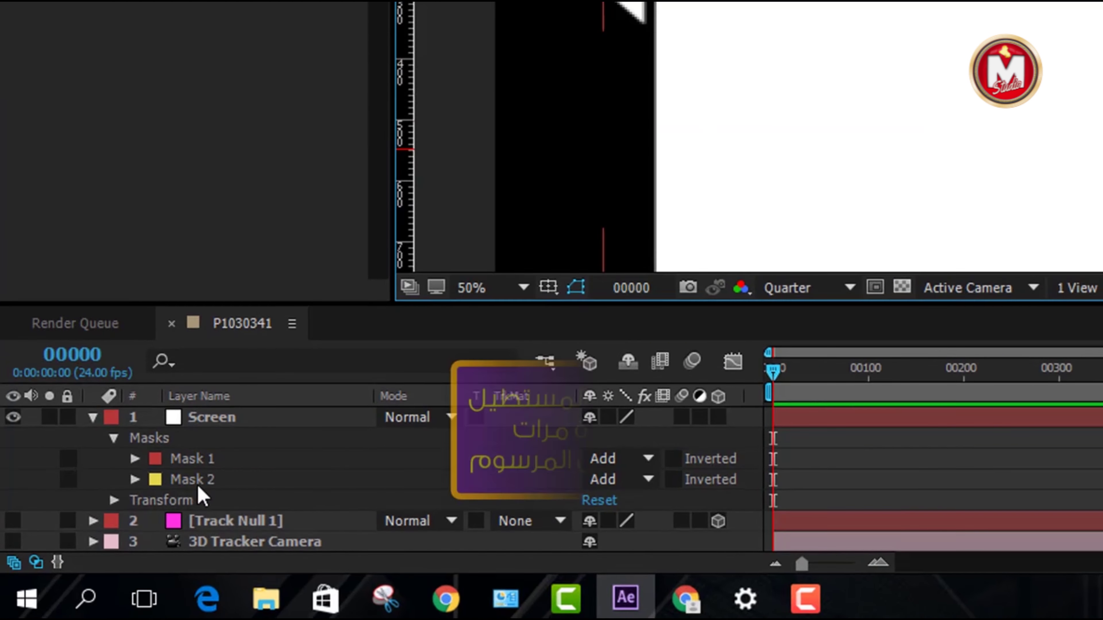
{"action": "left_click", "coordinate": [132, 527]}
Duplicate the stripe mask four times, stacking the copies down the left notch
{"action": "key", "text": "ctrl+d"}
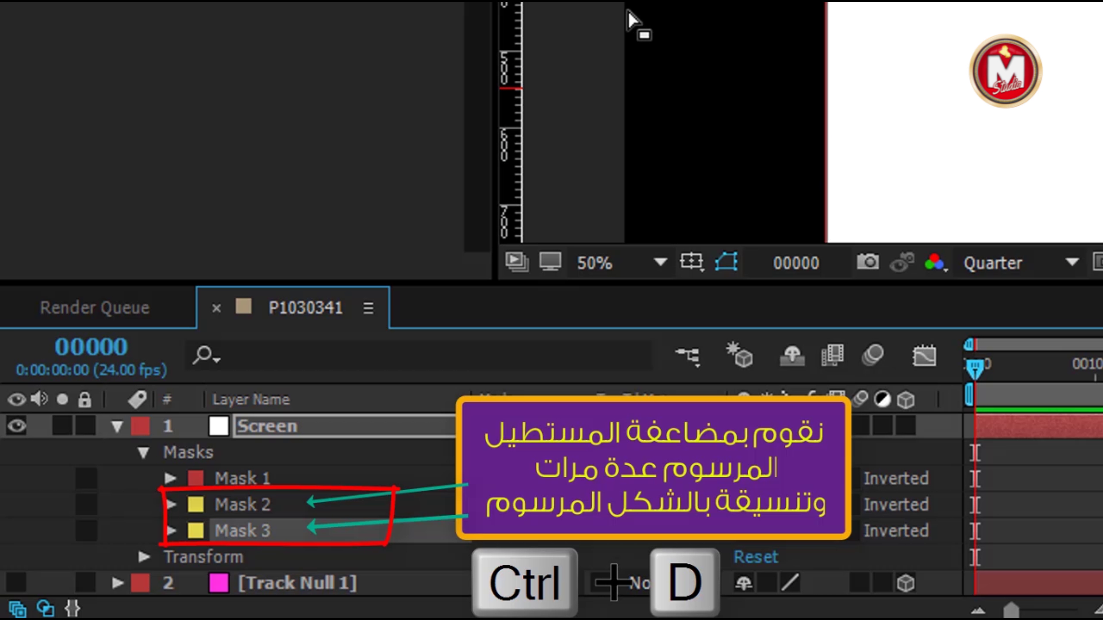
{"action": "key", "text": "ctrl+d"}
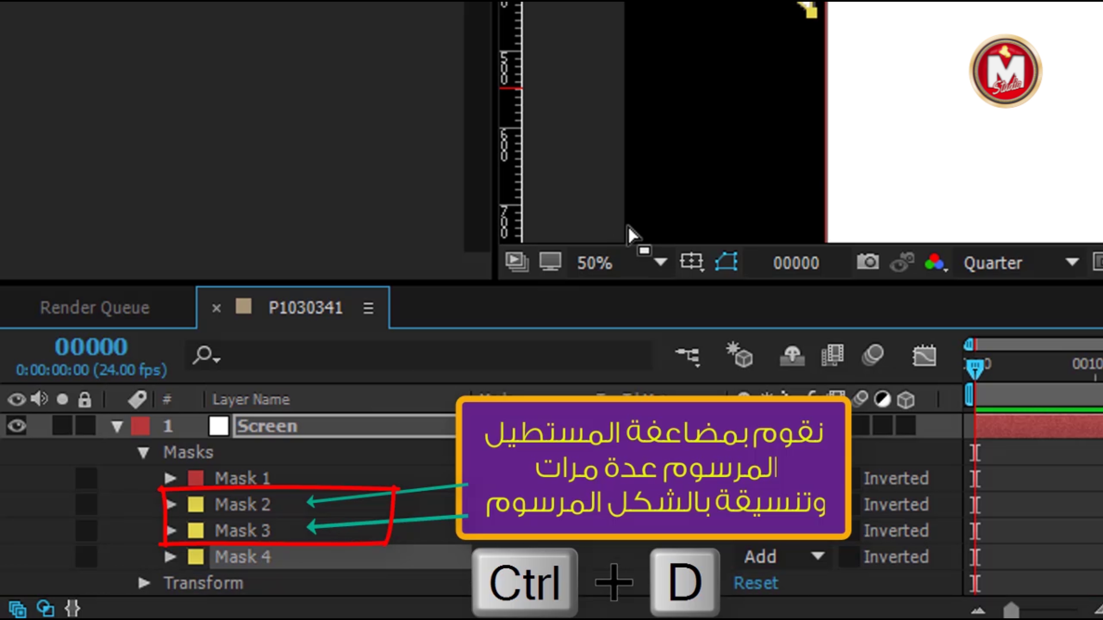
{"action": "key", "text": "ctrl+d"}
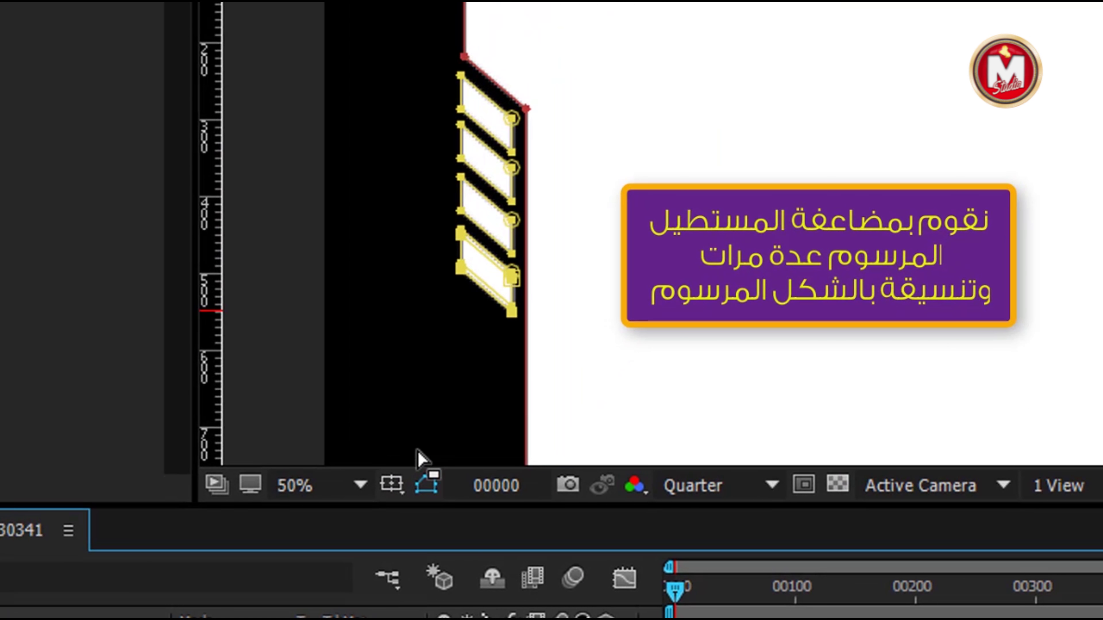
{"action": "key", "text": "ctrl+d"}
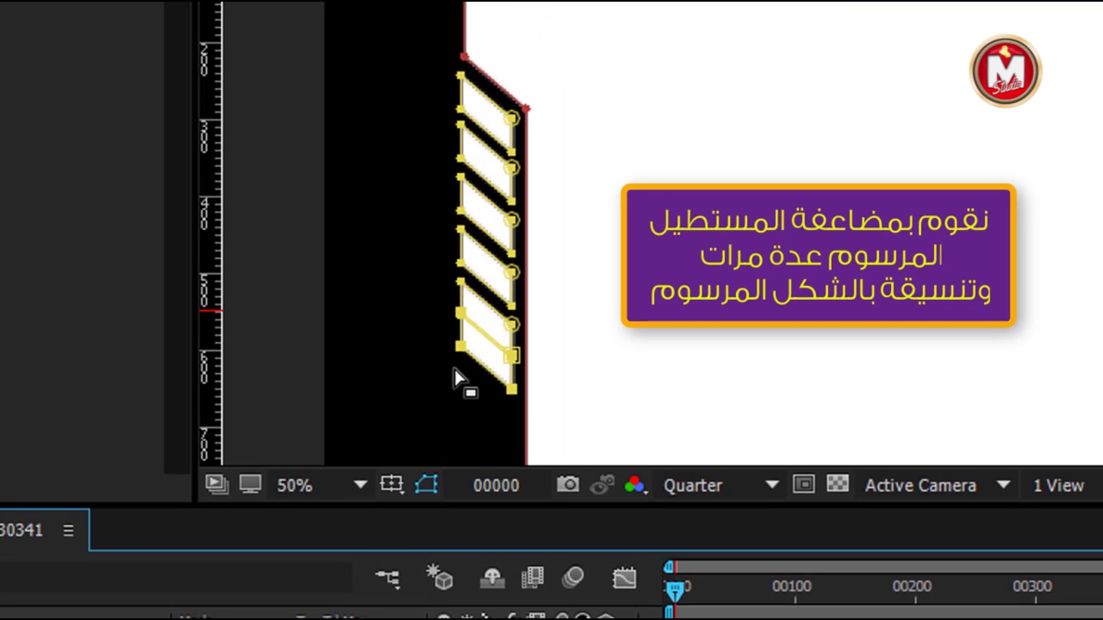
{"action": "key", "text": "comma"}
Duplicate the stripe once more and shift Mask 8 over into the right notch
{"action": "key", "text": "period"}
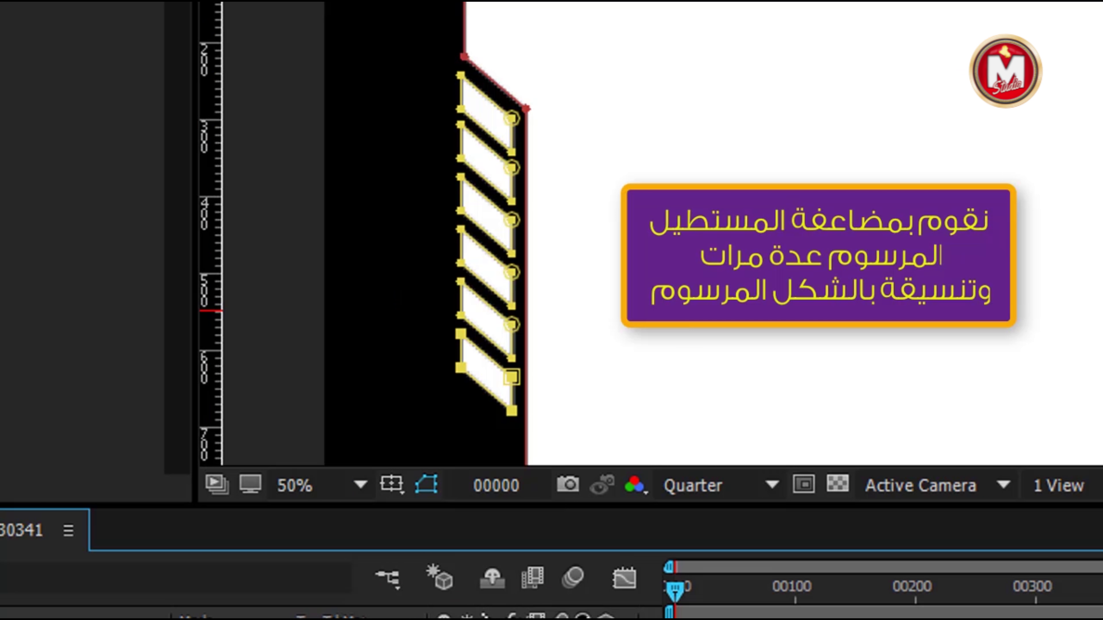
{"action": "key", "text": "ctrl+d"}
{"action": "key", "text": "shift+Right"}
{"action": "key", "text": "shift+Right"}
{"action": "key", "text": "shift+Right"}
{"action": "key", "text": "shift+Right"}
{"action": "key", "text": "shift+Right"}
{"action": "key", "text": "shift+Right"}
{"action": "key", "text": "shift+Right"}
{"action": "key", "text": "shift+Right"}
{"action": "key", "text": "shift+Right"}
{"action": "key", "text": "shift+Right"}
{"action": "key", "text": "shift+Right"}
{"action": "key", "text": "shift+Right"}
{"action": "key", "text": "shift+Right"}
{"action": "key", "text": "shift+Right"}
{"action": "key", "text": "shift+Right"}
{"action": "key", "text": "shift+Right"}
{"action": "key", "text": "shift+Right"}
{"action": "key", "text": "shift+Right"}
{"action": "key", "text": "shift+Right"}
{"action": "key", "text": "shift+Right"}
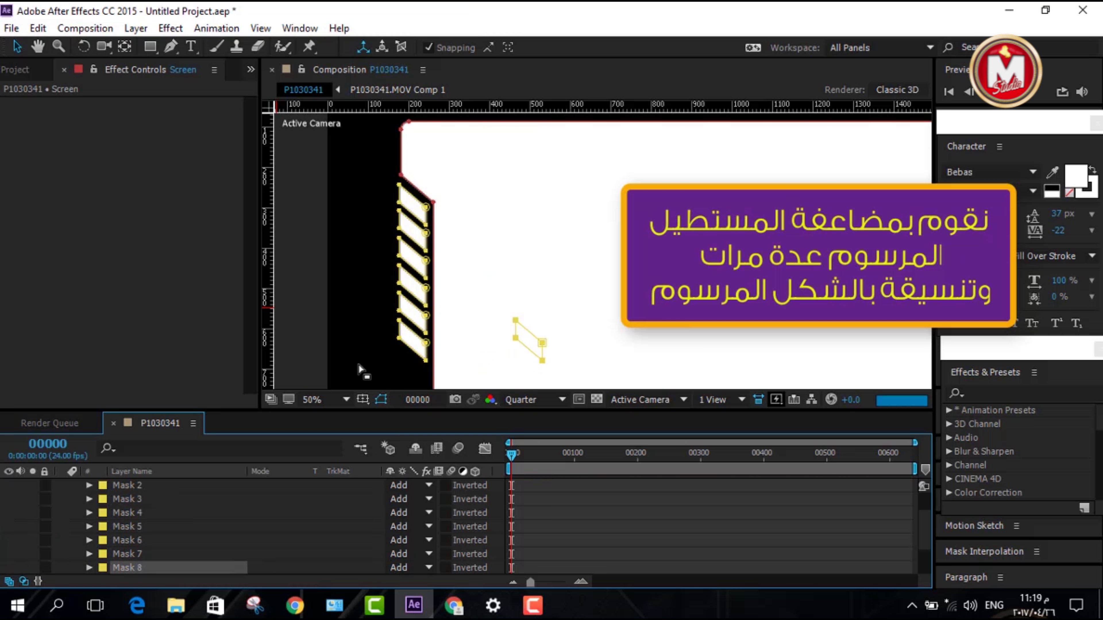
{"action": "key", "text": "shift+Right"}
{"action": "key", "text": "shift+Right"}
{"action": "key", "text": "shift+Right"}
{"action": "key", "text": "shift+Right"}
{"action": "key", "text": "shift+Right"}
{"action": "key", "text": "shift+Right"}
{"action": "key", "text": "shift+Right"}
{"action": "key", "text": "shift+Right"}
{"action": "key", "text": "shift+Right"}
{"action": "key", "text": "shift+Right"}
{"action": "key", "text": "shift+Right"}
{"action": "key", "text": "shift+Right"}
{"action": "key", "text": "shift+Right"}
{"action": "key", "text": "shift+Right"}
{"action": "key", "text": "shift+Right"}
{"action": "key", "text": "shift+Right"}
{"action": "key", "text": "shift+Right"}
{"action": "key", "text": "shift+Right"}
{"action": "key", "text": "shift+Right"}
{"action": "key", "text": "shift+Right"}
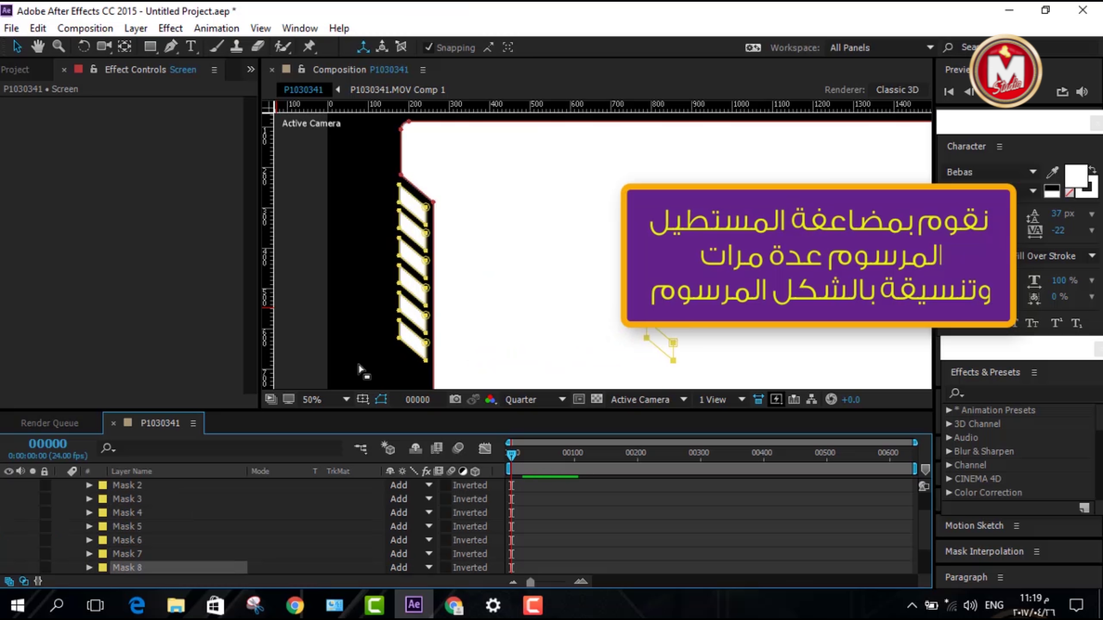
{"action": "left_click_drag", "start_coordinate": [866, 280], "coordinate": [585, 273]}
{"action": "key", "text": "shift+Right"}
{"action": "key", "text": "shift+Right"}
{"action": "key", "text": "shift+Right"}
{"action": "key", "text": "shift+Right"}
{"action": "key", "text": "shift+Right"}
{"action": "key", "text": "shift+Right"}
{"action": "key", "text": "shift+Right"}
{"action": "key", "text": "shift+Right"}
{"action": "key", "text": "shift+Right"}
{"action": "key", "text": "shift+Right"}
{"action": "key", "text": "shift+Right"}
{"action": "key", "text": "shift+Right"}
{"action": "key", "text": "shift+Right"}
{"action": "key", "text": "shift+Right"}
{"action": "key", "text": "shift+Right"}
{"action": "key", "text": "shift+Right"}
{"action": "key", "text": "shift+Right"}
{"action": "key", "text": "shift+Right"}
{"action": "key", "text": "shift+Right"}
{"action": "key", "text": "shift+Right"}
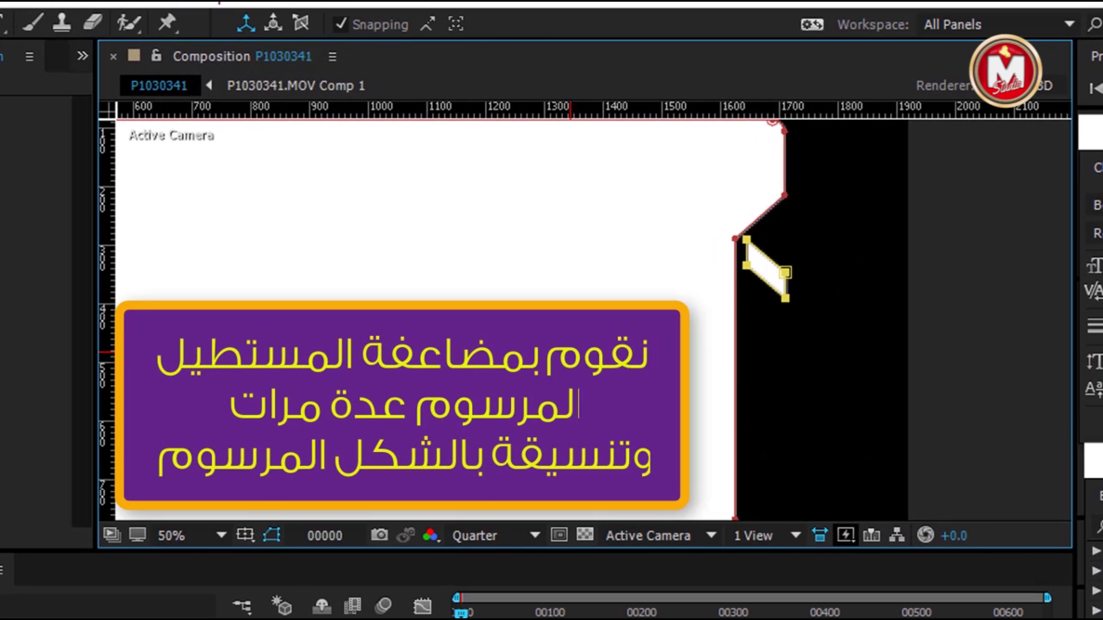
{"action": "key", "text": "shift+Down"}
{"action": "key", "text": "shift+Down"}
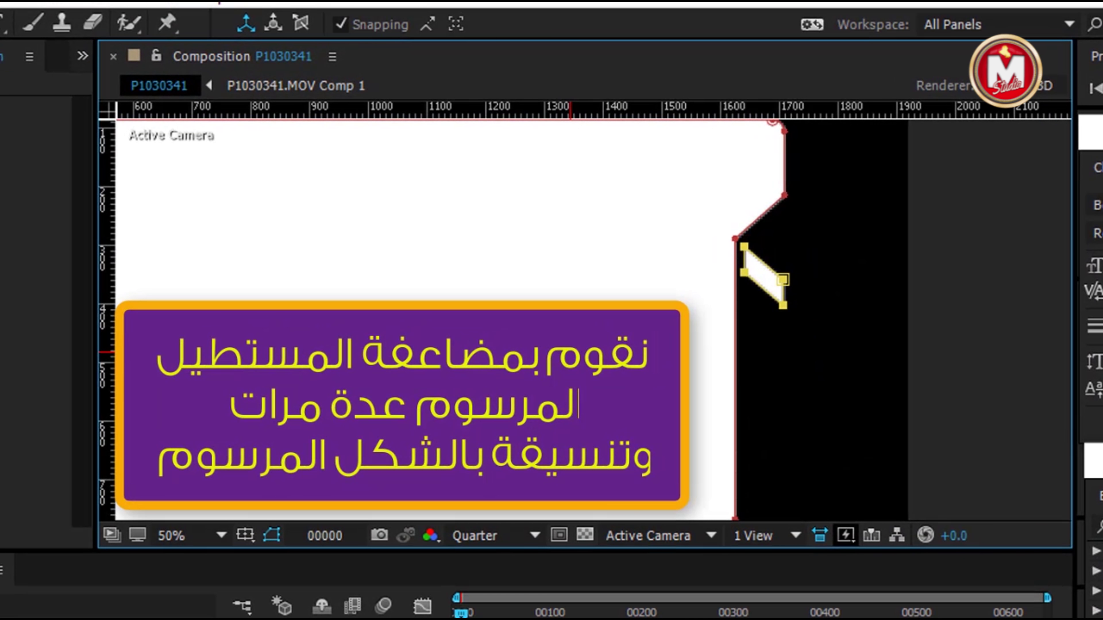
Place horizontal guides along the top stripes of the left ladder
{"action": "key", "text": "comma"}
{"action": "key", "text": "period"}
{"action": "left_click_drag", "start_coordinate": [347, 111], "coordinate": [337, 264]}
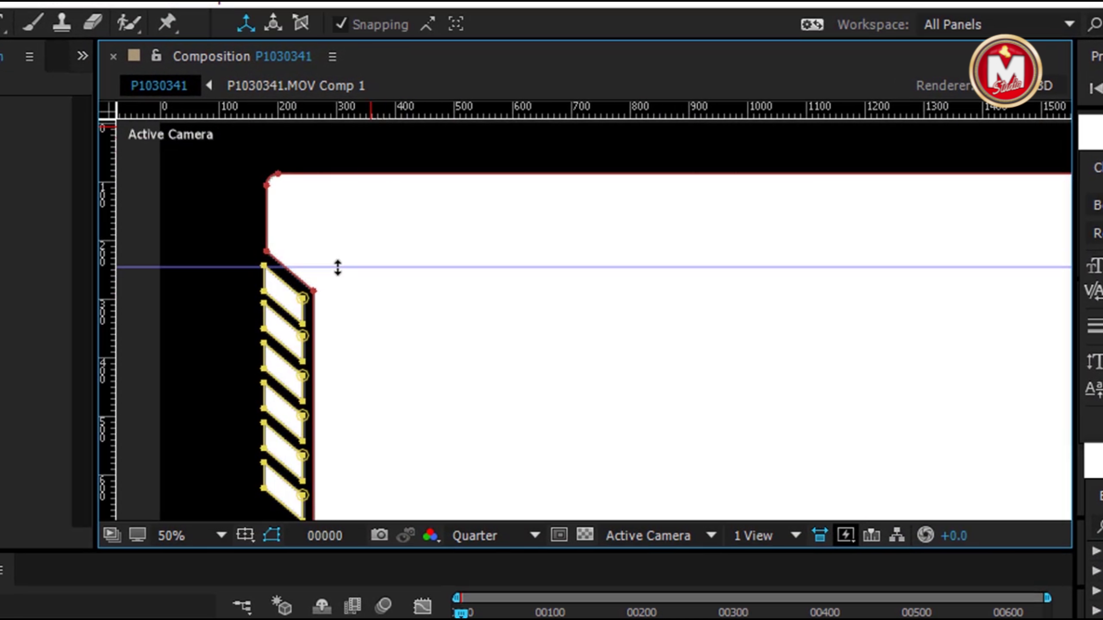
{"action": "left_click_drag", "start_coordinate": [377, 111], "coordinate": [379, 292]}
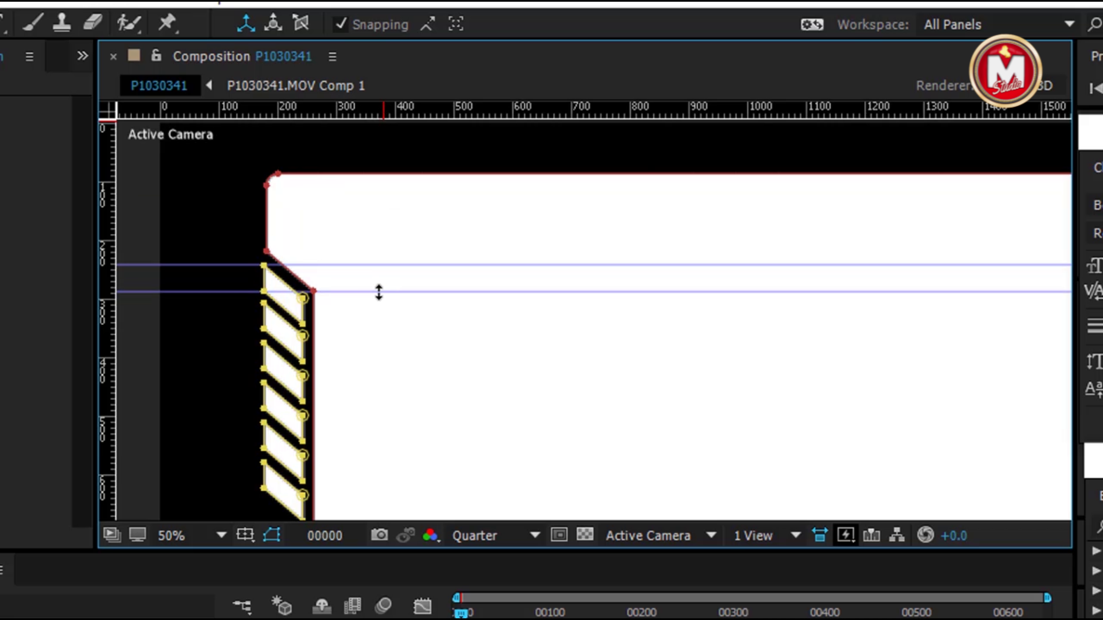
{"action": "left_click_drag", "start_coordinate": [372, 111], "coordinate": [375, 323]}
Align the right-notch stripe to the guides, adding a vertical guide and raising its points
{"action": "left_click_drag", "start_coordinate": [817, 398], "coordinate": [409, 396]}
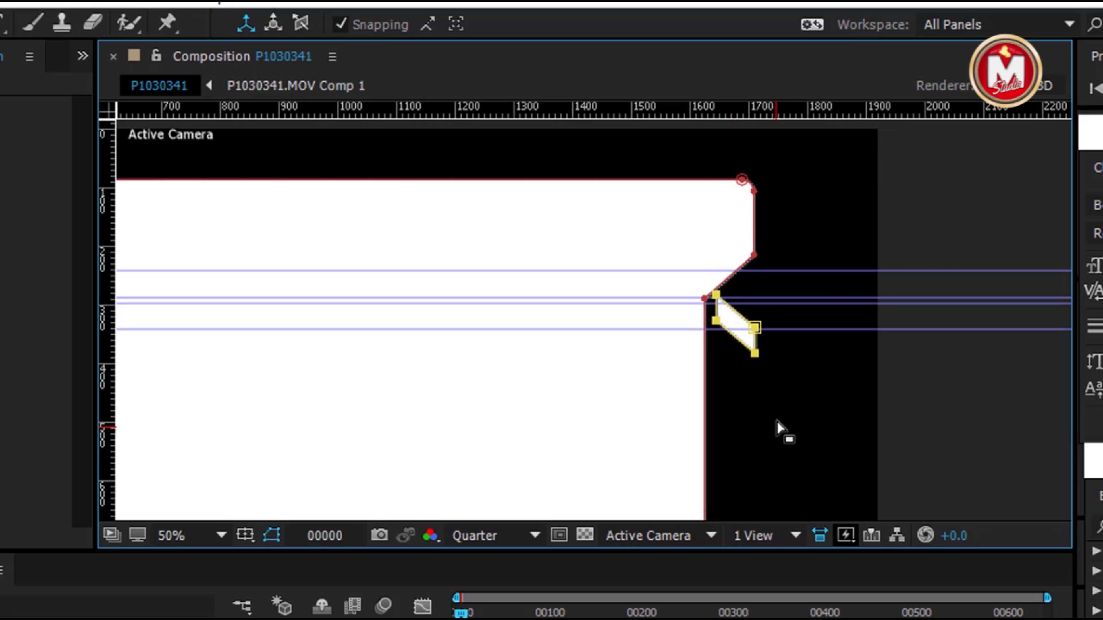
{"action": "key", "text": "shift+Left"}
{"action": "left_click_drag", "start_coordinate": [106, 304], "coordinate": [753, 301]}
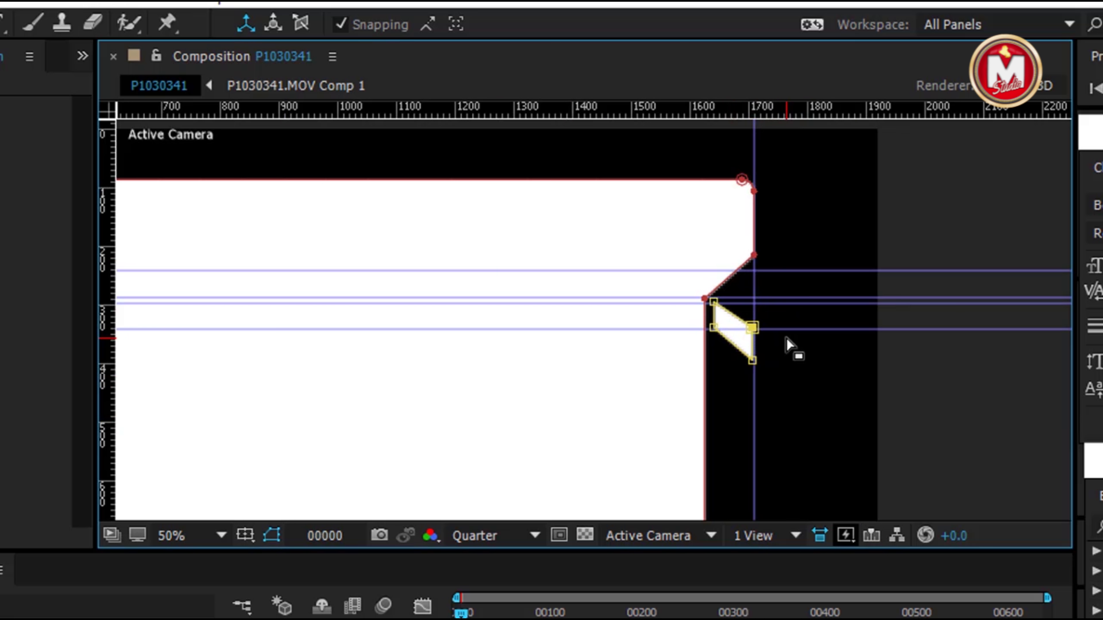
{"action": "key", "text": "shift+Up"}
{"action": "key", "text": "shift+Up"}
{"action": "key", "text": "shift+Up"}
{"action": "left_click_drag", "start_coordinate": [580, 426], "coordinate": [553, 381]}
{"action": "left_click", "coordinate": [860, 385]}
{"action": "key", "text": "shift+Up"}
{"action": "key", "text": "shift+Up"}
{"action": "key", "text": "shift+Up"}
{"action": "key", "text": "shift+Up"}
{"action": "key", "text": "shift+Up"}
{"action": "key", "text": "shift+Up"}
{"action": "key", "text": "shift+Up"}
{"action": "key", "text": "shift+Up"}
{"action": "key", "text": "shift+Up"}
{"action": "key", "text": "shift+Up"}
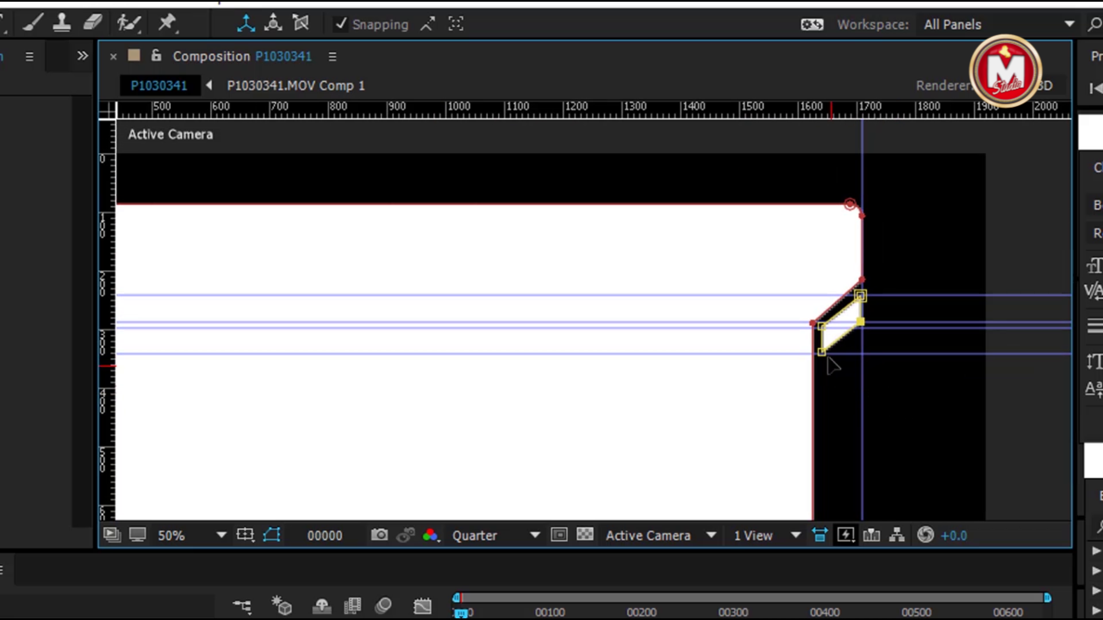
{"action": "left_click", "coordinate": [798, 402]}
{"action": "left_click_drag", "start_coordinate": [798, 402], "coordinate": [632, 433]}
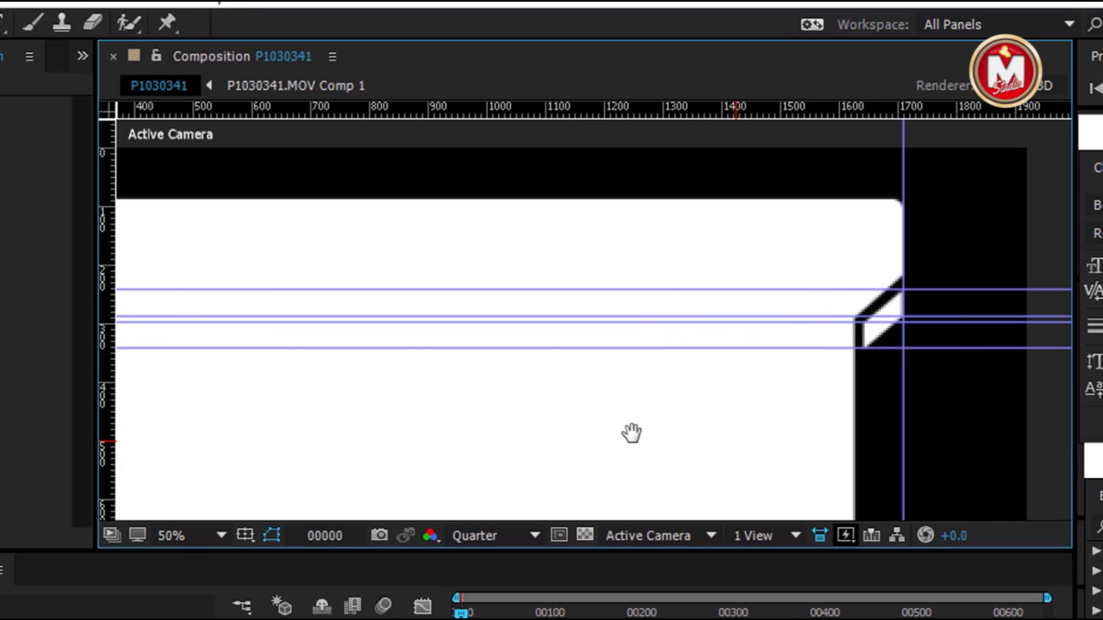
Duplicate the right parallelogram repeatedly, stepping each copy down to make seven slits
{"action": "left_click", "coordinate": [948, 395]}
{"action": "key", "text": "ctrl+d"}
{"action": "key", "text": "shift+Down"}
{"action": "key", "text": "shift+Down"}
{"action": "key", "text": "shift+Down"}
{"action": "key", "text": "shift+Down"}
{"action": "key", "text": "shift+Down"}
{"action": "key", "text": "shift+Down"}
{"action": "key", "text": "shift+Down"}
{"action": "key", "text": "shift+Down"}
{"action": "key", "text": "ctrl+d"}
{"action": "key", "text": "shift+Down"}
{"action": "key", "text": "shift+Down"}
{"action": "key", "text": "shift+Down"}
{"action": "key", "text": "shift+Down"}
{"action": "key", "text": "shift+Down"}
{"action": "key", "text": "shift+Down"}
{"action": "key", "text": "shift+Down"}
{"action": "key", "text": "shift+Down"}
{"action": "key", "text": "shift+Down"}
{"action": "key", "text": "shift+Down"}
{"action": "key", "text": "ctrl+d"}
{"action": "key", "text": "shift+Down"}
{"action": "key", "text": "shift+Down"}
{"action": "key", "text": "shift+Down"}
{"action": "key", "text": "shift+Down"}
{"action": "key", "text": "shift+Down"}
{"action": "key", "text": "shift+Down"}
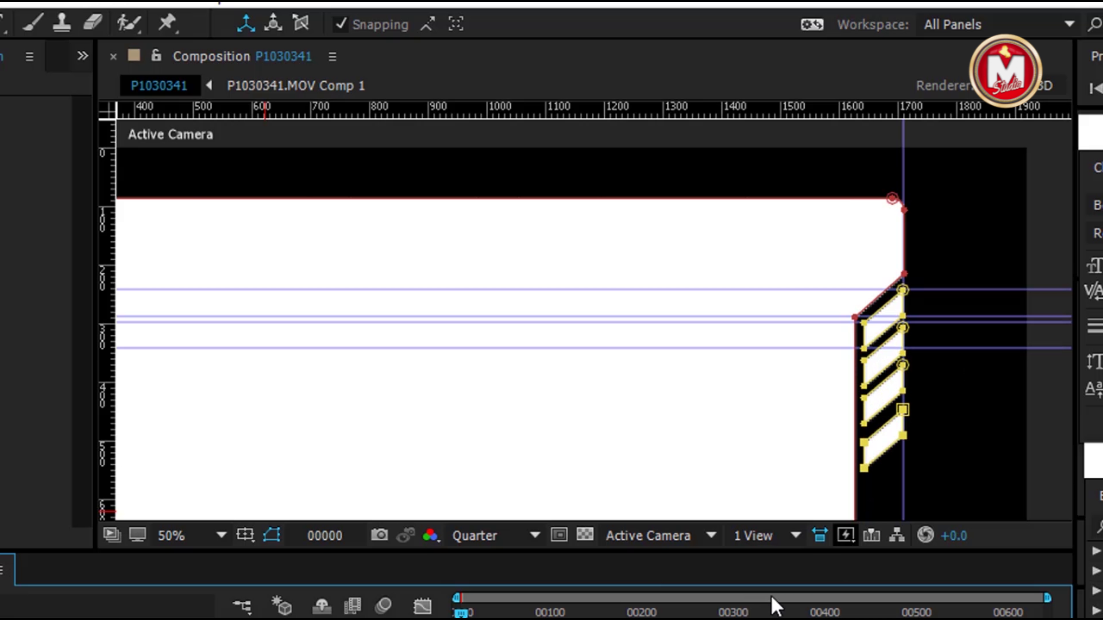
{"action": "left_click_drag", "start_coordinate": [957, 404], "coordinate": [876, 261]}
{"action": "key", "text": "ctrl+d"}
{"action": "key", "text": "shift+Down"}
{"action": "key", "text": "shift+Down"}
{"action": "key", "text": "shift+Down"}
{"action": "key", "text": "shift+Down"}
{"action": "key", "text": "shift+Down"}
{"action": "key", "text": "shift+Down"}
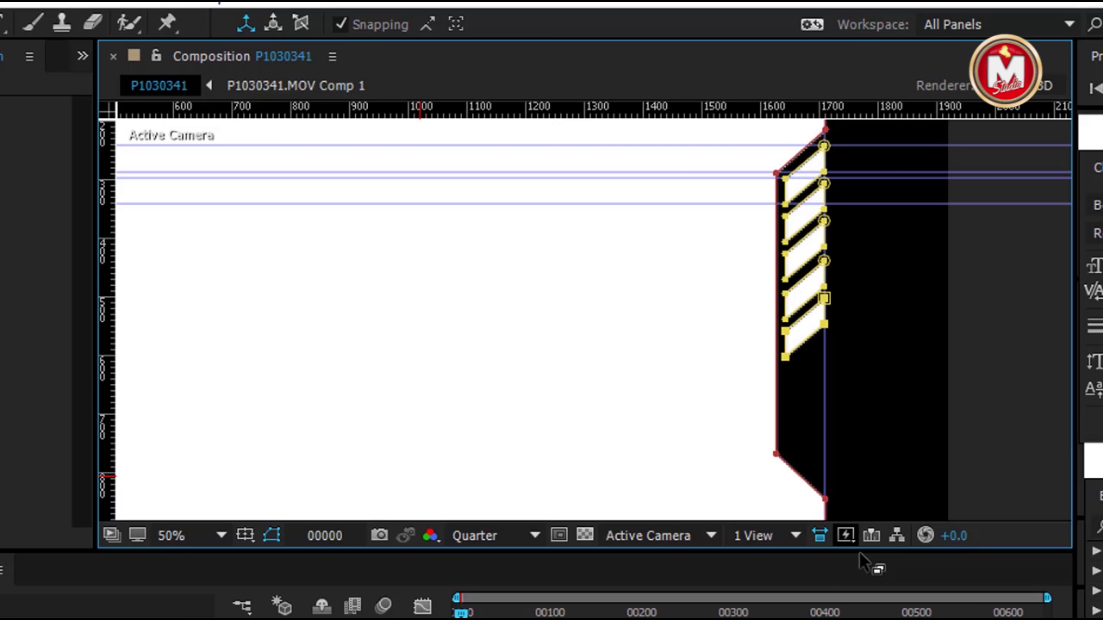
{"action": "key", "text": "ctrl+d"}
{"action": "key", "text": "shift+Down"}
{"action": "key", "text": "shift+Down"}
{"action": "key", "text": "shift+Down"}
{"action": "key", "text": "shift+Down"}
{"action": "key", "text": "shift+Down"}
{"action": "key", "text": "shift+Down"}
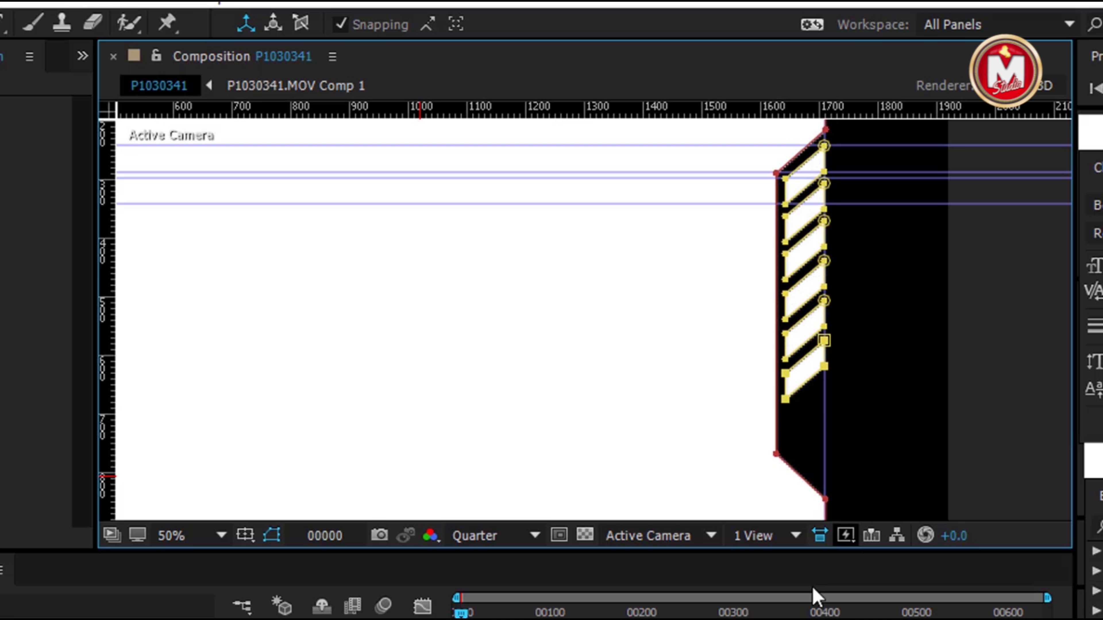
Remove all guides and duplicate Mask 1 as Mask 14
{"action": "left_click", "coordinate": [174, 406]}
{"action": "scroll", "coordinate": [453, 372], "scroll_direction": "down", "scroll_amount": 2}
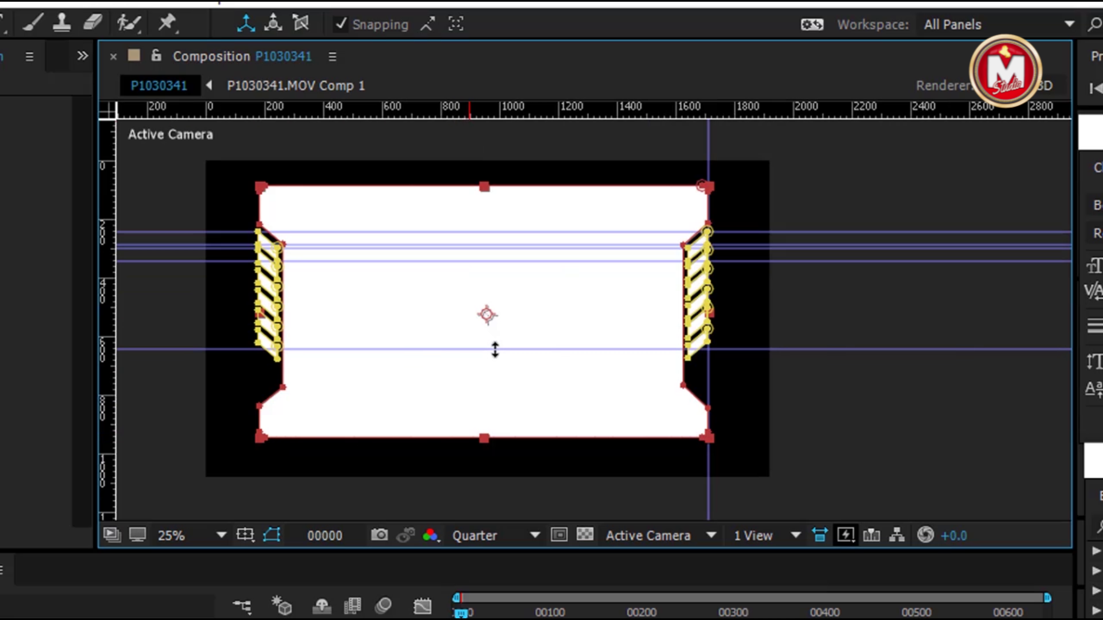
{"action": "left_click_drag", "start_coordinate": [495, 350], "coordinate": [495, 113]}
{"action": "mouse_move", "coordinate": [401, 237]}
{"action": "left_mouse_down"}
{"action": "mouse_move", "coordinate": [430, 253]}
{"action": "mouse_move", "coordinate": [430, 108]}
{"action": "left_mouse_up"}
{"action": "left_click_drag", "start_coordinate": [392, 261], "coordinate": [439, 108]}
{"action": "left_click_drag", "start_coordinate": [708, 148], "coordinate": [708, 109]}
{"action": "key", "text": "F2"}
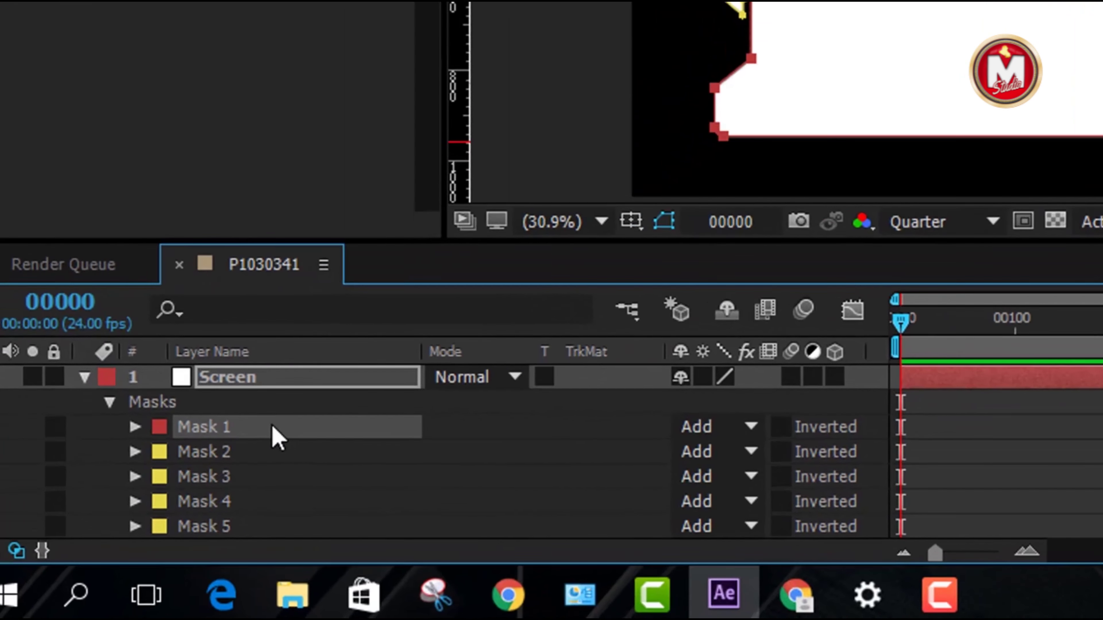
{"action": "key", "text": "ctrl+d"}
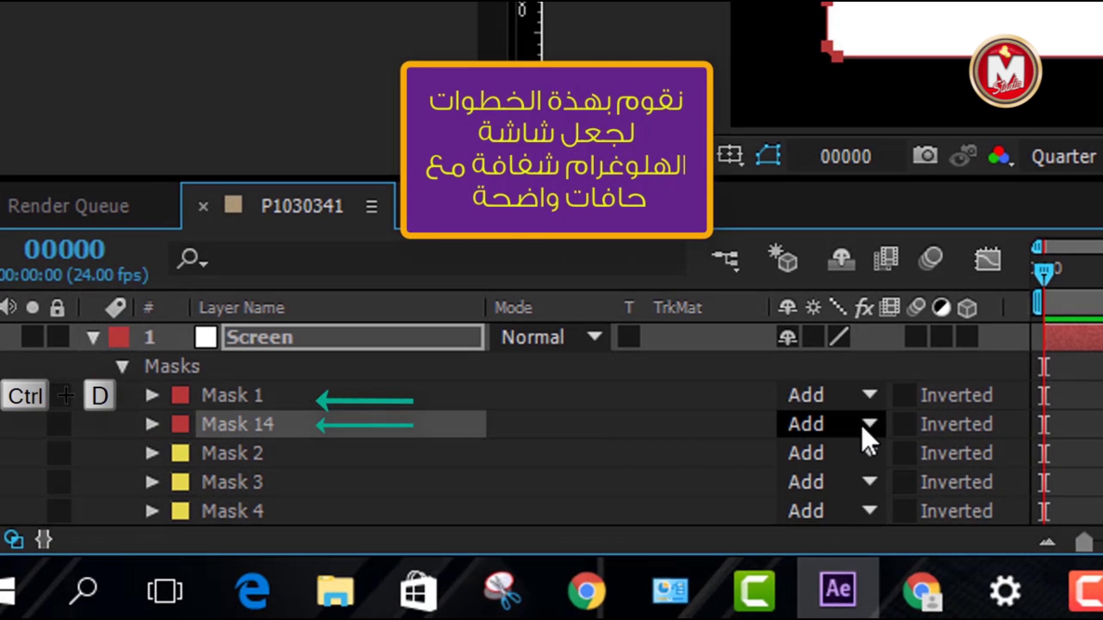
Set Mask 14 to Subtract with a Mask Expansion of -2.0 pixels
{"action": "left_click", "coordinate": [867, 427]}
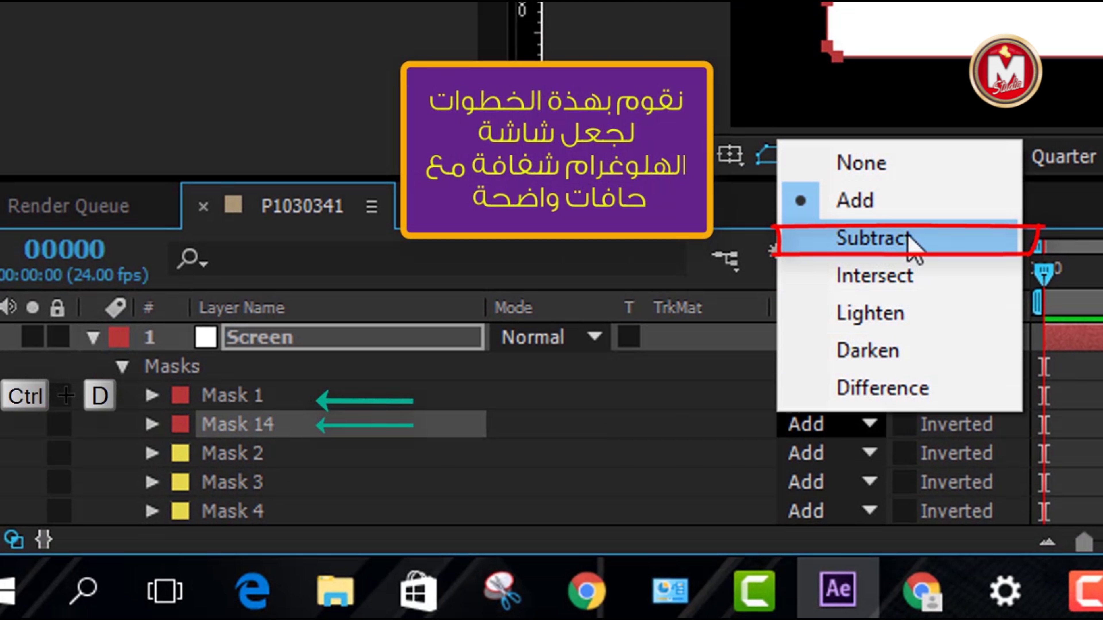
{"action": "left_click", "coordinate": [908, 238]}
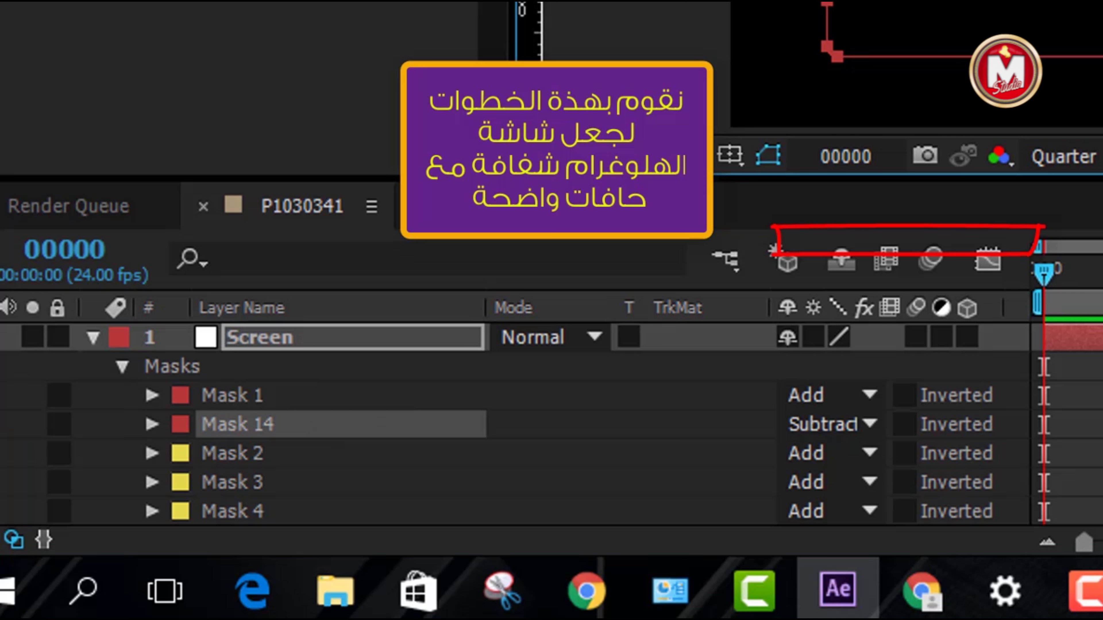
{"action": "key", "text": "Return"}
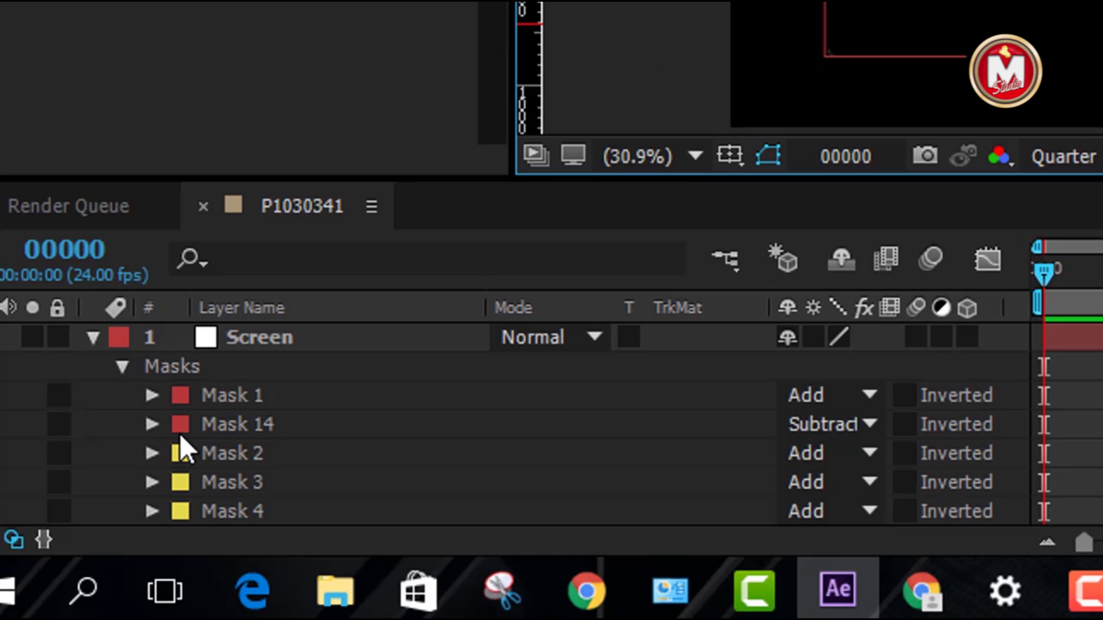
{"action": "left_click", "coordinate": [152, 424]}
{"action": "scroll", "coordinate": [155, 435], "scroll_direction": "down", "scroll_amount": 1}
{"action": "scroll", "coordinate": [421, 462], "scroll_direction": "down", "scroll_amount": 3}
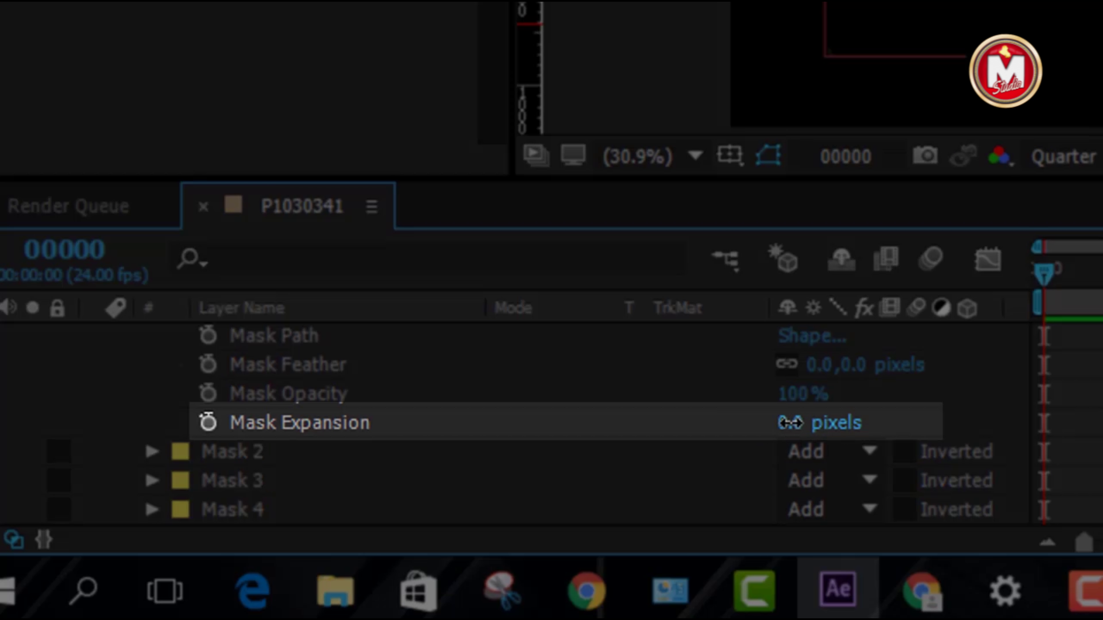
{"action": "left_click", "coordinate": [781, 422]}
{"action": "left_click_drag", "start_coordinate": [777, 423], "coordinate": [800, 430]}
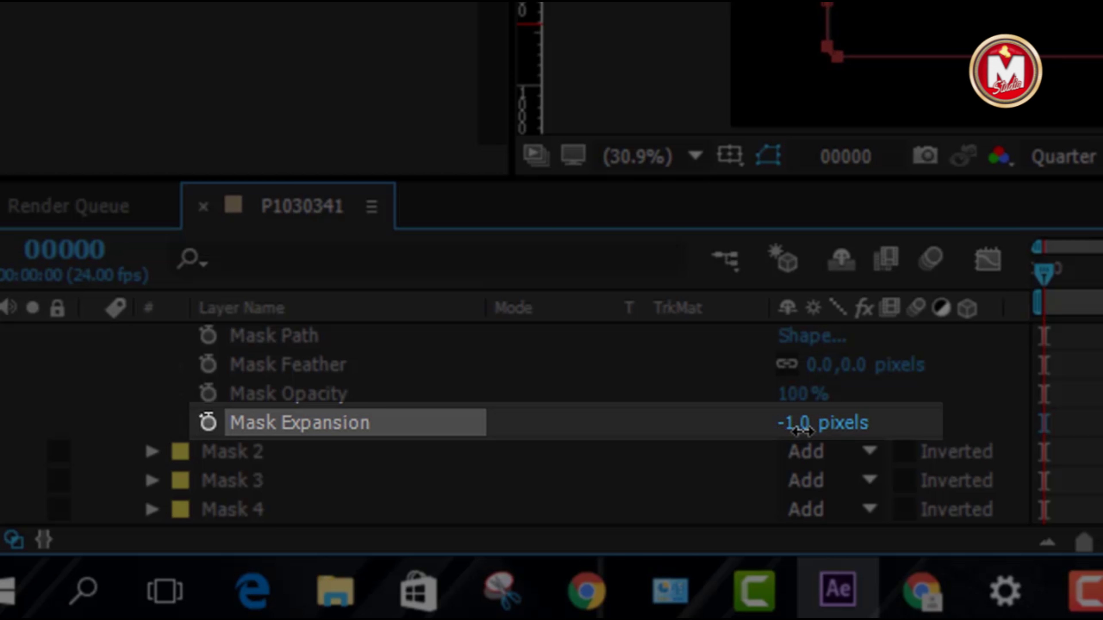
{"action": "left_click_drag", "start_coordinate": [798, 431], "coordinate": [800, 431]}
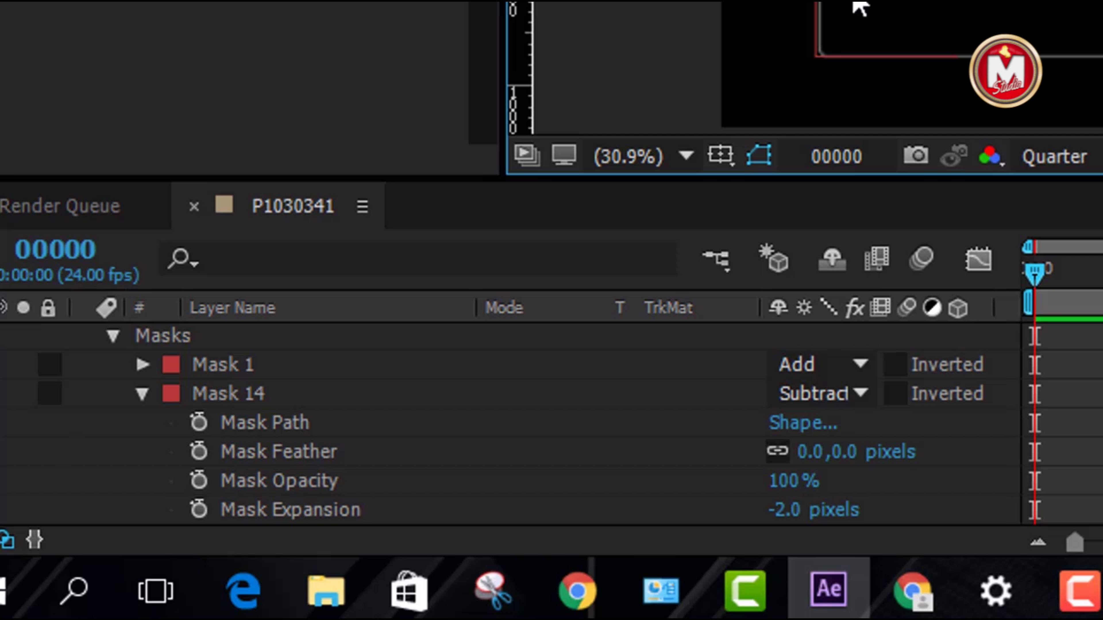
Duplicate Mask 14 as Mask 15 and expand its properties
{"action": "left_click", "coordinate": [142, 394]}
{"action": "left_click", "coordinate": [218, 393]}
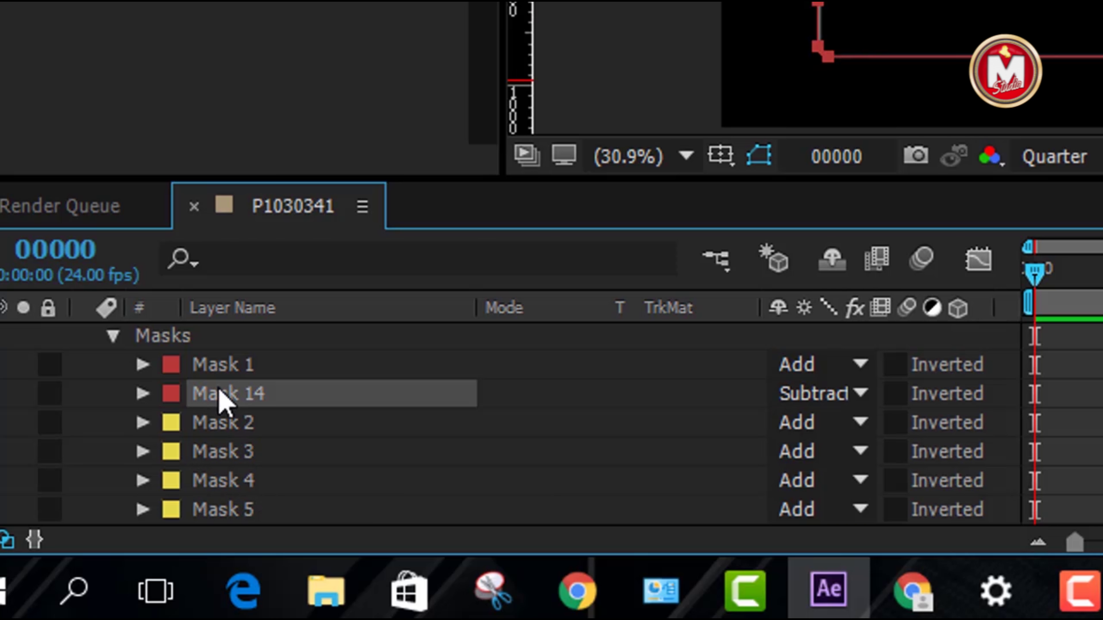
{"action": "key", "text": "ctrl+d"}
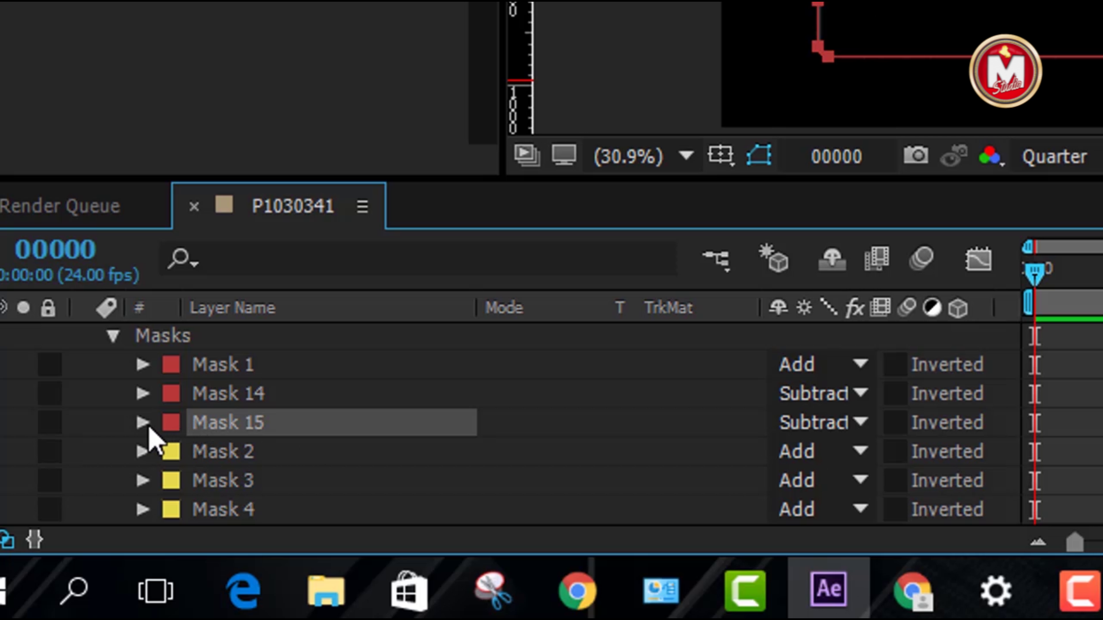
{"action": "left_click", "coordinate": [142, 422]}
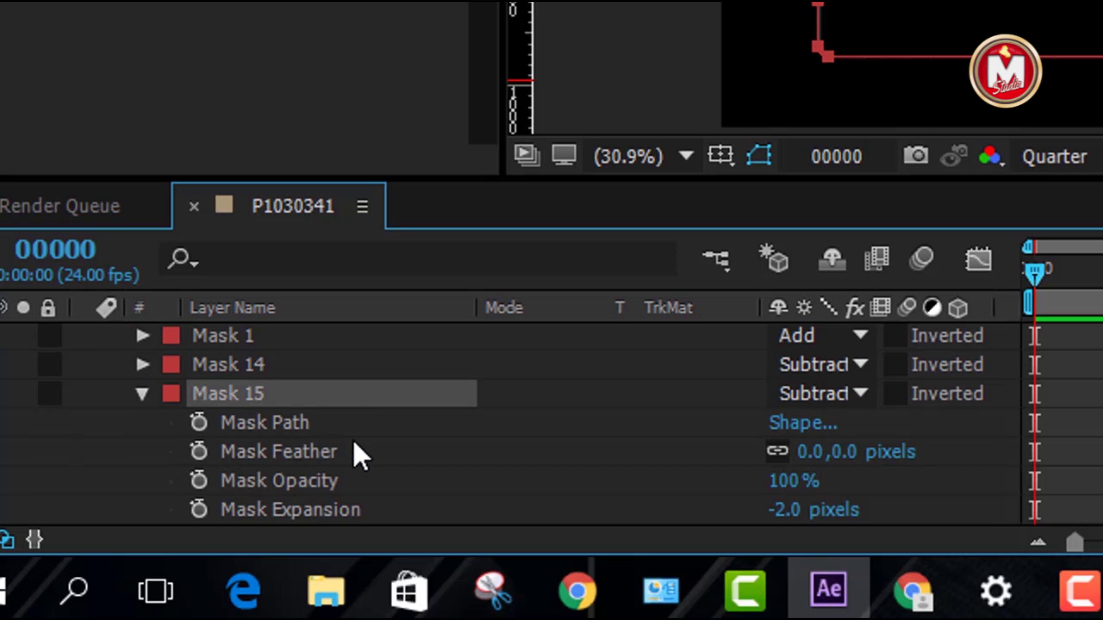
{"action": "scroll", "coordinate": [439, 464], "scroll_direction": "down", "scroll_amount": 3}
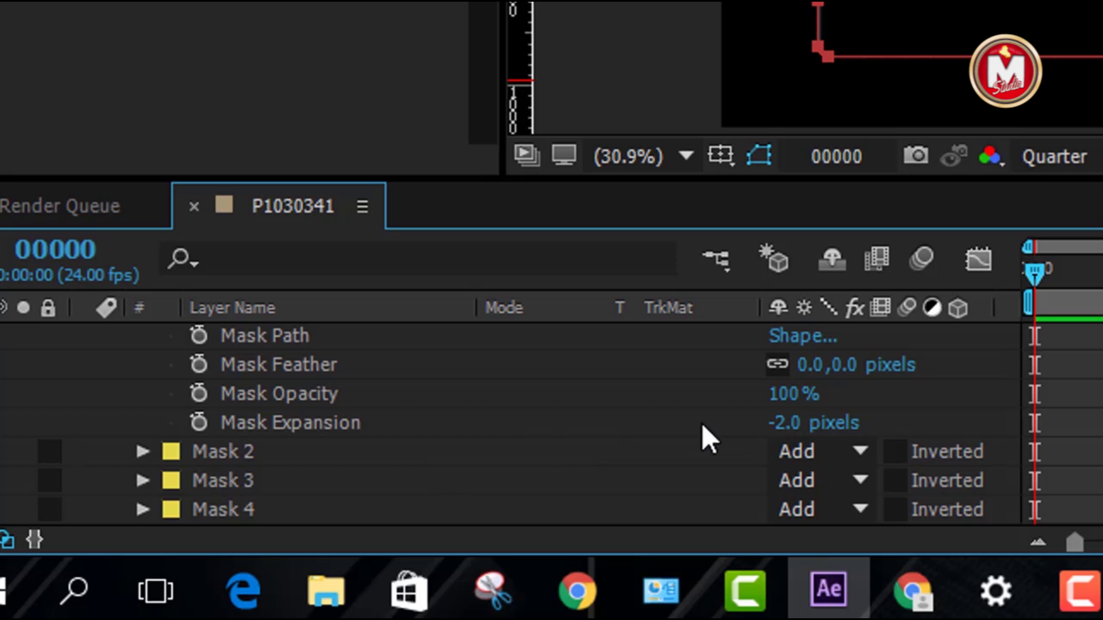
Scrub Mask 15's Mask Opacity down from 79% to 29%
{"action": "scroll", "coordinate": [808, 425], "scroll_direction": "up", "scroll_amount": 3}
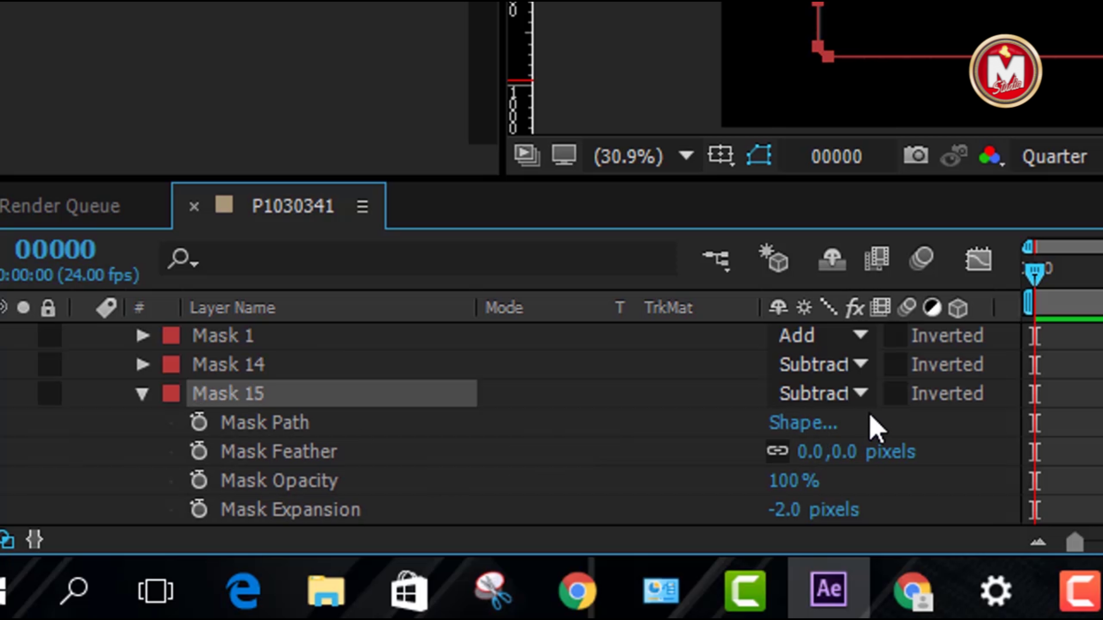
{"action": "left_click", "coordinate": [863, 393]}
{"action": "left_click", "coordinate": [904, 174]}
{"action": "scroll", "coordinate": [420, 427], "scroll_direction": "down", "scroll_amount": 3}
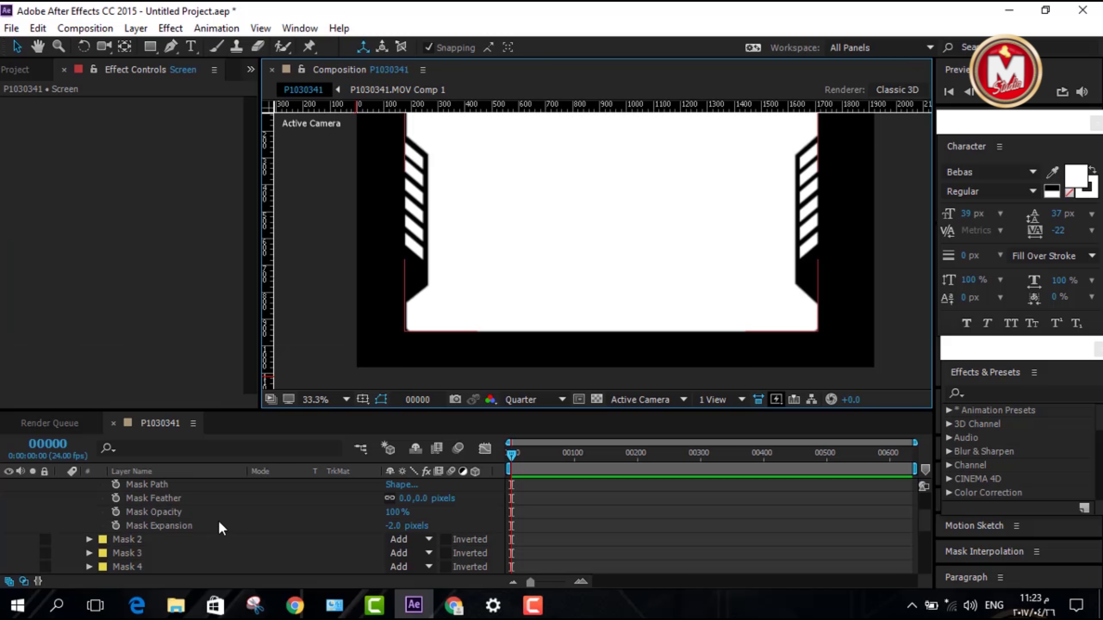
{"action": "left_click_drag", "start_coordinate": [398, 519], "coordinate": [373, 513]}
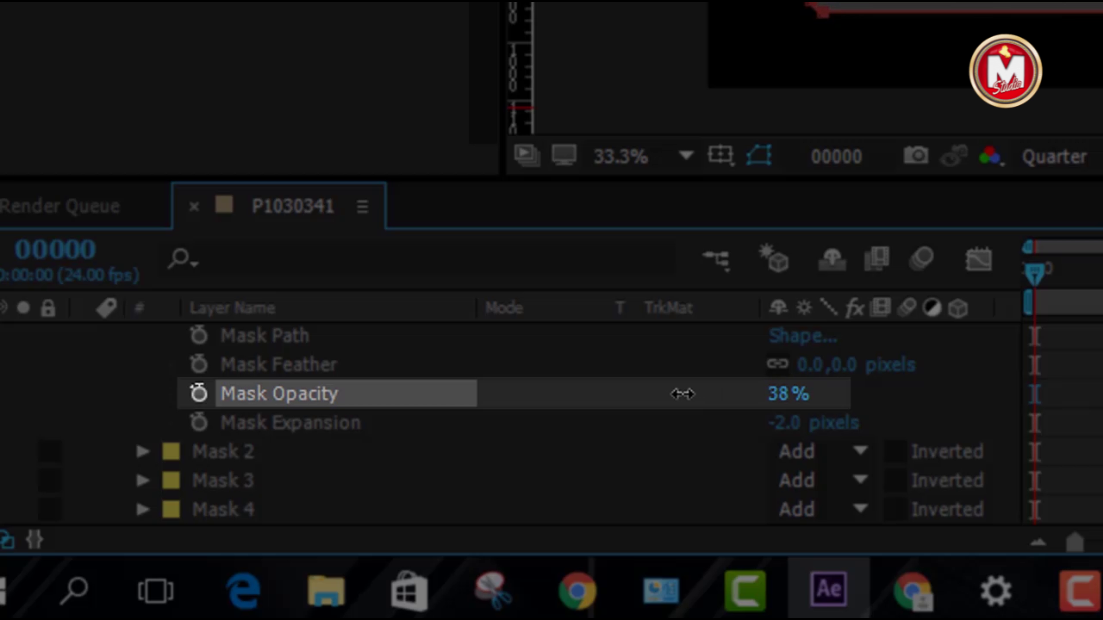
{"action": "left_click_drag", "start_coordinate": [677, 394], "coordinate": [677, 394]}
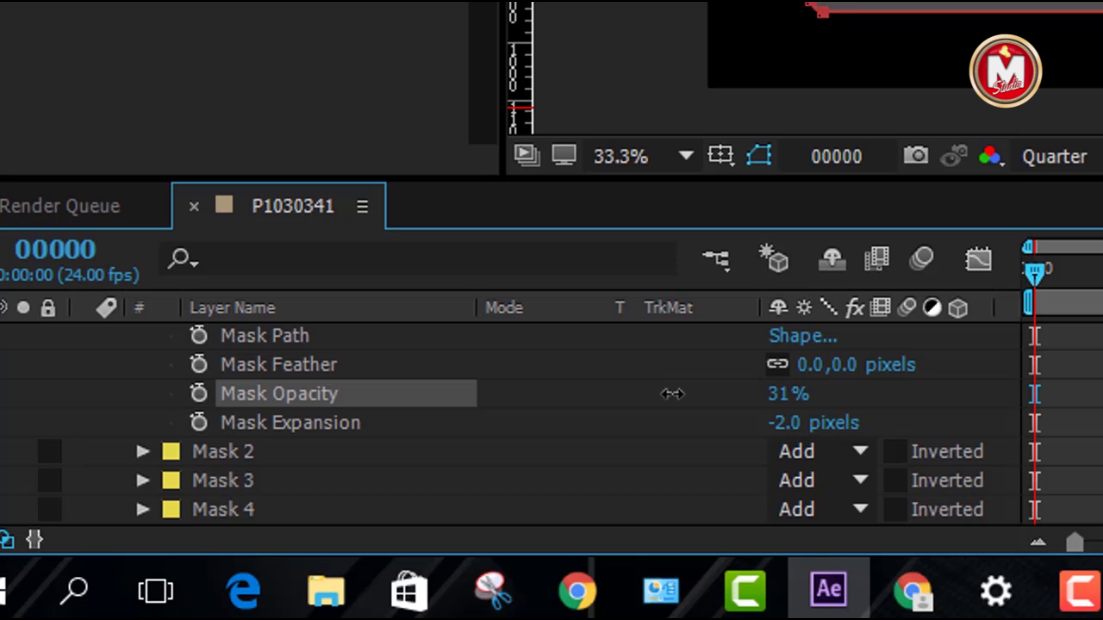
{"action": "left_click_drag", "start_coordinate": [672, 394], "coordinate": [669, 395]}
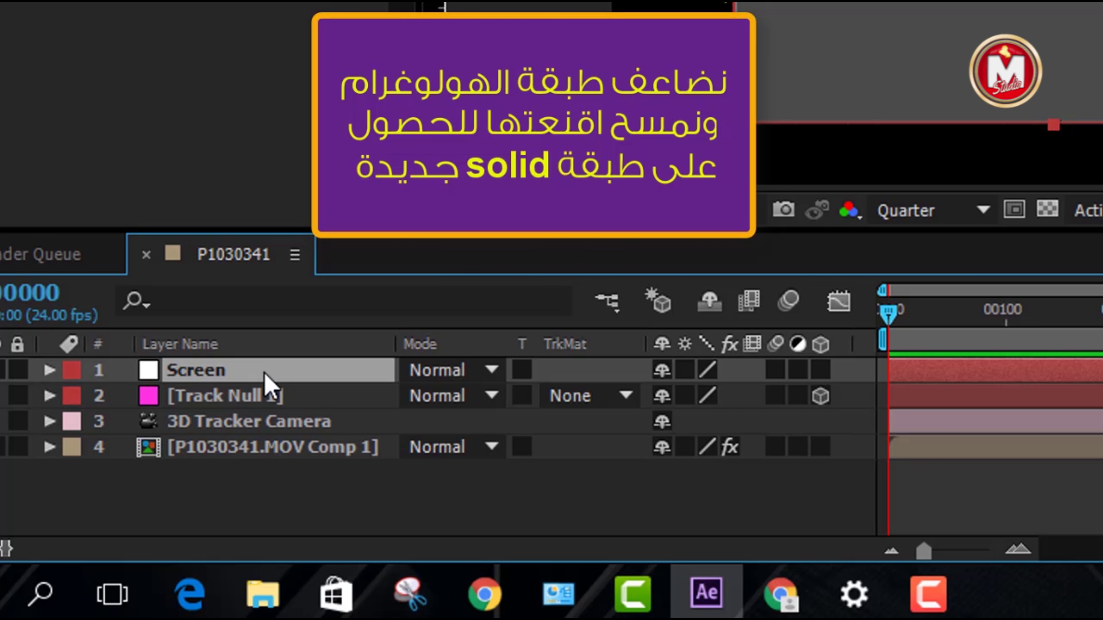
Duplicate Screen as Screen 2 and lock Track Null, 3D Tracker Camera and footage comp layers
{"action": "key", "text": "ctrl+d"}
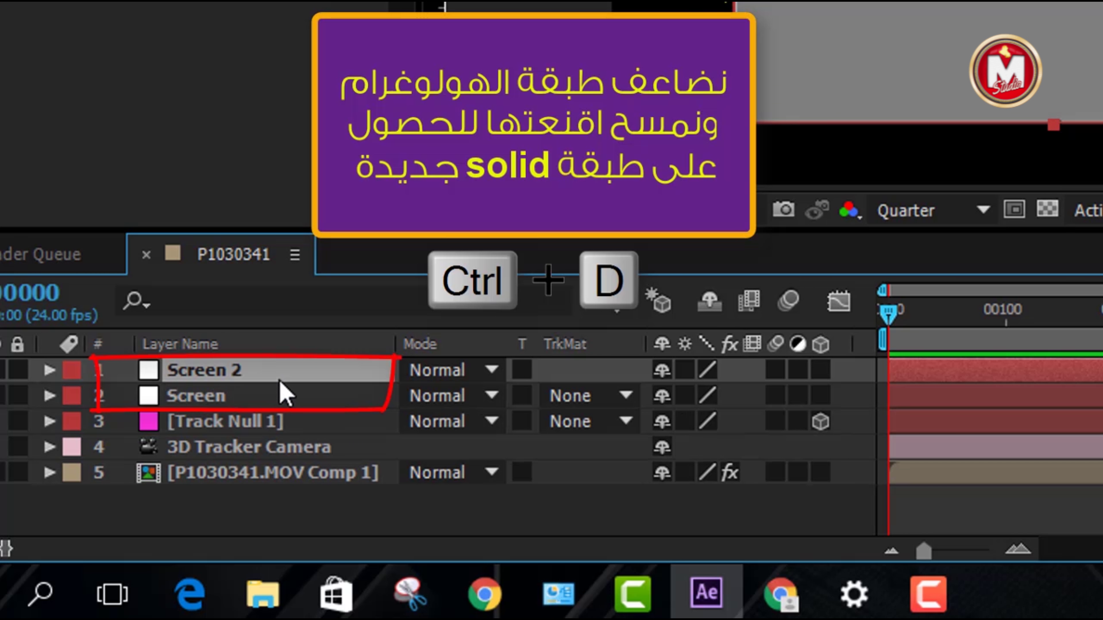
{"action": "left_click", "coordinate": [17, 422]}
{"action": "left_click", "coordinate": [18, 448]}
{"action": "left_click", "coordinate": [18, 473]}
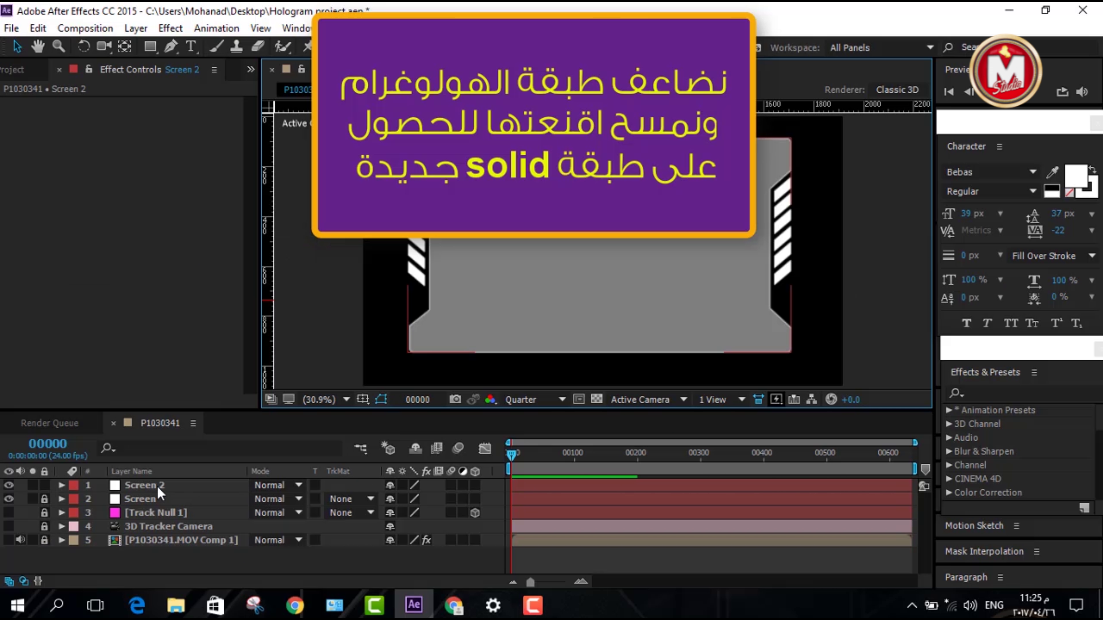
Delete all masks from Screen 2 and begin renaming the layer
{"action": "left_click", "coordinate": [159, 487]}
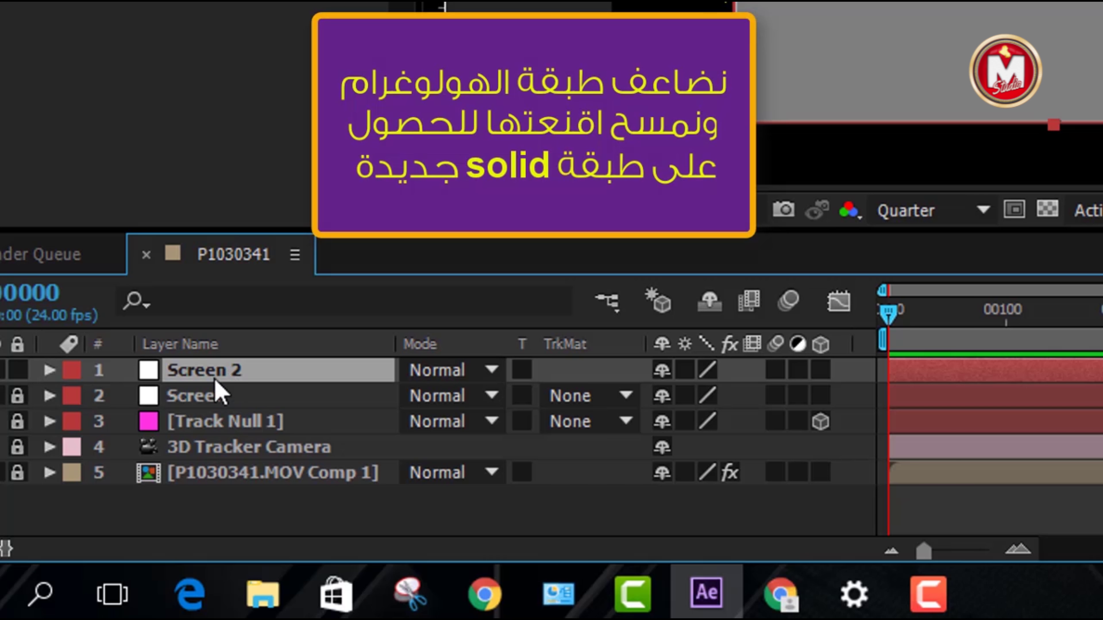
{"action": "left_click", "coordinate": [49, 370]}
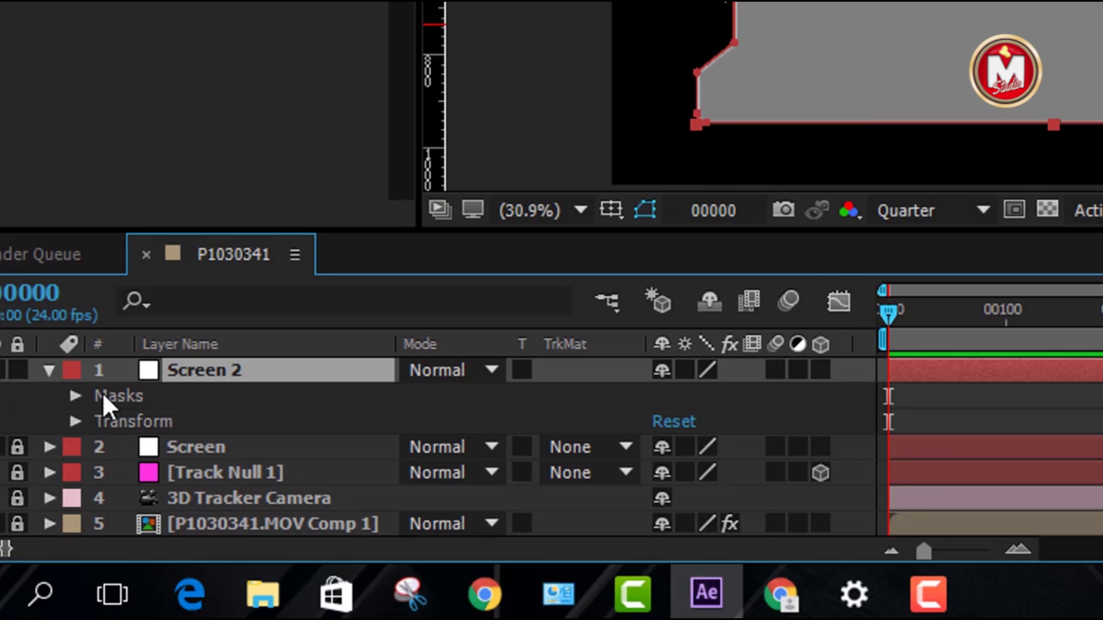
{"action": "left_click", "coordinate": [124, 400]}
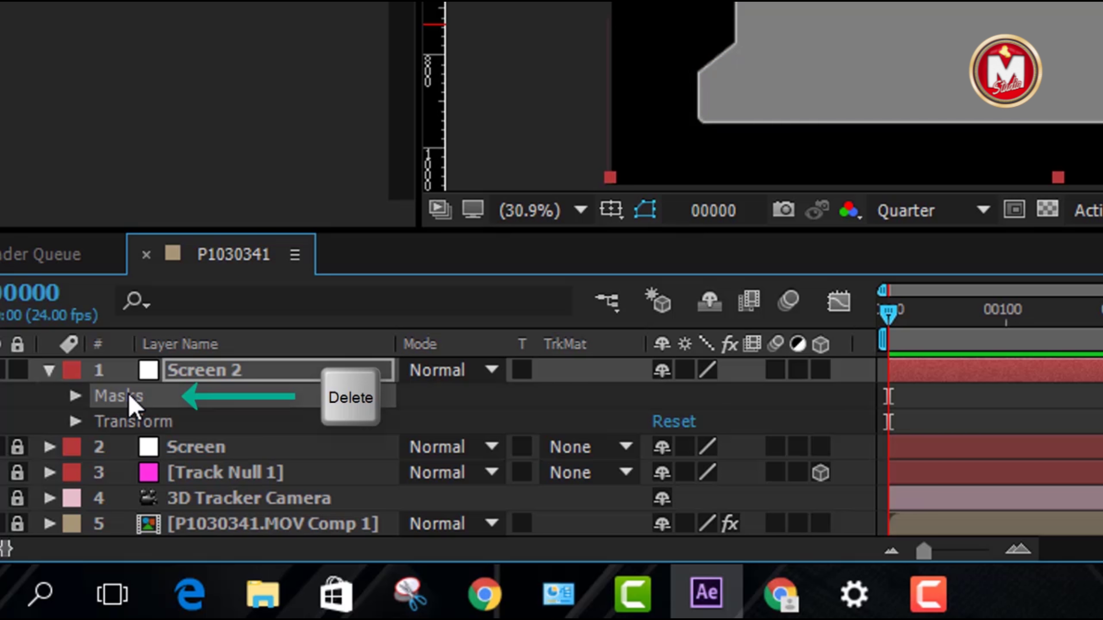
{"action": "key", "text": "Delete"}
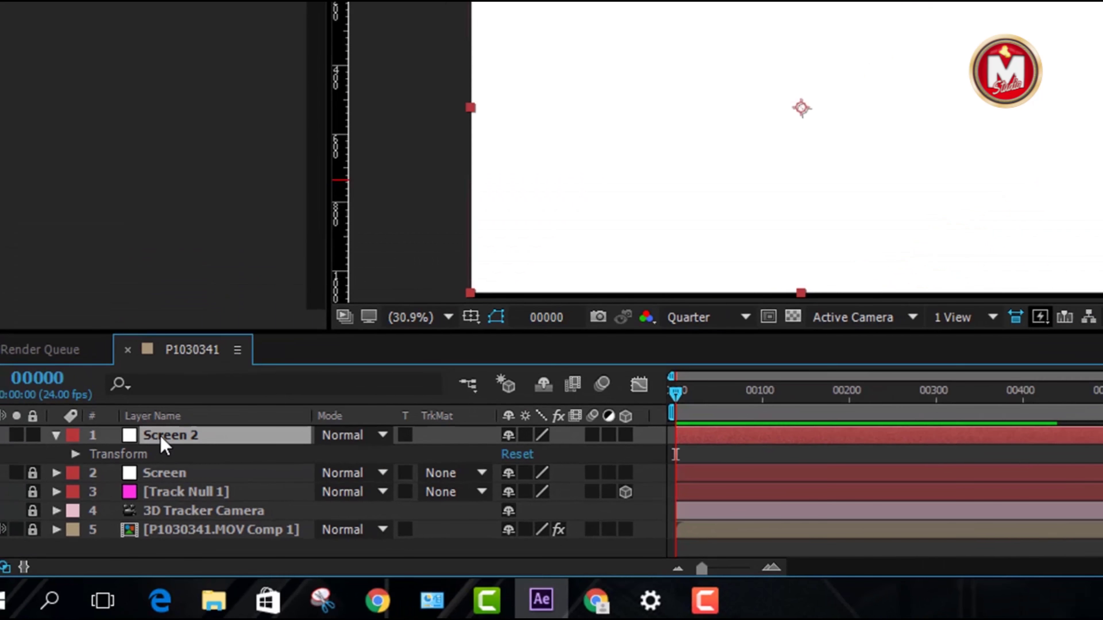
{"action": "key", "text": "Return"}
Rename the layer 'ID' and draw a rectangle mask on it, nudging it into place
{"action": "type", "text": "ID"}
{"action": "key", "text": "Return"}
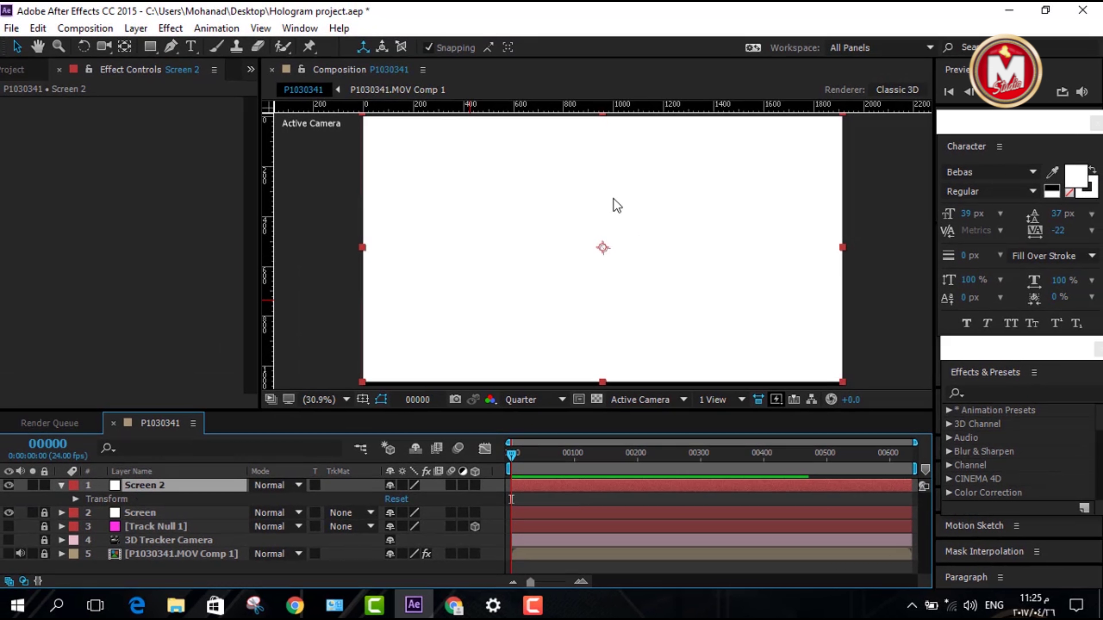
{"action": "left_click", "coordinate": [149, 46]}
{"action": "left_click", "coordinate": [194, 51]}
{"action": "mouse_move", "coordinate": [458, 196]}
{"action": "left_mouse_down"}
{"action": "mouse_move", "coordinate": [532, 261]}
{"action": "mouse_move", "coordinate": [542, 289]}
{"action": "left_mouse_up"}
{"action": "key", "text": "shift+Up"}
{"action": "key", "text": "shift+Up"}
{"action": "key", "text": "shift+Up"}
{"action": "key", "text": "shift+Up"}
{"action": "key", "text": "shift+Up"}
{"action": "key", "text": "shift+Up"}
{"action": "key", "text": "shift+Up"}
{"action": "key", "text": "shift+Up"}
{"action": "key", "text": "shift+Up"}
{"action": "key", "text": "shift+Up"}
{"action": "key", "text": "shift+Up"}
{"action": "key", "text": "shift+Up"}
{"action": "key", "text": "shift+Up"}
{"action": "key", "text": "shift+Up"}
{"action": "key", "text": "shift+Left"}
{"action": "key", "text": "shift+Left"}
{"action": "key", "text": "shift+Left"}
{"action": "key", "text": "shift+Left"}
{"action": "key", "text": "shift+Left"}
{"action": "key", "text": "shift+Left"}
{"action": "key", "text": "shift+Left"}
{"action": "key", "text": "shift+Left"}
{"action": "key", "text": "shift+Left"}
{"action": "key", "text": "shift+Left"}
{"action": "key", "text": "shift+Left"}
{"action": "key", "text": "shift+Left"}
{"action": "key", "text": "shift+Up"}
{"action": "key", "text": "shift+Up"}
{"action": "key", "text": "shift+Up"}
{"action": "key", "text": "shift+Up"}
{"action": "key", "text": "shift+Up"}
{"action": "key", "text": "shift+Up"}
{"action": "key", "text": "shift+Up"}
{"action": "key", "text": "shift+Right"}
{"action": "key", "text": "shift+Right"}
{"action": "key", "text": "shift+Down"}
{"action": "key", "text": "shift+Down"}
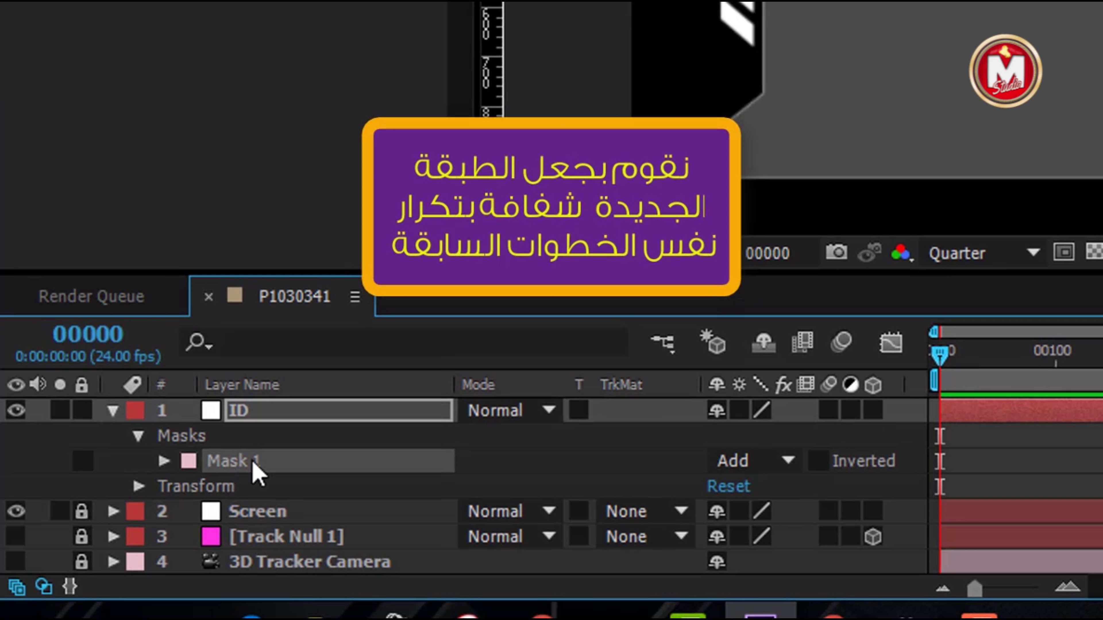
Duplicate the rectangle as Mask 2, set it to Subtract, and contract it 10 pixels
{"action": "key", "text": "ctrl+d"}
{"action": "left_click", "coordinate": [787, 487]}
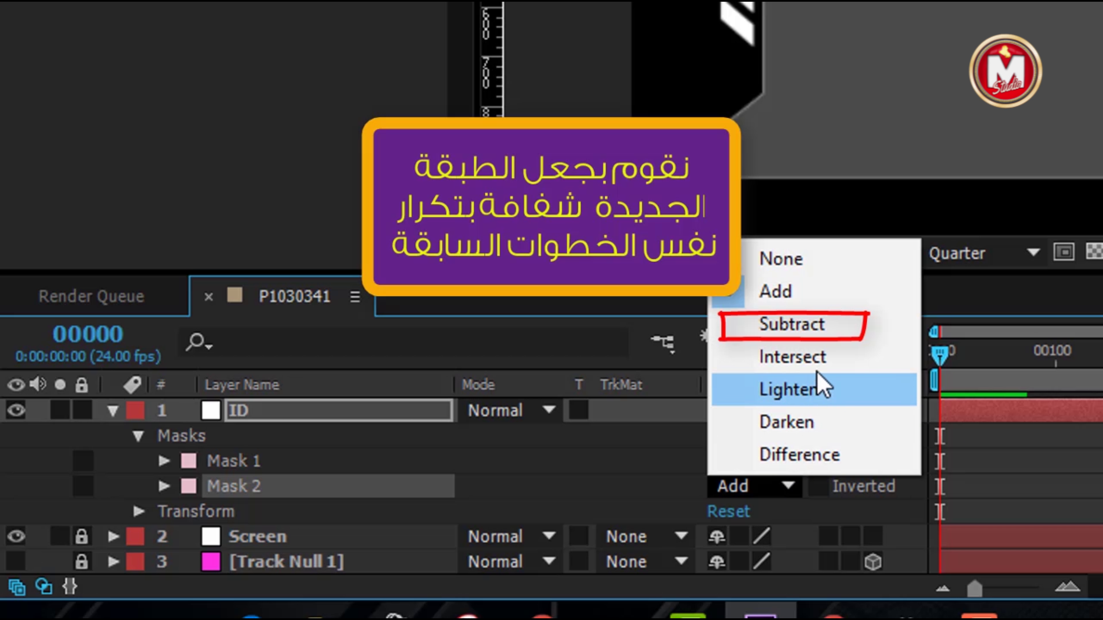
{"action": "left_click", "coordinate": [833, 328]}
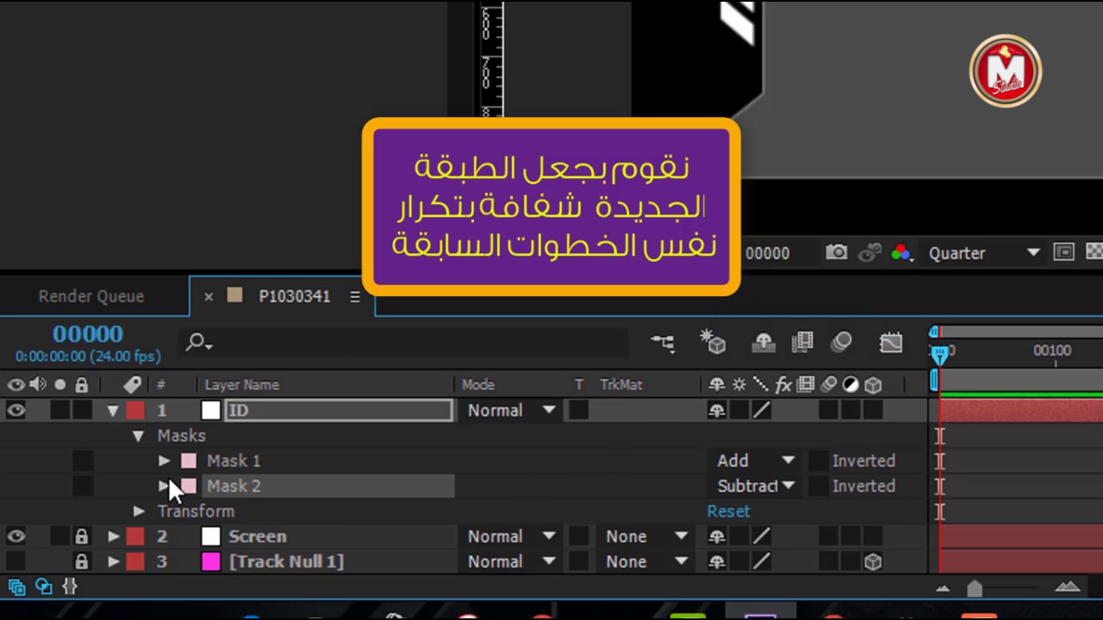
{"action": "left_click", "coordinate": [167, 482]}
{"action": "left_click", "coordinate": [163, 487]}
{"action": "scroll", "coordinate": [697, 499], "scroll_direction": "down", "scroll_amount": 3}
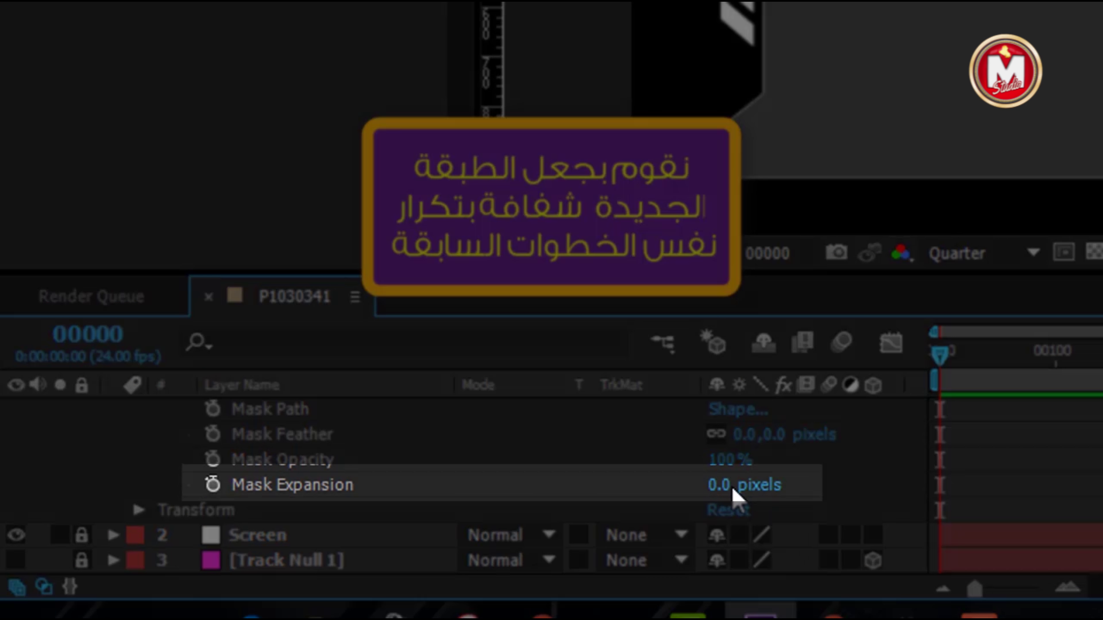
{"action": "left_click_drag", "start_coordinate": [731, 487], "coordinate": [753, 489]}
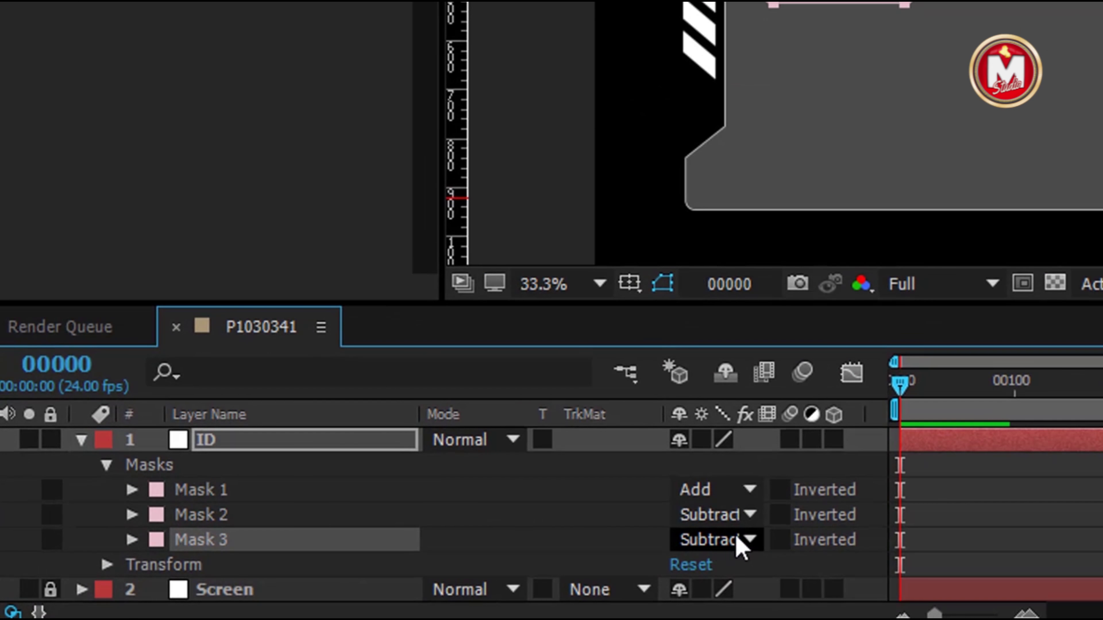
Set Mask 3 to Add and lower its Mask Opacity to 30%
{"action": "left_click", "coordinate": [742, 541]}
{"action": "left_click", "coordinate": [769, 351]}
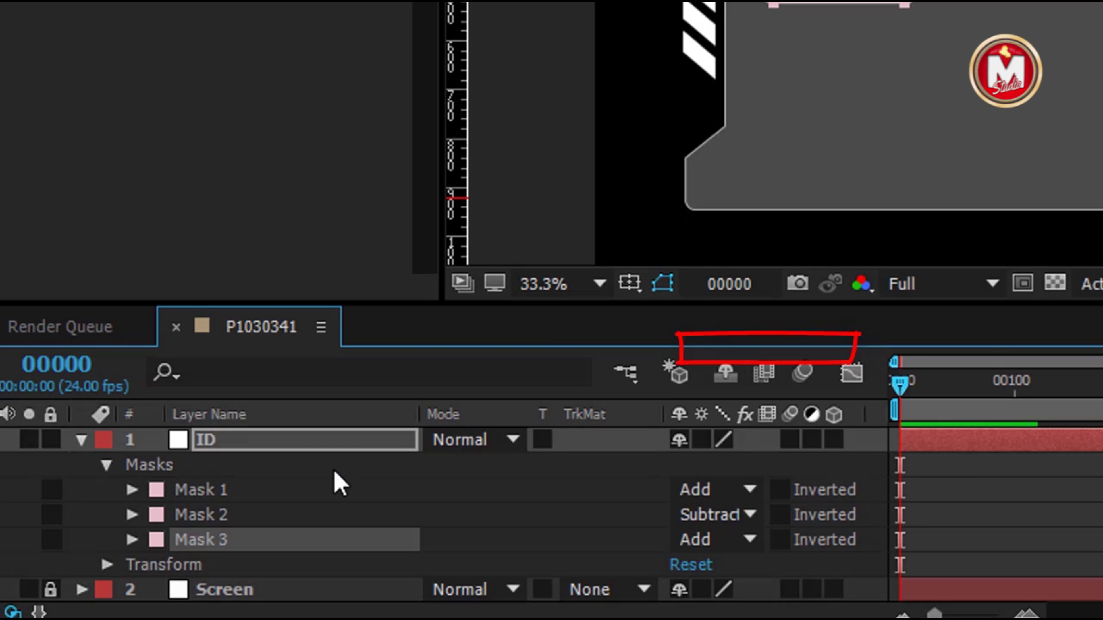
{"action": "left_click", "coordinate": [131, 540]}
{"action": "scroll", "coordinate": [334, 528], "scroll_direction": "down", "scroll_amount": 3}
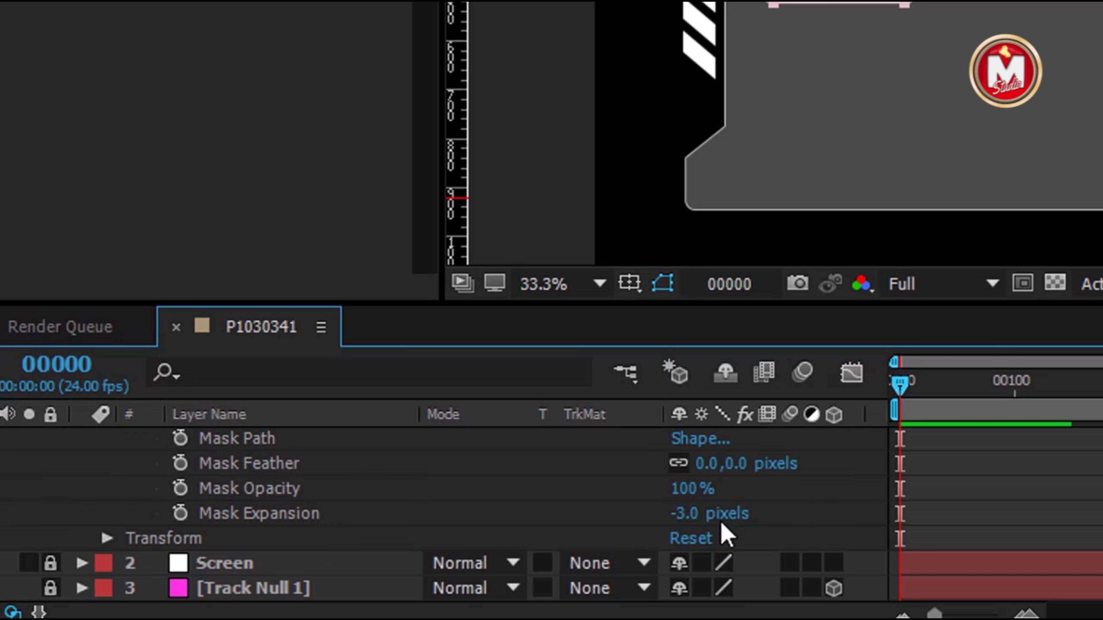
{"action": "left_click_drag", "start_coordinate": [695, 490], "coordinate": [614, 494]}
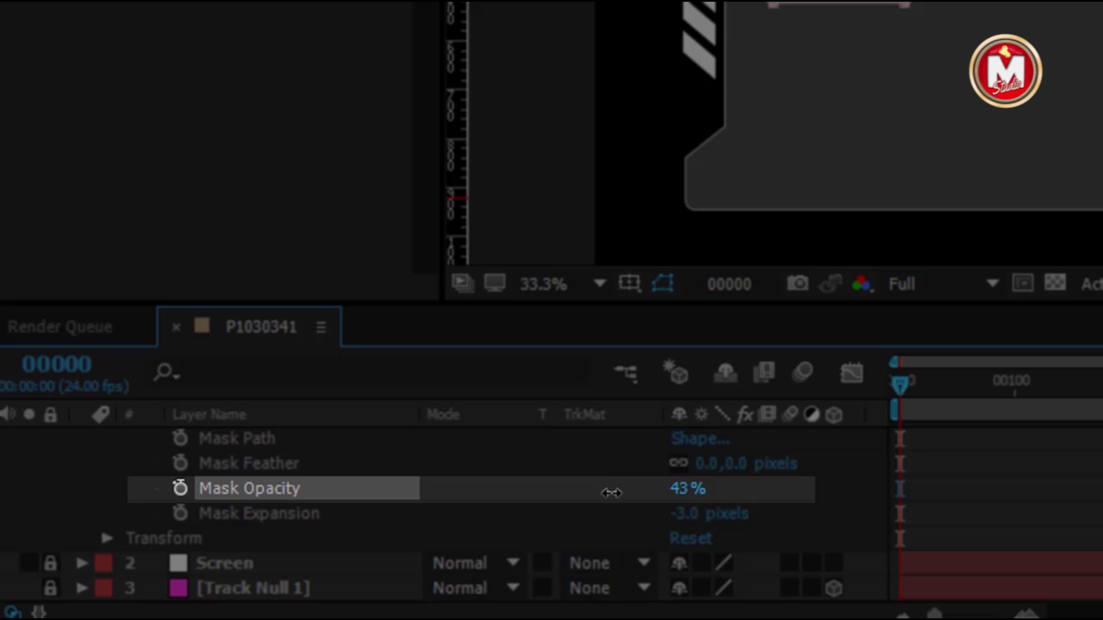
{"action": "left_click_drag", "start_coordinate": [598, 494], "coordinate": [594, 495]}
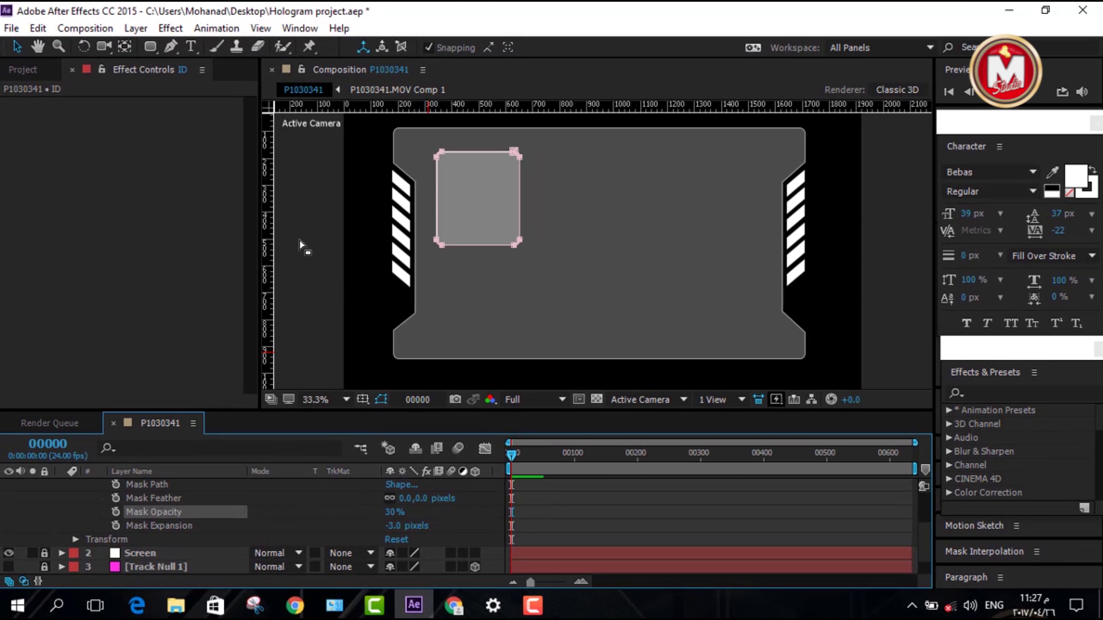
{"action": "left_click", "coordinate": [515, 1]}
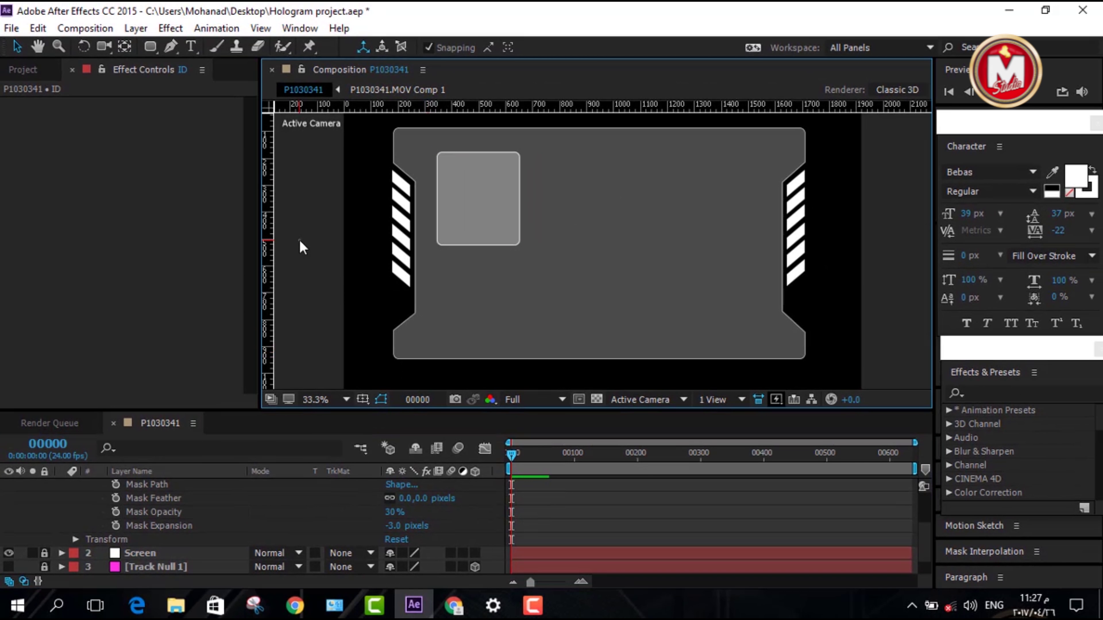
Import the portrait photo into the project
{"action": "left_click", "coordinate": [23, 70]}
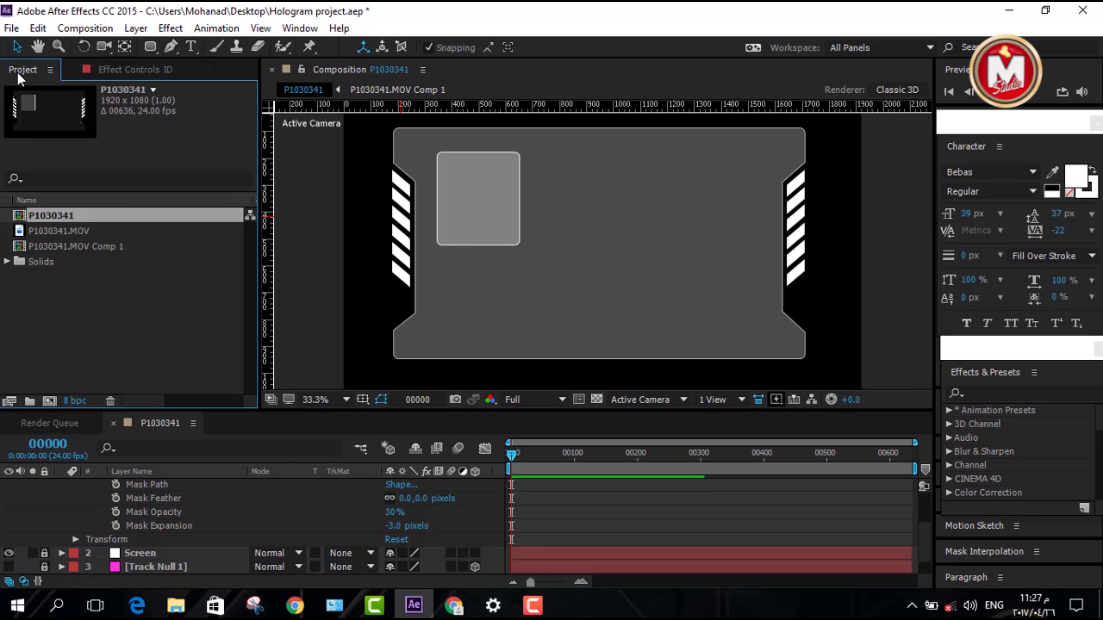
{"action": "double_click", "coordinate": [110, 310]}
{"action": "double_click", "coordinate": [474, 182]}
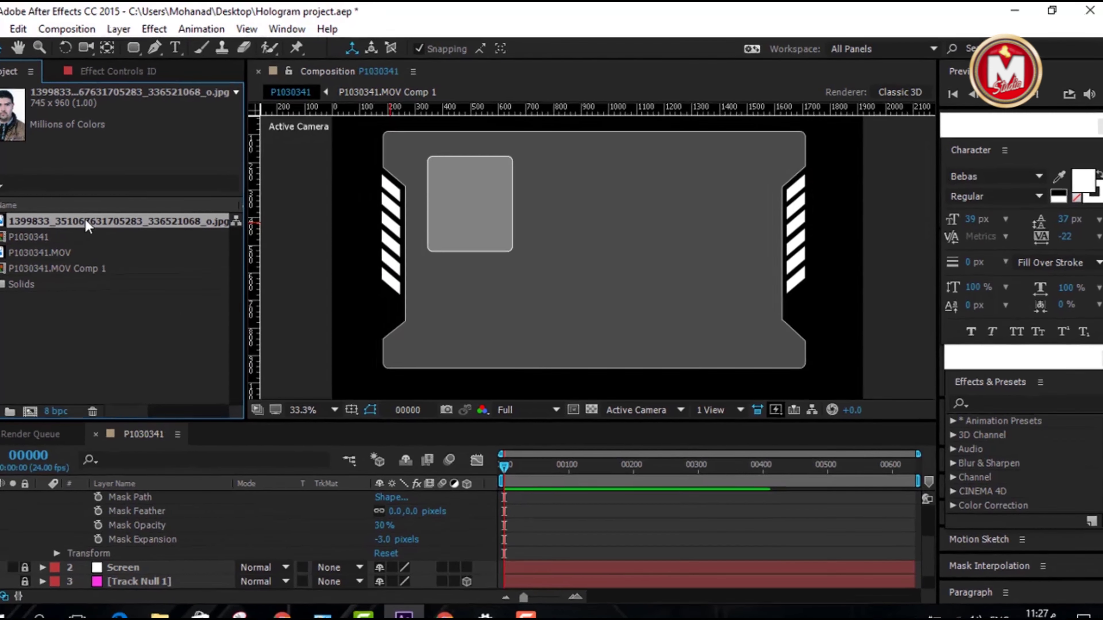
Add the portrait to the comp, scale it down and nudge it into the upper-left grey panel
{"action": "left_click_drag", "start_coordinate": [88, 226], "coordinate": [551, 273]}
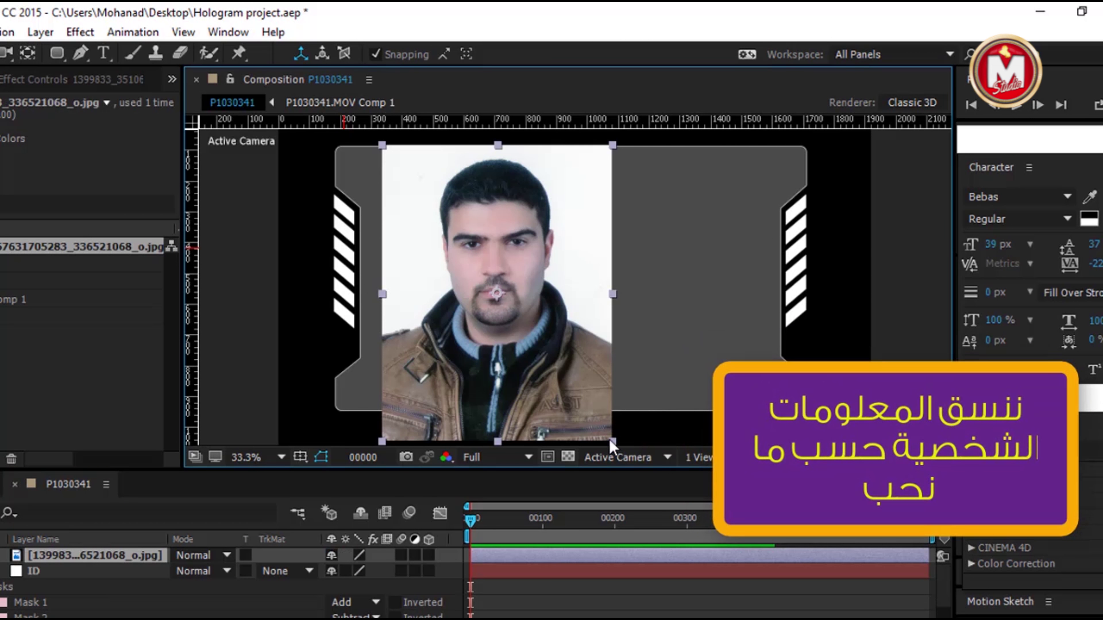
{"action": "left_click_drag", "start_coordinate": [611, 441], "coordinate": [461, 235]}
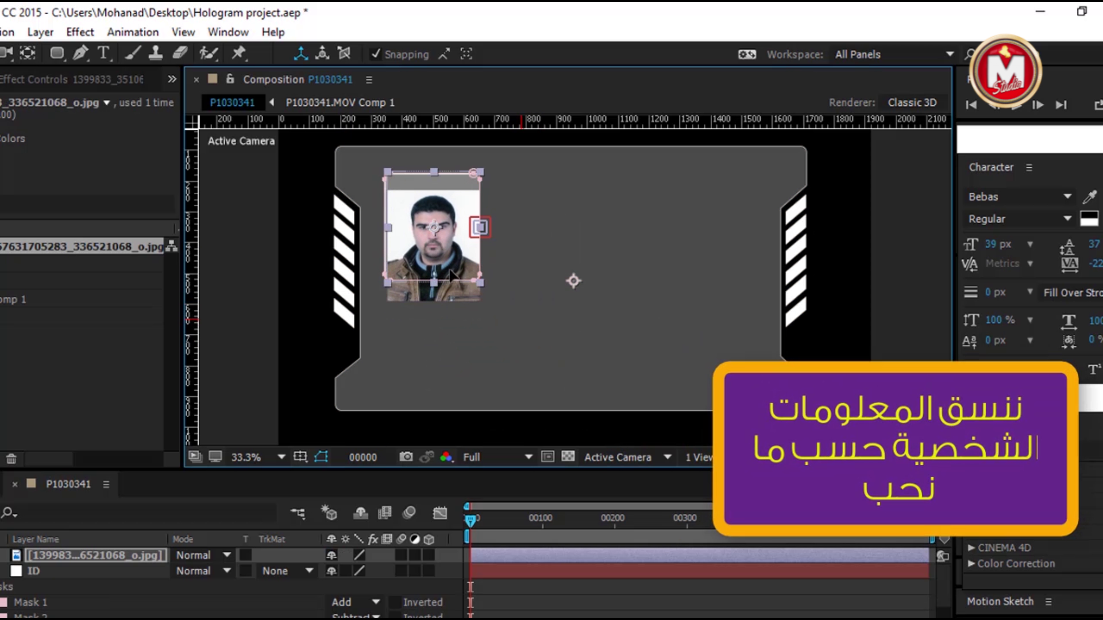
{"action": "left_click_drag", "start_coordinate": [477, 290], "coordinate": [448, 244]}
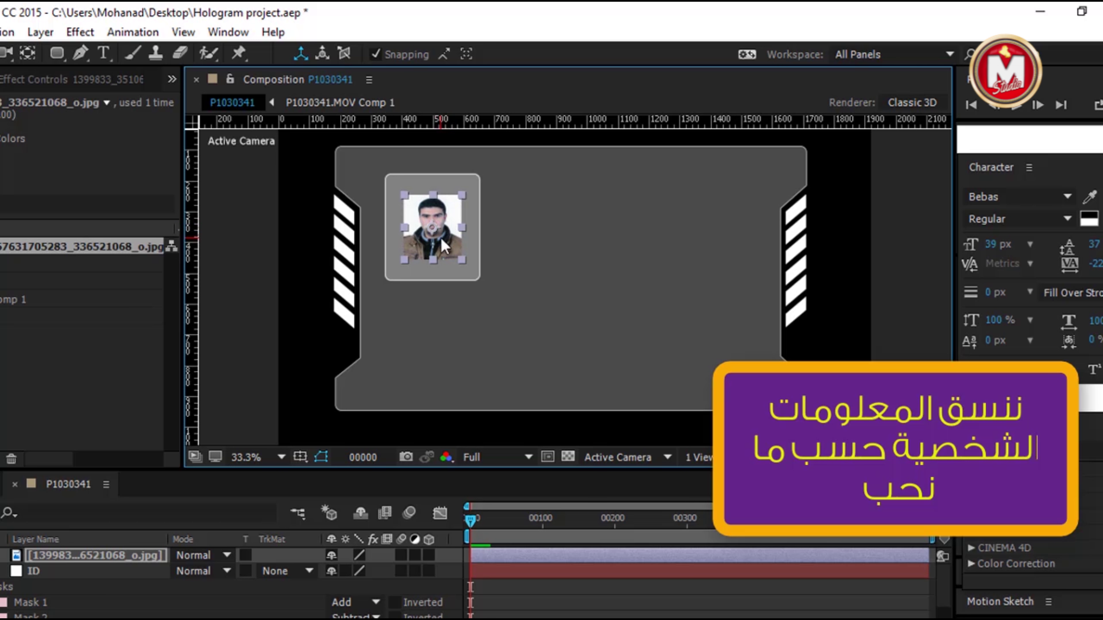
{"action": "key", "text": "shift+Up"}
{"action": "key", "text": "shift+Up"}
{"action": "key", "text": "shift+Up"}
{"action": "key", "text": "shift+Up"}
{"action": "key", "text": "shift+Up"}
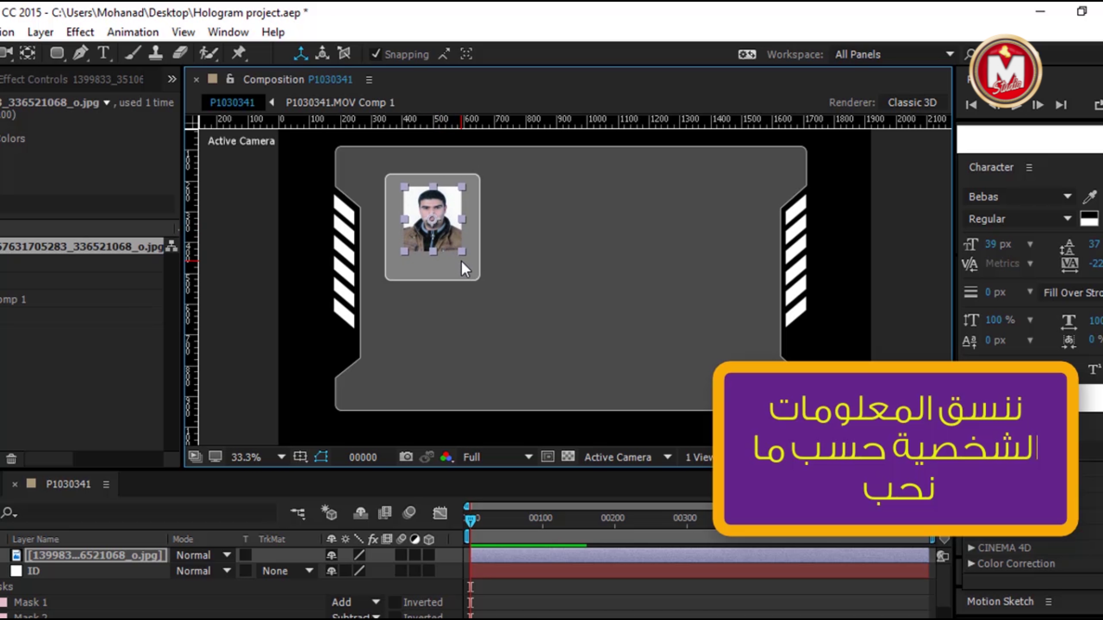
{"action": "key", "text": "shift+Left"}
{"action": "key", "text": "shift+Left"}
{"action": "key", "text": "shift+Left"}
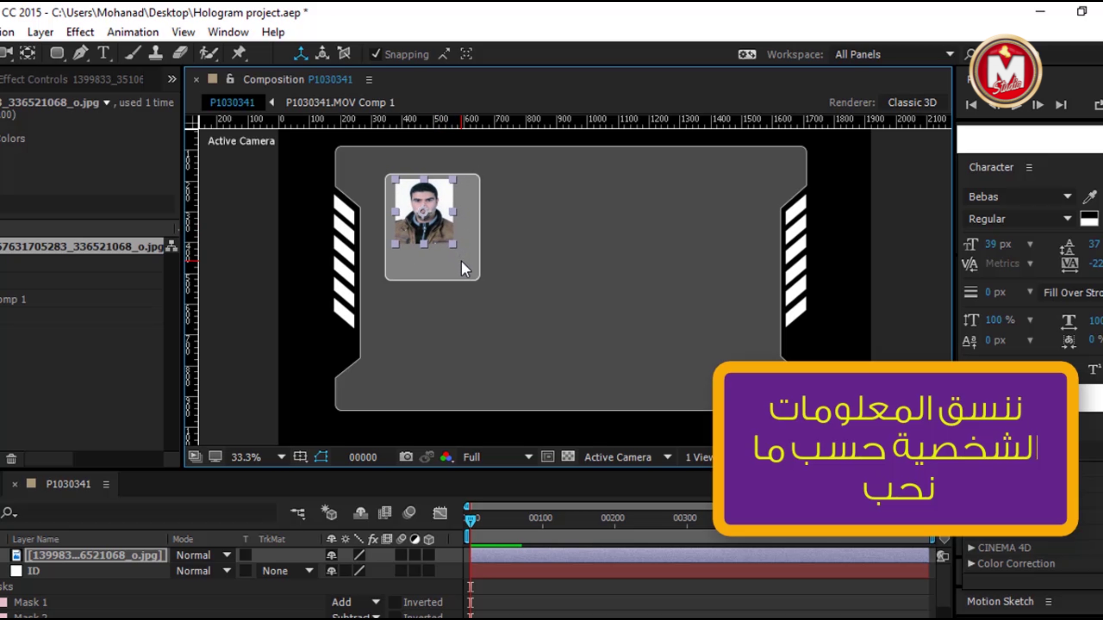
{"action": "left_click", "coordinate": [463, 257]}
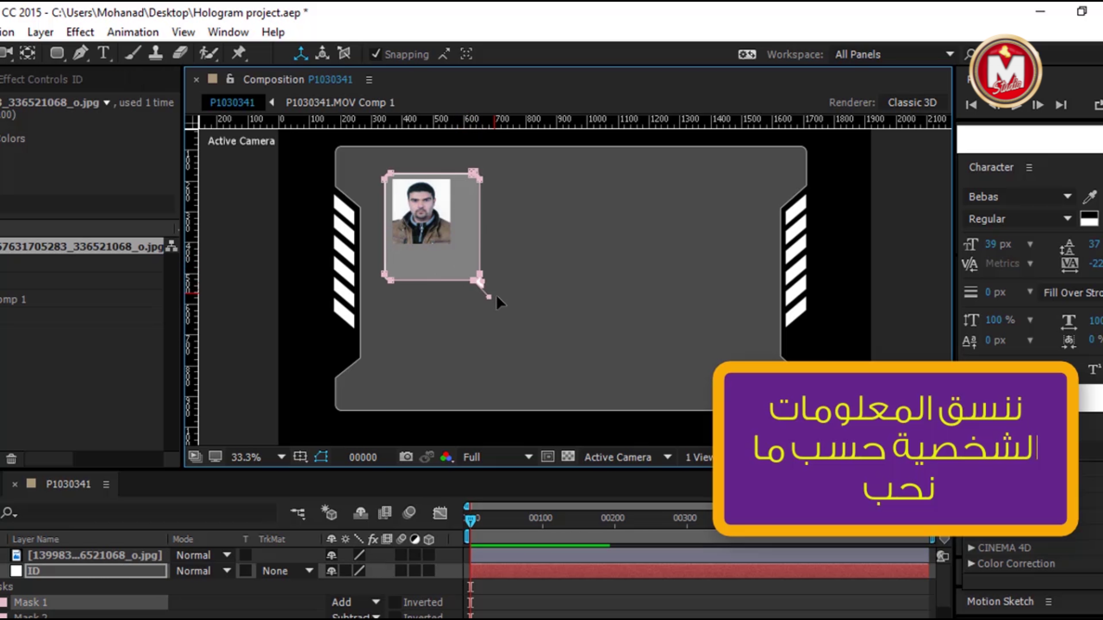
{"action": "left_click", "coordinate": [62, 555]}
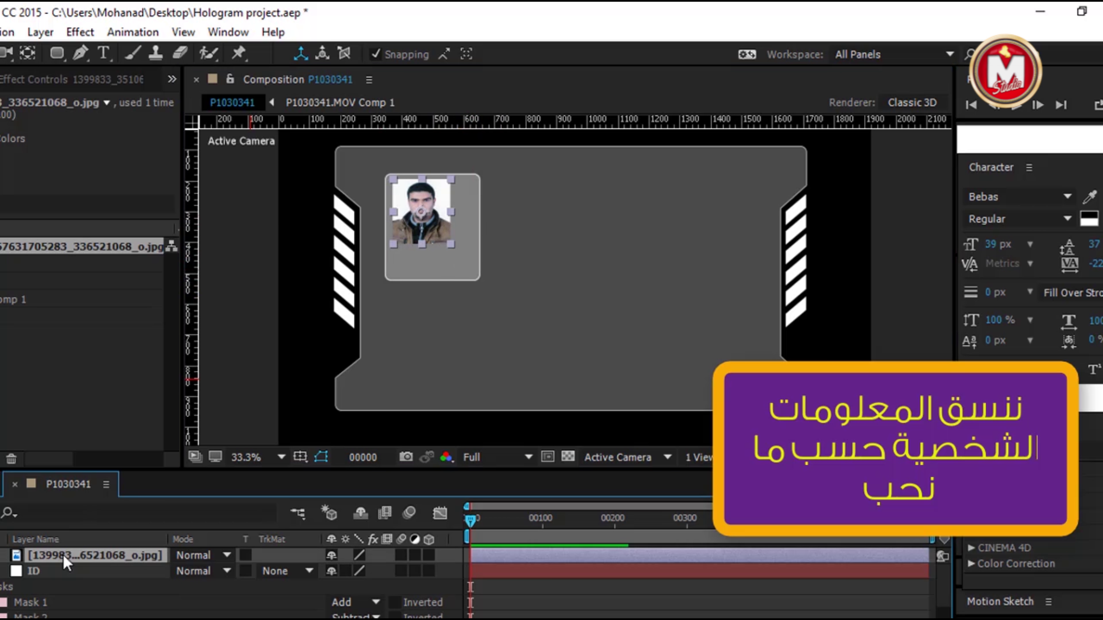
{"action": "key", "text": "shift+Right"}
{"action": "key", "text": "shift+Right"}
{"action": "key", "text": "shift+Right"}
Create a text layer with the person's name and move it just below the portrait
{"action": "key", "text": "ctrl+t"}
{"action": "left_click", "coordinate": [438, 314]}
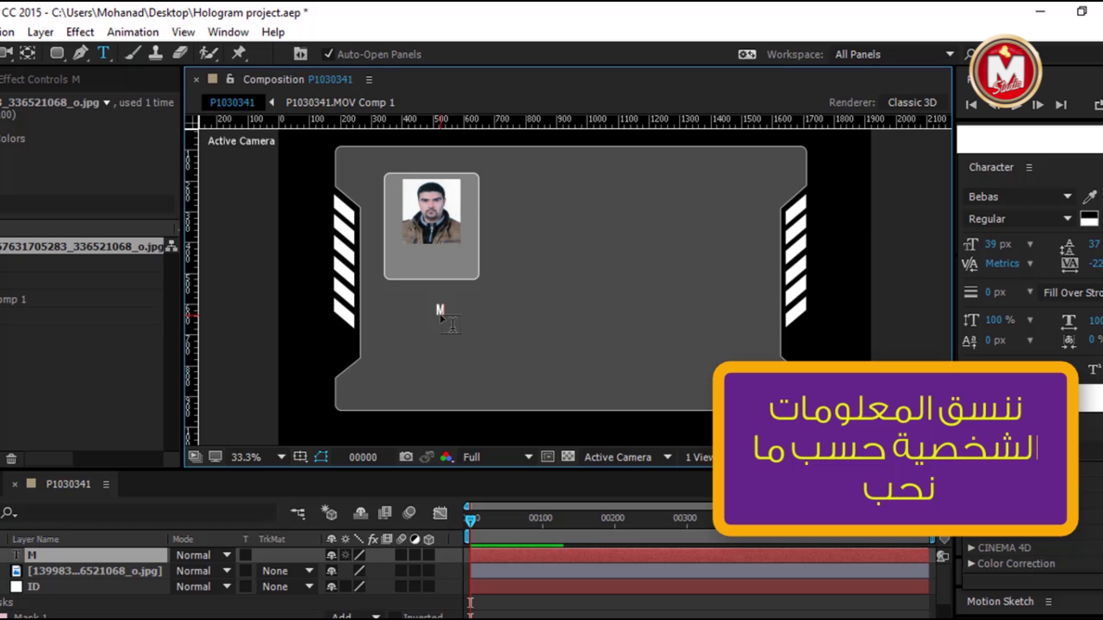
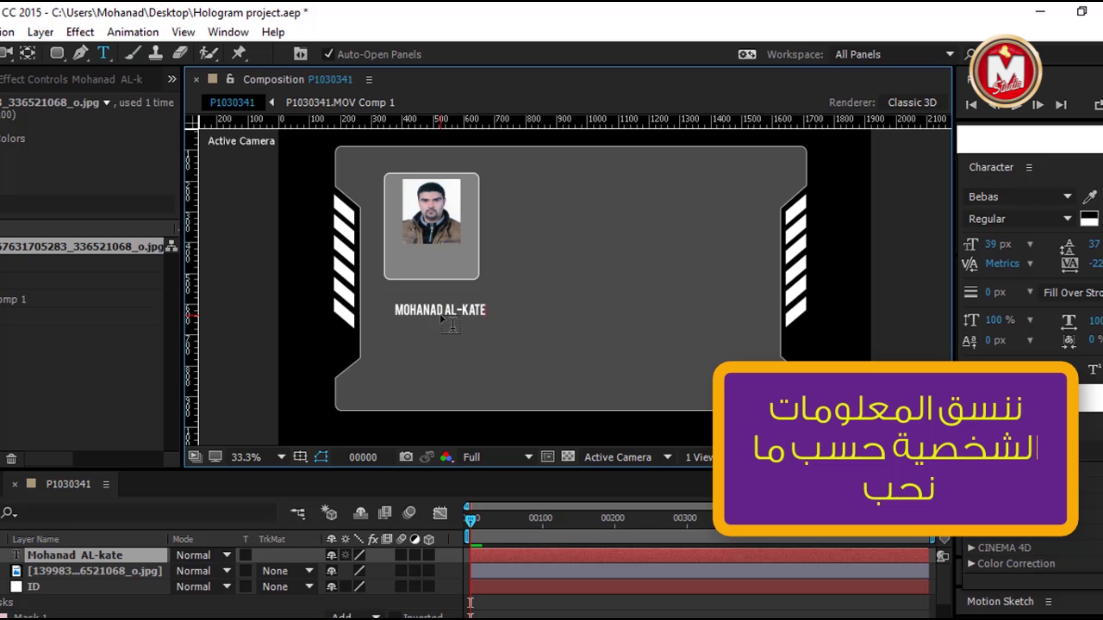
{"action": "key", "text": "Escape"}
{"action": "key", "text": "v"}
{"action": "left_click_drag", "start_coordinate": [447, 305], "coordinate": [438, 261]}
{"action": "key", "text": "shift+Up"}
{"action": "key", "text": "shift+Up"}
{"action": "key", "text": "shift+Up"}
{"action": "key", "text": "shift+Up"}
{"action": "key", "text": "shift+Up"}
{"action": "key", "text": "shift+Up"}
{"action": "key", "text": "shift+Up"}
{"action": "key", "text": "shift+Up"}
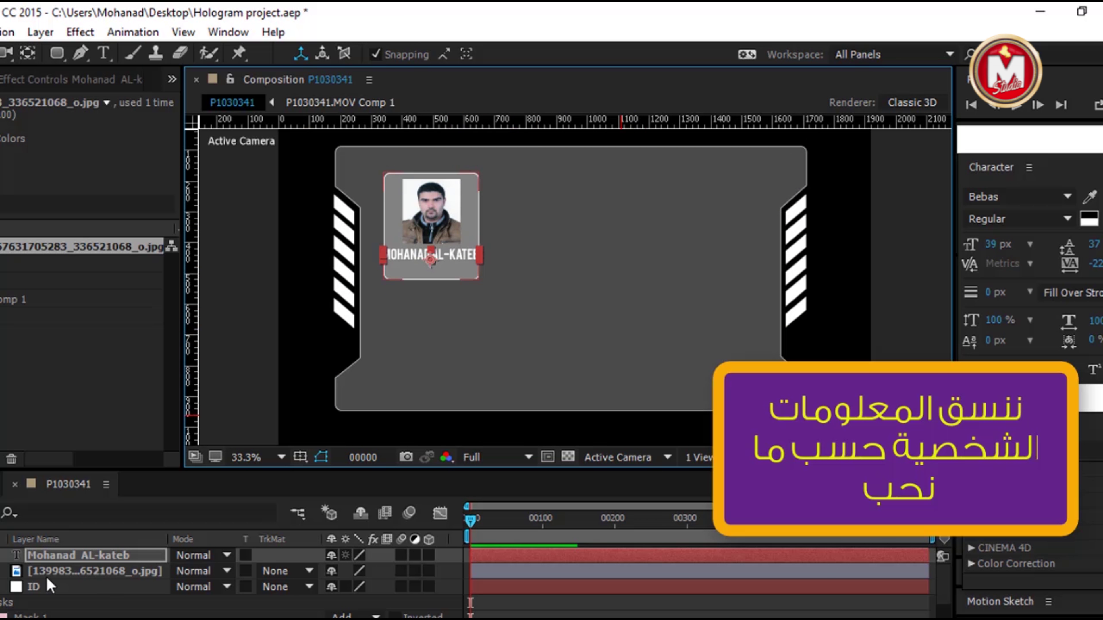
Enlarge the name text to 36 px, then deselect all layers
{"action": "double_click", "coordinate": [59, 557]}
{"action": "left_click_drag", "start_coordinate": [994, 251], "coordinate": [1003, 251]}
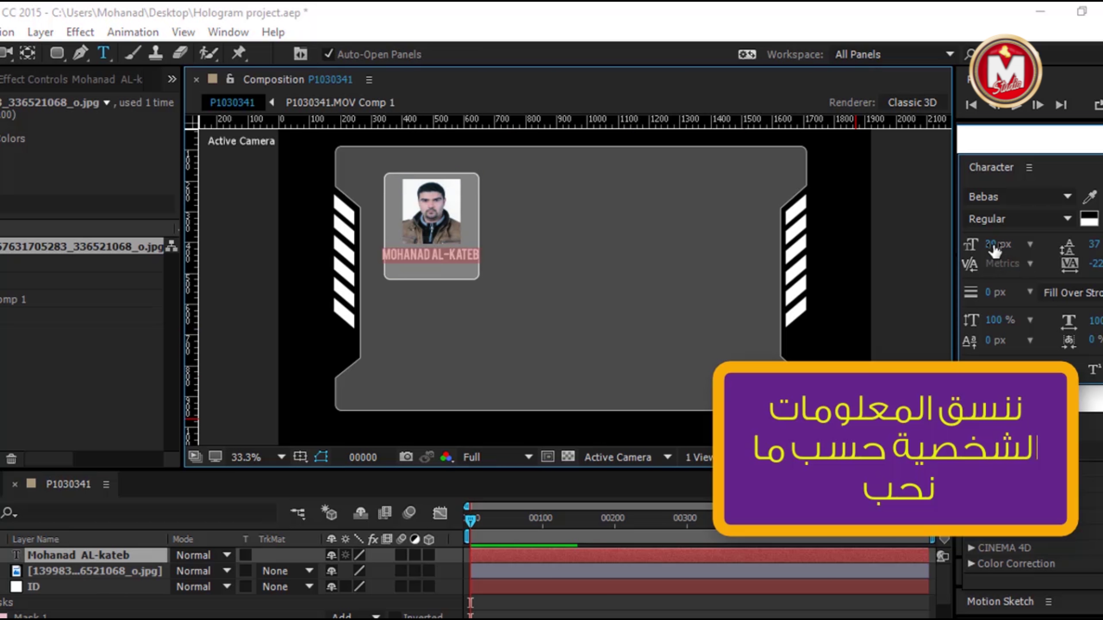
{"action": "left_click", "coordinate": [469, 328]}
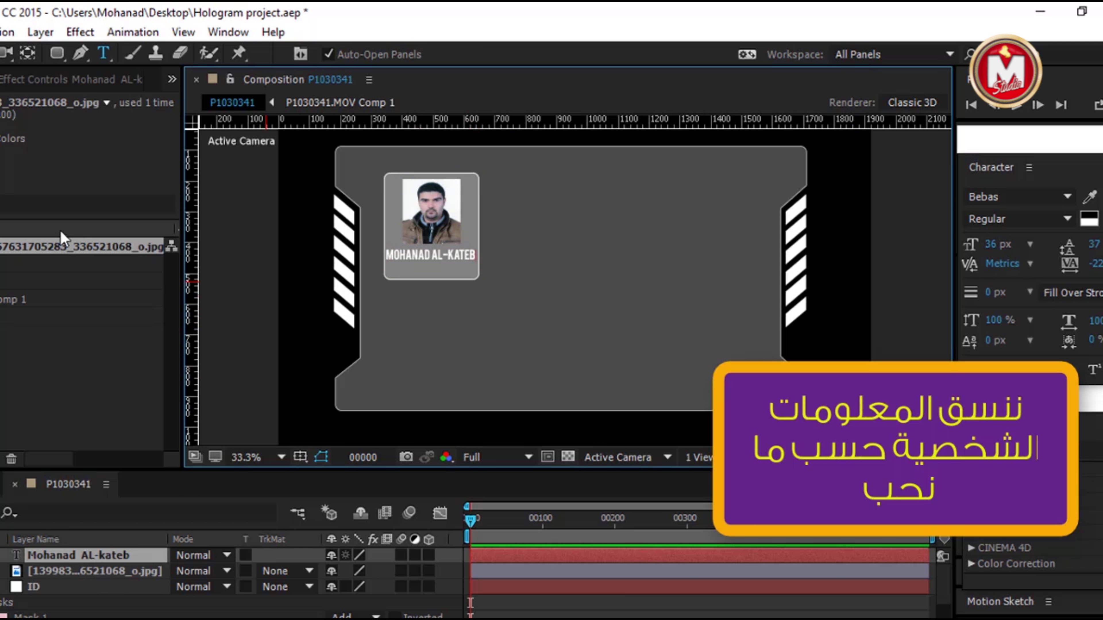
{"action": "key", "text": "v"}
{"action": "key", "text": "ctrl+shift+a"}
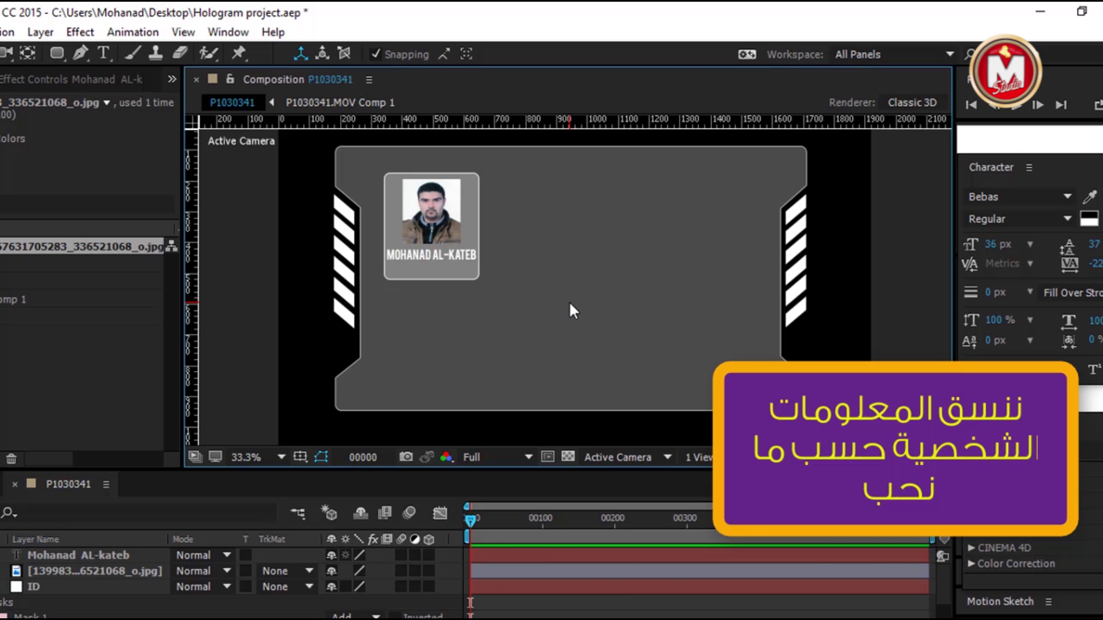
{"action": "left_click", "coordinate": [80, 558]}
{"action": "key", "text": "ctrl+shift+a"}
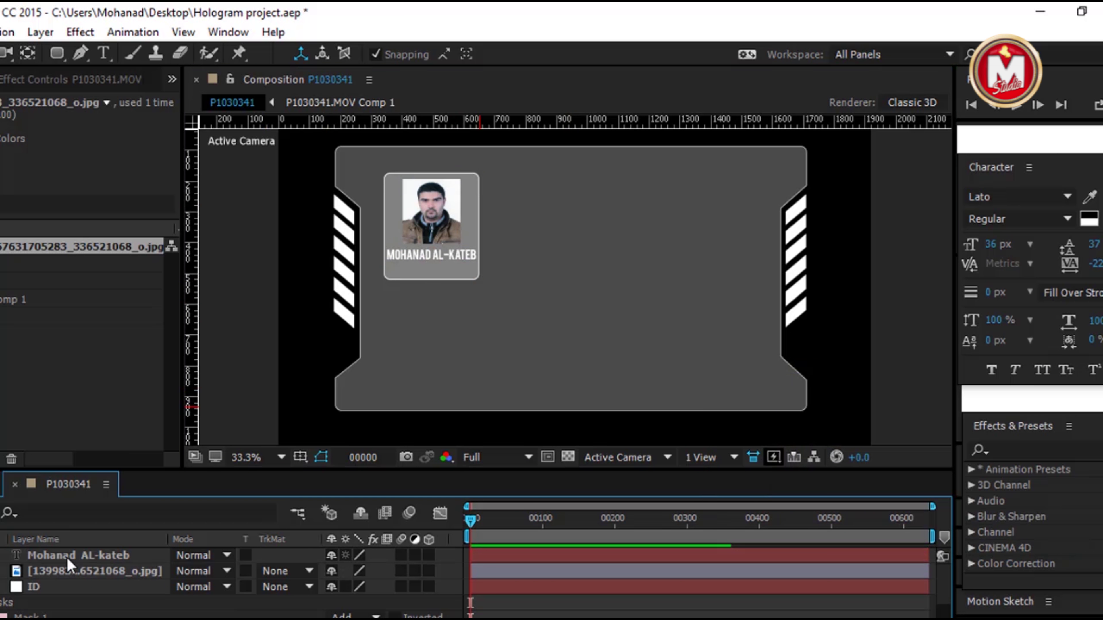
Add an Opacity animator to the name text and keyframe Range Selector Start and End at frame 0
{"action": "left_click", "coordinate": [70, 560]}
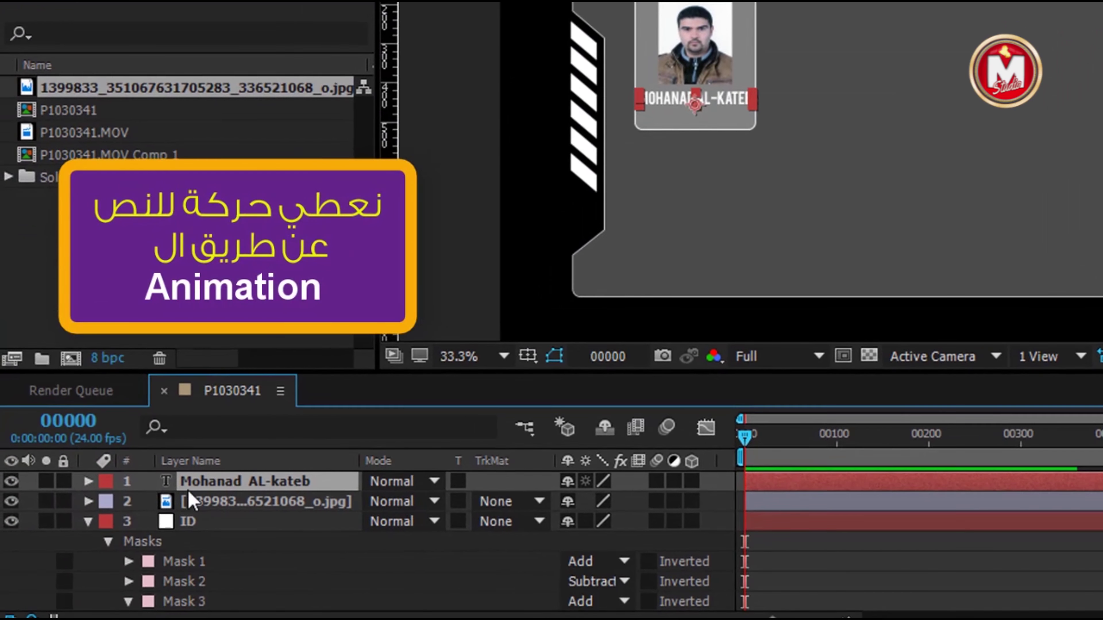
{"action": "left_click", "coordinate": [58, 498]}
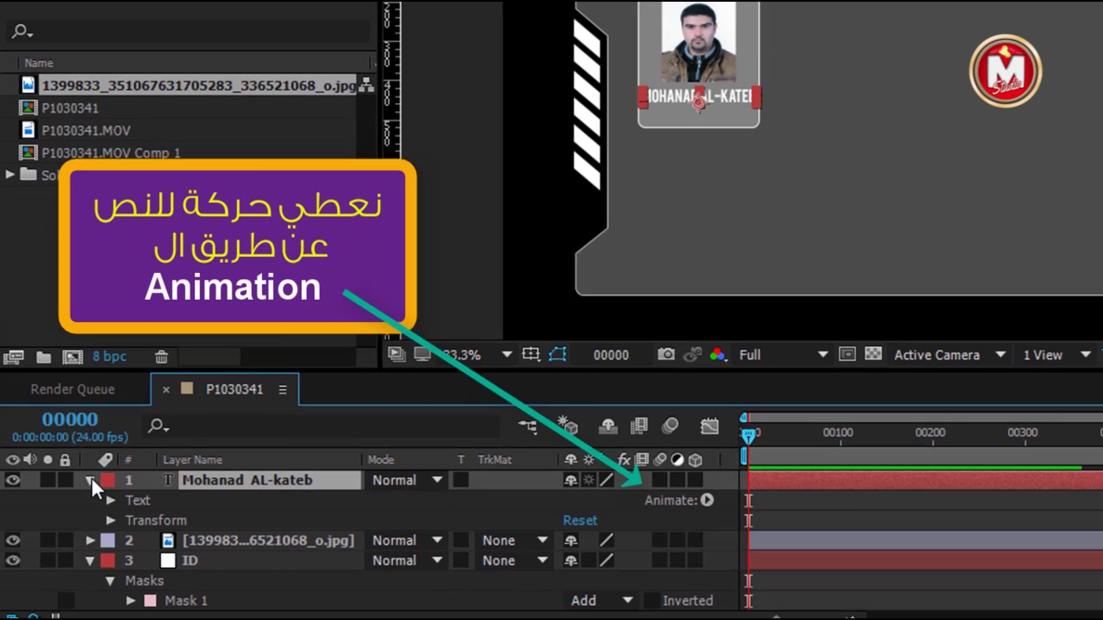
{"action": "left_click", "coordinate": [92, 479]}
{"action": "left_click", "coordinate": [92, 480]}
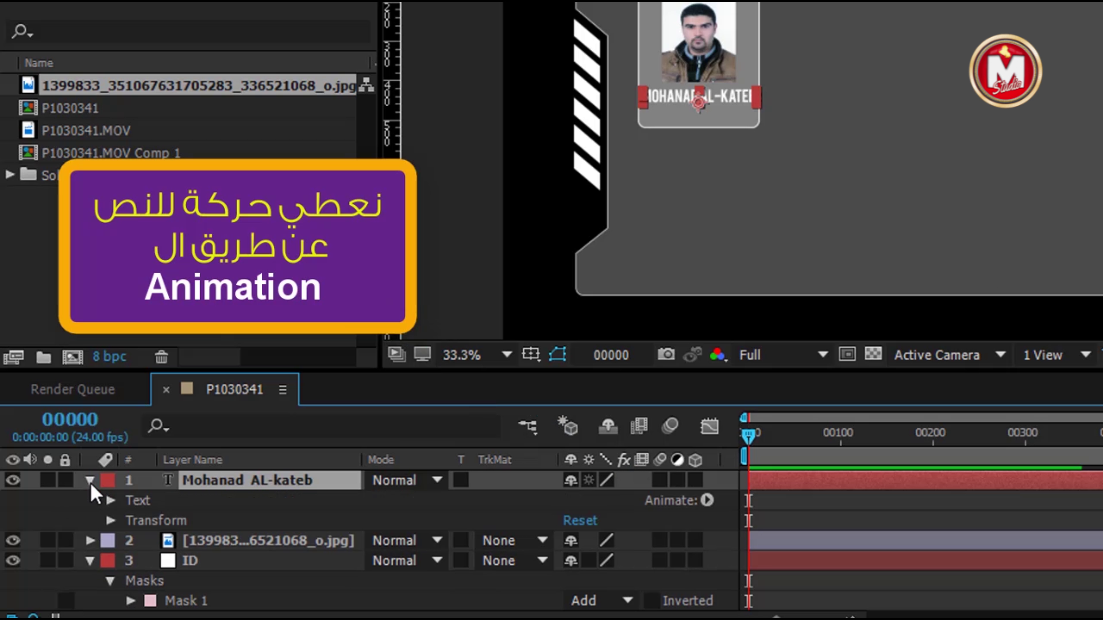
{"action": "left_click", "coordinate": [707, 501]}
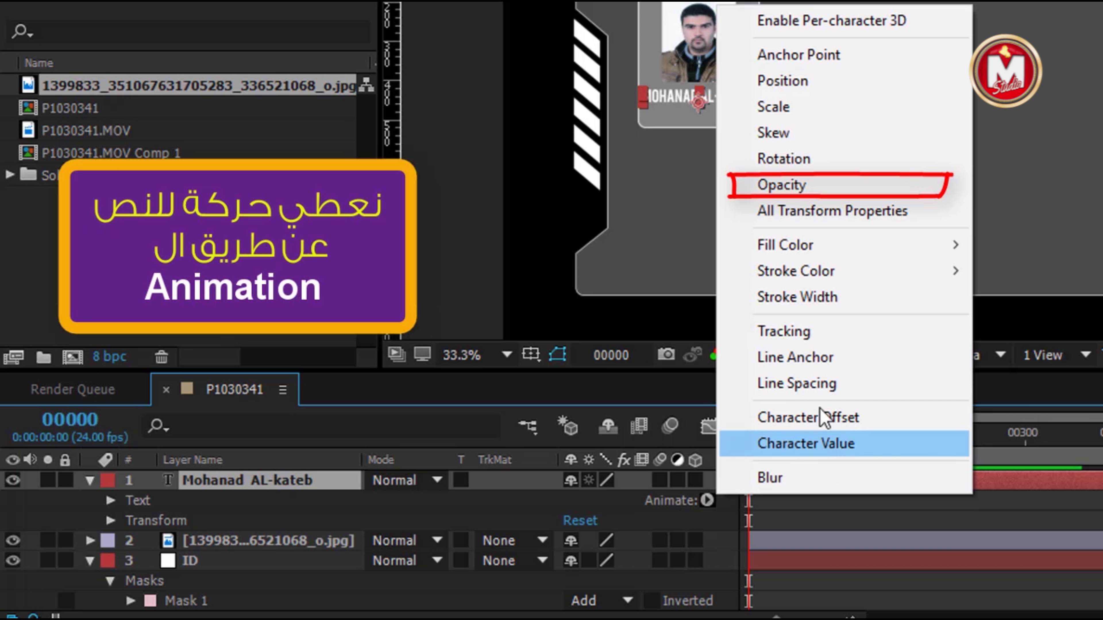
{"action": "left_click", "coordinate": [826, 191]}
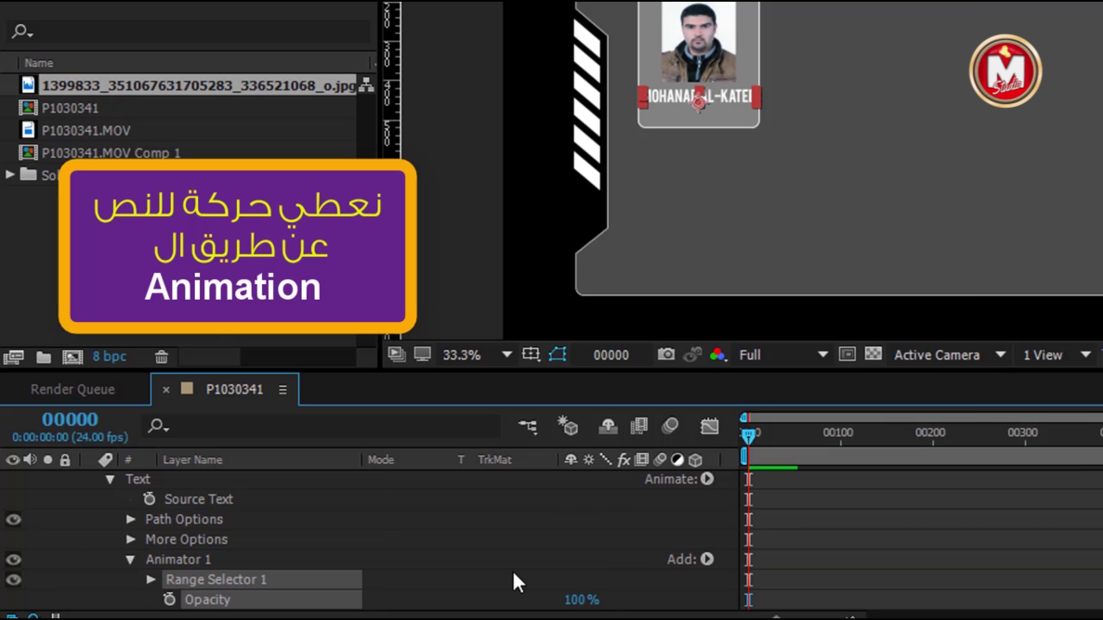
{"action": "scroll", "coordinate": [542, 548], "scroll_direction": "down", "scroll_amount": 2}
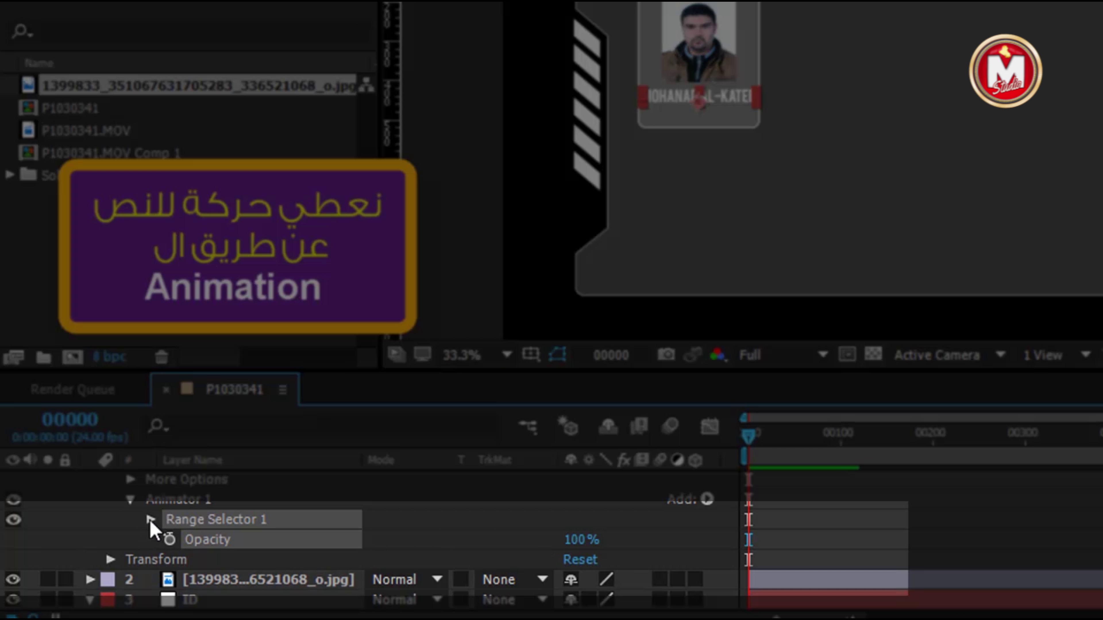
{"action": "left_click", "coordinate": [150, 520]}
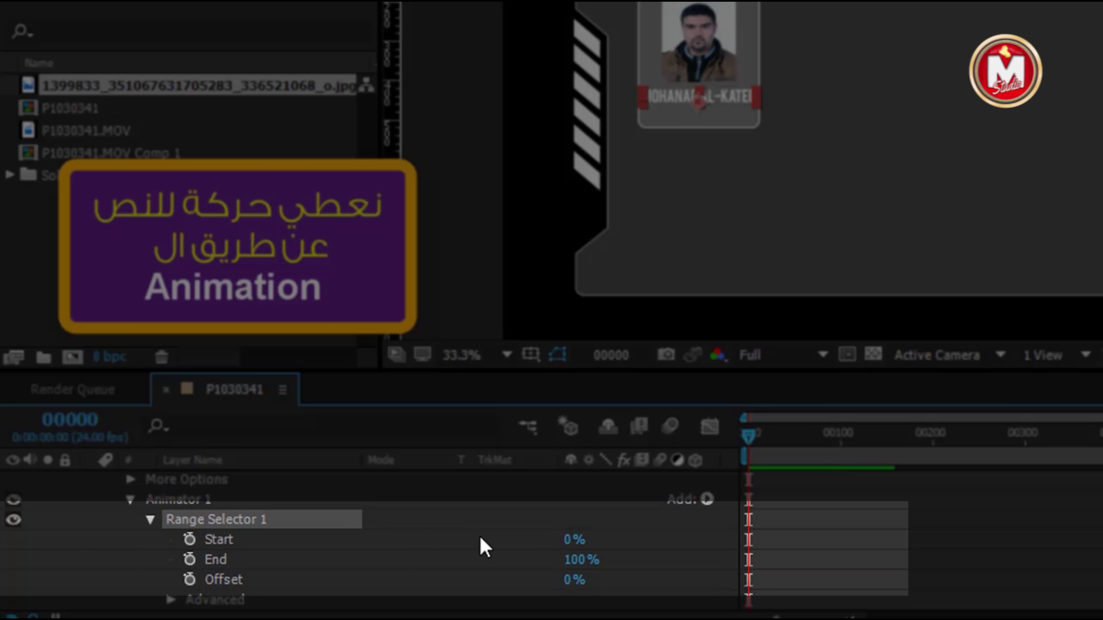
{"action": "left_click_drag", "start_coordinate": [573, 539], "coordinate": [552, 537]}
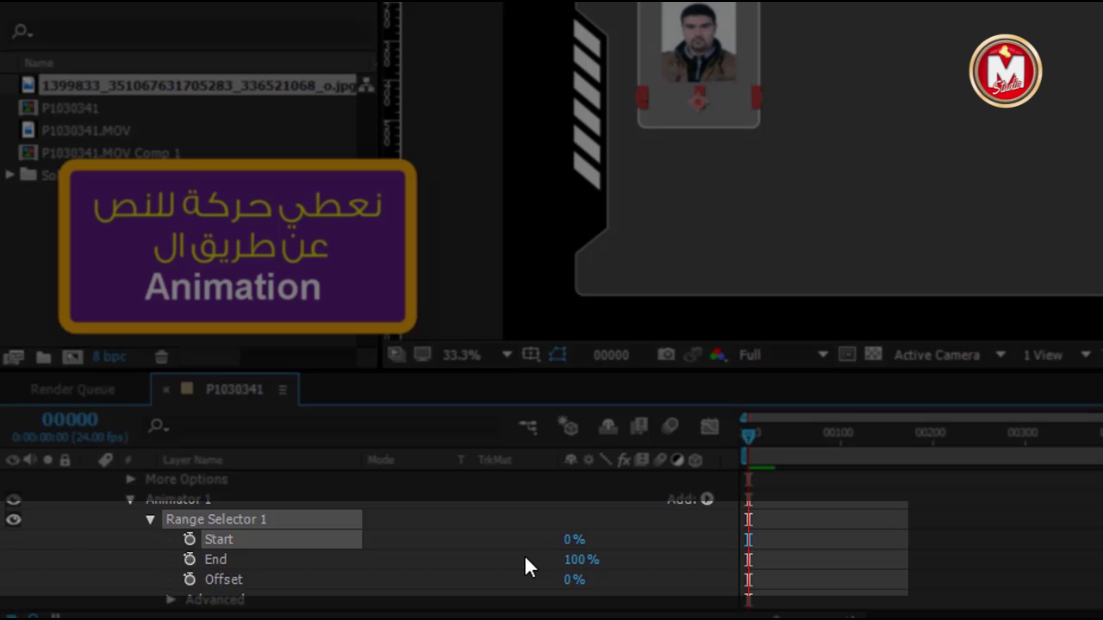
{"action": "left_click", "coordinate": [190, 539]}
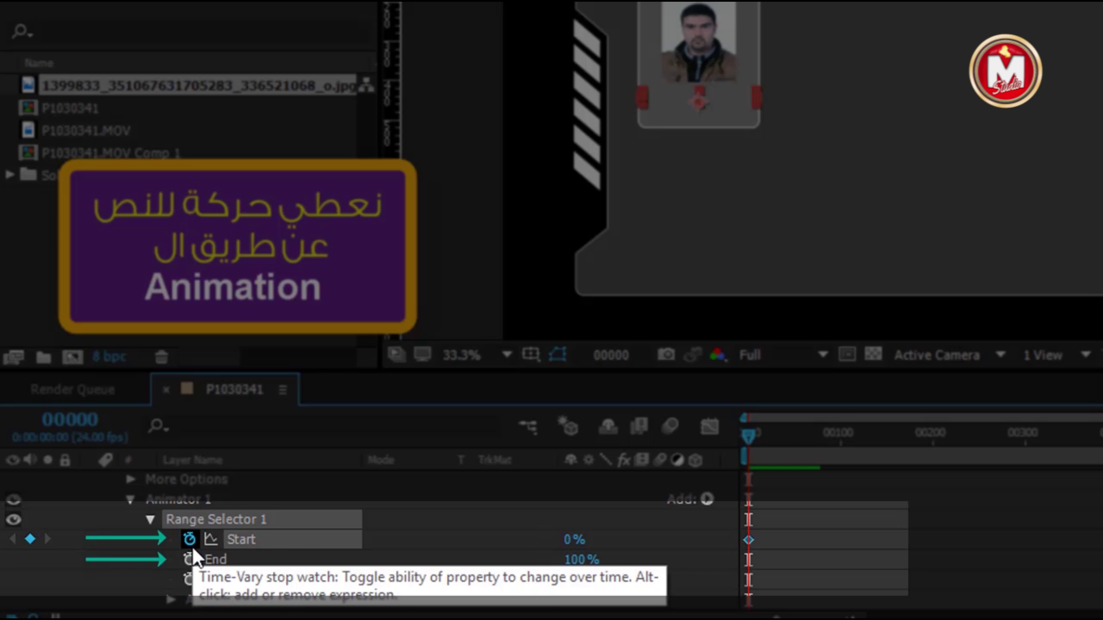
{"action": "left_click", "coordinate": [193, 564]}
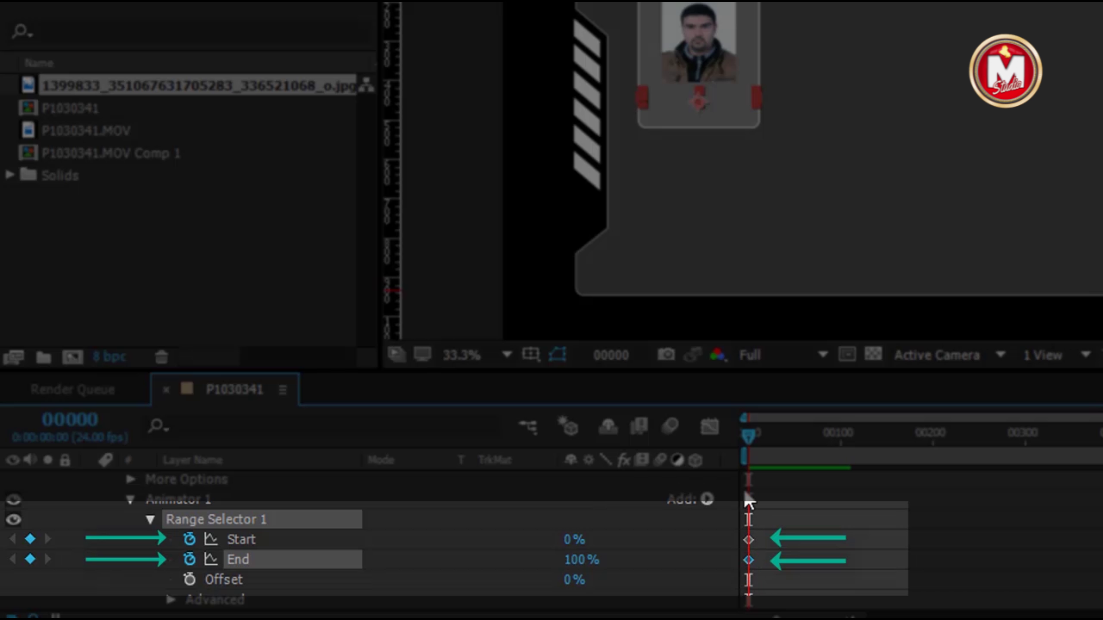
At frame 55, set range Start to 100% and add an End keyframe
{"action": "left_click_drag", "start_coordinate": [748, 441], "coordinate": [883, 457]}
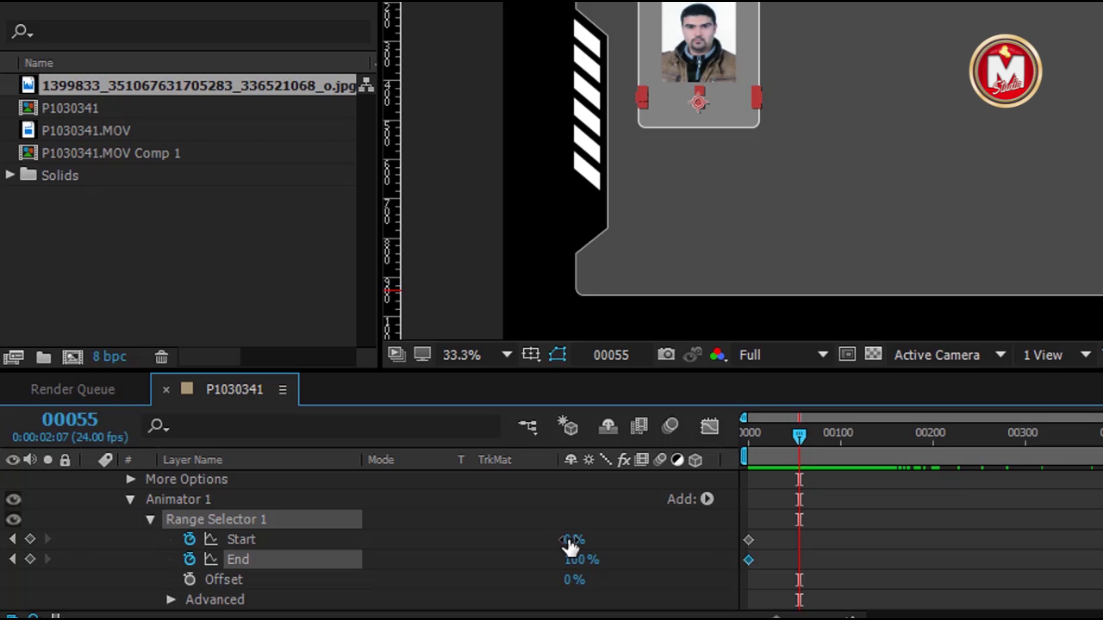
{"action": "left_click_drag", "start_coordinate": [570, 541], "coordinate": [948, 539]}
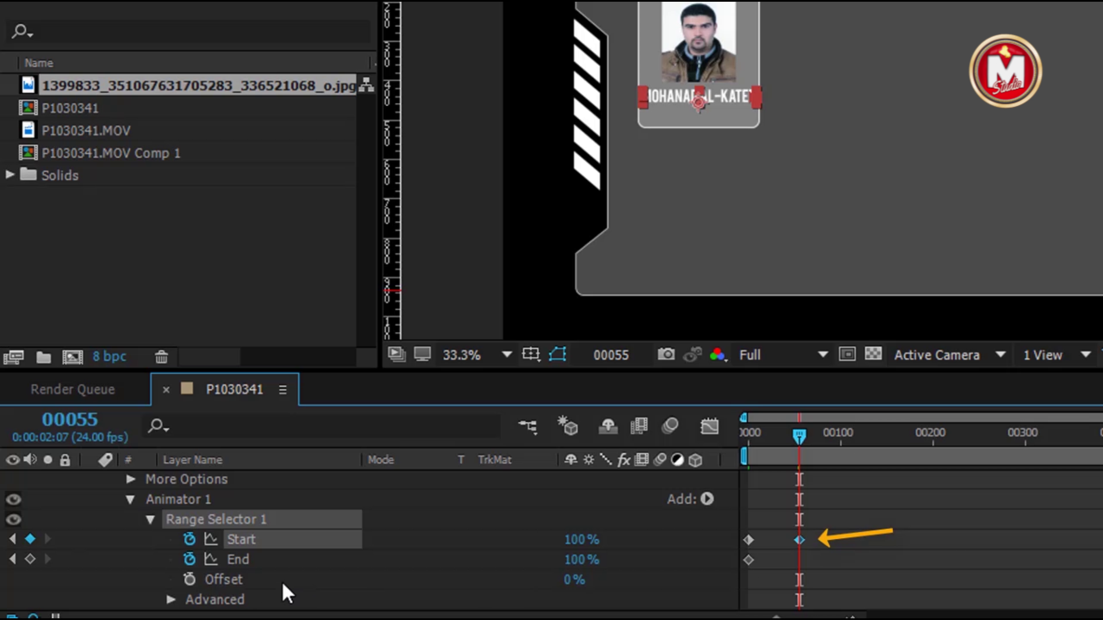
{"action": "left_click", "coordinate": [30, 560]}
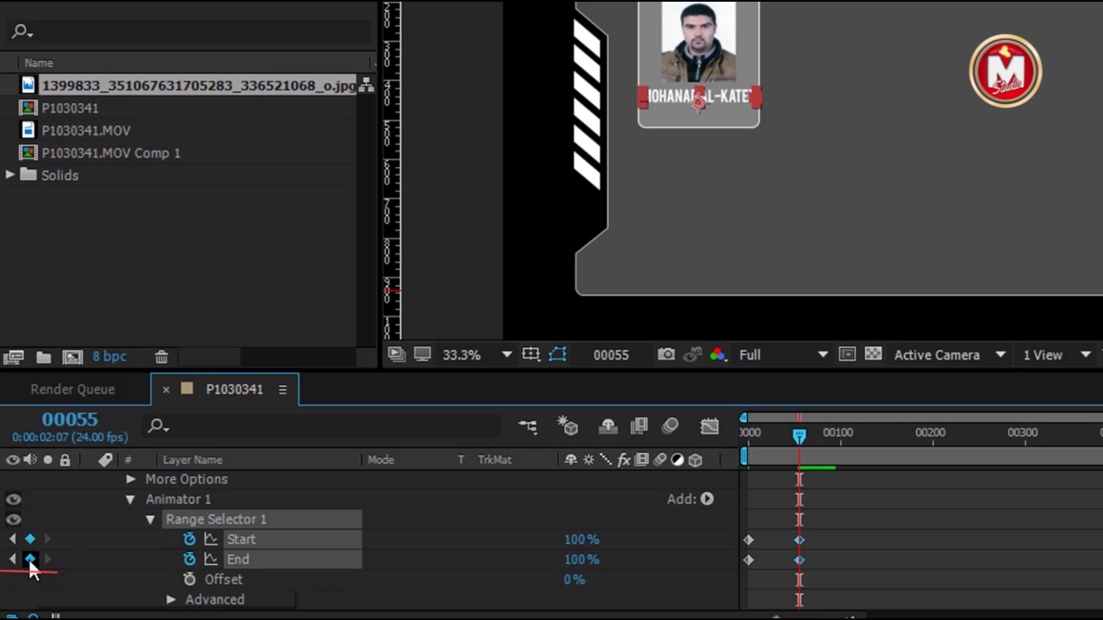
Preview the text reveal at Half resolution, then duplicate the name layer
{"action": "left_click_drag", "start_coordinate": [804, 444], "coordinate": [706, 439]}
{"action": "left_click", "coordinate": [816, 358]}
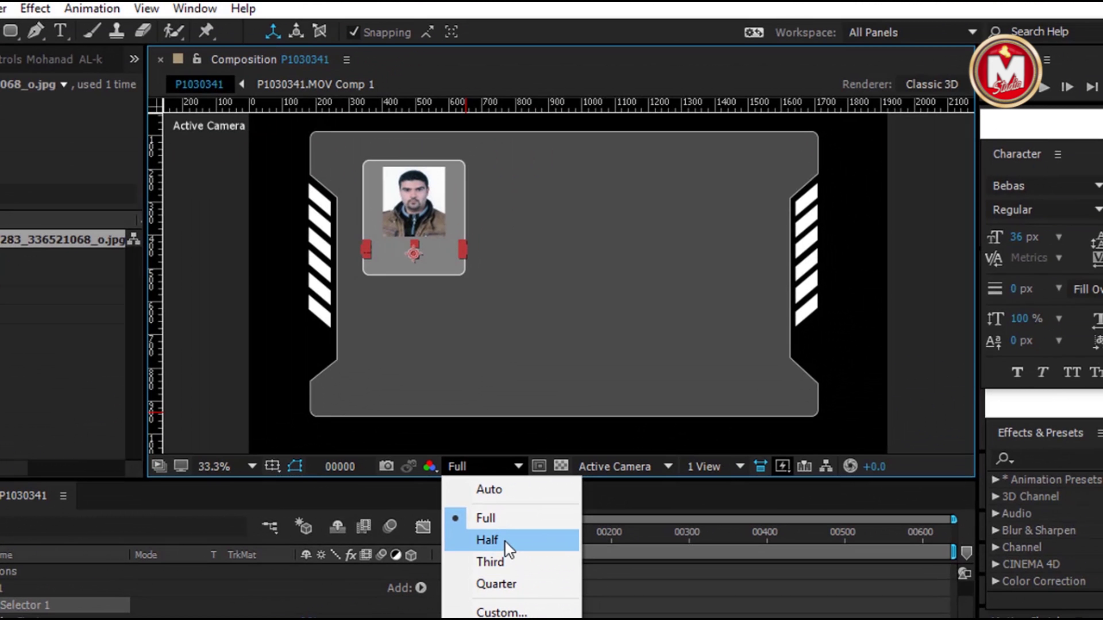
{"action": "left_click", "coordinate": [487, 540]}
{"action": "left_click", "coordinate": [1047, 85]}
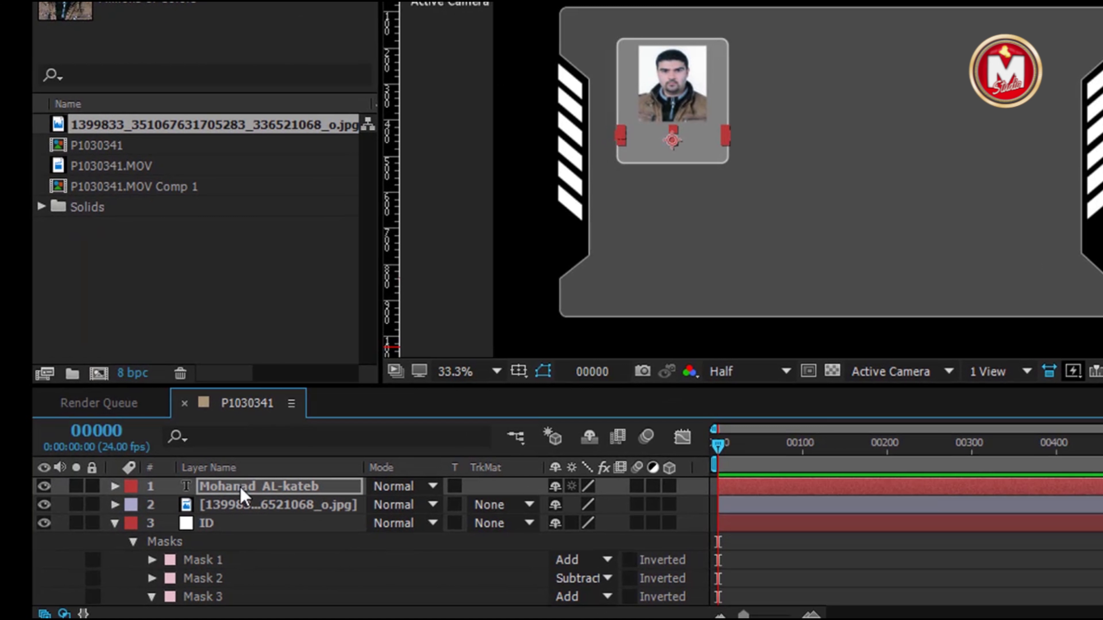
{"action": "key", "text": "ctrl+d"}
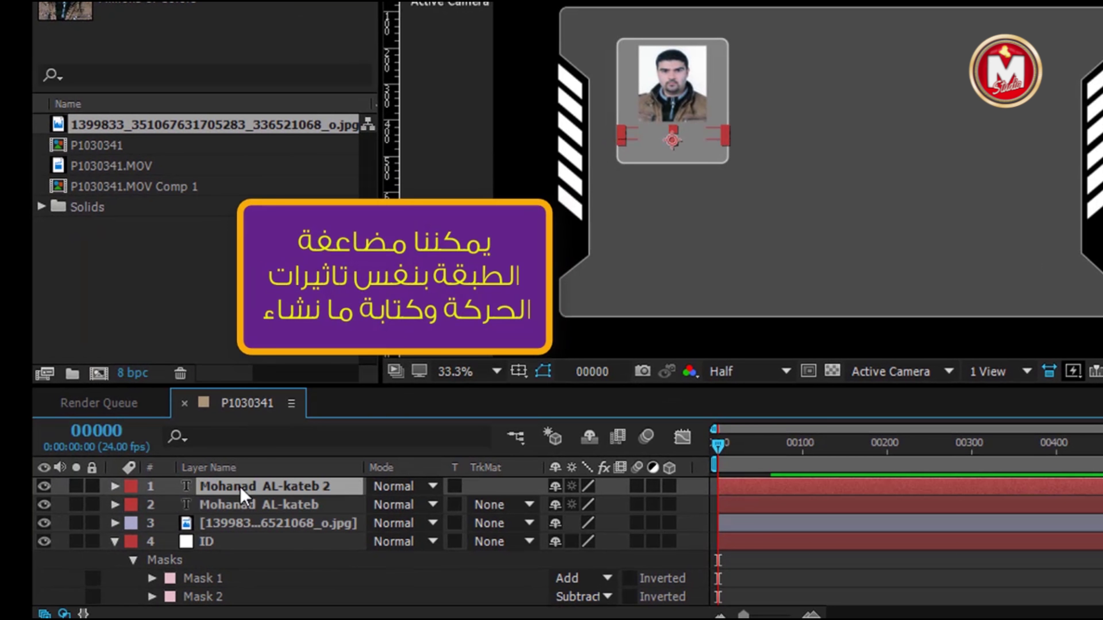
At frame 135, retype the duplicated text layer to read 'BioMedical Eng.'
{"action": "left_click_drag", "start_coordinate": [718, 447], "coordinate": [832, 447]}
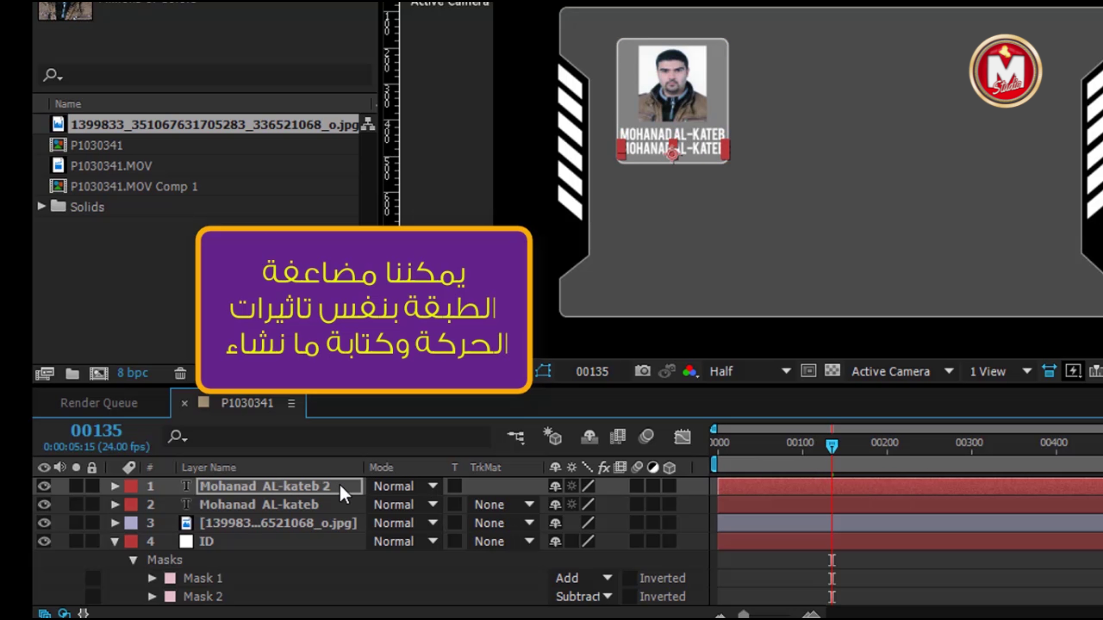
{"action": "double_click", "coordinate": [313, 492]}
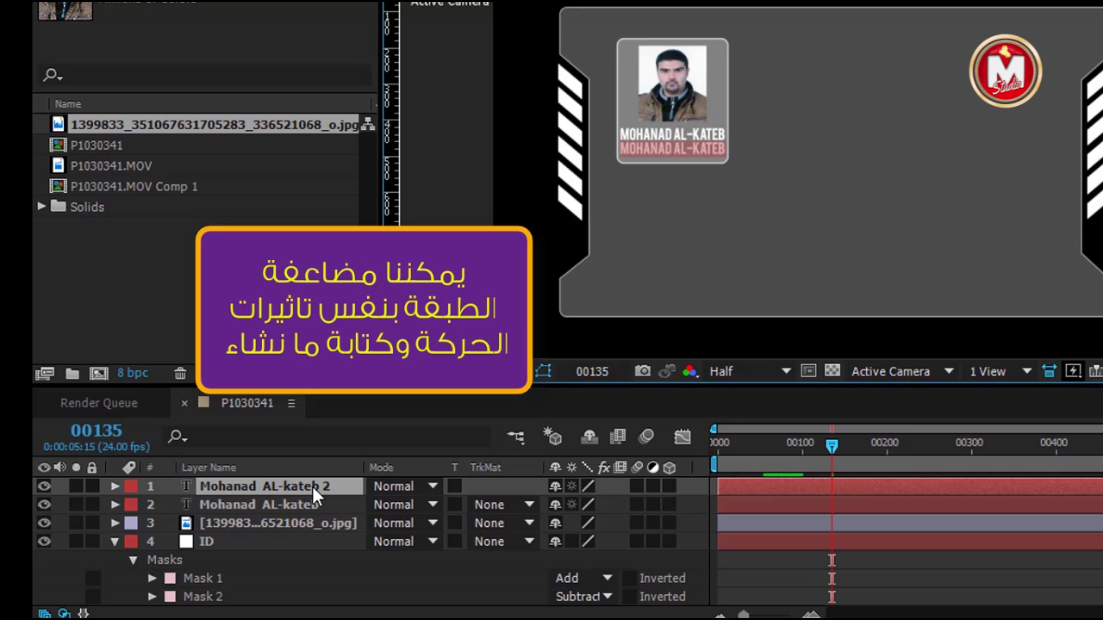
{"action": "type", "text": "BioMedical"}
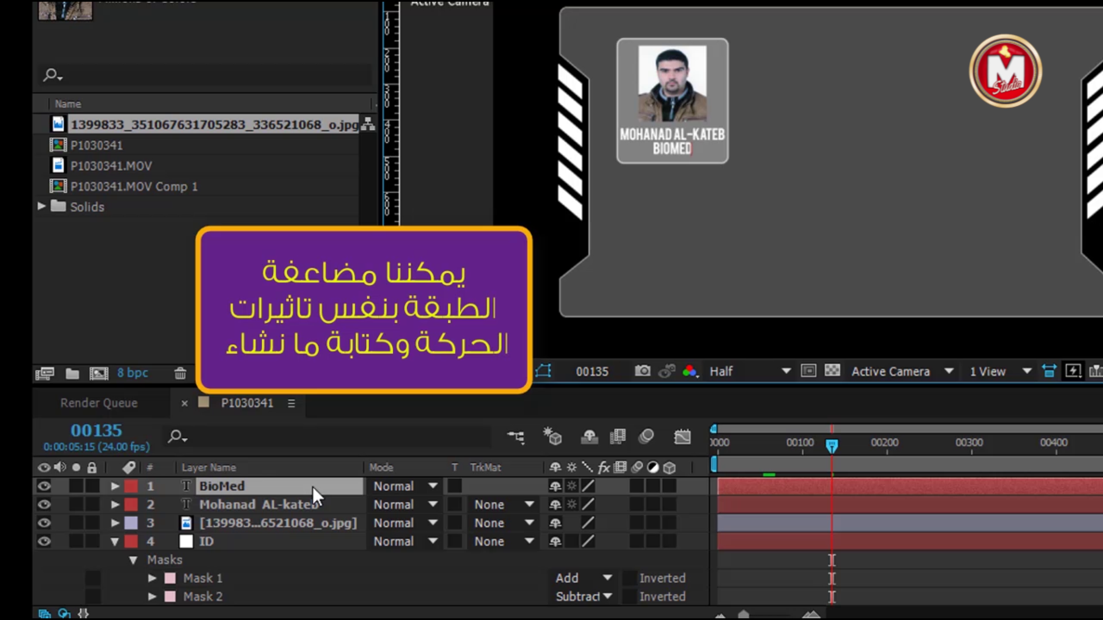
{"action": "type", "text": " Eng."}
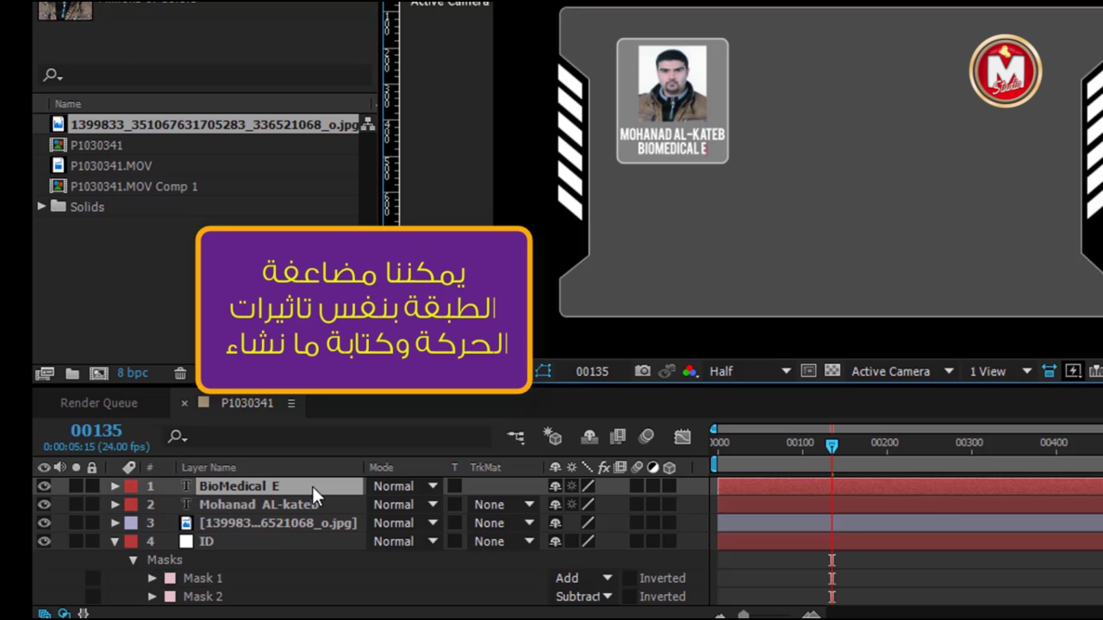
{"action": "key", "text": "ctrl+a"}
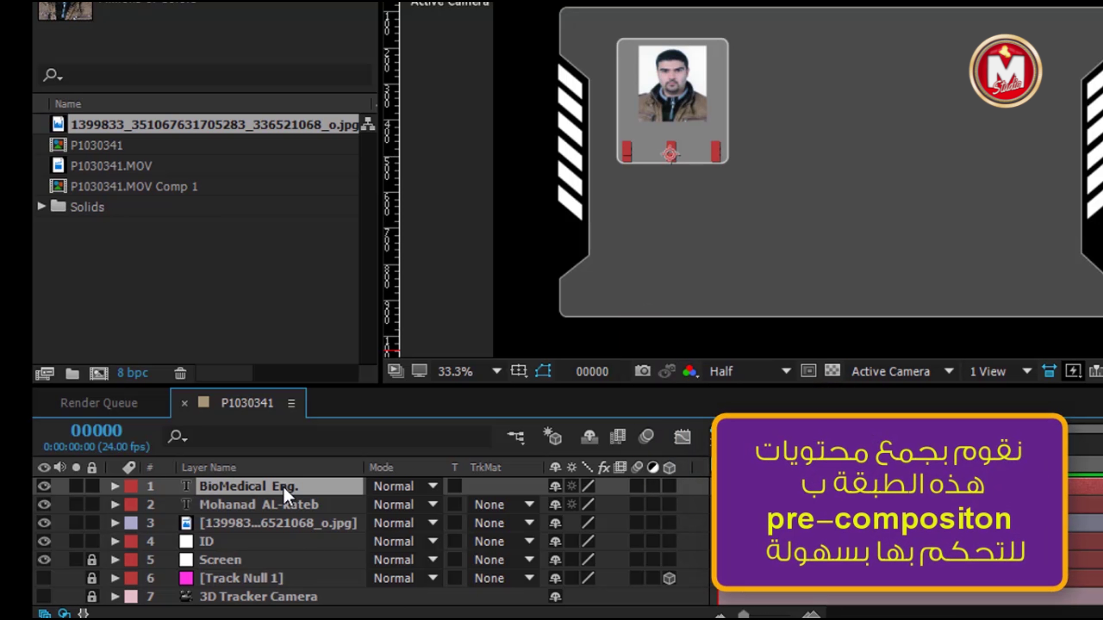
Pre-compose the two text lines, the photo and the ID card into a comp named ID
{"action": "left_click", "coordinate": [261, 506], "text": "ctrl"}
{"action": "left_click", "coordinate": [243, 525], "text": "ctrl"}
{"action": "left_click", "coordinate": [233, 542], "text": "ctrl"}
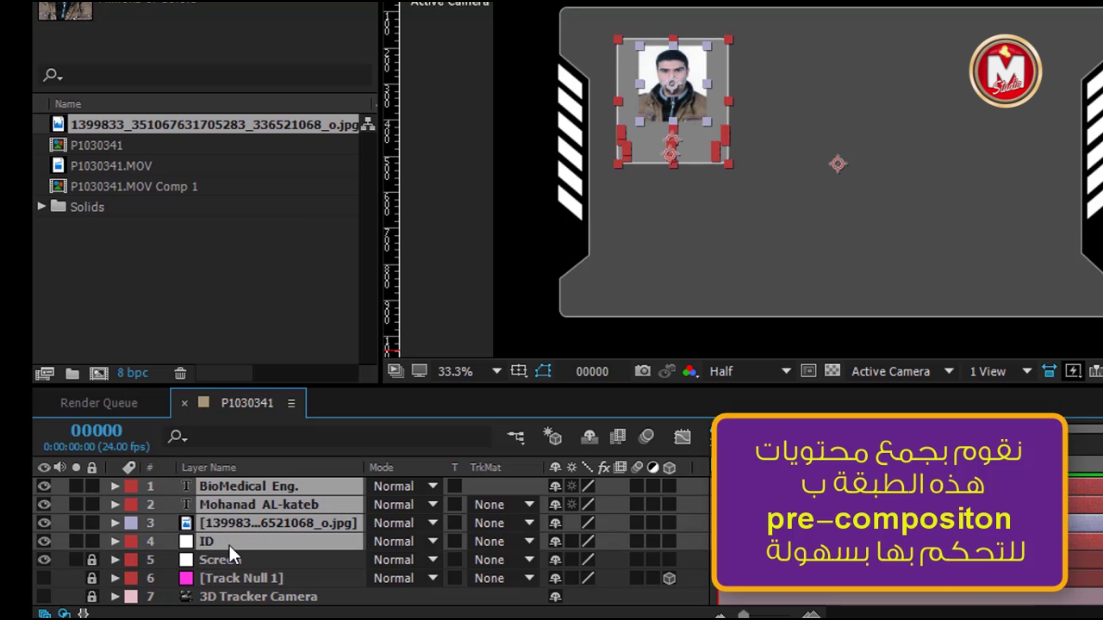
{"action": "right_click", "coordinate": [270, 524]}
{"action": "left_click", "coordinate": [304, 617]}
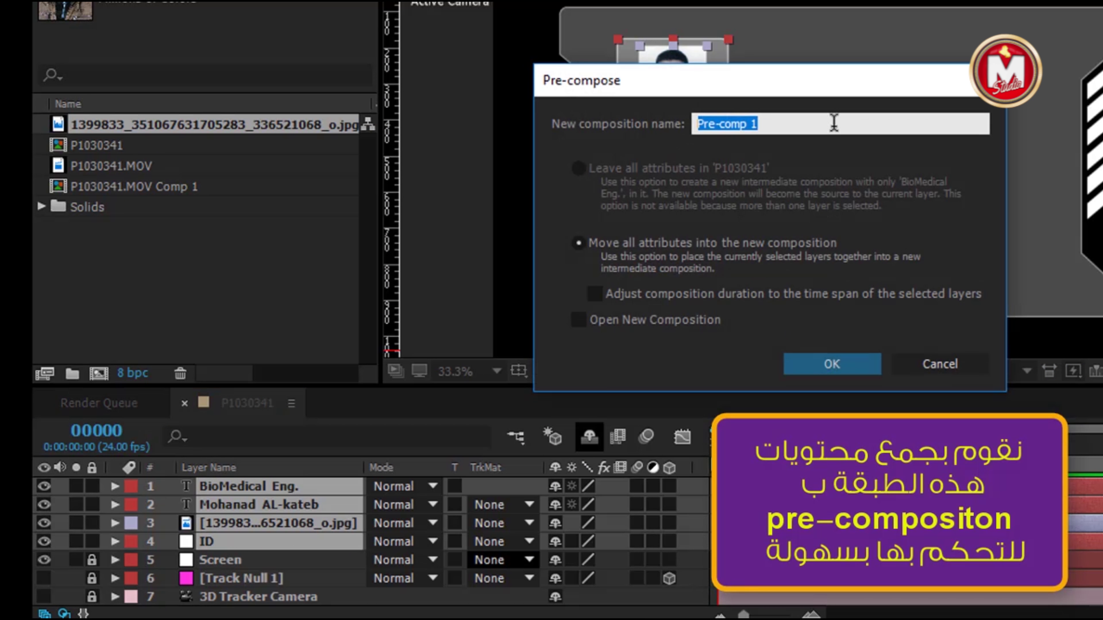
{"action": "type", "text": "ID"}
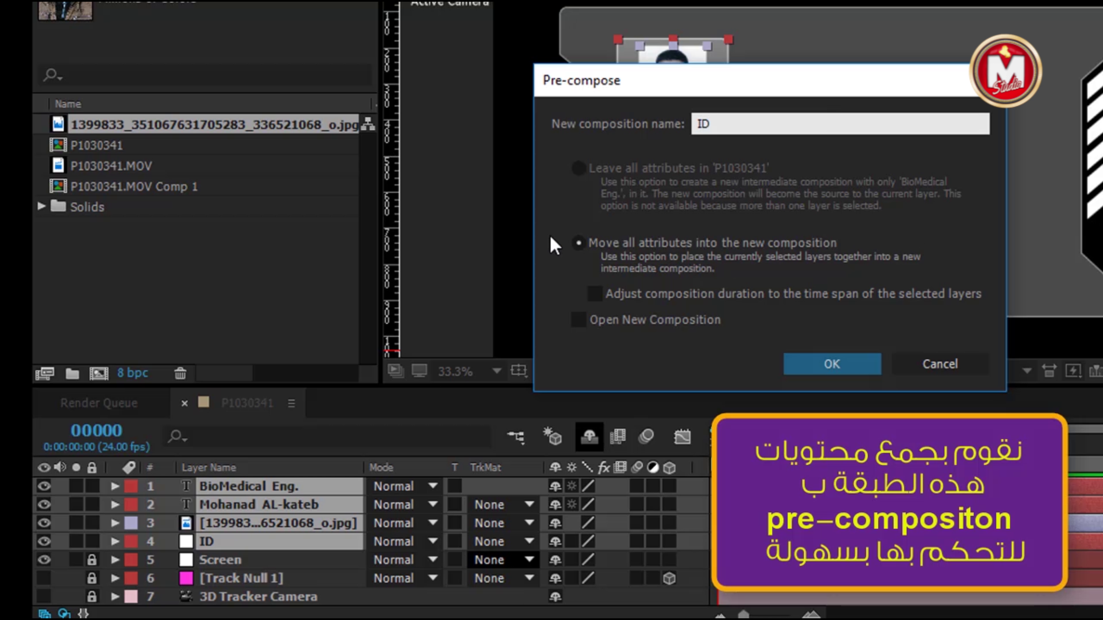
{"action": "left_click", "coordinate": [836, 369]}
Slightly rescale the ID precomp layer and check its transform values
{"action": "scroll", "coordinate": [591, 210], "scroll_direction": "down", "scroll_amount": 4}
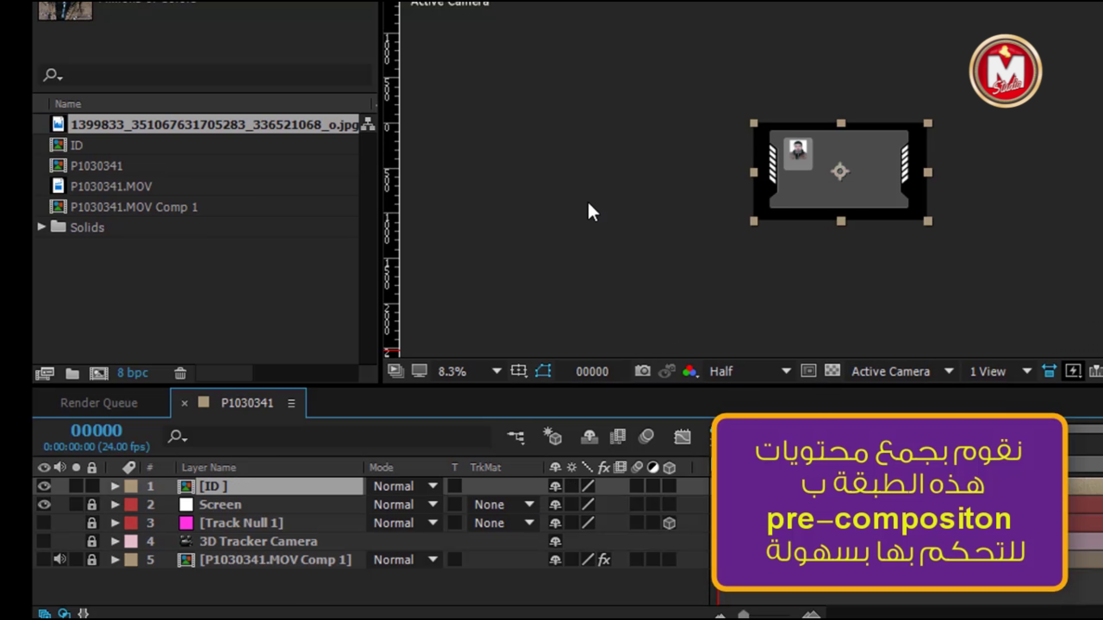
{"action": "scroll", "coordinate": [1017, 276], "scroll_direction": "up", "scroll_amount": 2}
{"action": "left_click_drag", "start_coordinate": [1005, 272], "coordinate": [1004, 271]}
{"action": "left_click", "coordinate": [114, 486]}
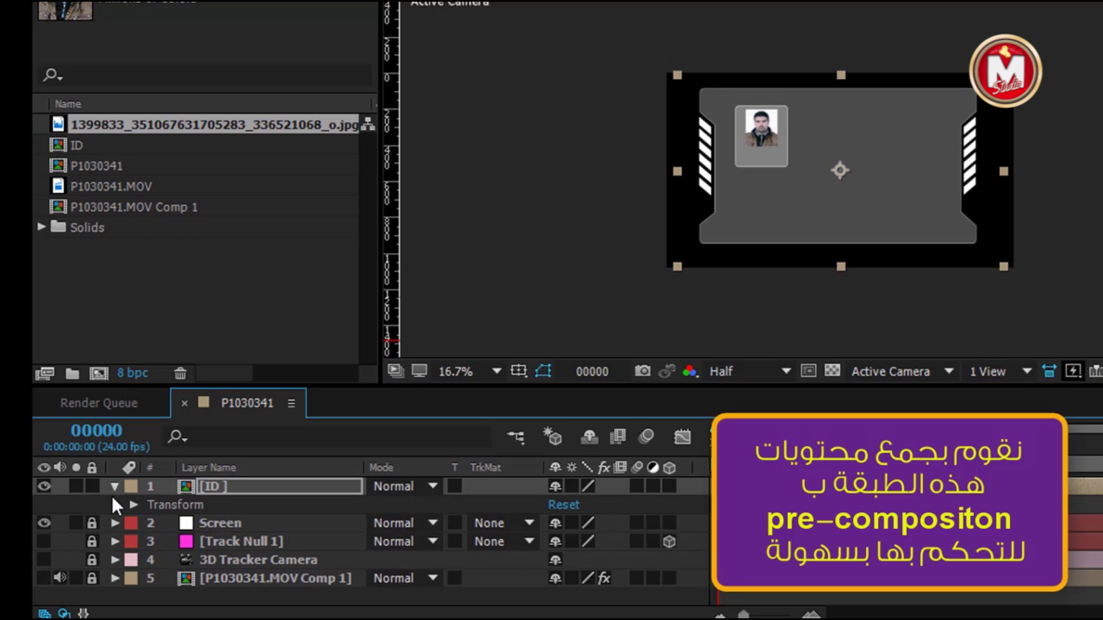
{"action": "left_click", "coordinate": [133, 504]}
{"action": "scroll", "coordinate": [240, 521], "scroll_direction": "down", "scroll_amount": 2}
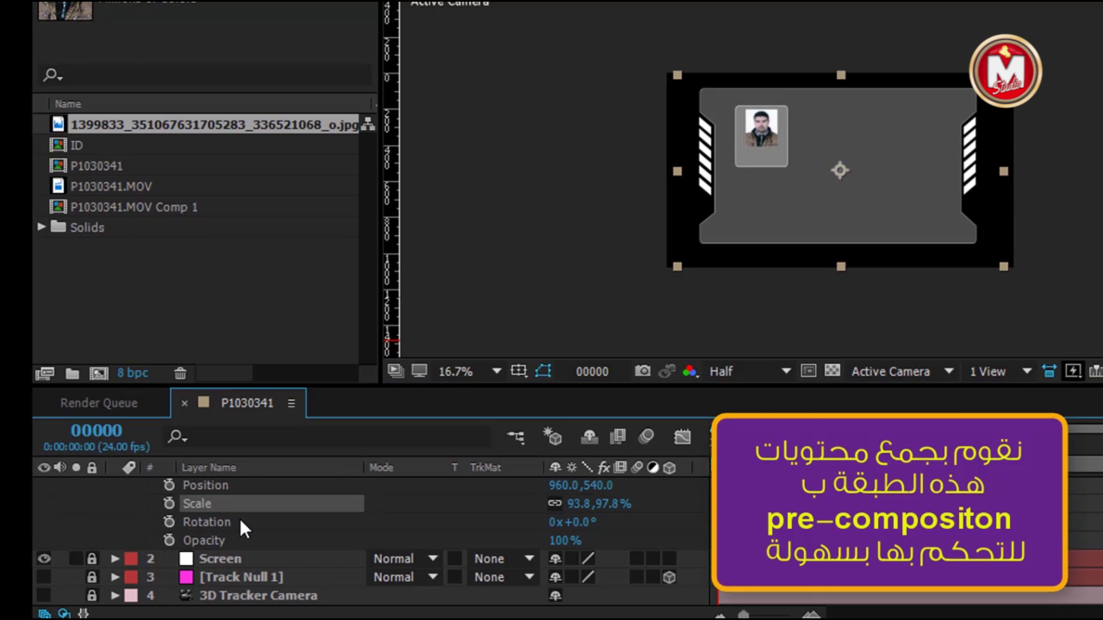
{"action": "scroll", "coordinate": [240, 519], "scroll_direction": "up", "scroll_amount": 2}
{"action": "left_click", "coordinate": [115, 487]}
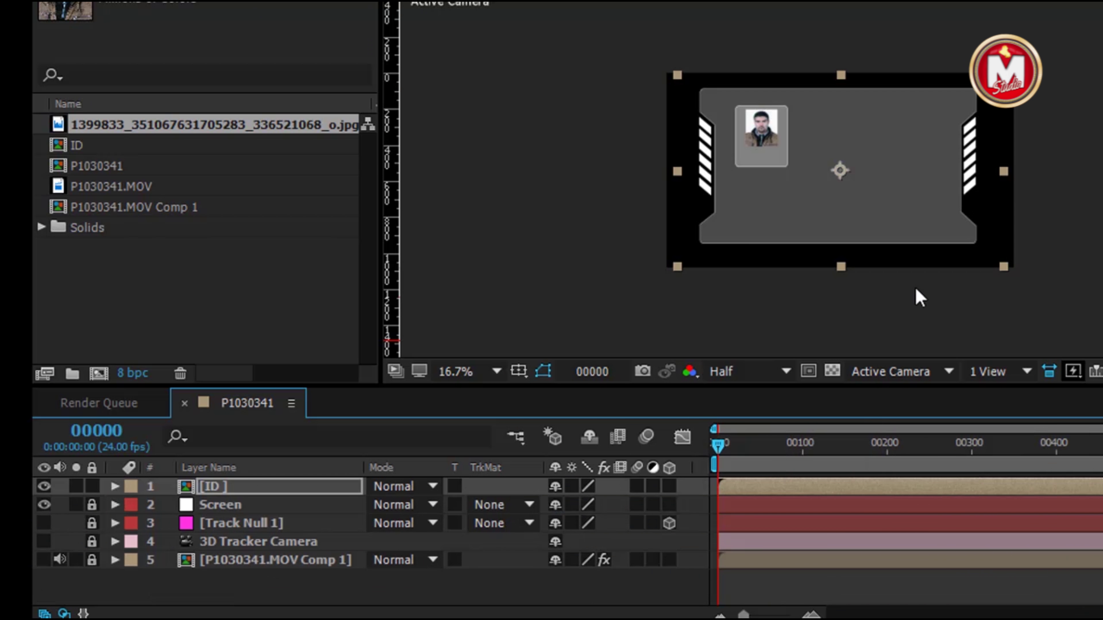
Open the New Solid settings via Layer > New > Solid
{"action": "left_click", "coordinate": [135, 27]}
{"action": "mouse_move", "coordinate": [229, 26]}
{"action": "left_click", "coordinate": [477, 44]}
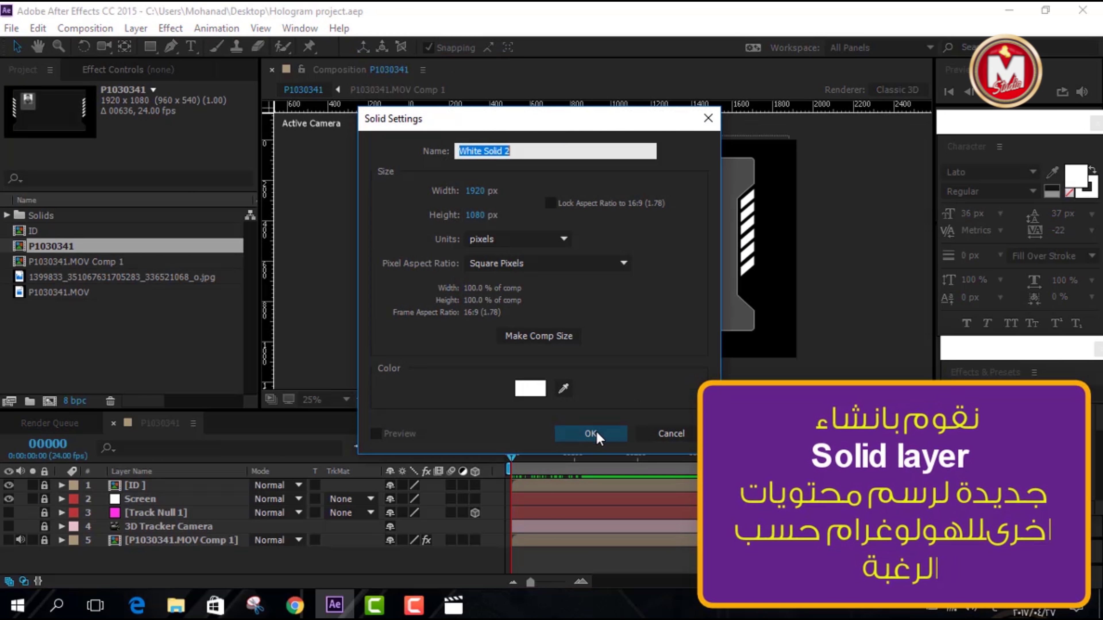
Create a white solid named Rings and mask it to a thin horizontal strip
{"action": "key", "text": "End"}
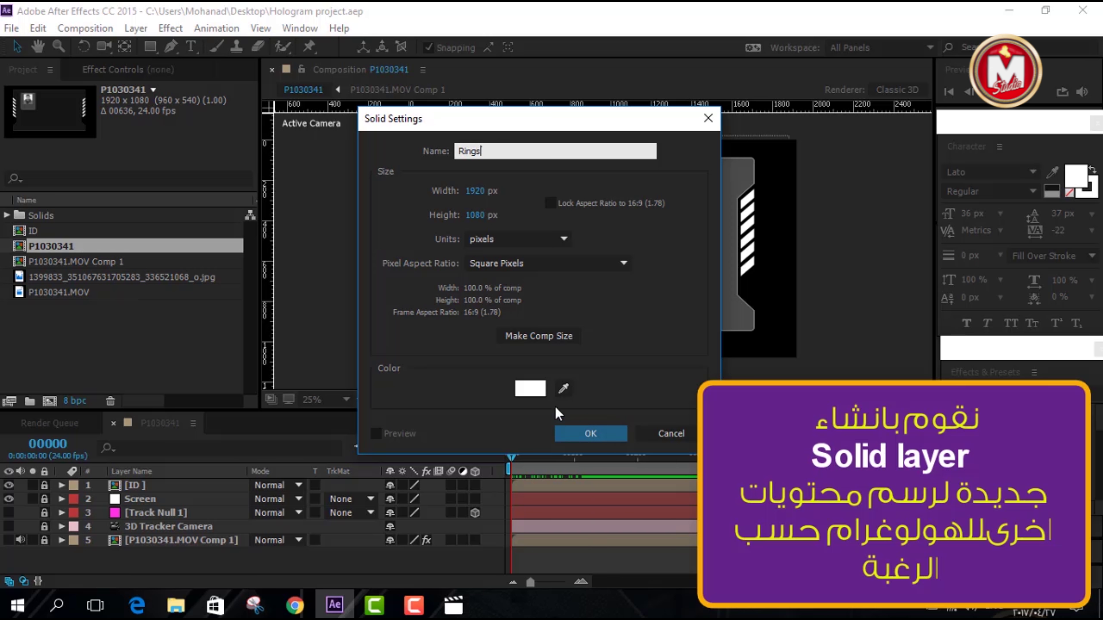
{"action": "left_click", "coordinate": [597, 437]}
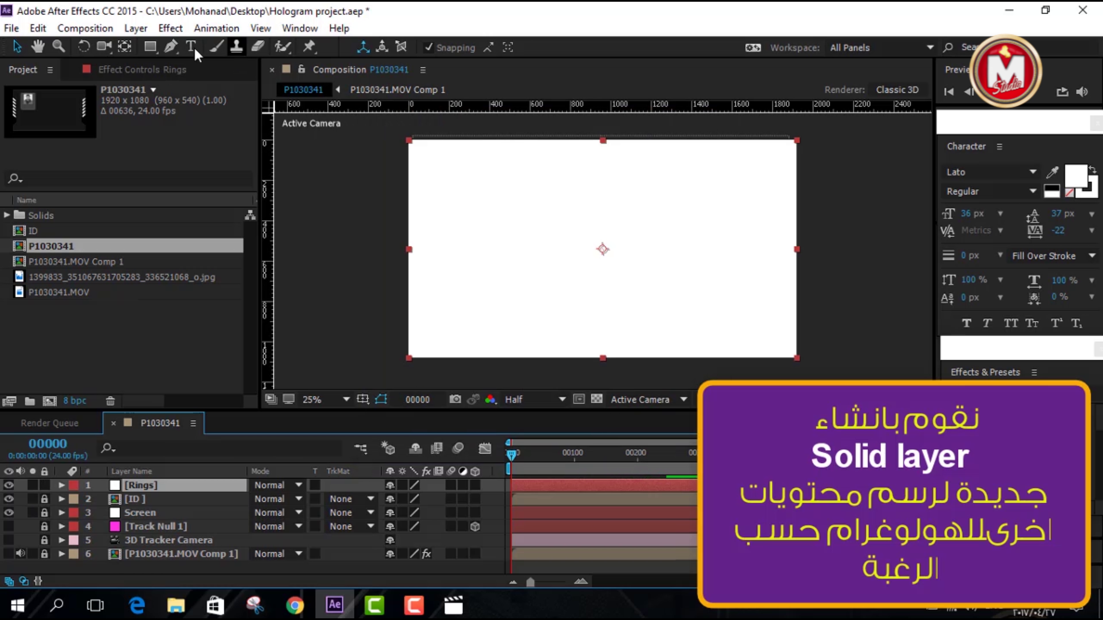
{"action": "left_click", "coordinate": [150, 48]}
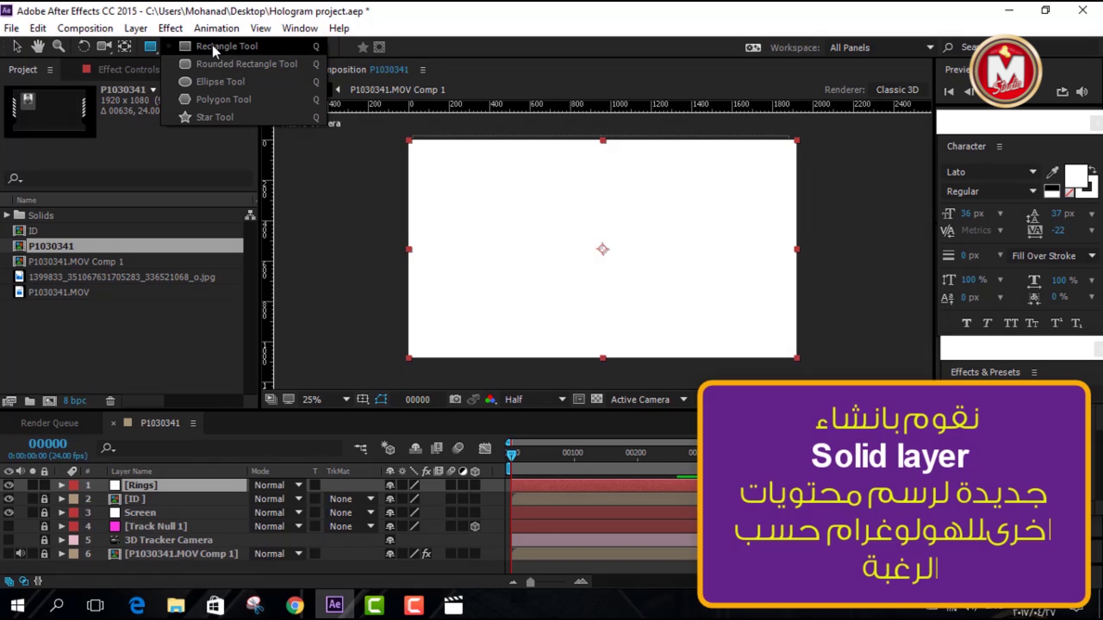
{"action": "left_click", "coordinate": [225, 46]}
{"action": "left_click_drag", "start_coordinate": [385, 235], "coordinate": [827, 262]}
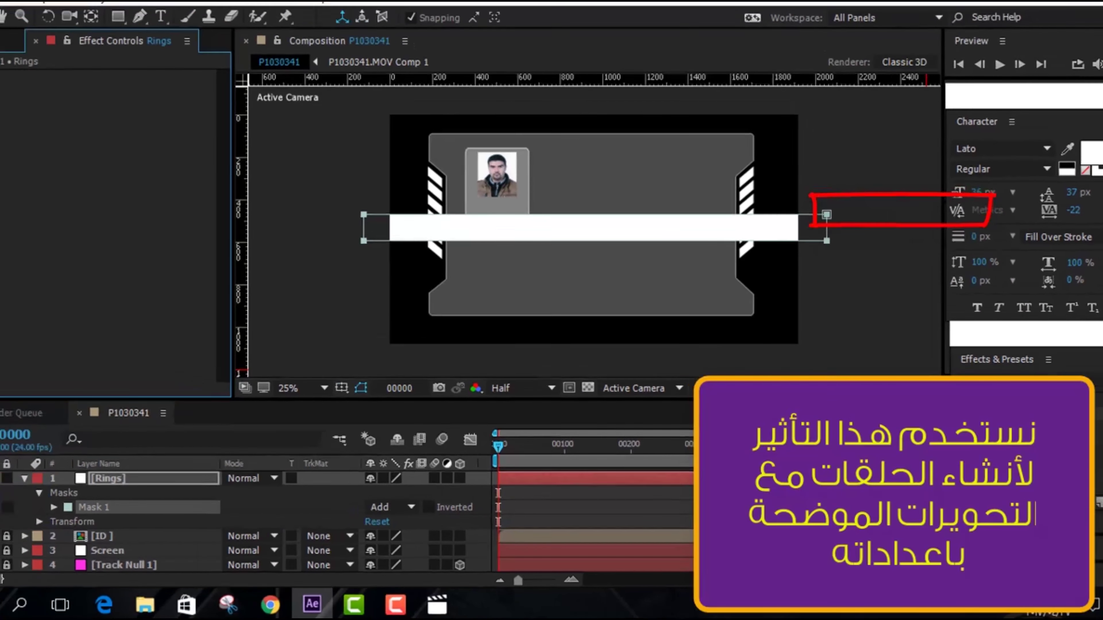
Apply Polar Coordinates with Rect to Polar at 100% interpolation to bend the strip into a ring
{"action": "left_click_drag", "start_coordinate": [953, 263], "coordinate": [652, 237]}
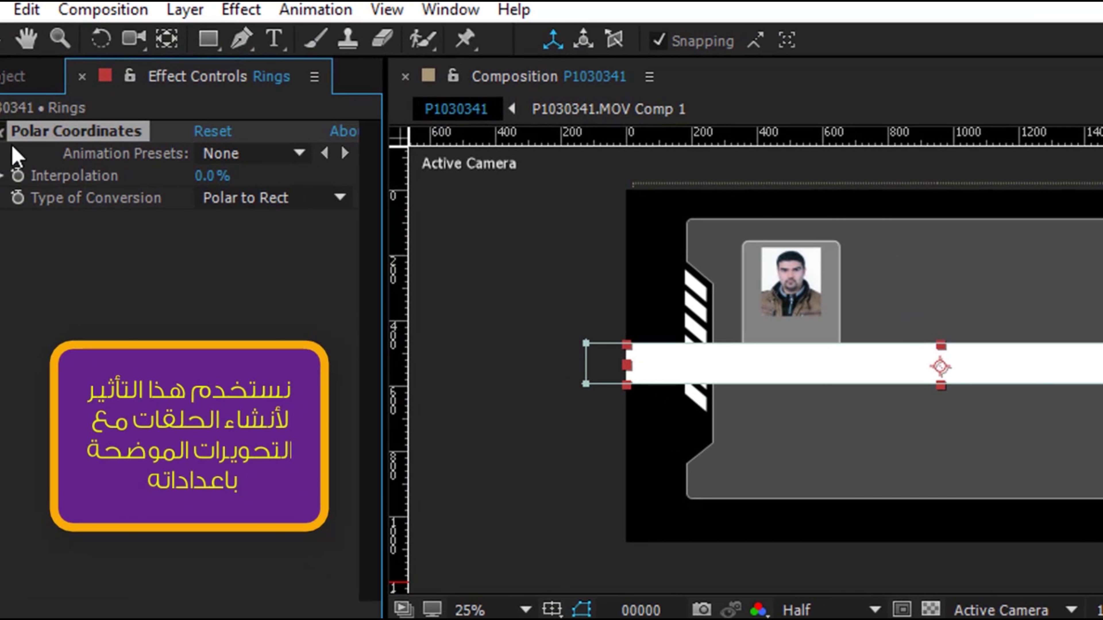
{"action": "left_click", "coordinate": [334, 205]}
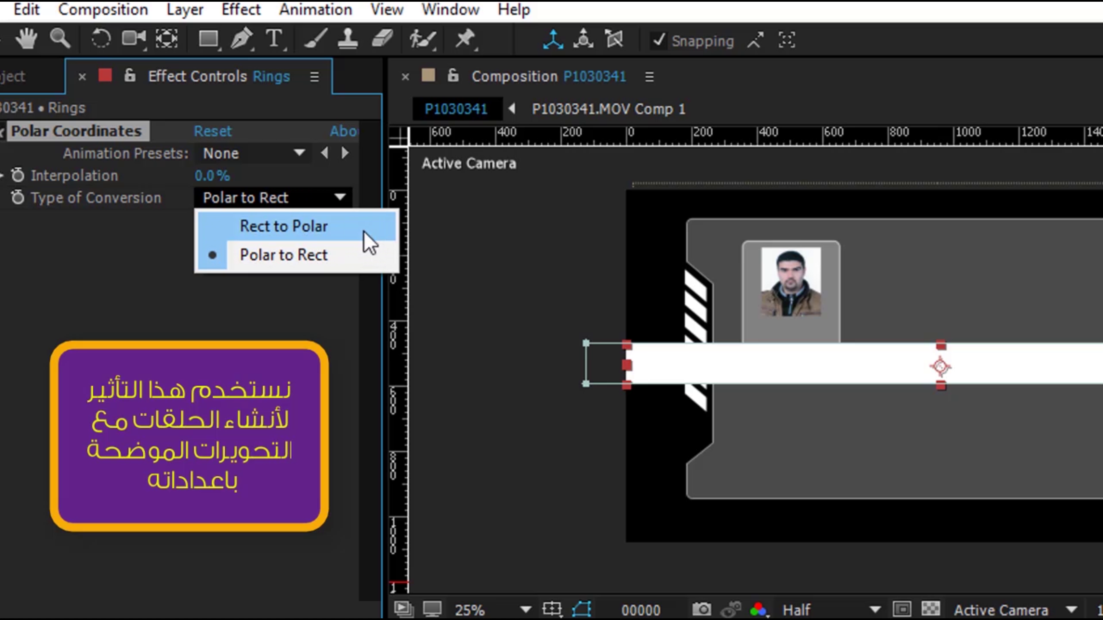
{"action": "left_click", "coordinate": [369, 241]}
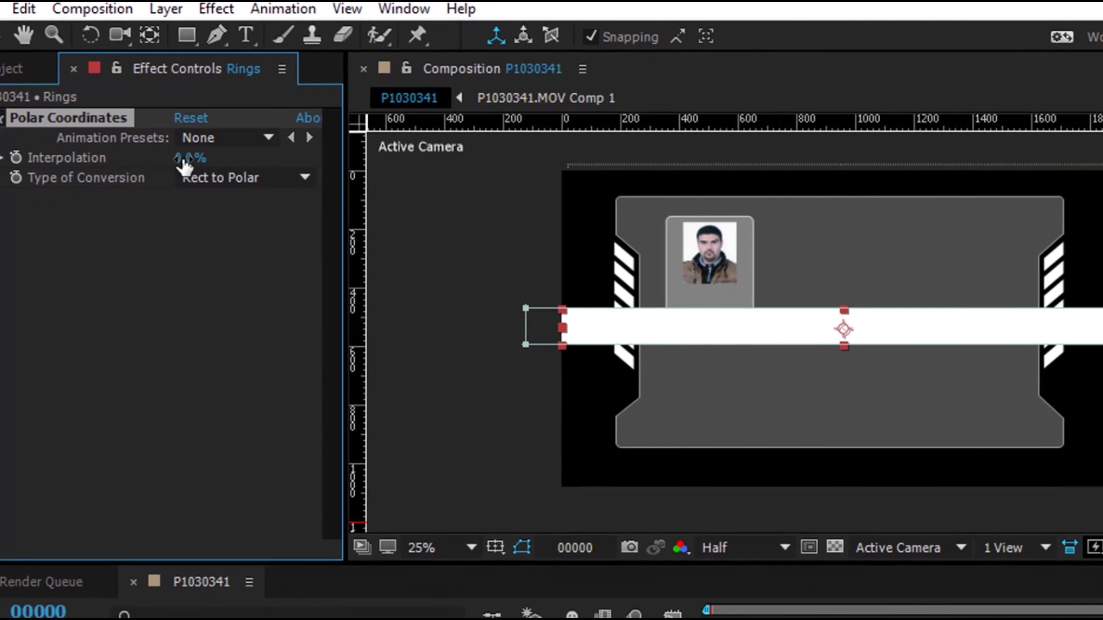
{"action": "mouse_move", "coordinate": [206, 172]}
{"action": "left_mouse_down"}
{"action": "mouse_move", "coordinate": [274, 193]}
{"action": "mouse_move", "coordinate": [251, 175]}
{"action": "mouse_move", "coordinate": [331, 179]}
{"action": "left_mouse_up"}
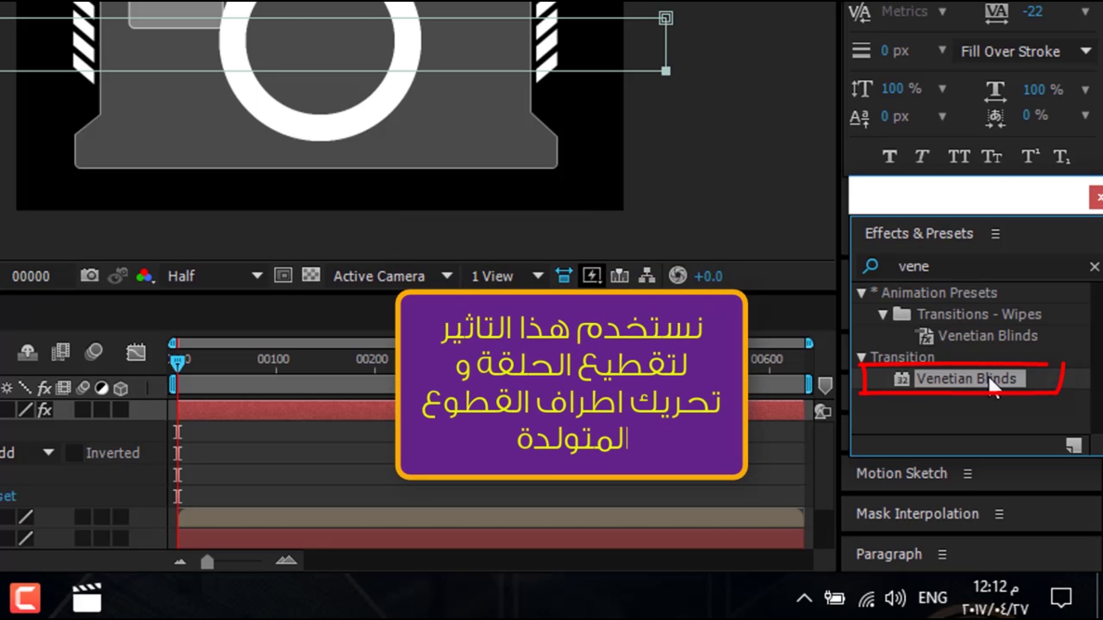
{"action": "left_click_drag", "start_coordinate": [997, 382], "coordinate": [374, 37]}
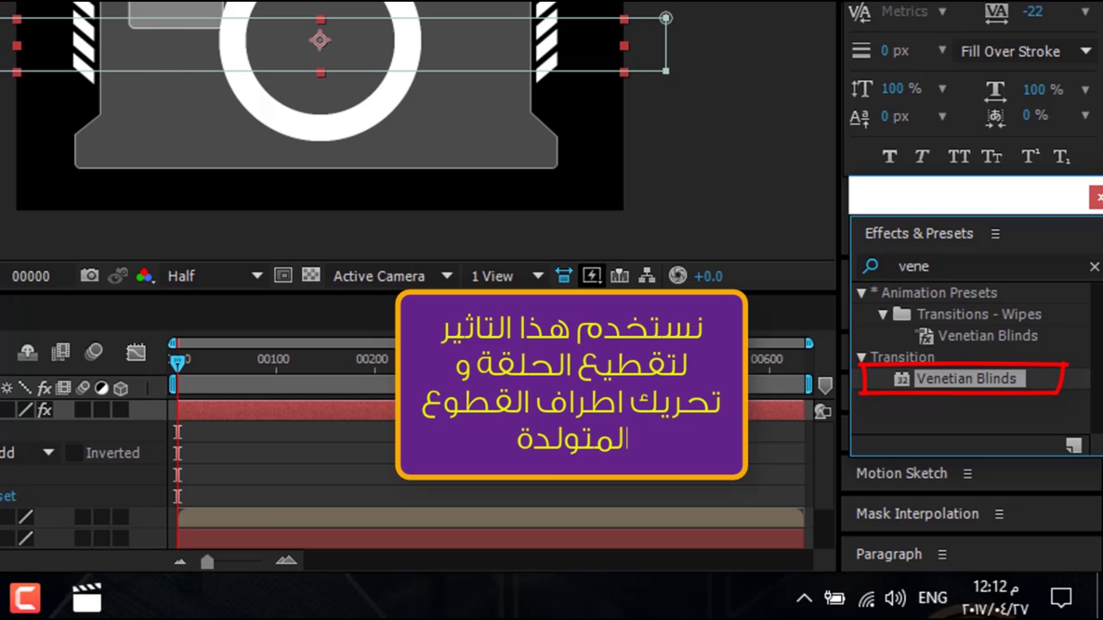
Place Venetian Blinds above Polar Coordinates with 44% completion, 16° direction, width 77, feather 3
{"action": "key", "text": "ctrl+shift+a"}
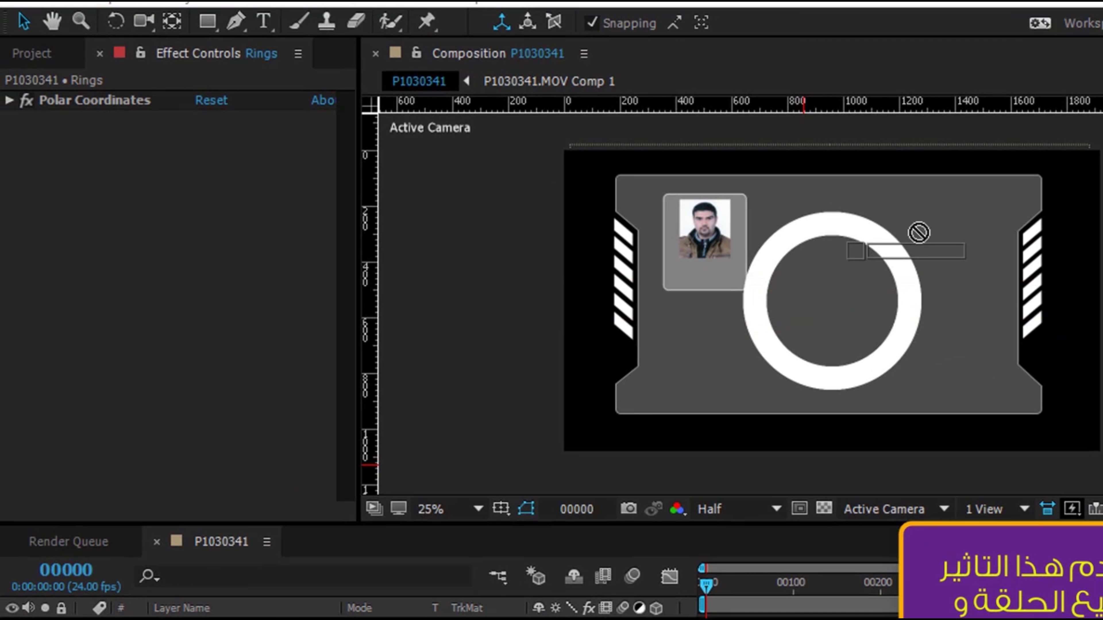
{"action": "left_click_drag", "start_coordinate": [915, 234], "coordinate": [98, 118]}
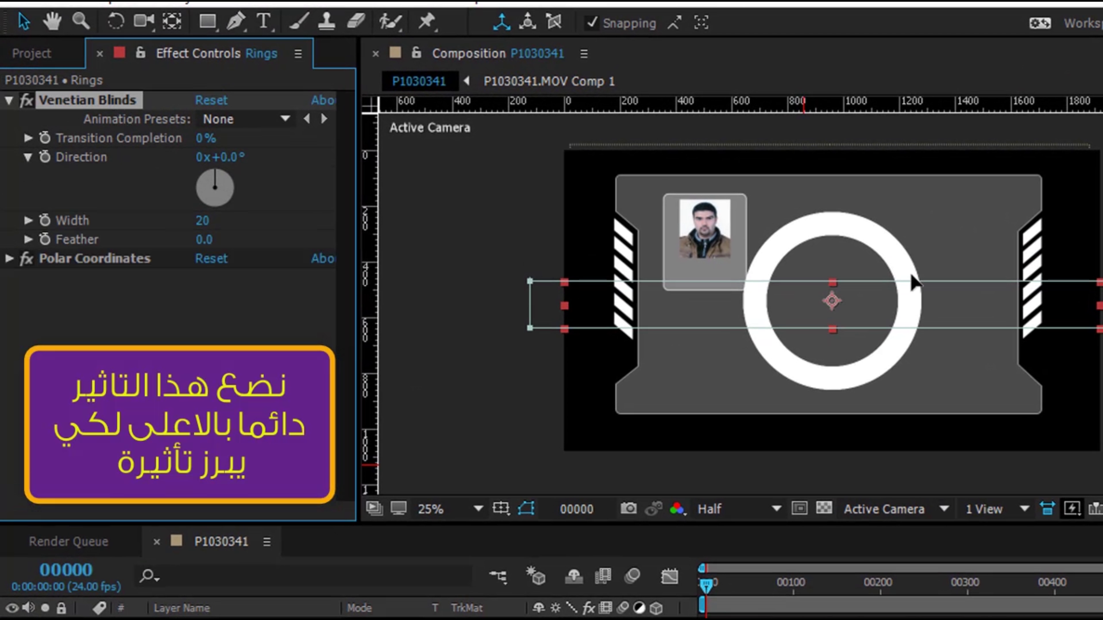
{"action": "left_click_drag", "start_coordinate": [205, 138], "coordinate": [297, 198]}
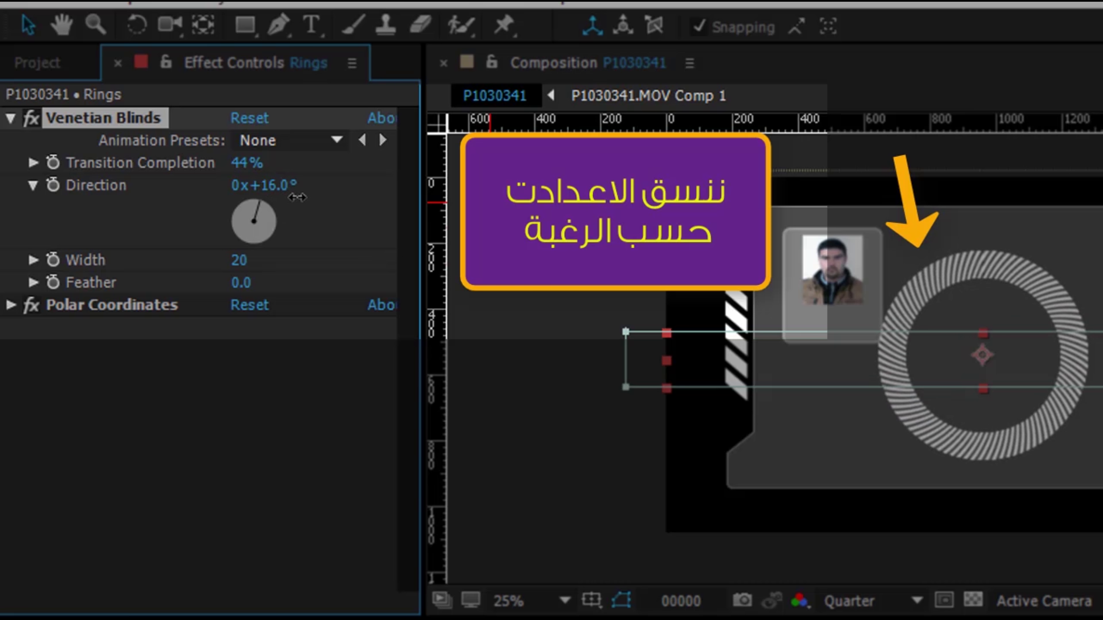
{"action": "left_click_drag", "start_coordinate": [240, 261], "coordinate": [343, 296]}
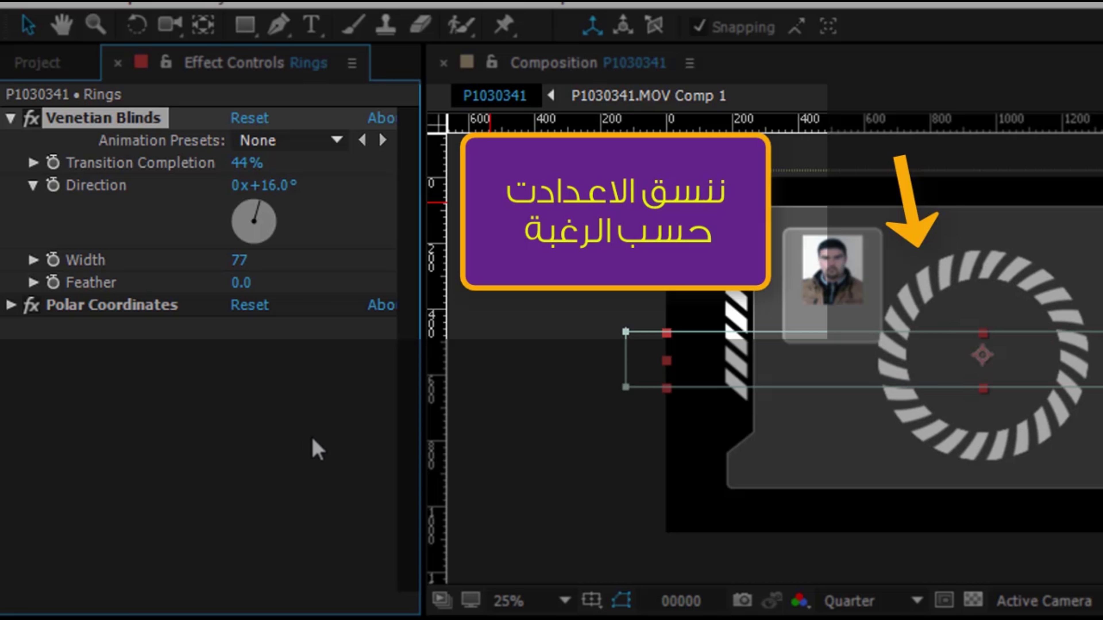
{"action": "left_click_drag", "start_coordinate": [241, 285], "coordinate": [251, 289]}
{"action": "left_click", "coordinate": [242, 286]}
{"action": "type", "text": "3"}
{"action": "key", "text": "Return"}
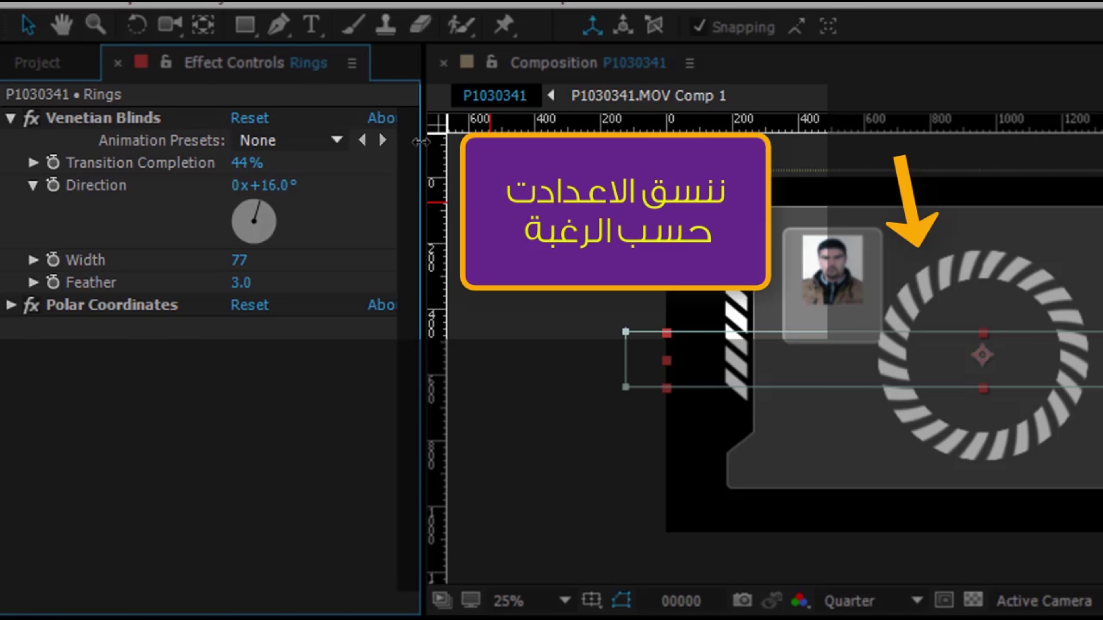
{"action": "key", "text": "r"}
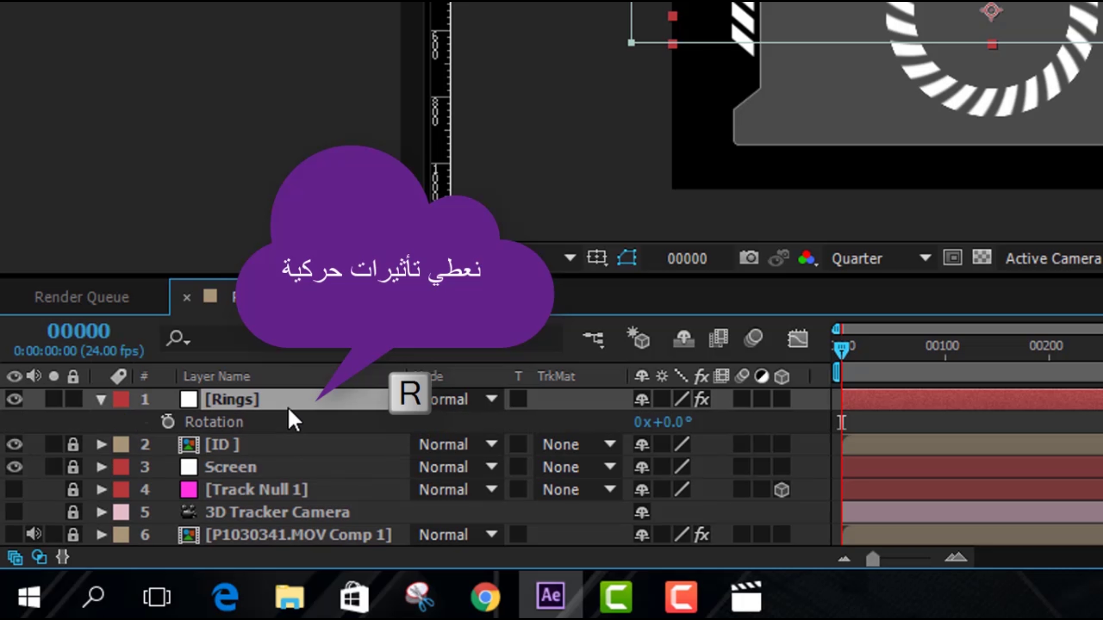
Give the Rings rotation the expression time*150 and preview the spinning ring
{"action": "left_click", "coordinate": [192, 423]}
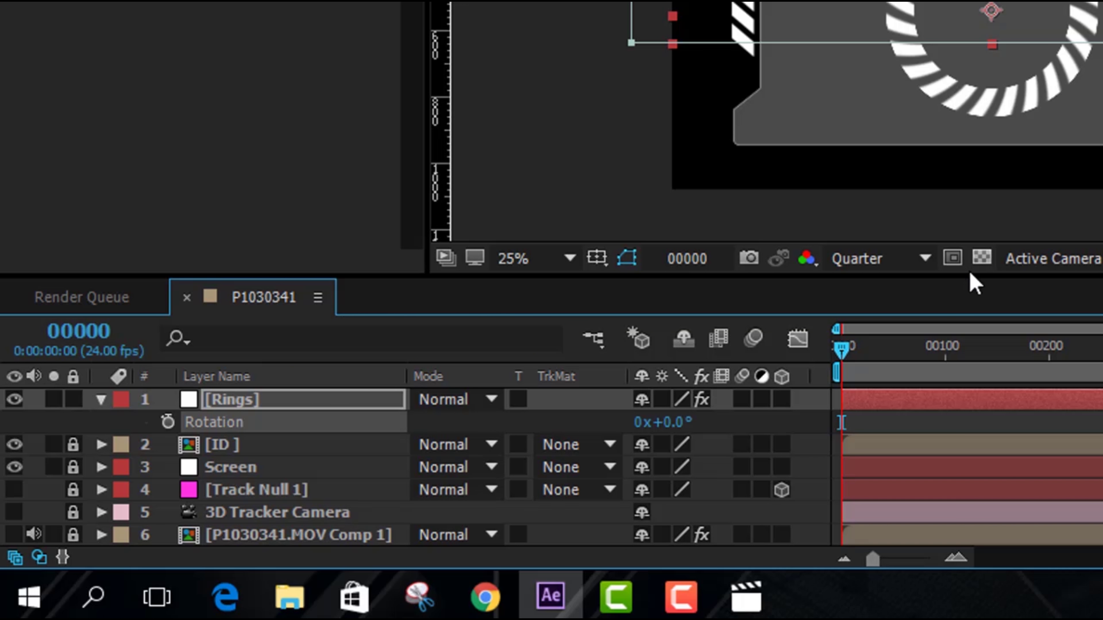
{"action": "left_click", "coordinate": [166, 423], "text": "alt"}
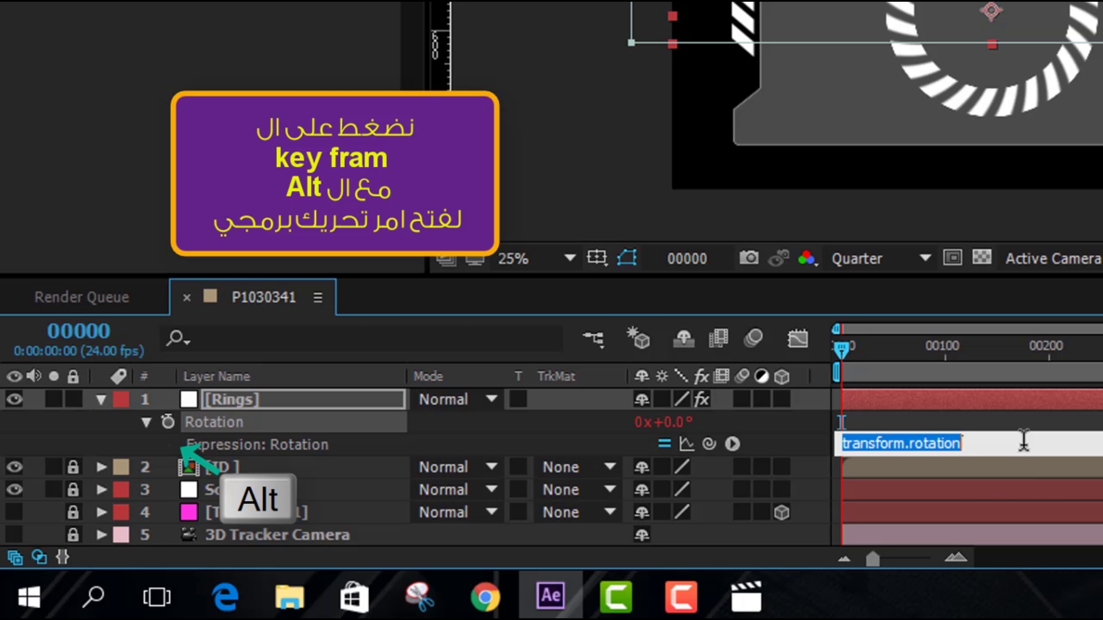
{"action": "type", "text": "t"}
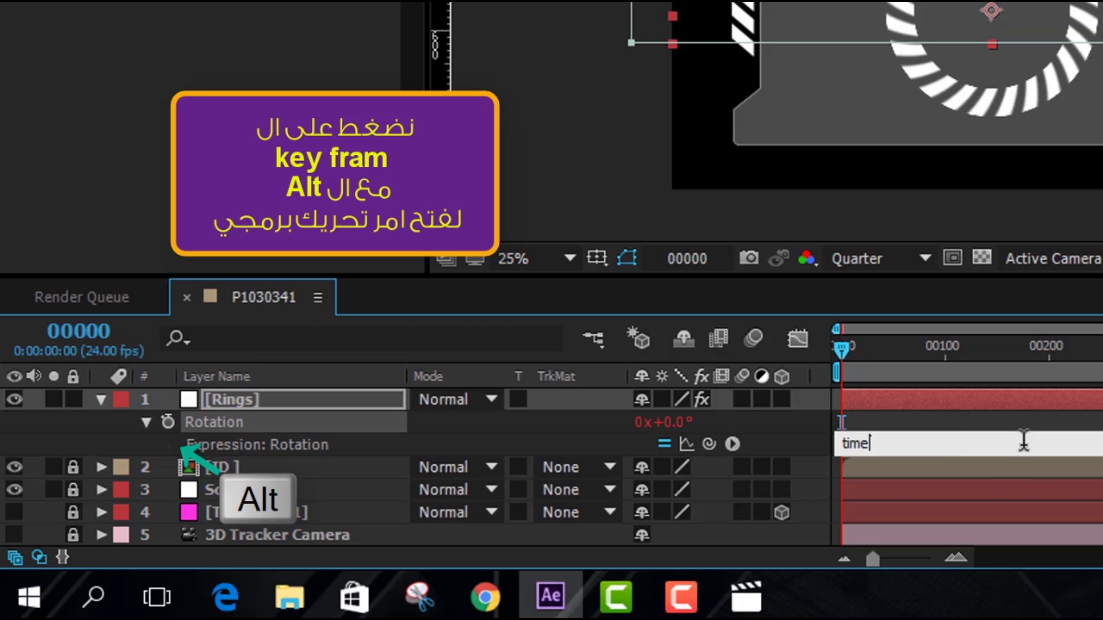
{"action": "type", "text": "ime*"}
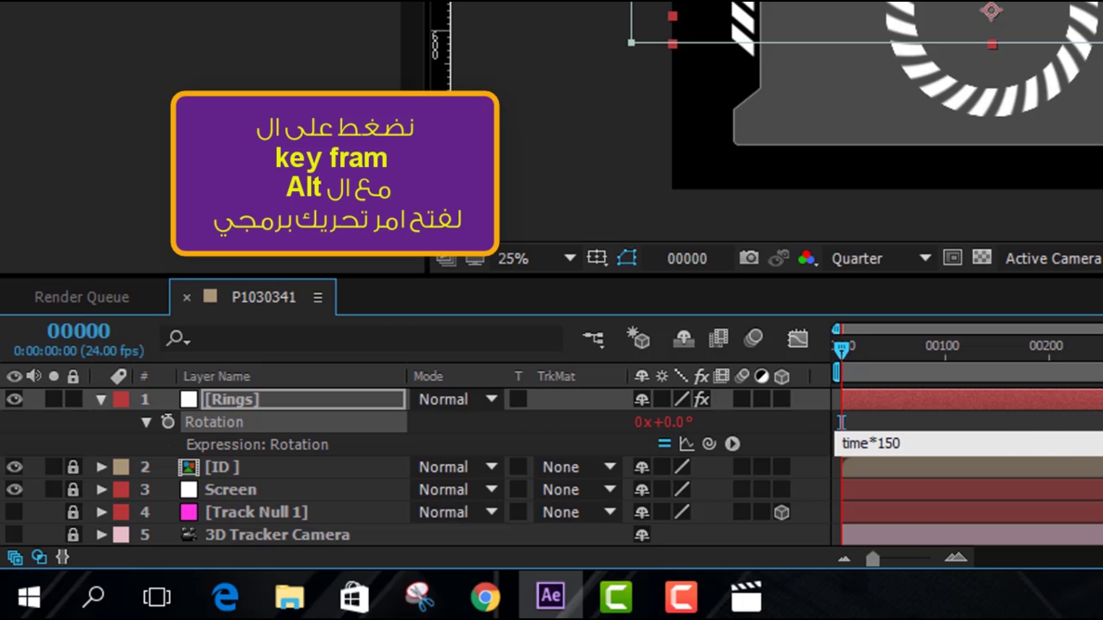
{"action": "left_click", "coordinate": [841, 422]}
{"action": "key", "text": "space"}
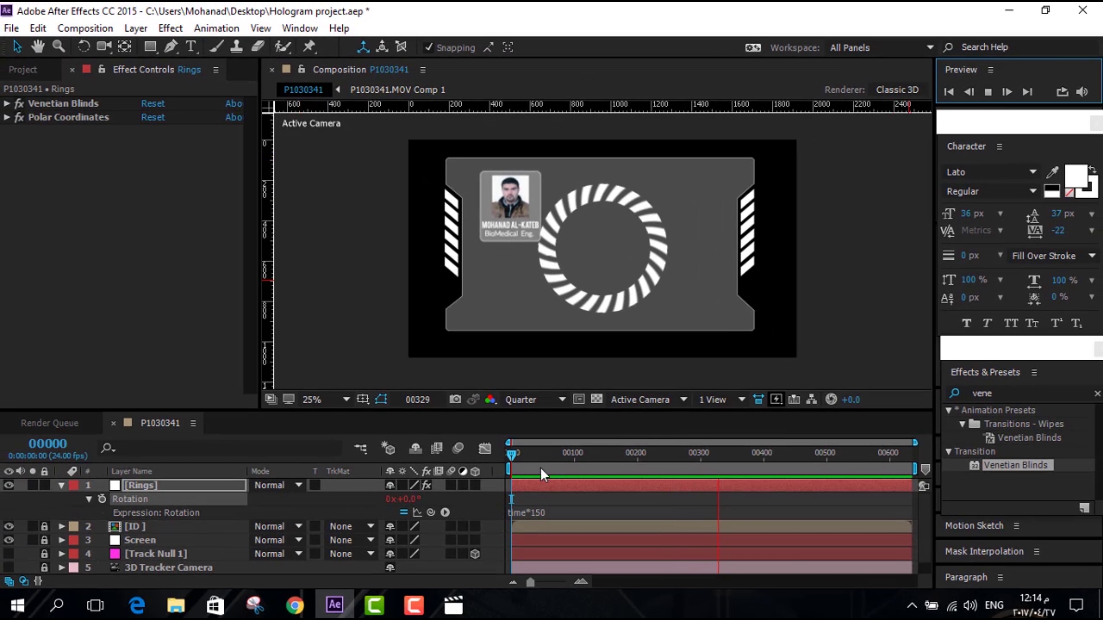
Duplicate the Rings layer and scale the copy down to 60%
{"action": "left_click_drag", "start_coordinate": [522, 454], "coordinate": [507, 459]}
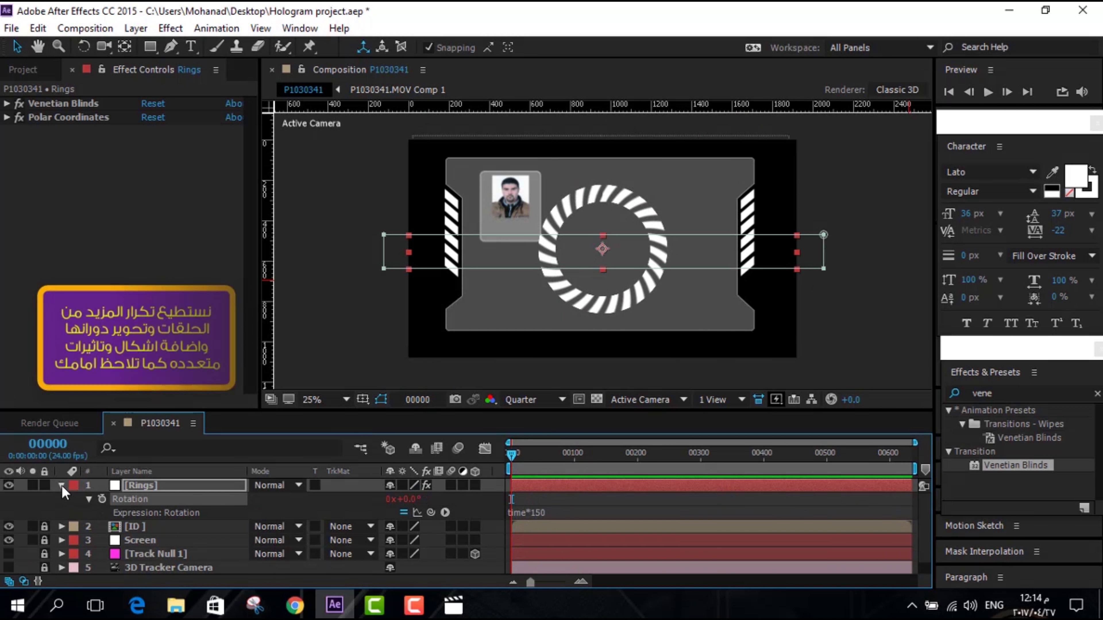
{"action": "left_click", "coordinate": [62, 485]}
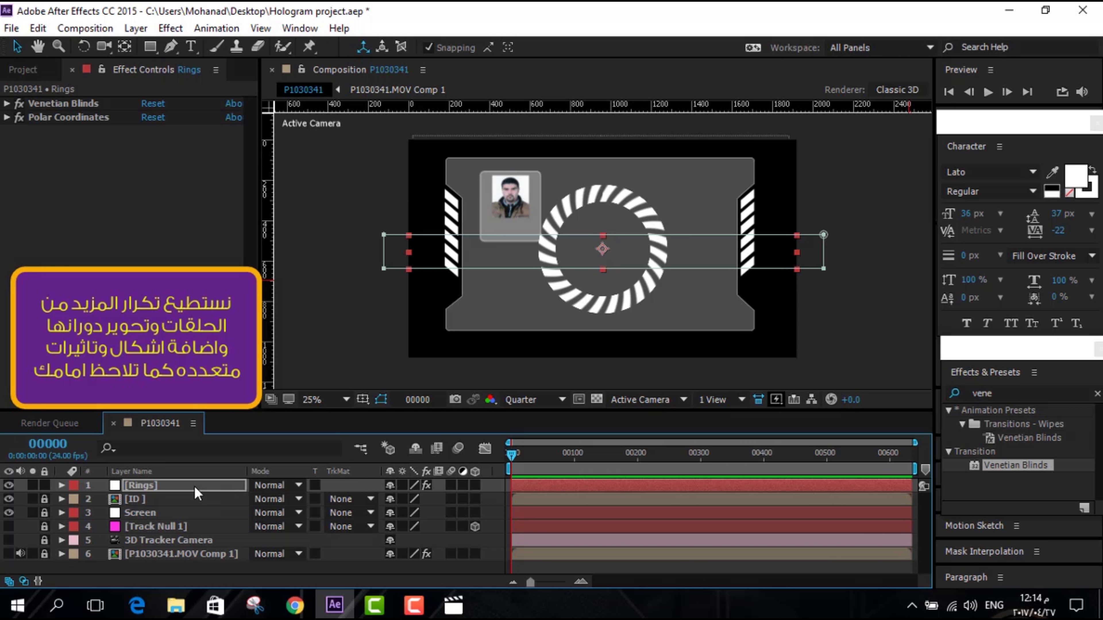
{"action": "key", "text": "ctrl+d"}
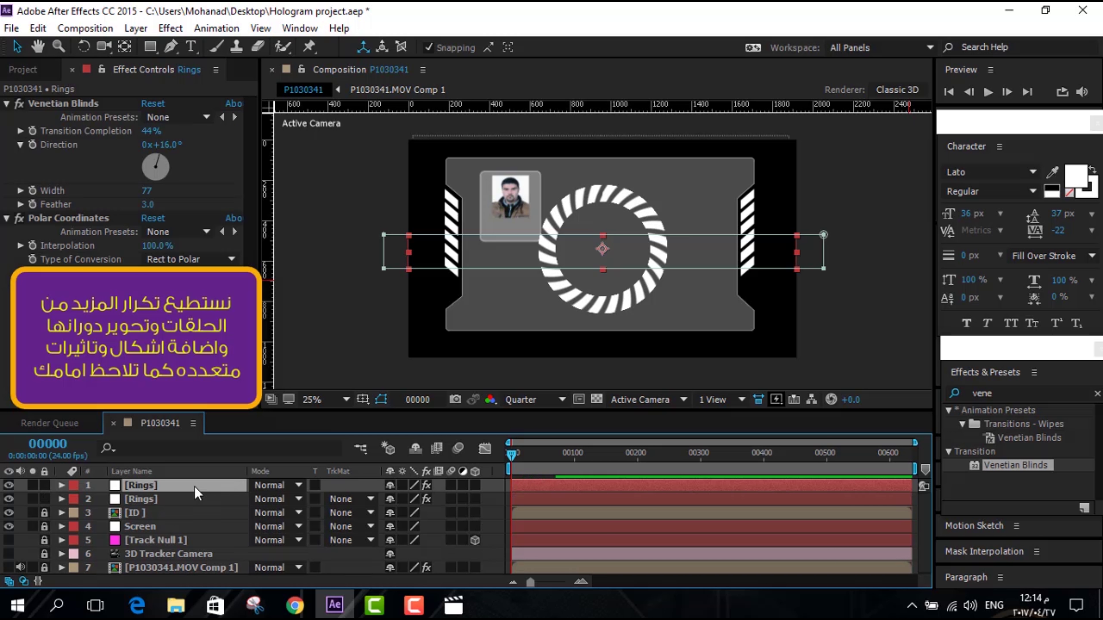
{"action": "key", "text": "ctrl+t"}
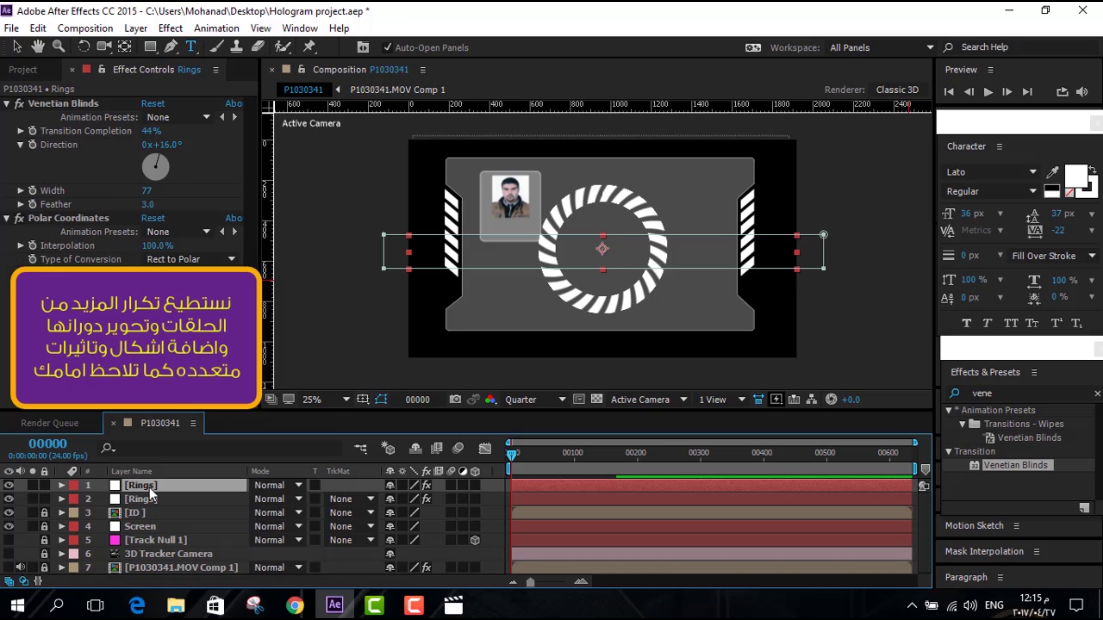
{"action": "key", "text": "s"}
{"action": "left_click_drag", "start_coordinate": [407, 502], "coordinate": [379, 499]}
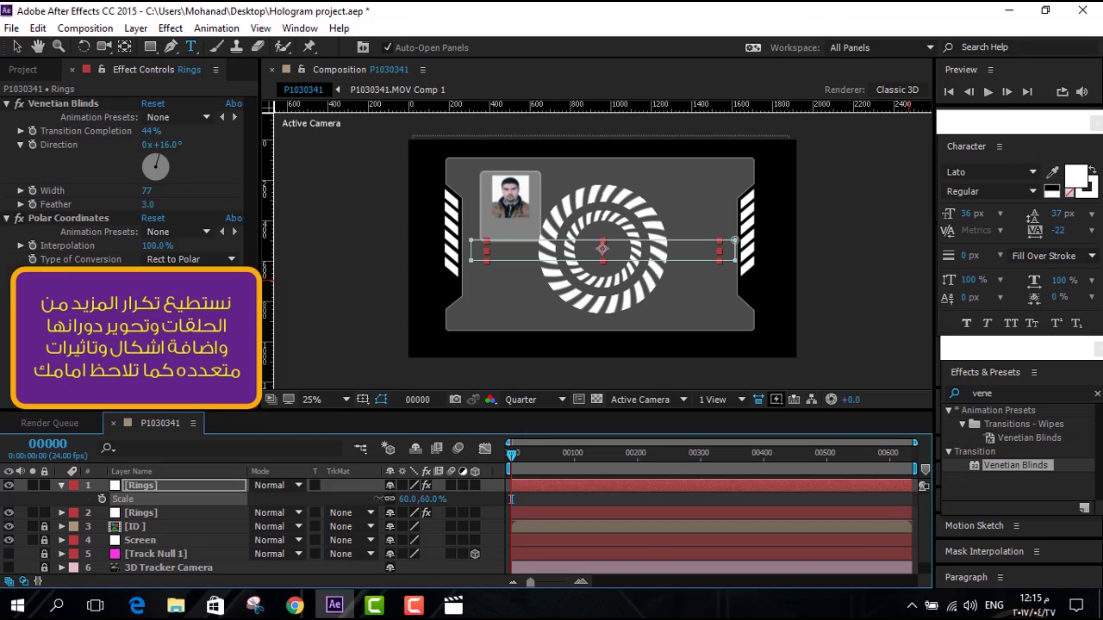
{"action": "left_click", "coordinate": [61, 485]}
{"action": "left_click", "coordinate": [16, 46]}
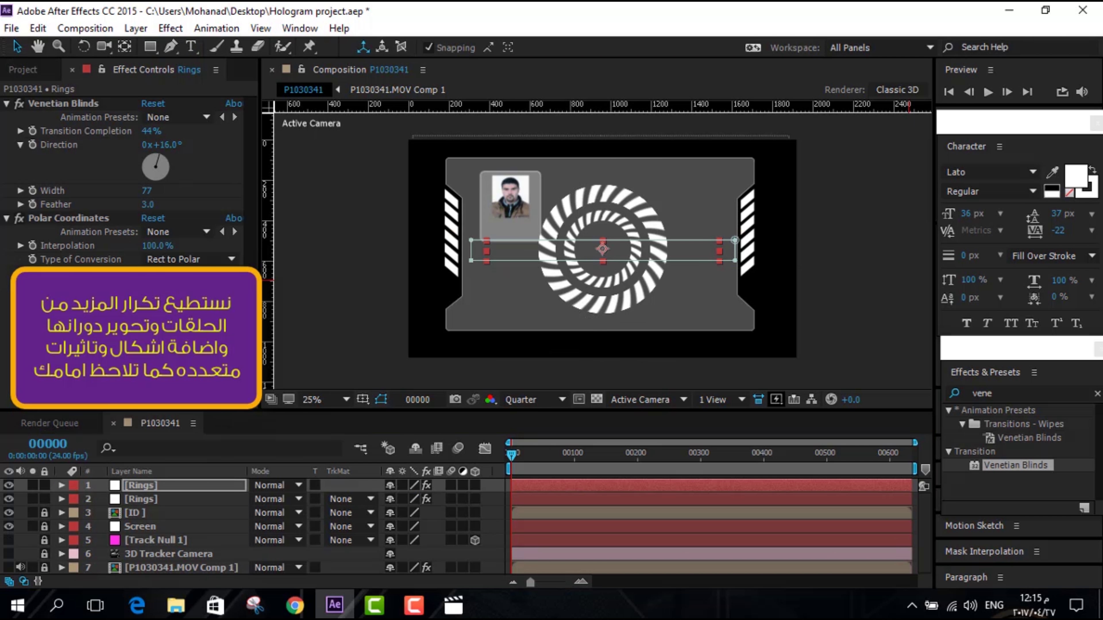
Change the copy's rotation expression to time*-200 and preview the opposite spin
{"action": "left_click", "coordinate": [156, 487]}
{"action": "key", "text": "r"}
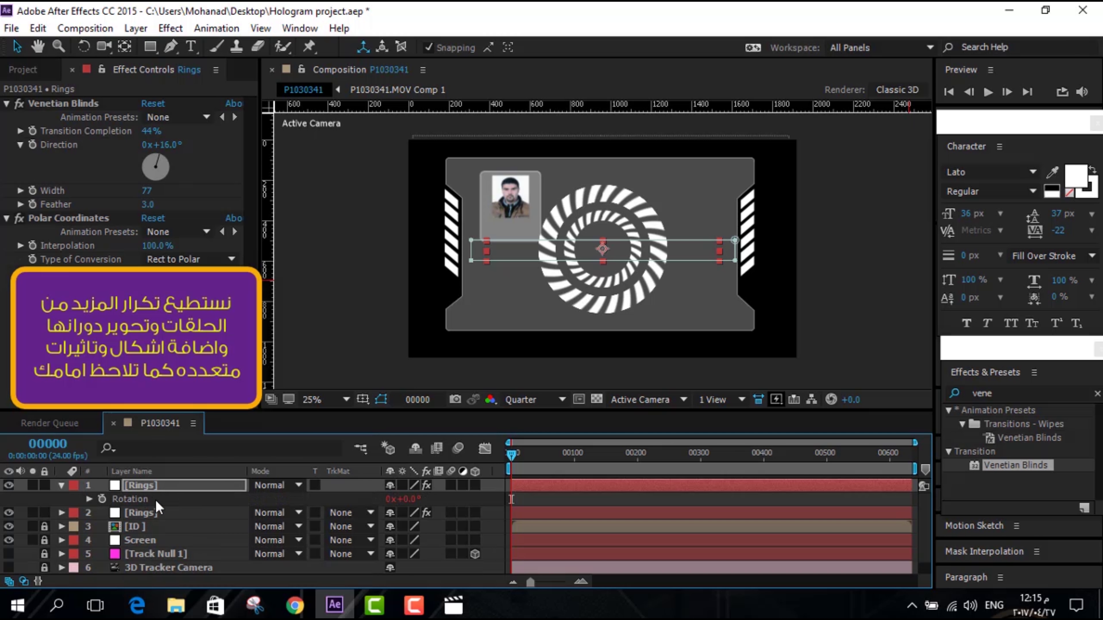
{"action": "key", "text": "r"}
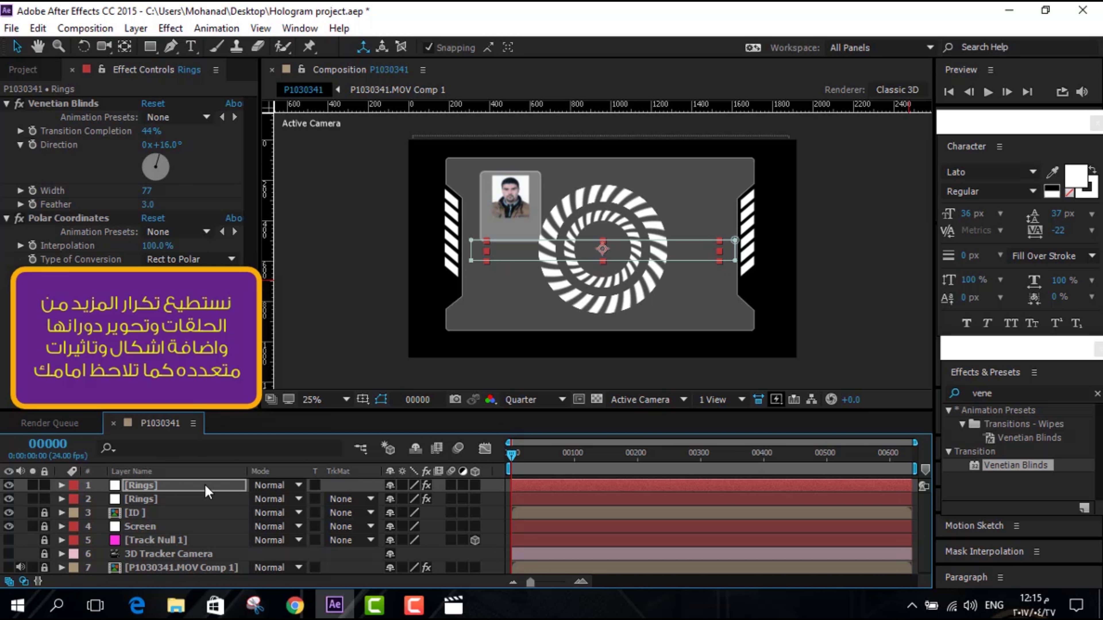
{"action": "left_click", "coordinate": [205, 485]}
{"action": "left_click", "coordinate": [158, 495]}
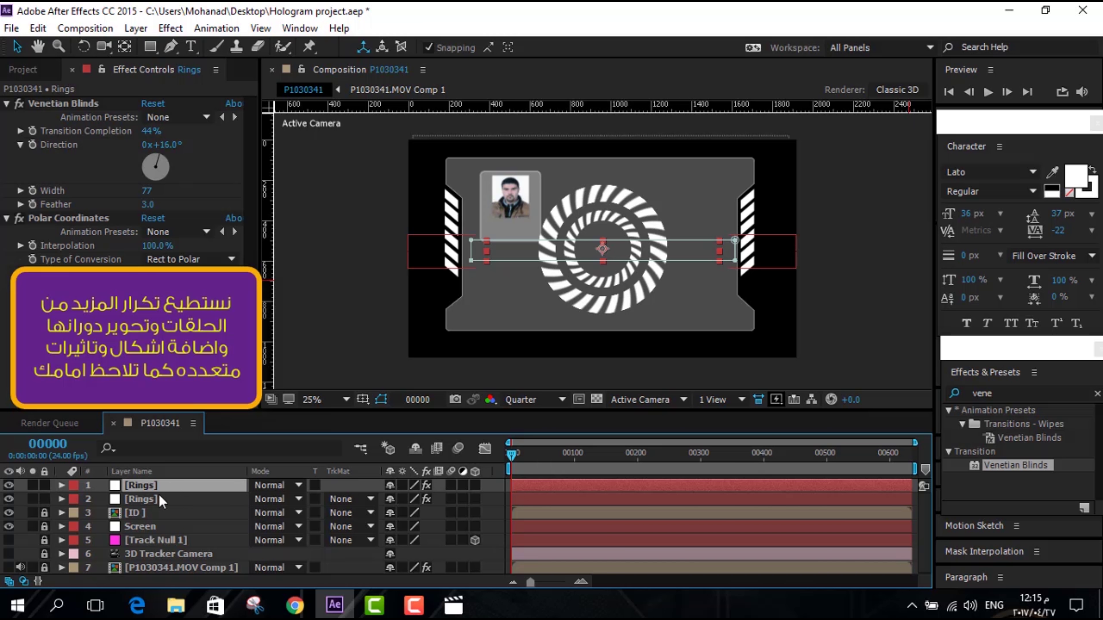
{"action": "left_click", "coordinate": [152, 485]}
{"action": "key", "text": "r"}
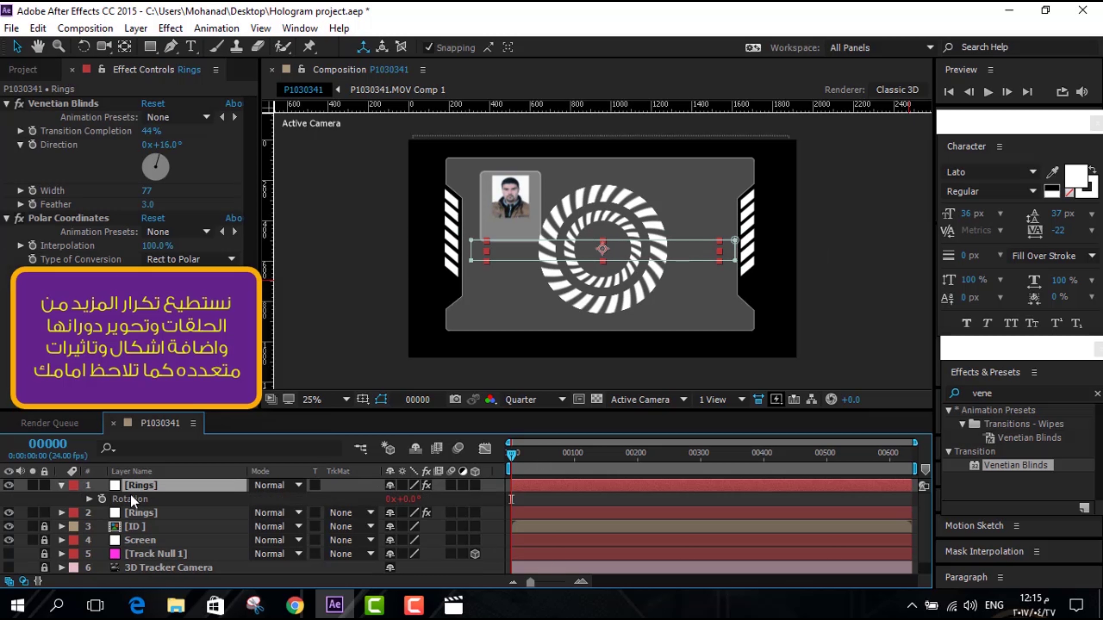
{"action": "left_click", "coordinate": [88, 499]}
{"action": "left_click", "coordinate": [533, 511]}
{"action": "left_click", "coordinate": [535, 511]}
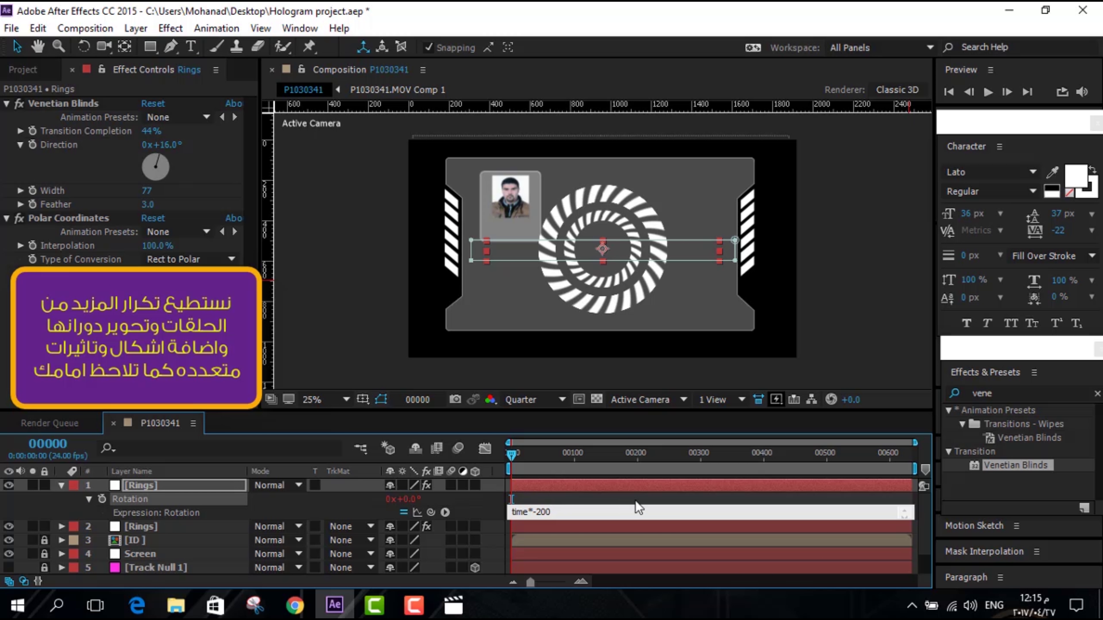
{"action": "left_click", "coordinate": [988, 92]}
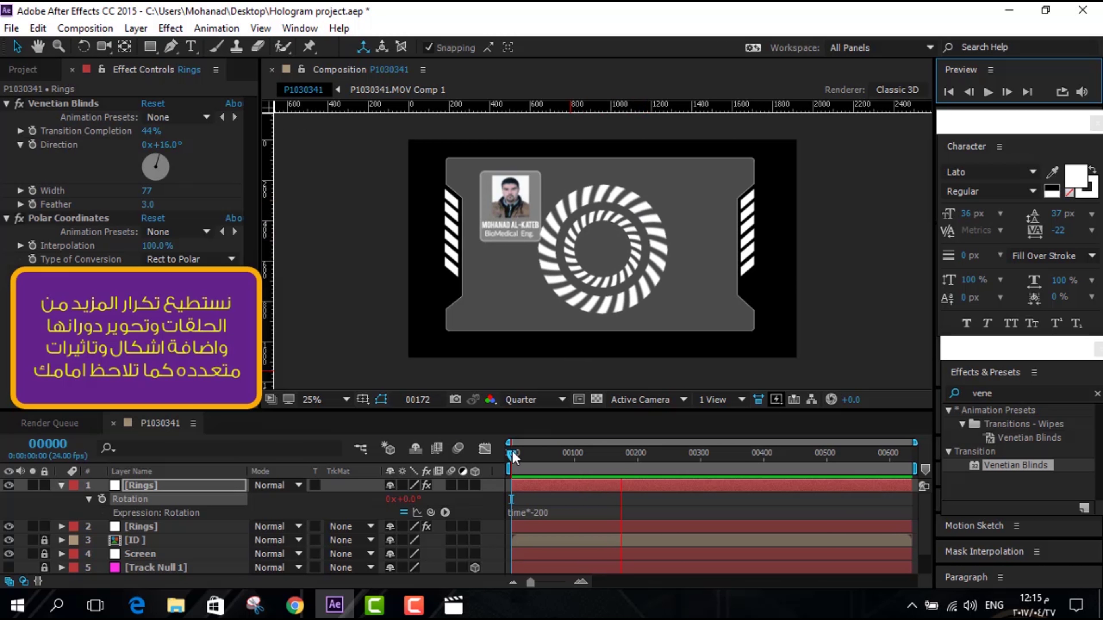
{"action": "left_click", "coordinate": [508, 452]}
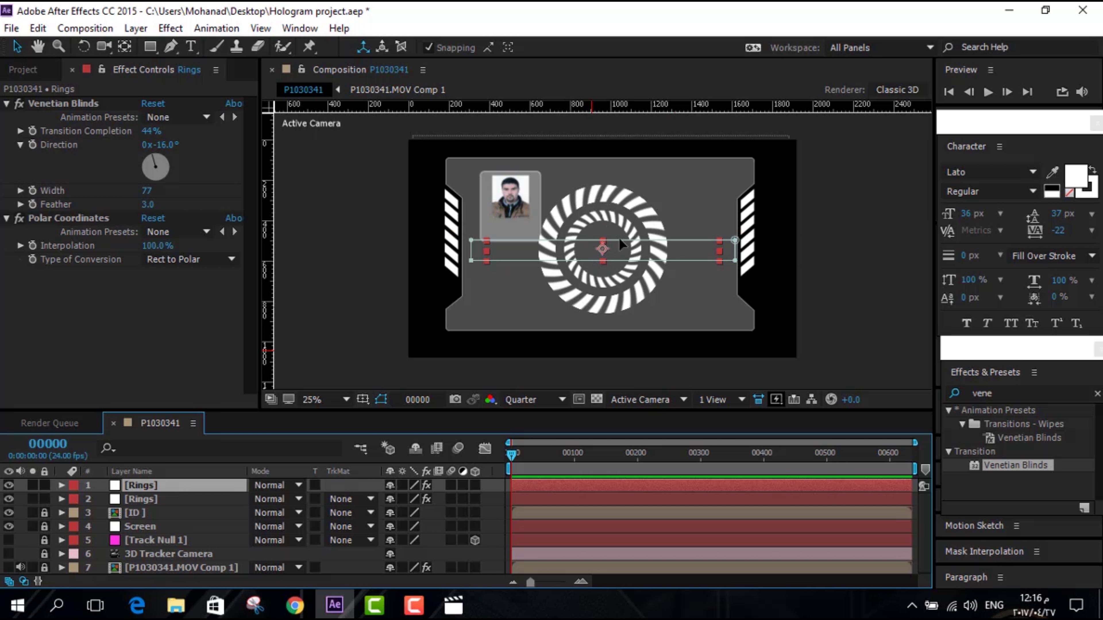
Import charging-battery.png, place it in the comp, and scale it down inside the rings
{"action": "left_click", "coordinate": [25, 73]}
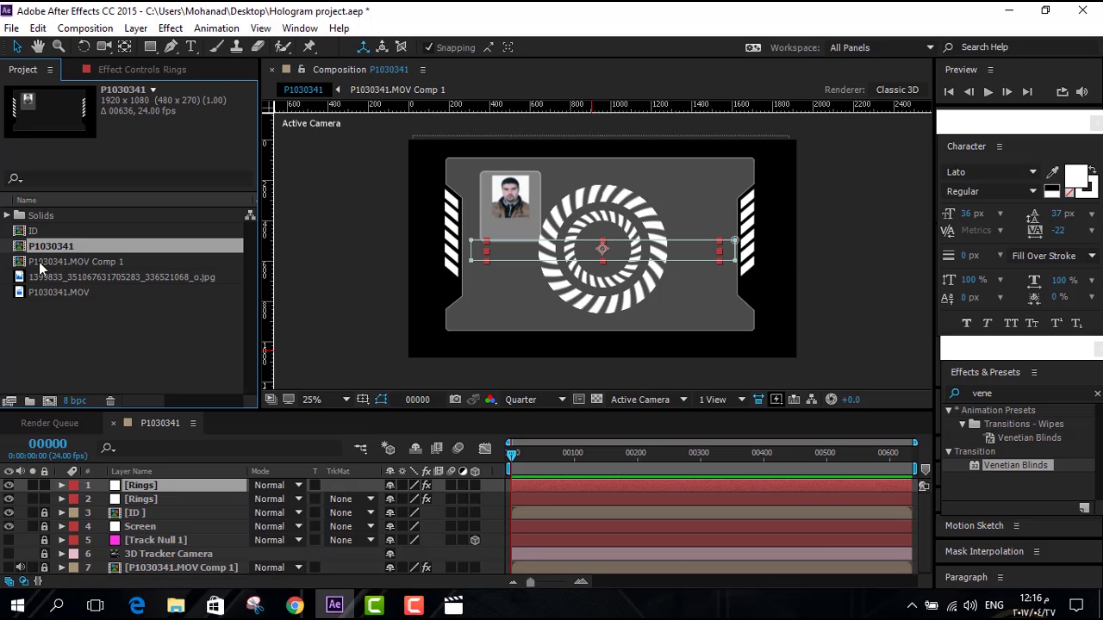
{"action": "double_click", "coordinate": [110, 340]}
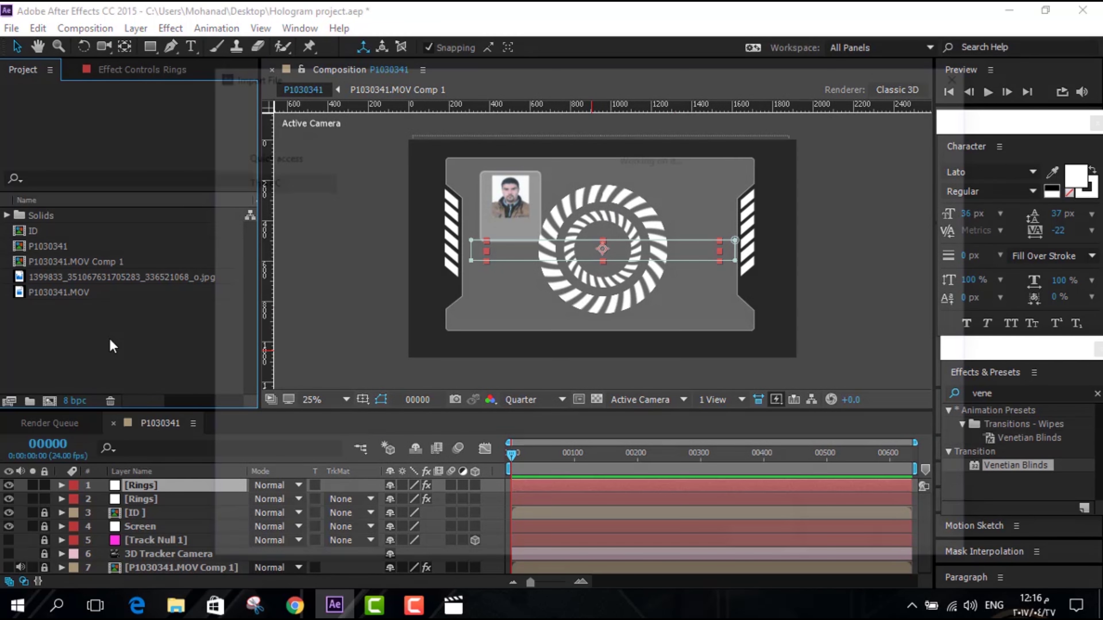
{"action": "left_click", "coordinate": [568, 204]}
{"action": "key", "text": "Return"}
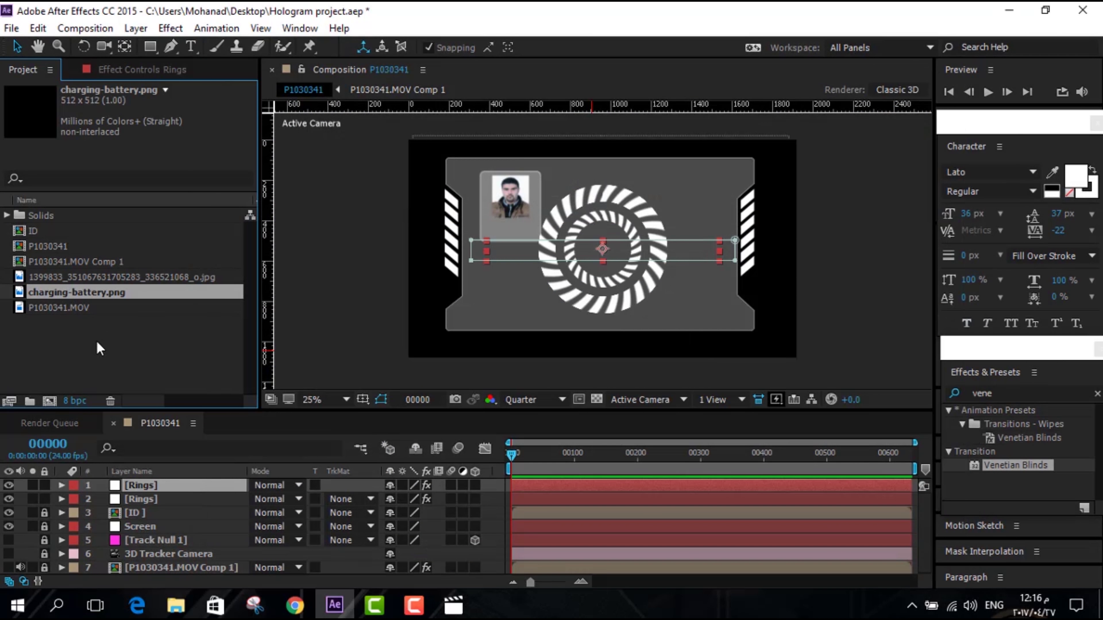
{"action": "left_click_drag", "start_coordinate": [35, 292], "coordinate": [603, 254]}
{"action": "left_click_drag", "start_coordinate": [654, 302], "coordinate": [629, 279]}
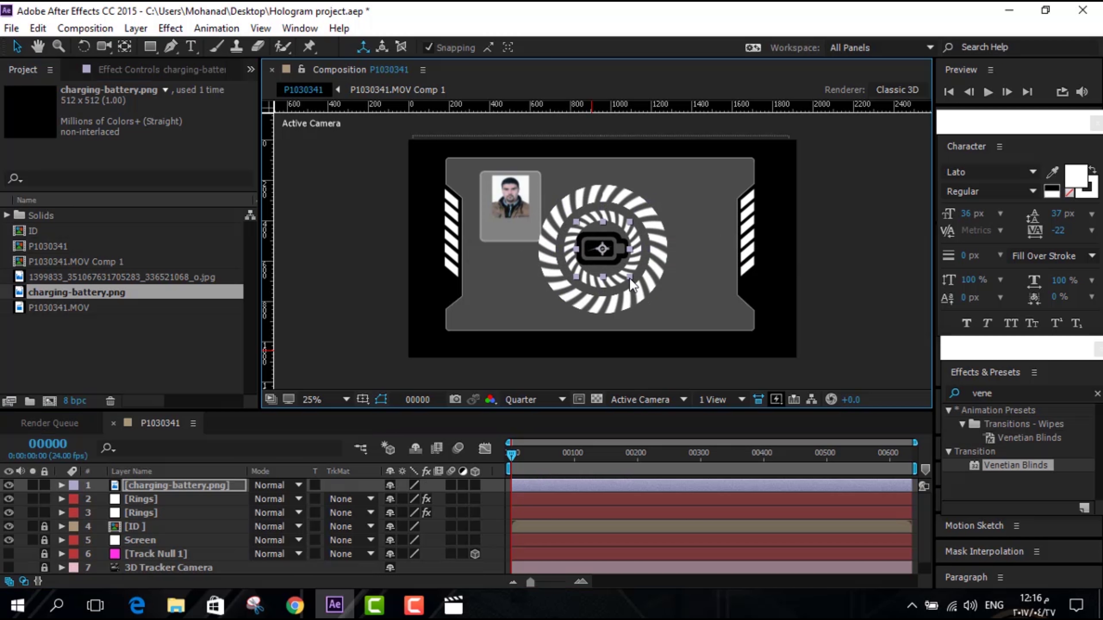
{"action": "left_click", "coordinate": [362, 266]}
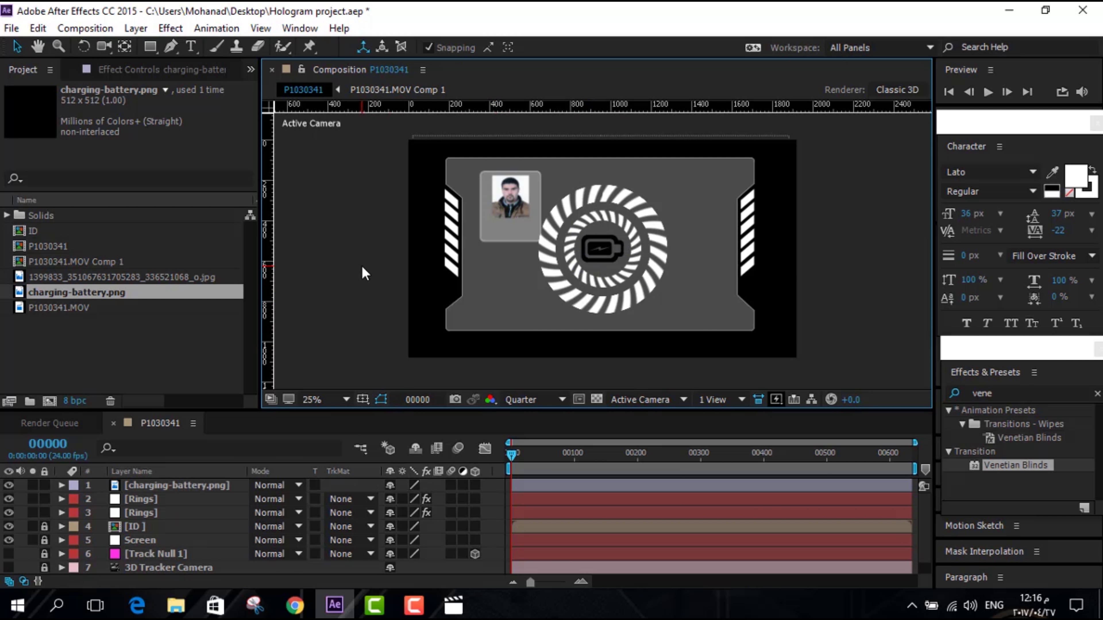
{"action": "key", "text": "ctrl+Down"}
{"action": "left_click", "coordinate": [341, 281]}
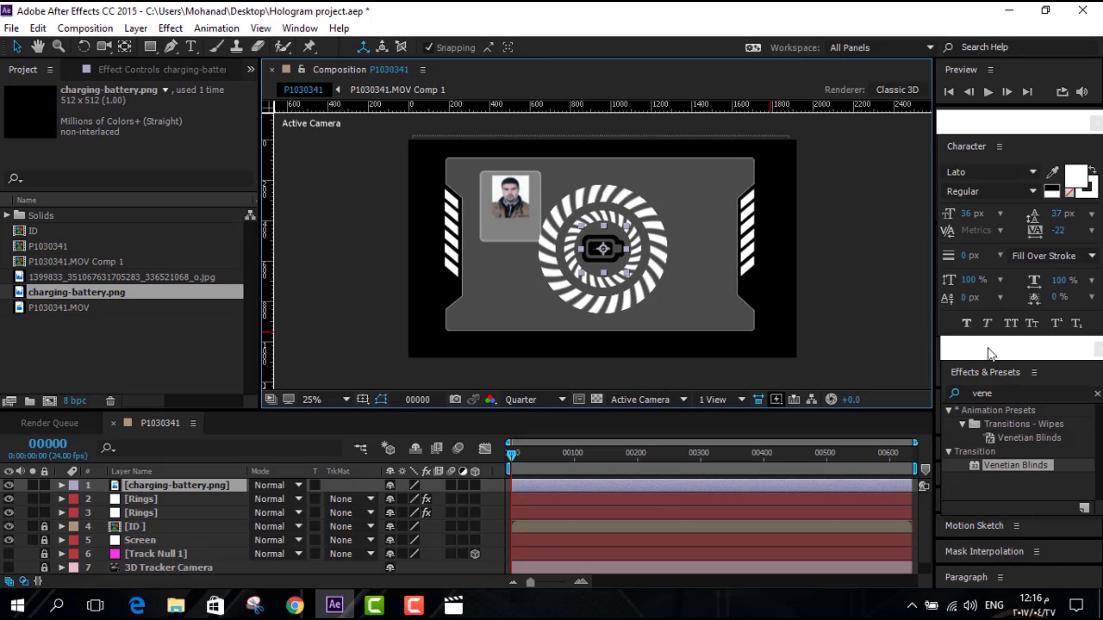
Apply the Tint effect from Effects & Presets to the battery icon
{"action": "left_click", "coordinate": [1004, 393]}
{"action": "left_click", "coordinate": [988, 393]}
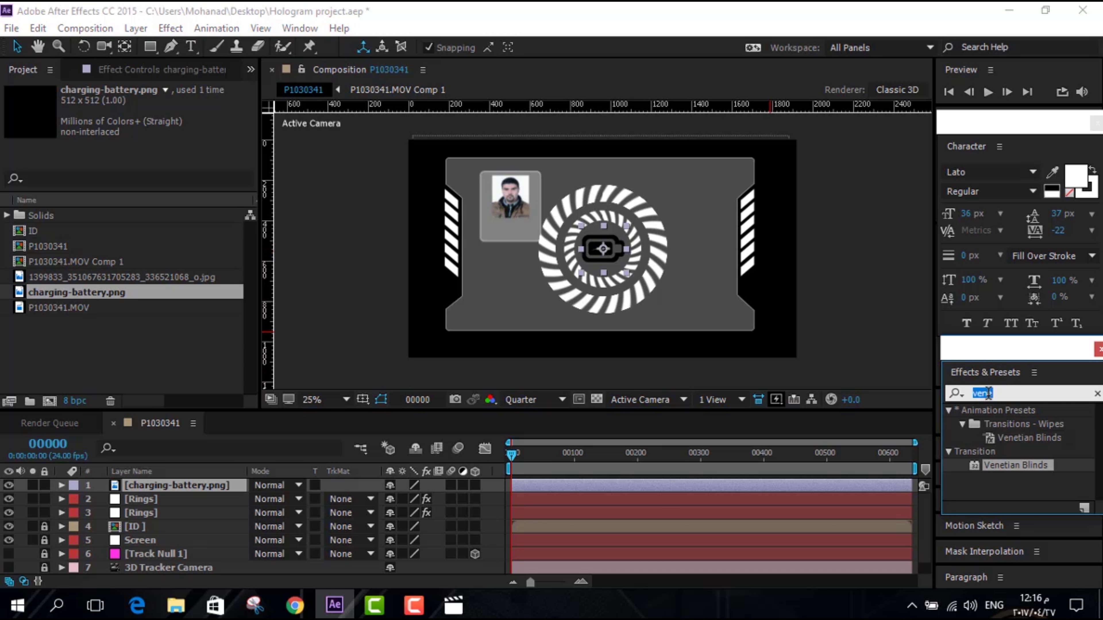
{"action": "type", "text": "tint"}
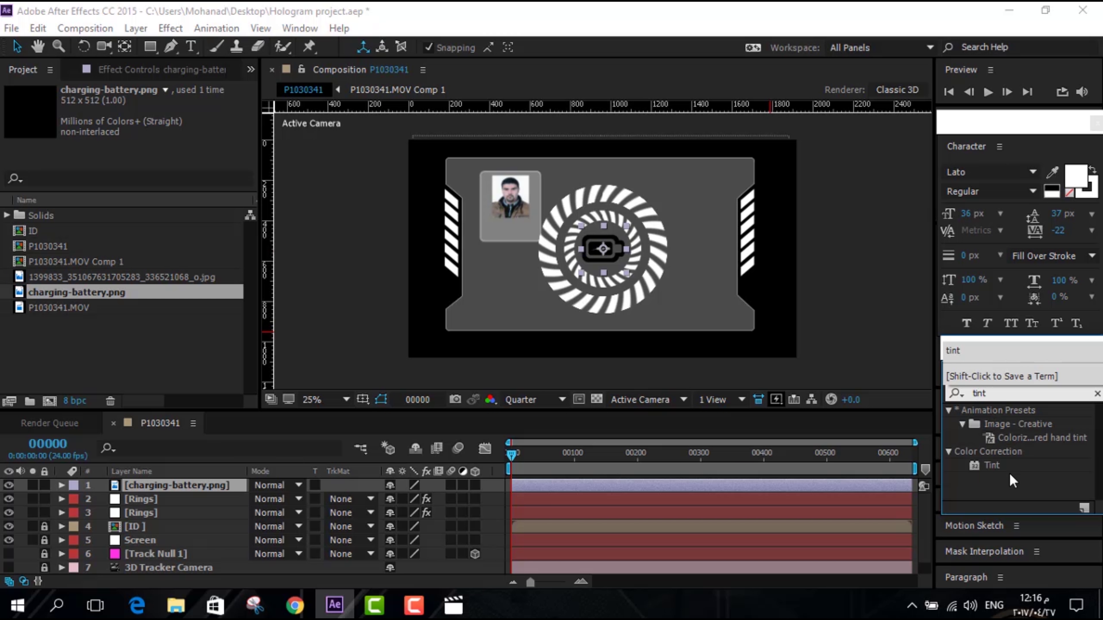
{"action": "left_click_drag", "start_coordinate": [1004, 466], "coordinate": [610, 243]}
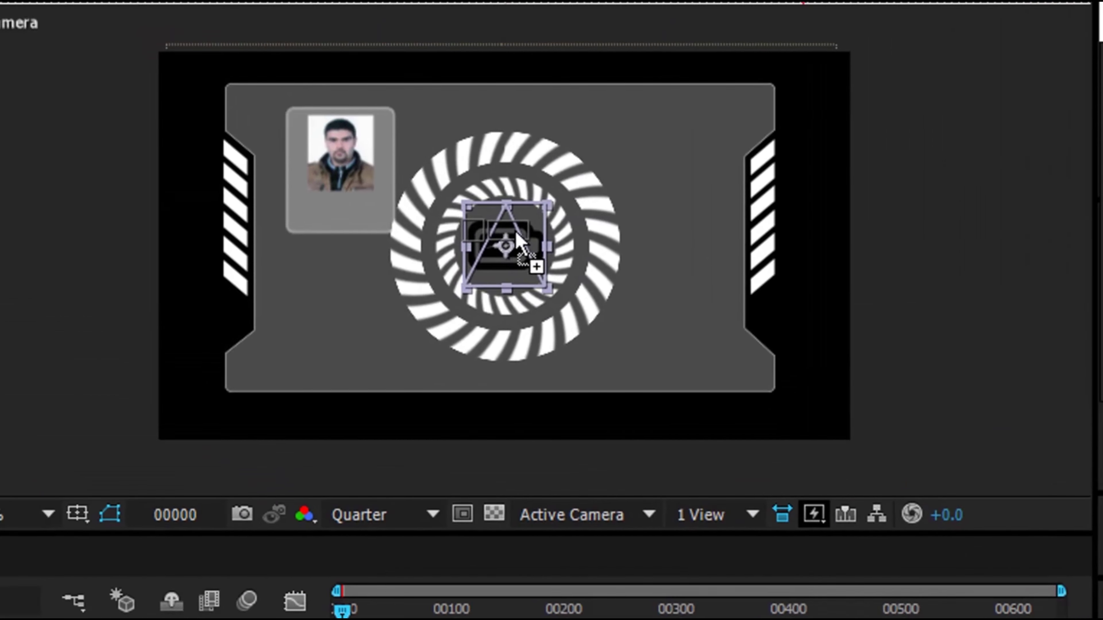
{"action": "left_click_drag", "start_coordinate": [516, 235], "coordinate": [517, 237]}
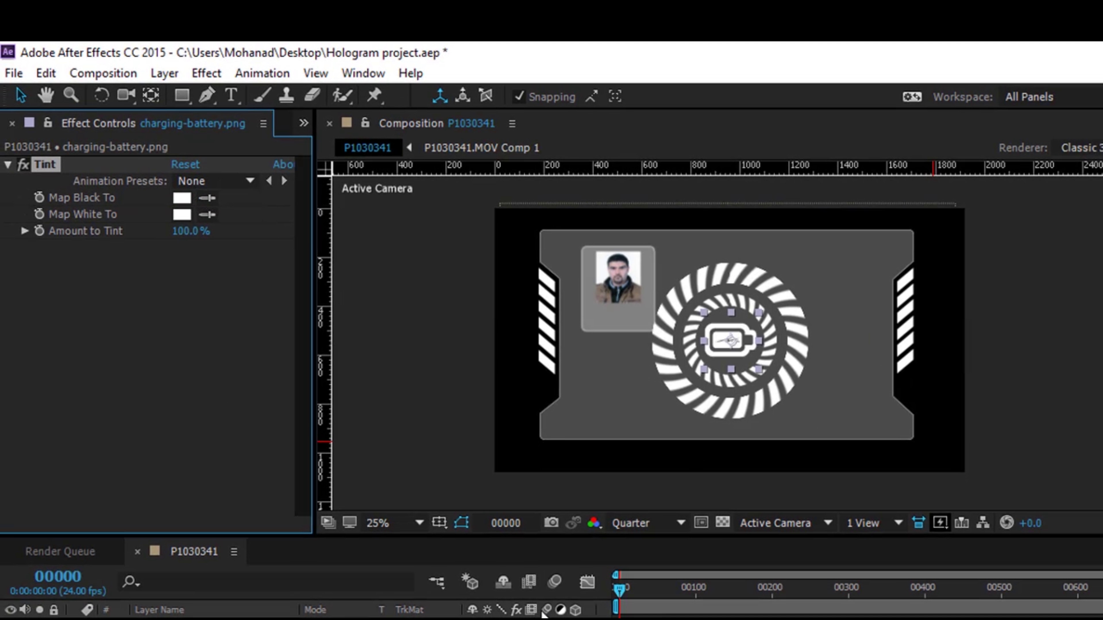
Pre-compose the battery and both ring layers into a precomp named Rings
{"action": "left_click", "coordinate": [278, 583]}
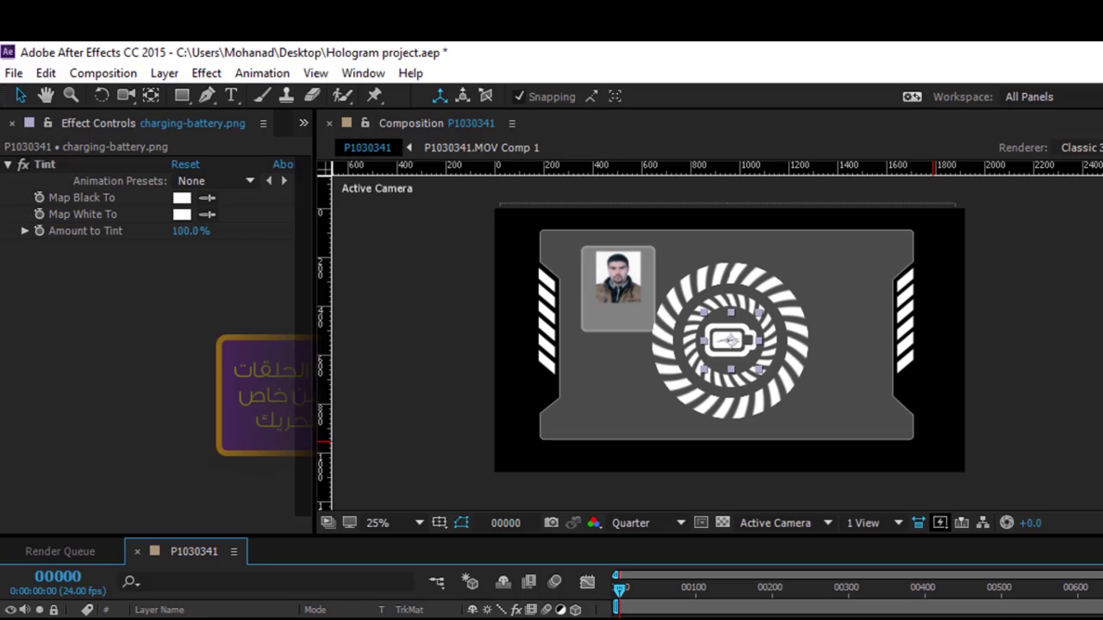
{"action": "key", "text": "ctrl+a"}
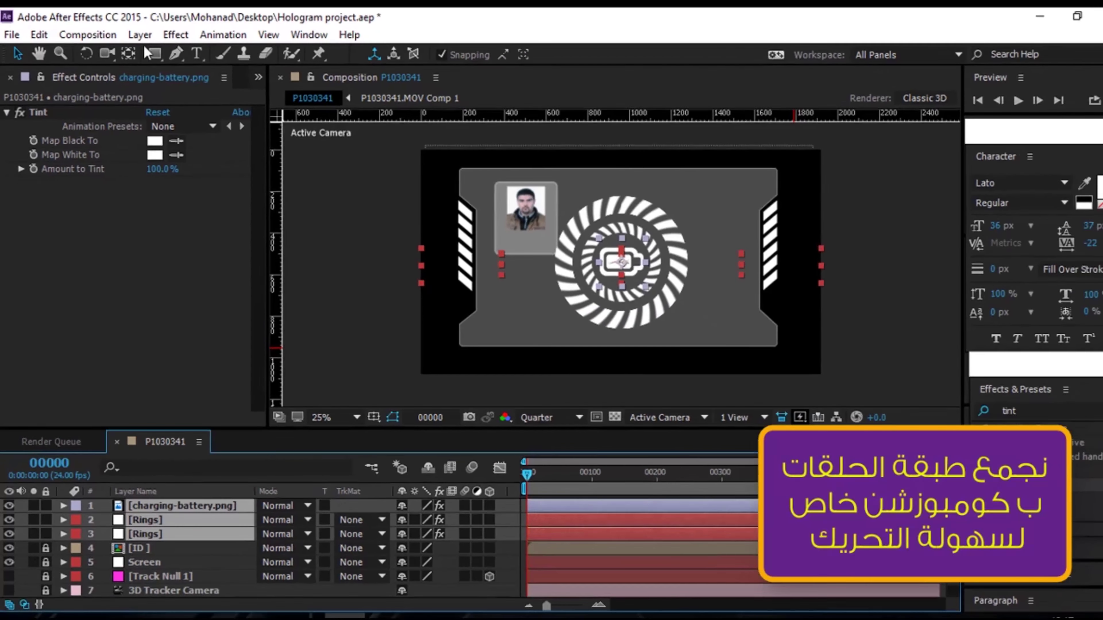
{"action": "left_click", "coordinate": [164, 73]}
{"action": "left_click", "coordinate": [213, 611]}
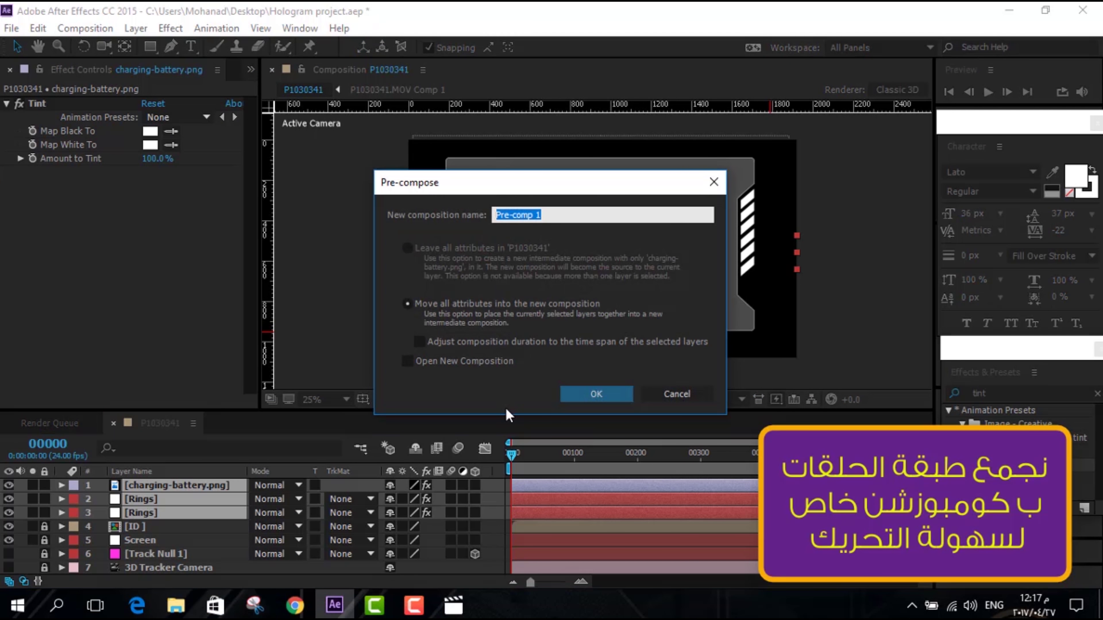
{"action": "type", "text": "Rings"}
{"action": "left_click", "coordinate": [610, 390]}
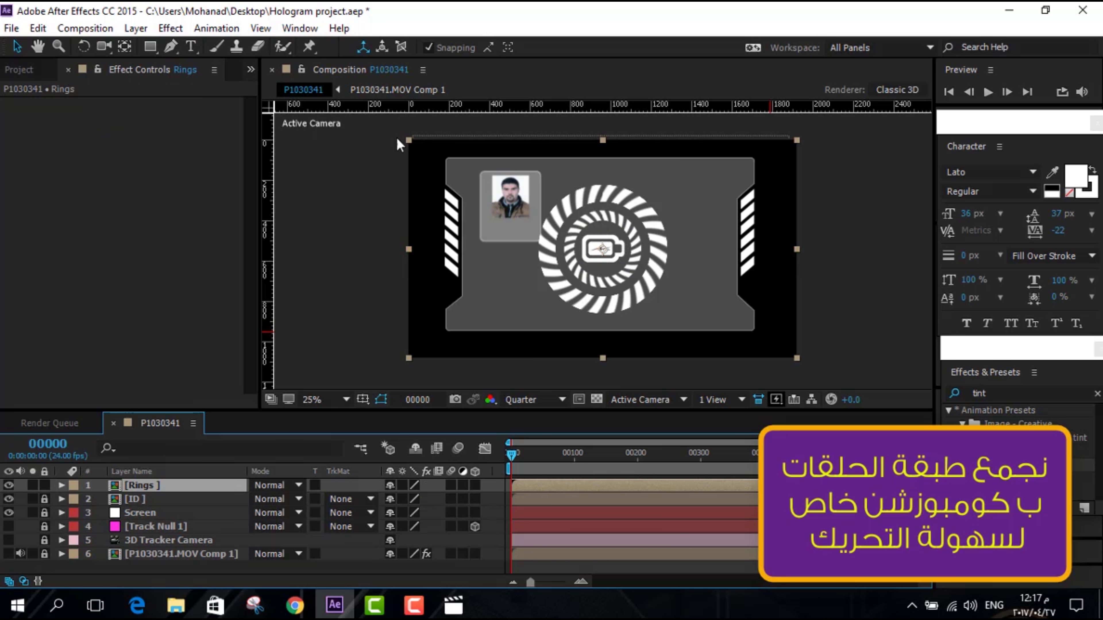
Scale down the Rings precomp and nudge it to the card's upper right
{"action": "left_click_drag", "start_coordinate": [410, 141], "coordinate": [452, 163]}
{"action": "key", "text": "shift+Right"}
{"action": "key", "text": "shift+Right"}
{"action": "key", "text": "shift+Right"}
{"action": "key", "text": "shift+Right"}
{"action": "key", "text": "shift+Right"}
{"action": "key", "text": "shift+Right"}
{"action": "key", "text": "shift+Right"}
{"action": "key", "text": "shift+Right"}
{"action": "key", "text": "shift+Right"}
{"action": "key", "text": "shift+Right"}
{"action": "key", "text": "shift+Right"}
{"action": "key", "text": "shift+Right"}
{"action": "key", "text": "shift+Right"}
{"action": "key", "text": "shift+Right"}
{"action": "key", "text": "shift+Right"}
{"action": "key", "text": "shift+Right"}
{"action": "key", "text": "shift+Right"}
{"action": "key", "text": "shift+Right"}
{"action": "key", "text": "shift+Right"}
{"action": "key", "text": "shift+Right"}
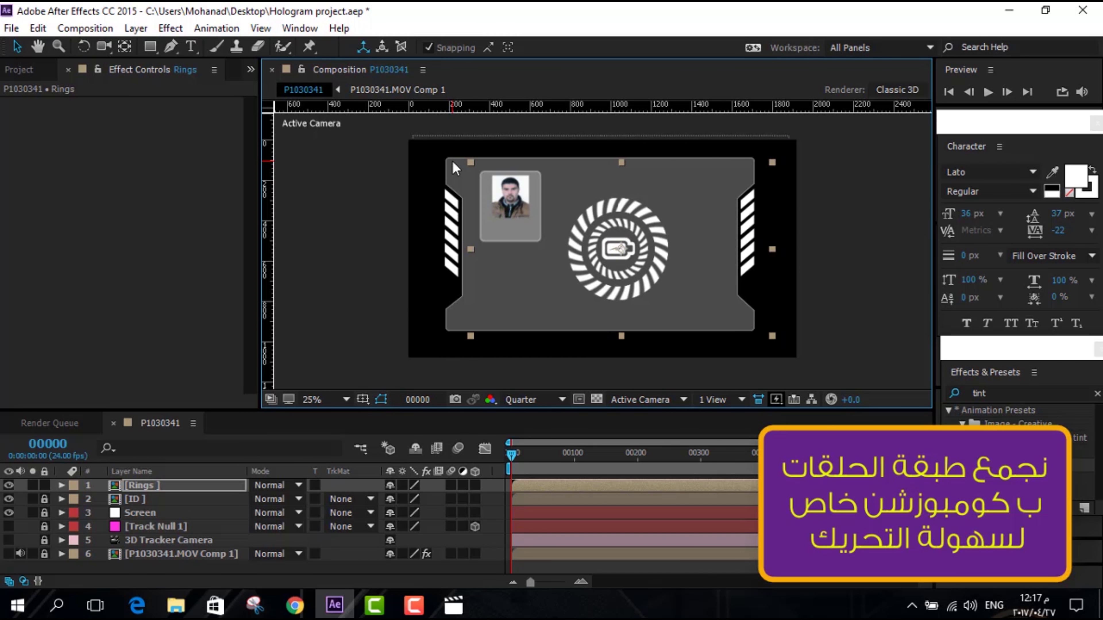
{"action": "key", "text": "shift+Right"}
{"action": "key", "text": "shift+Right"}
{"action": "key", "text": "shift+Right"}
{"action": "key", "text": "shift+Right"}
{"action": "key", "text": "shift+Right"}
{"action": "key", "text": "shift+Right"}
{"action": "key", "text": "shift+Right"}
{"action": "key", "text": "shift+Right"}
{"action": "key", "text": "shift+Right"}
{"action": "key", "text": "shift+Right"}
{"action": "key", "text": "shift+Right"}
{"action": "key", "text": "shift+Right"}
{"action": "key", "text": "shift+Up"}
{"action": "key", "text": "shift+Up"}
{"action": "key", "text": "shift+Up"}
{"action": "key", "text": "shift+Up"}
{"action": "key", "text": "shift+Up"}
{"action": "key", "text": "shift+Up"}
{"action": "key", "text": "shift+Up"}
{"action": "key", "text": "shift+Up"}
{"action": "key", "text": "shift+Up"}
{"action": "key", "text": "shift+Up"}
{"action": "key", "text": "shift+Up"}
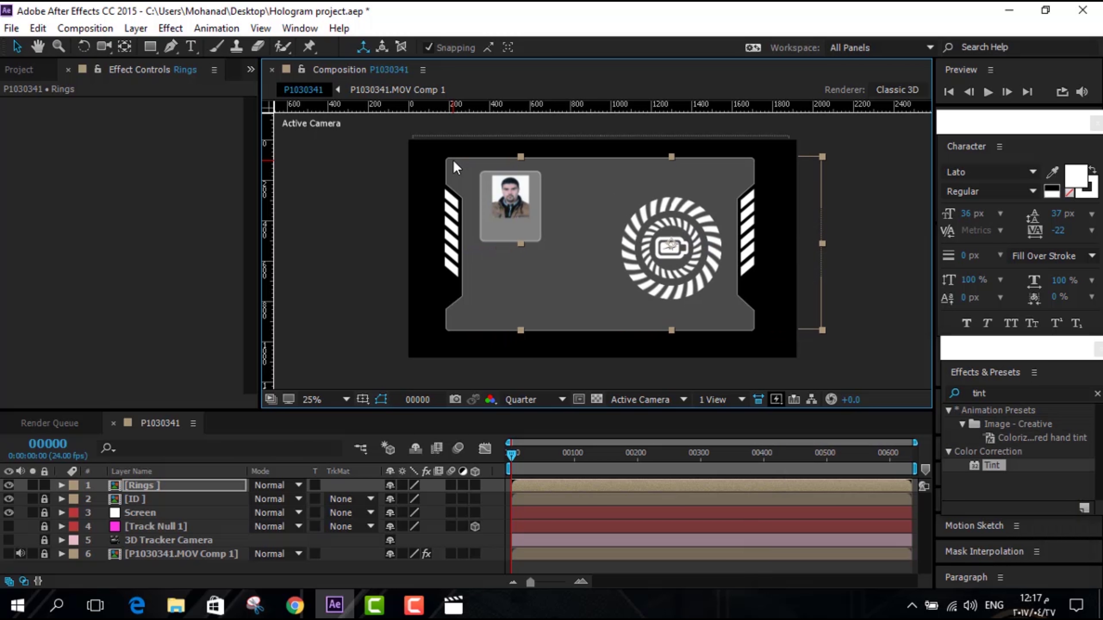
{"action": "key", "text": "shift+Up"}
{"action": "key", "text": "shift+Up"}
{"action": "key", "text": "shift+Up"}
{"action": "key", "text": "shift+Up"}
{"action": "key", "text": "shift+Up"}
{"action": "key", "text": "shift+Up"}
{"action": "key", "text": "shift+Right"}
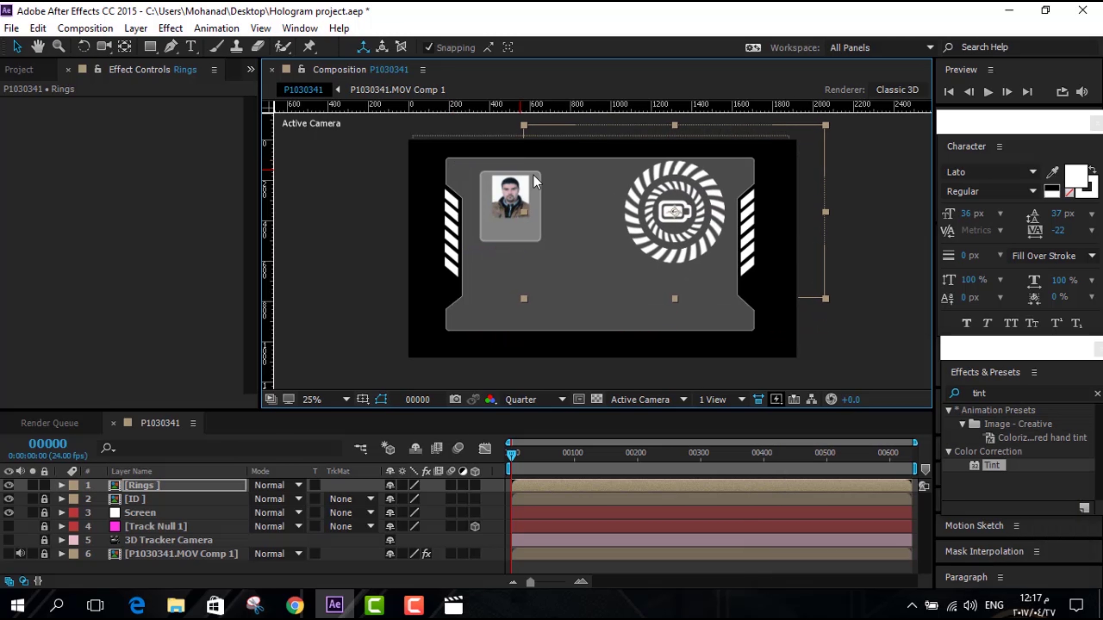
{"action": "left_click_drag", "start_coordinate": [825, 301], "coordinate": [790, 279]}
{"action": "key", "text": "shift+Right"}
{"action": "key", "text": "shift+Right"}
{"action": "key", "text": "shift+Right"}
{"action": "key", "text": "shift+Right"}
{"action": "key", "text": "shift+Right"}
{"action": "key", "text": "shift+Up"}
{"action": "key", "text": "shift+Up"}
{"action": "key", "text": "shift+Up"}
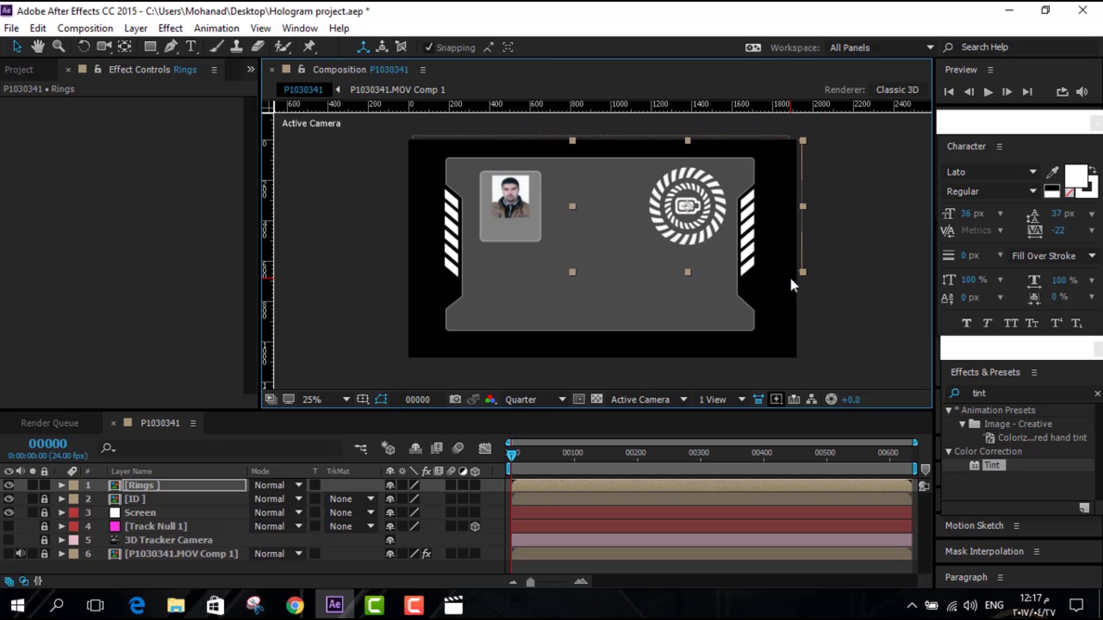
{"action": "key", "text": "shift+Left"}
{"action": "key", "text": "Down"}
{"action": "key", "text": "Down"}
{"action": "key", "text": "Down"}
{"action": "key", "text": "Down"}
{"action": "left_click", "coordinate": [509, 456]}
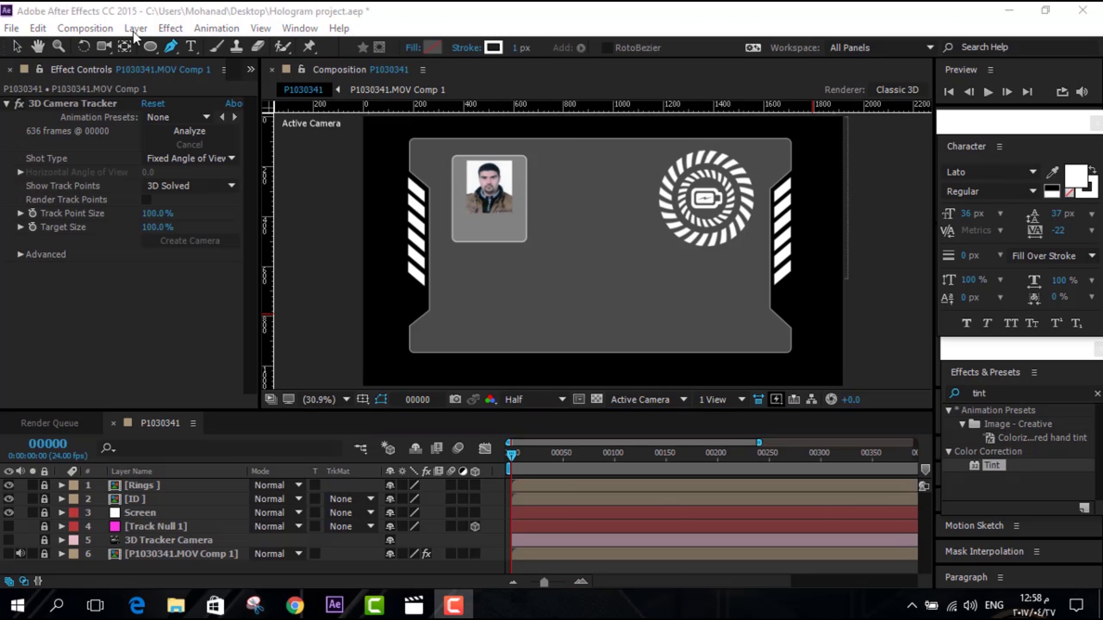
Create a hidden white solid, White Solid 3, and draw a small circular Mask 1 on it
{"action": "left_click", "coordinate": [133, 29]}
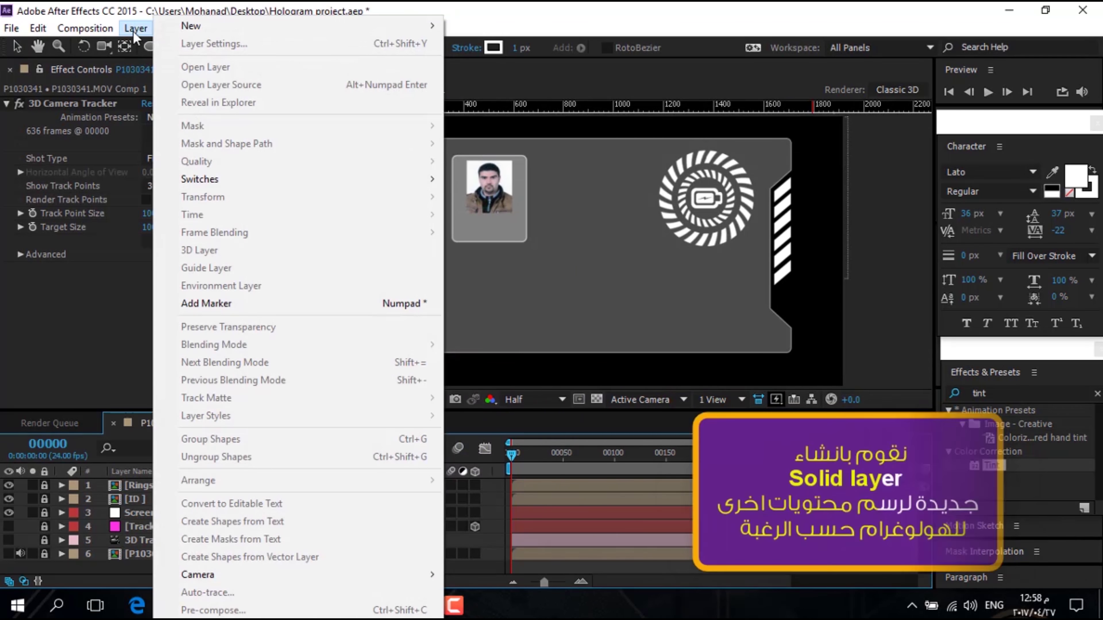
{"action": "mouse_move", "coordinate": [193, 26]}
{"action": "left_click", "coordinate": [482, 43]}
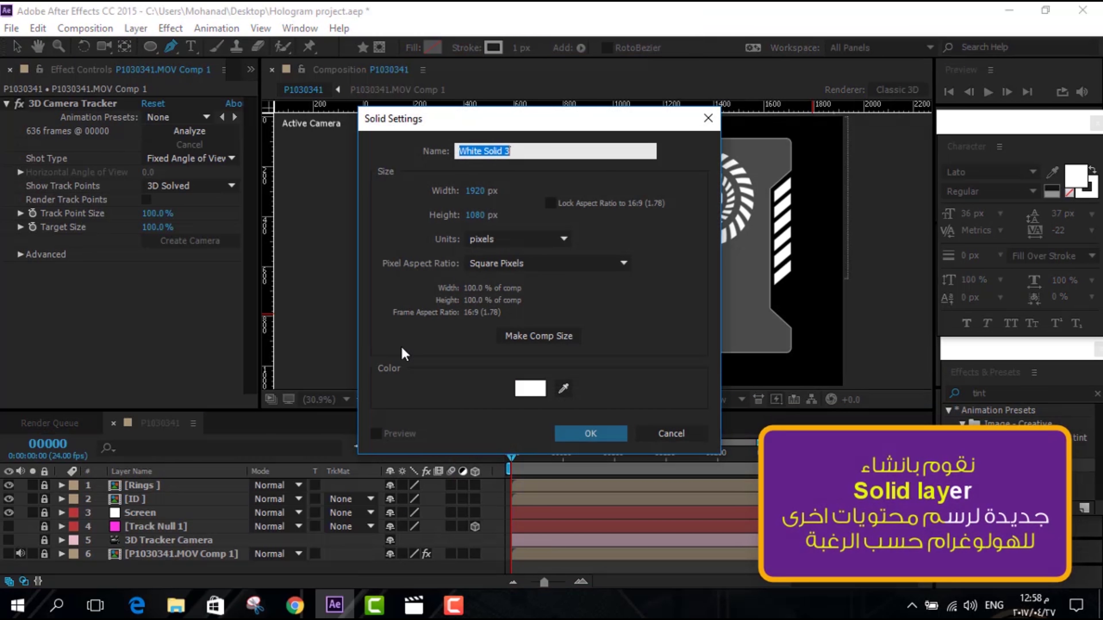
{"action": "left_click", "coordinate": [597, 436]}
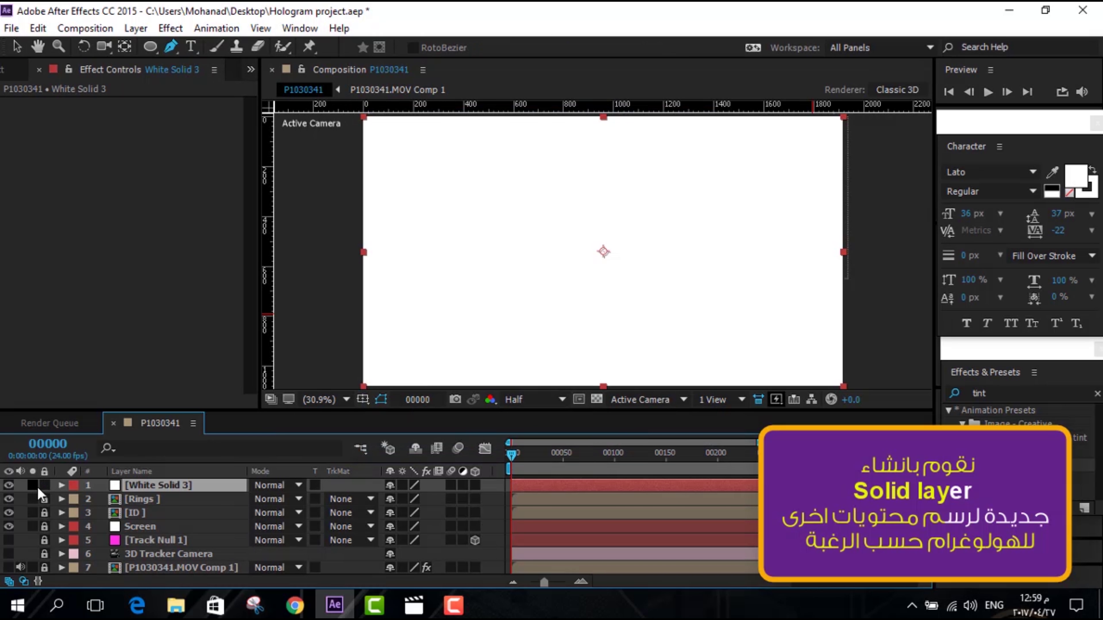
{"action": "left_click", "coordinate": [8, 486]}
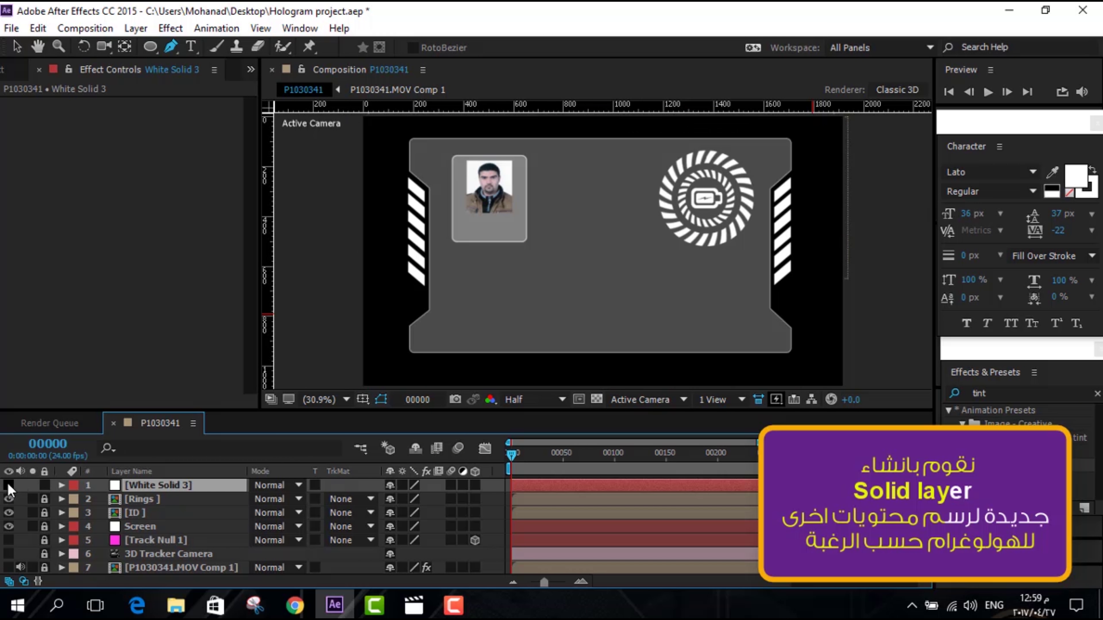
{"action": "scroll", "coordinate": [577, 246], "scroll_direction": "up", "scroll_amount": 2}
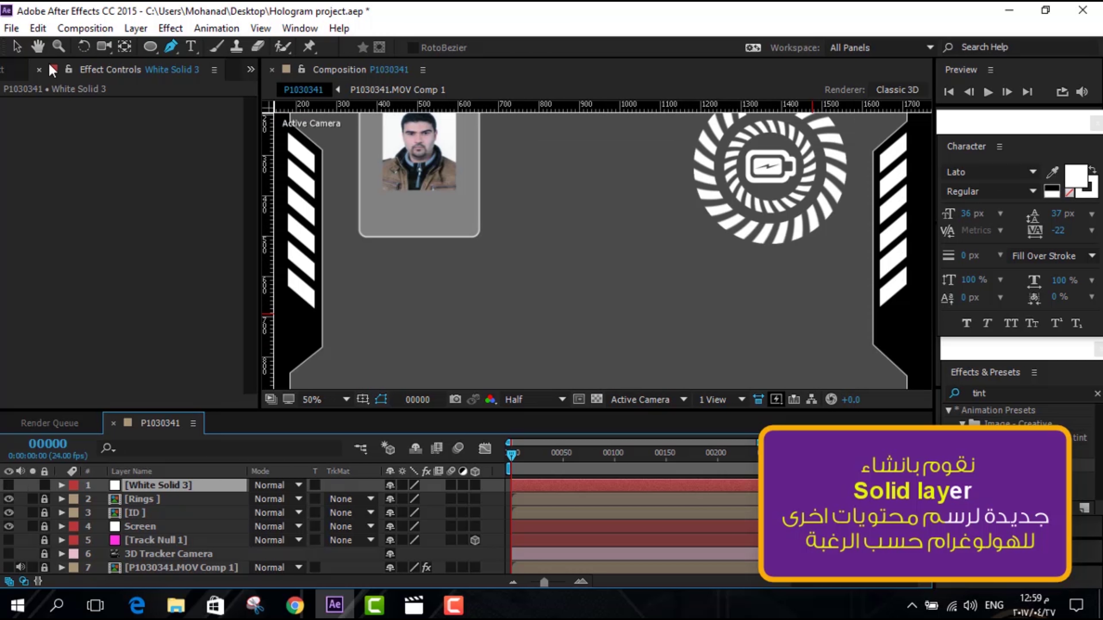
{"action": "double_click", "coordinate": [150, 46]}
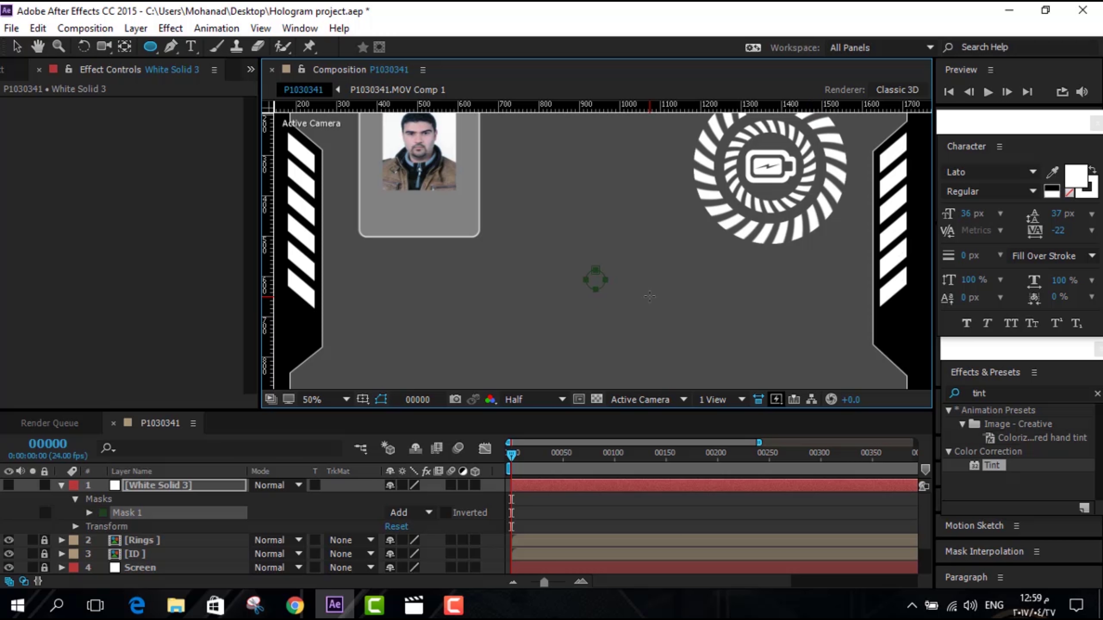
Draw a line mask from the first circle to a guide, capped with a small circle mask
{"action": "key", "text": "h"}
{"action": "scroll", "coordinate": [623, 301], "scroll_direction": "up", "scroll_amount": 2}
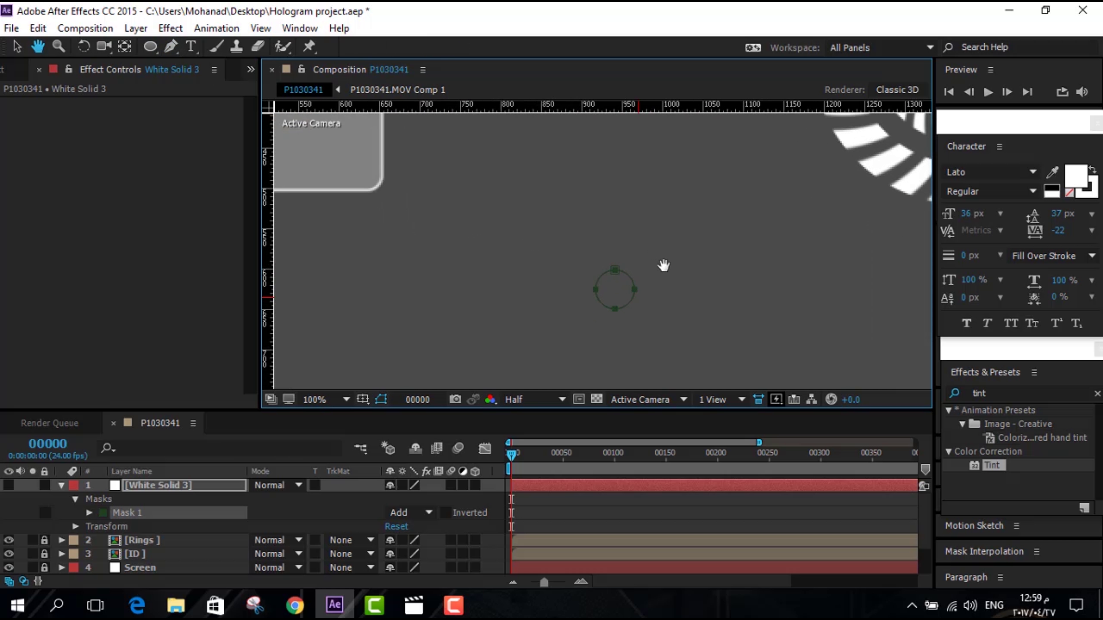
{"action": "left_click_drag", "start_coordinate": [664, 265], "coordinate": [683, 267]}
{"action": "key", "text": "g"}
{"action": "left_click", "coordinate": [633, 291]}
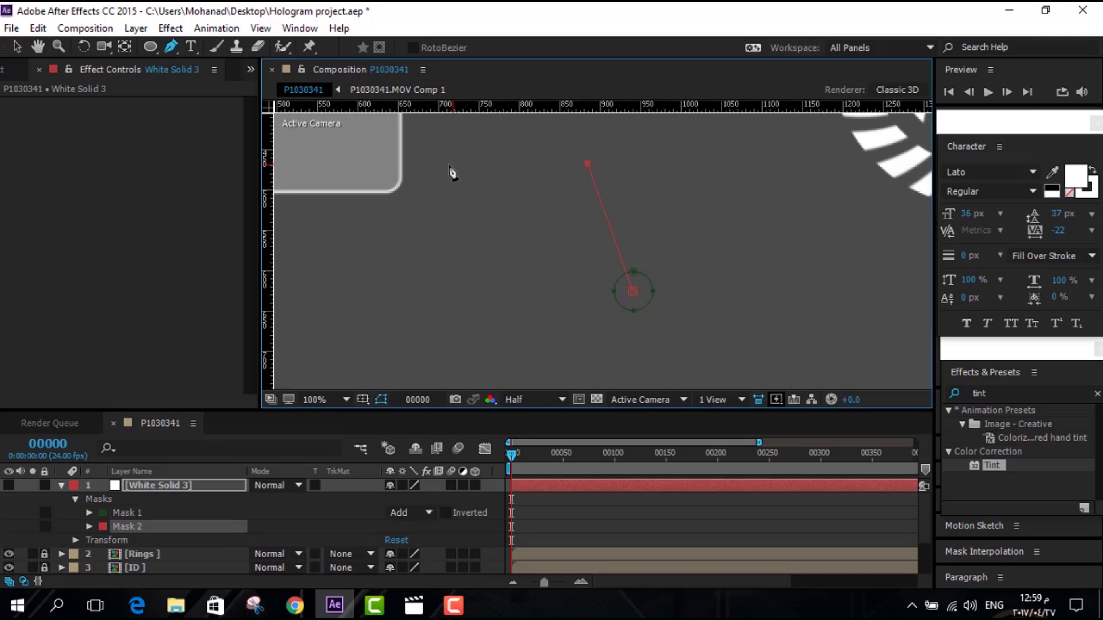
{"action": "left_click_drag", "start_coordinate": [468, 108], "coordinate": [464, 164]}
{"action": "left_click", "coordinate": [435, 163]}
{"action": "left_click_drag", "start_coordinate": [161, 49], "coordinate": [212, 79]}
{"action": "left_click_drag", "start_coordinate": [420, 147], "coordinate": [454, 180]}
{"action": "key", "text": "Left"}
{"action": "key", "text": "Left"}
{"action": "key", "text": "Left"}
Draw a second angled line mask running upward from the first circle
{"action": "key", "text": "g"}
{"action": "left_click", "coordinate": [641, 290]}
{"action": "left_click_drag", "start_coordinate": [705, 145], "coordinate": [744, 285]}
{"action": "left_click_drag", "start_coordinate": [780, 251], "coordinate": [631, 265]}
{"action": "left_click", "coordinate": [693, 301]}
{"action": "left_click", "coordinate": [746, 227]}
Add a small circle mask at the second line's top end, centred and slightly enlarged
{"action": "left_click", "coordinate": [150, 46]}
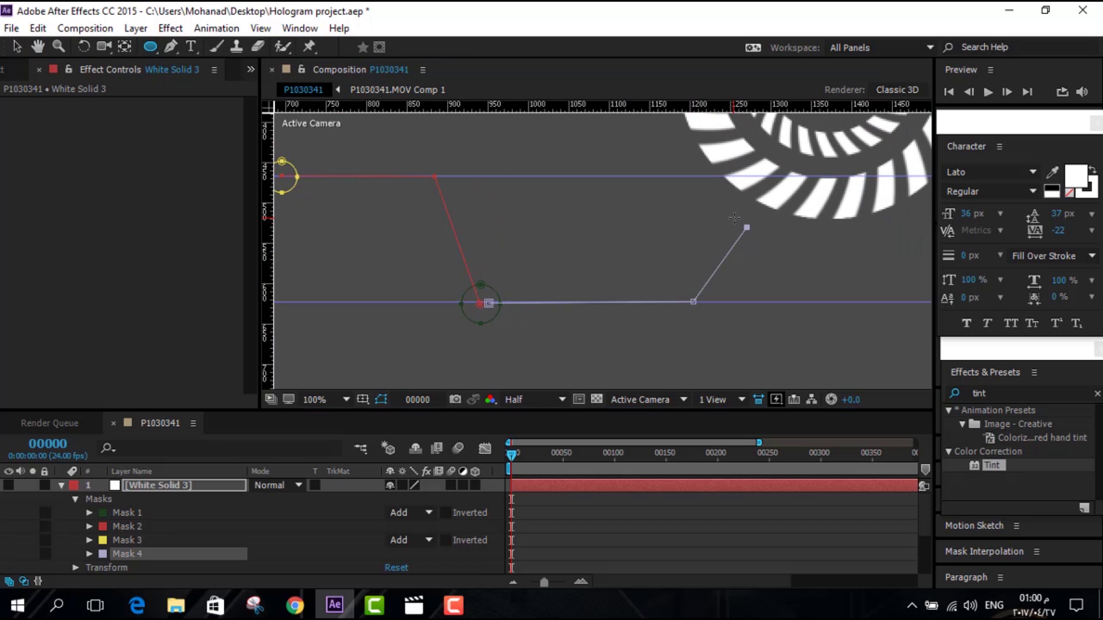
{"action": "left_click_drag", "start_coordinate": [736, 218], "coordinate": [759, 243]}
{"action": "key", "text": "Up"}
{"action": "key", "text": "Up"}
{"action": "key", "text": "Up"}
{"action": "key", "text": "Up"}
{"action": "key", "text": "Up"}
{"action": "key", "text": "Up"}
{"action": "key", "text": "Left"}
{"action": "key", "text": "Left"}
{"action": "key", "text": "Left"}
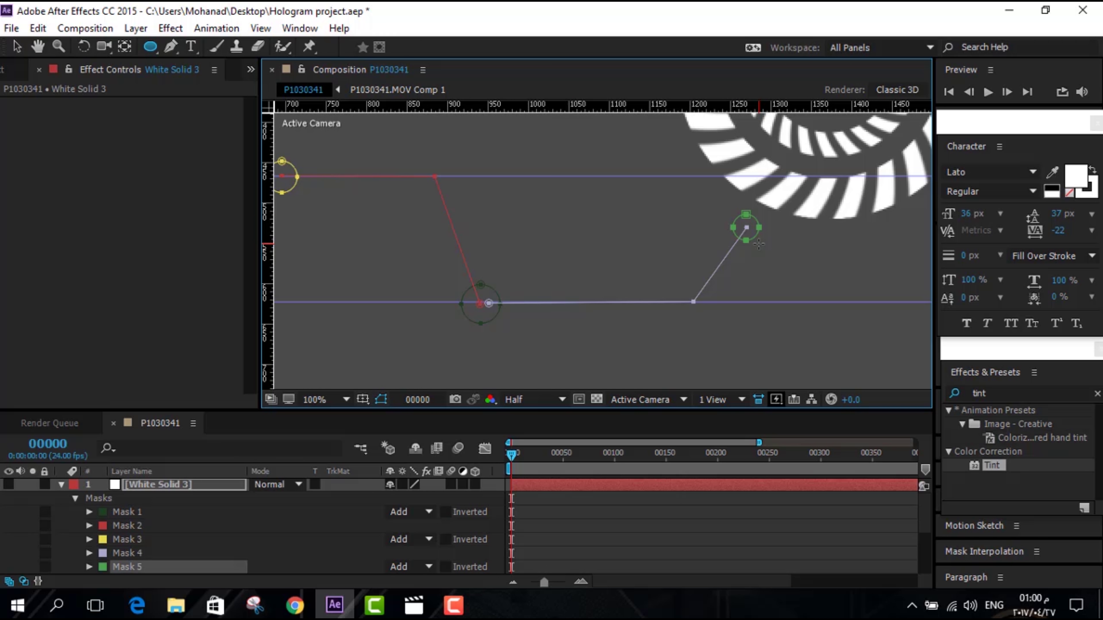
{"action": "key", "text": "v"}
{"action": "key", "text": "Right"}
{"action": "key", "text": "Right"}
{"action": "key", "text": "Right"}
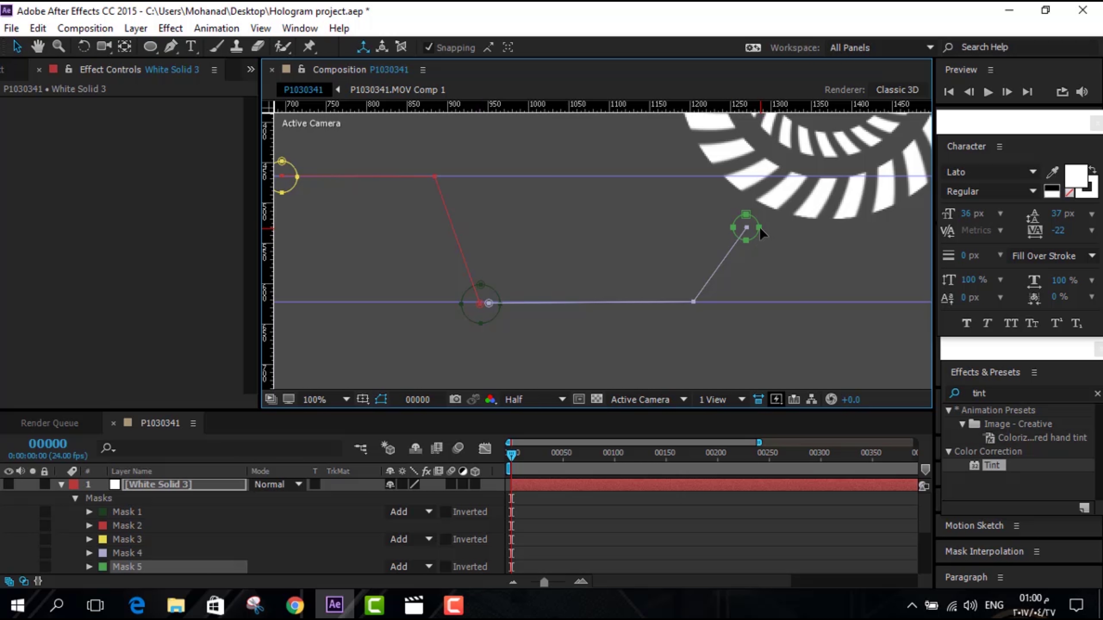
{"action": "double_click", "coordinate": [122, 567]}
{"action": "double_click", "coordinate": [861, 208]}
{"action": "left_click_drag", "start_coordinate": [863, 209], "coordinate": [867, 205]}
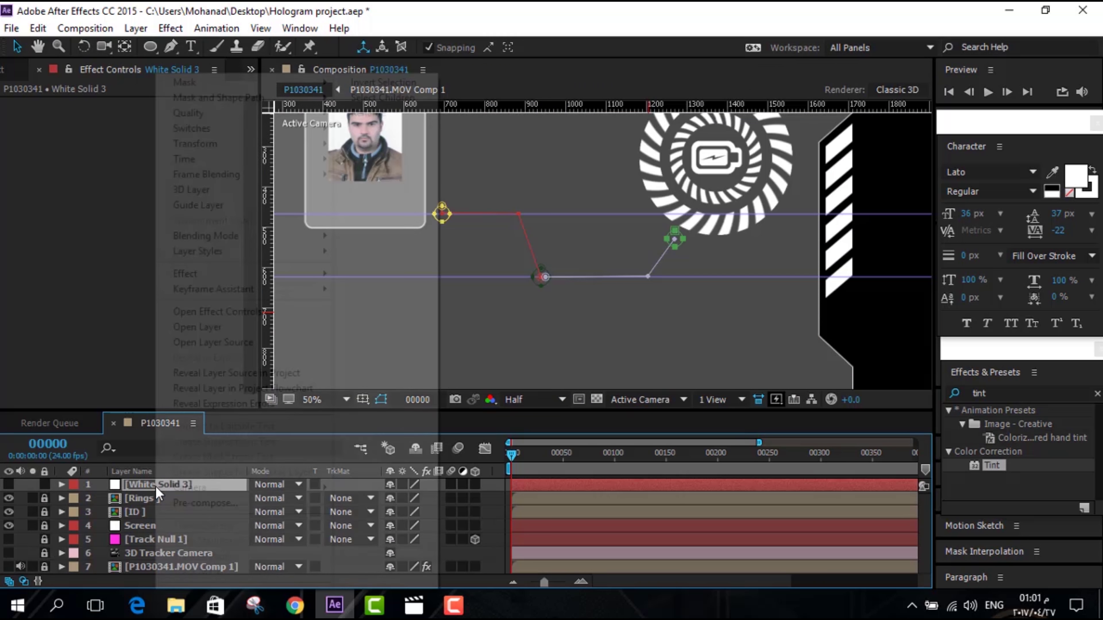
Rename the solid layer to 'lines'
{"action": "right_click", "coordinate": [155, 486]}
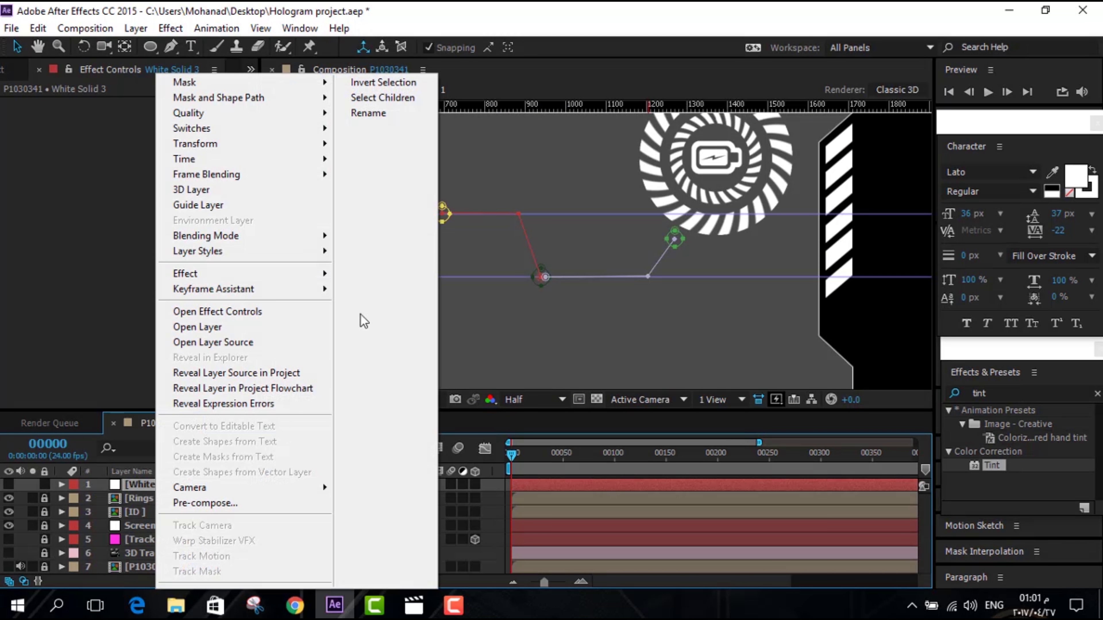
{"action": "left_click", "coordinate": [374, 114]}
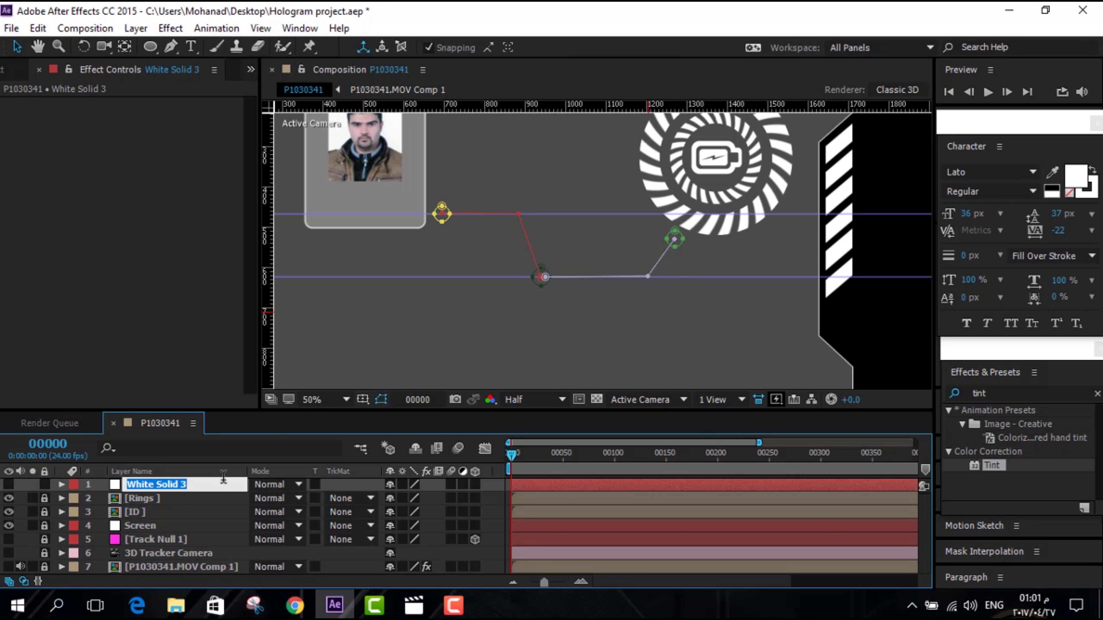
{"action": "key", "text": "BackSpace"}
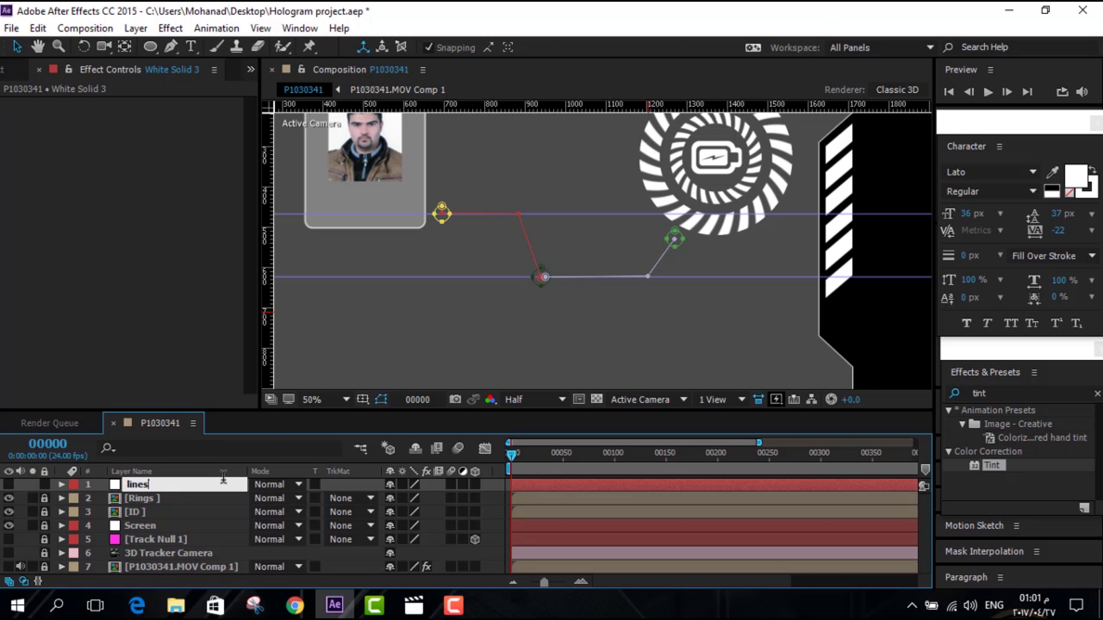
{"action": "key", "text": "Return"}
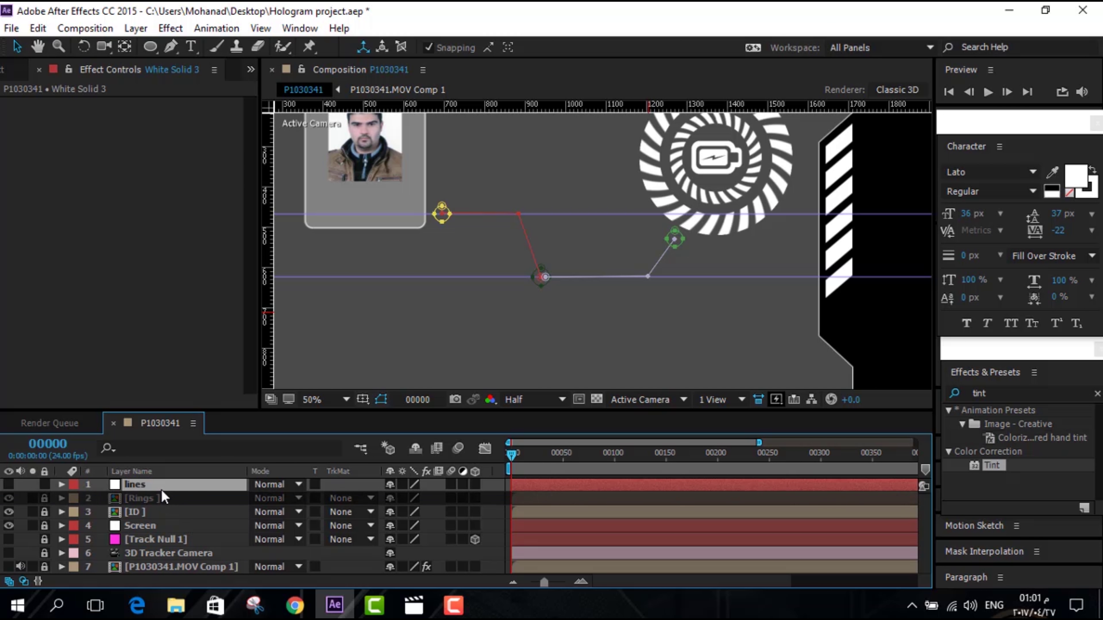
Add a Stroke effect along all masks sequentially at brush size 4, testing its End value
{"action": "right_click", "coordinate": [155, 483]}
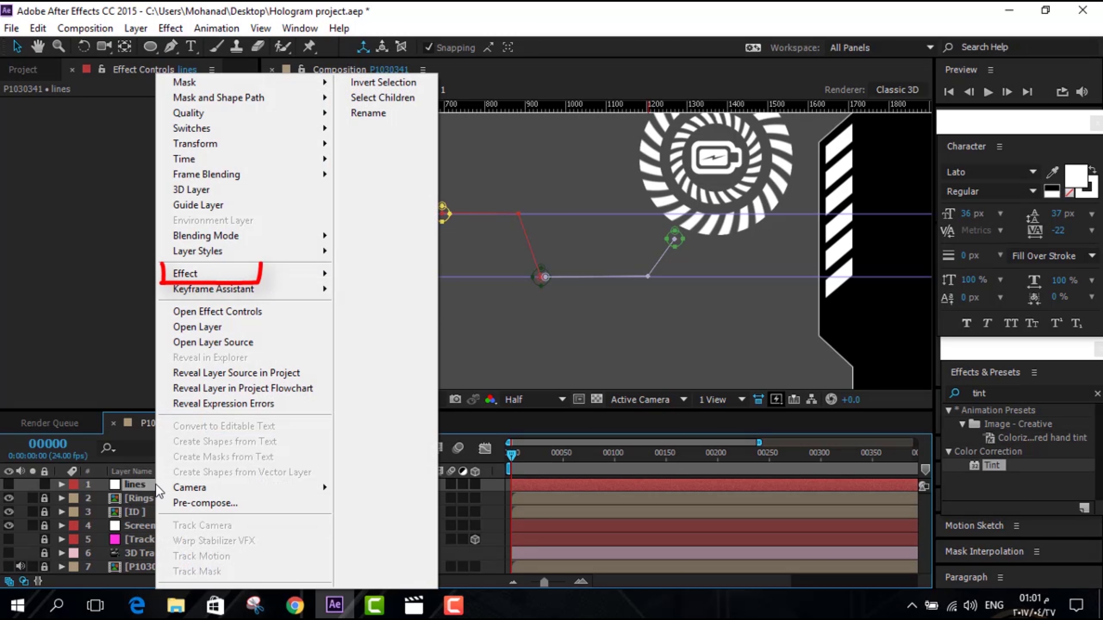
{"action": "mouse_move", "coordinate": [288, 282]}
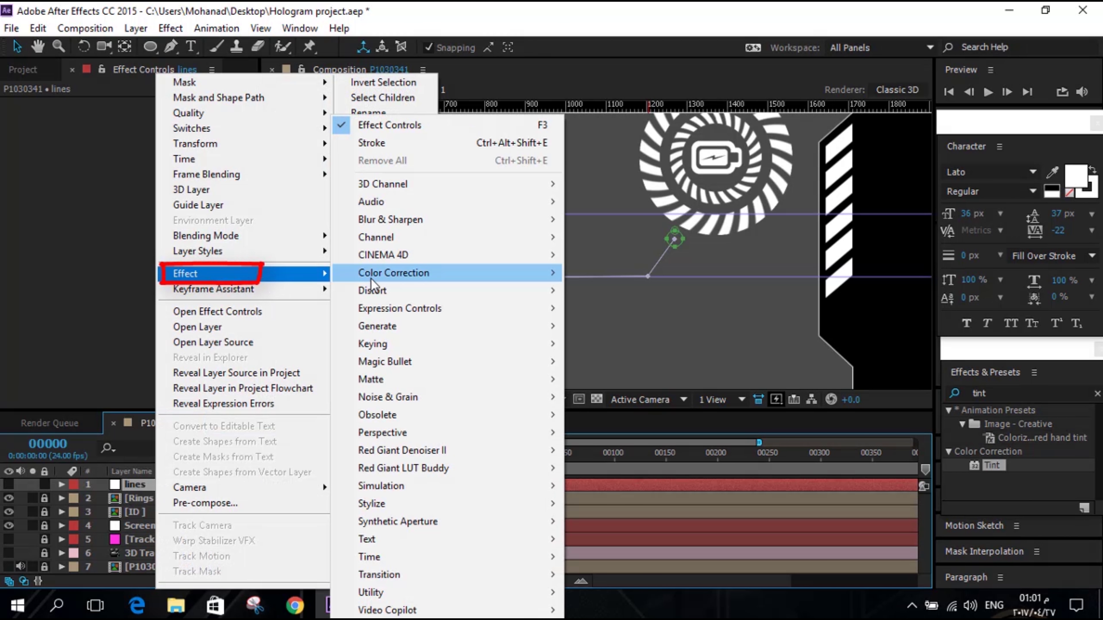
{"action": "mouse_move", "coordinate": [453, 330]}
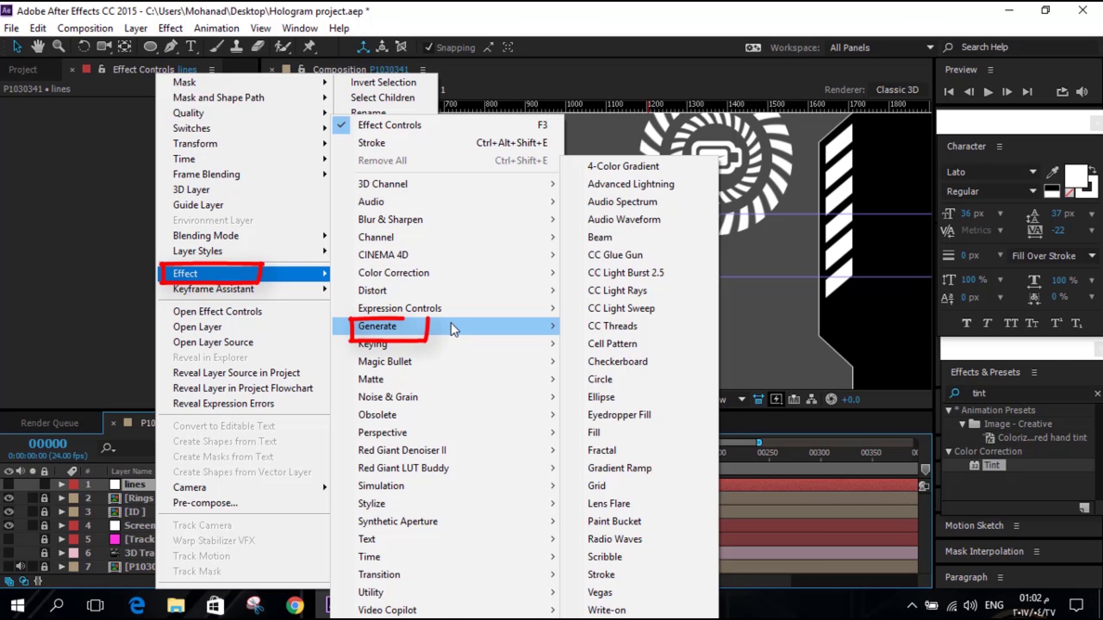
{"action": "left_click", "coordinate": [617, 575]}
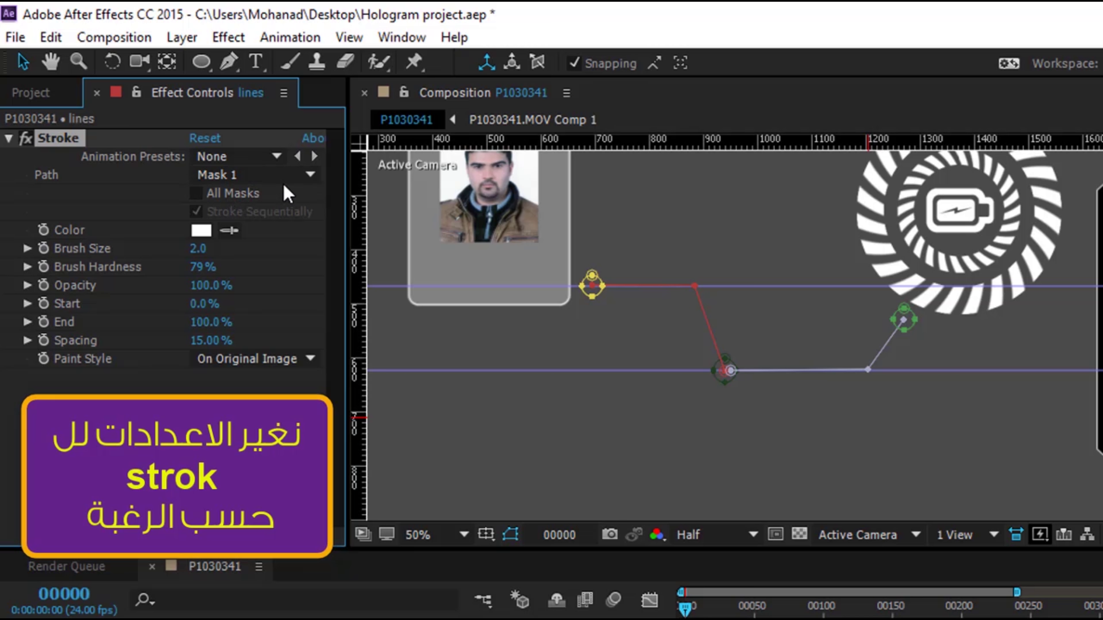
{"action": "left_click", "coordinate": [296, 175]}
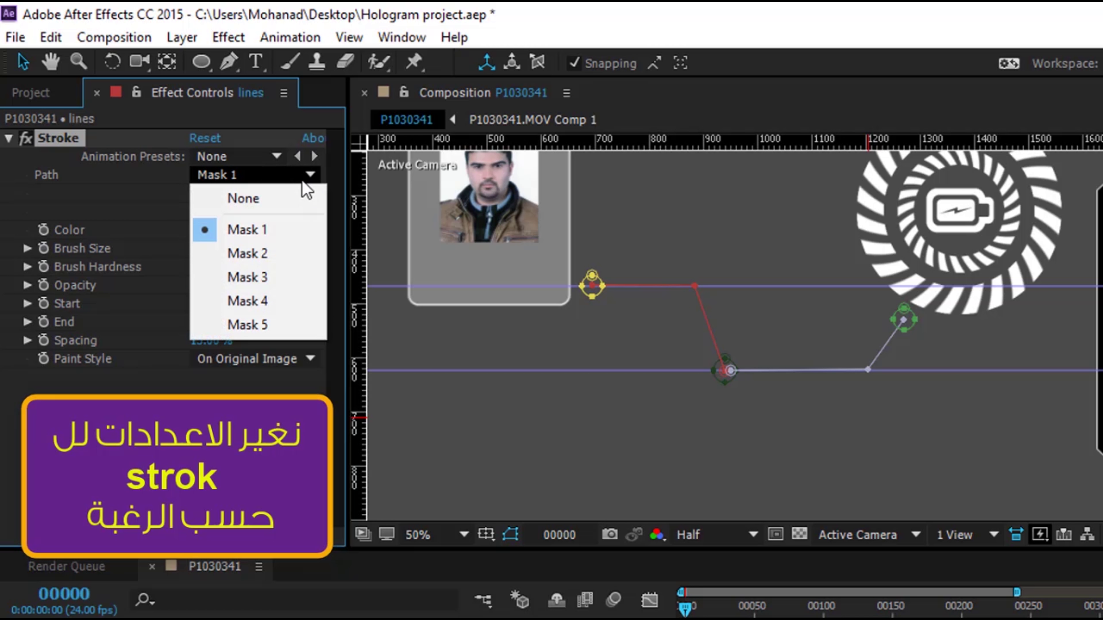
{"action": "left_click", "coordinate": [176, 188]}
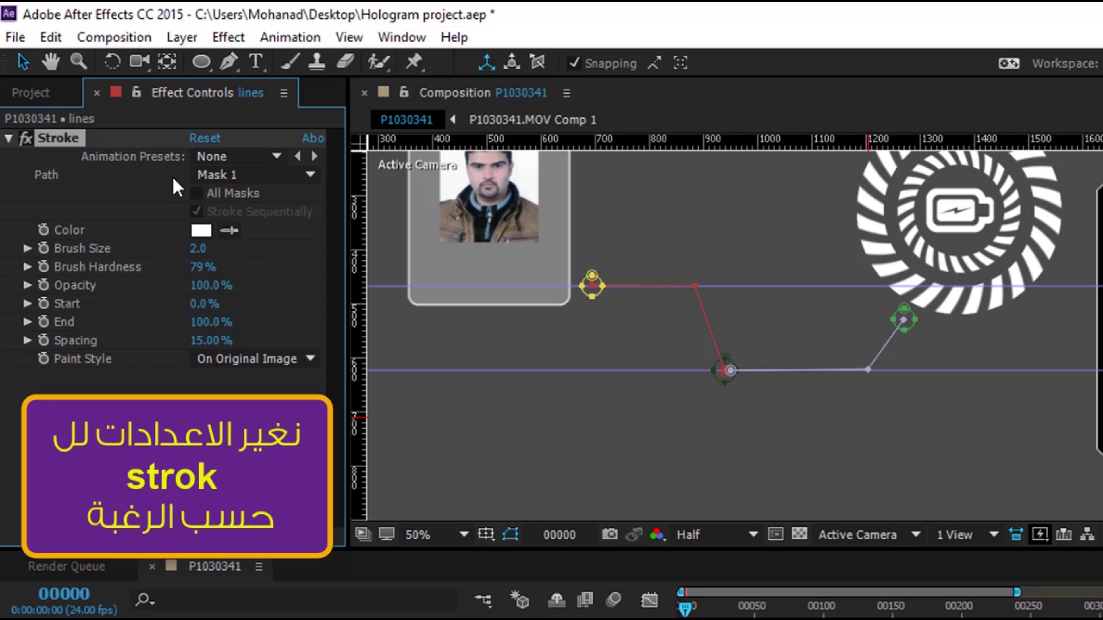
{"action": "left_click", "coordinate": [196, 193]}
{"action": "left_click", "coordinate": [196, 212]}
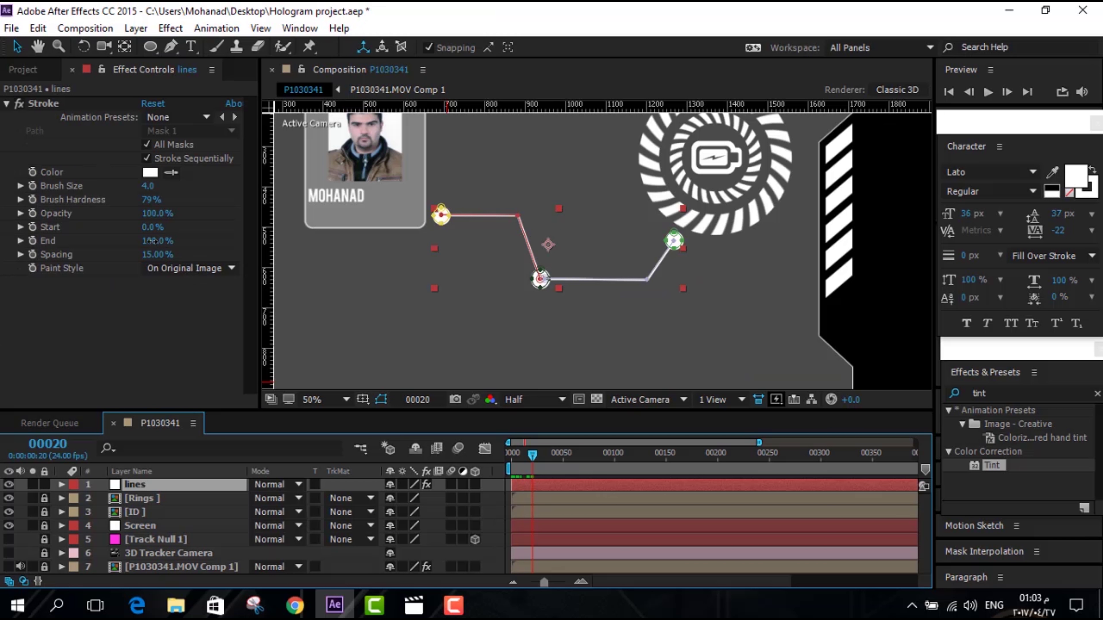
{"action": "left_click_drag", "start_coordinate": [151, 240], "coordinate": [144, 241]}
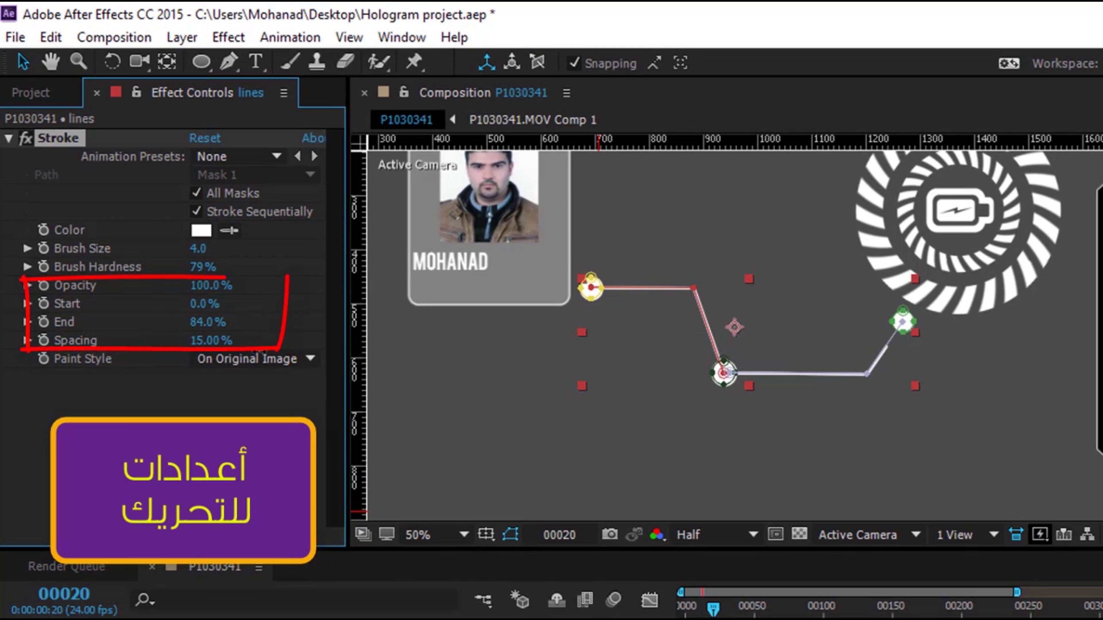
{"action": "mouse_move", "coordinate": [260, 351]}
{"action": "left_mouse_down"}
{"action": "mouse_move", "coordinate": [278, 352]}
{"action": "mouse_move", "coordinate": [165, 343]}
{"action": "mouse_move", "coordinate": [274, 339]}
{"action": "left_mouse_up"}
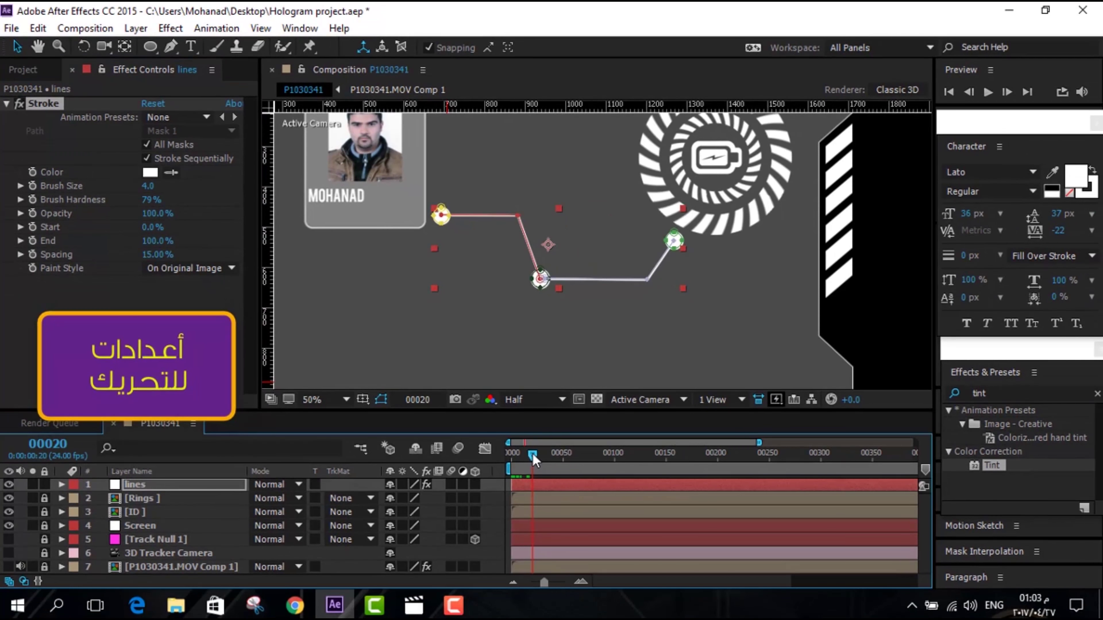
{"action": "left_click_drag", "start_coordinate": [532, 453], "coordinate": [513, 456]}
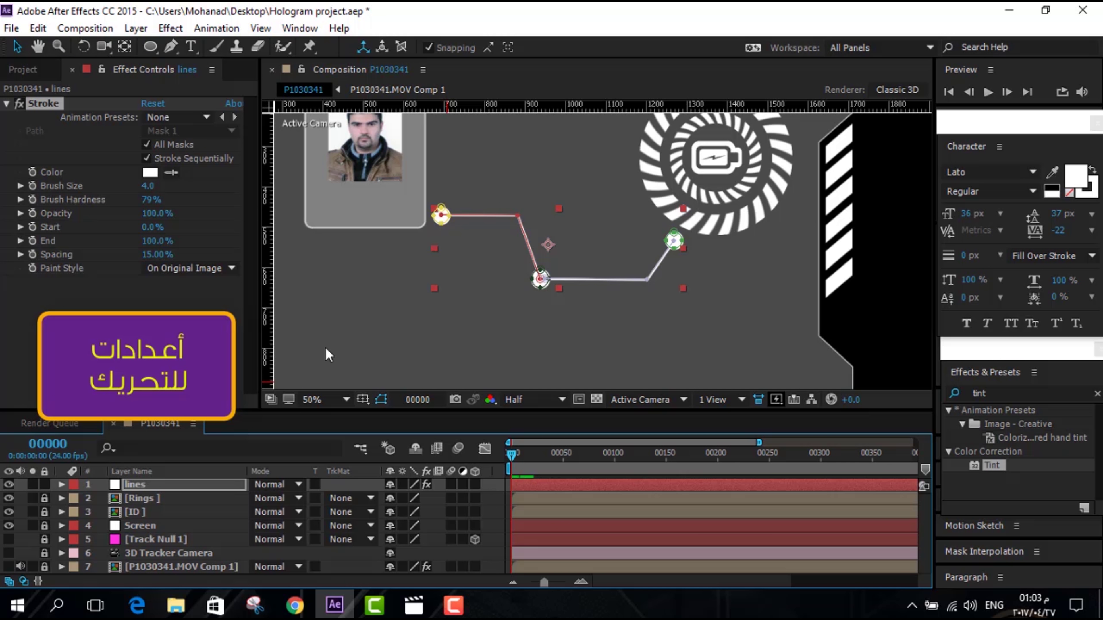
Keyframe Stroke End from 0% at frame 0 to 100% at frame 24 and preview the draw-on
{"action": "left_click", "coordinate": [35, 241]}
{"action": "left_click_drag", "start_coordinate": [156, 248], "coordinate": [93, 239]}
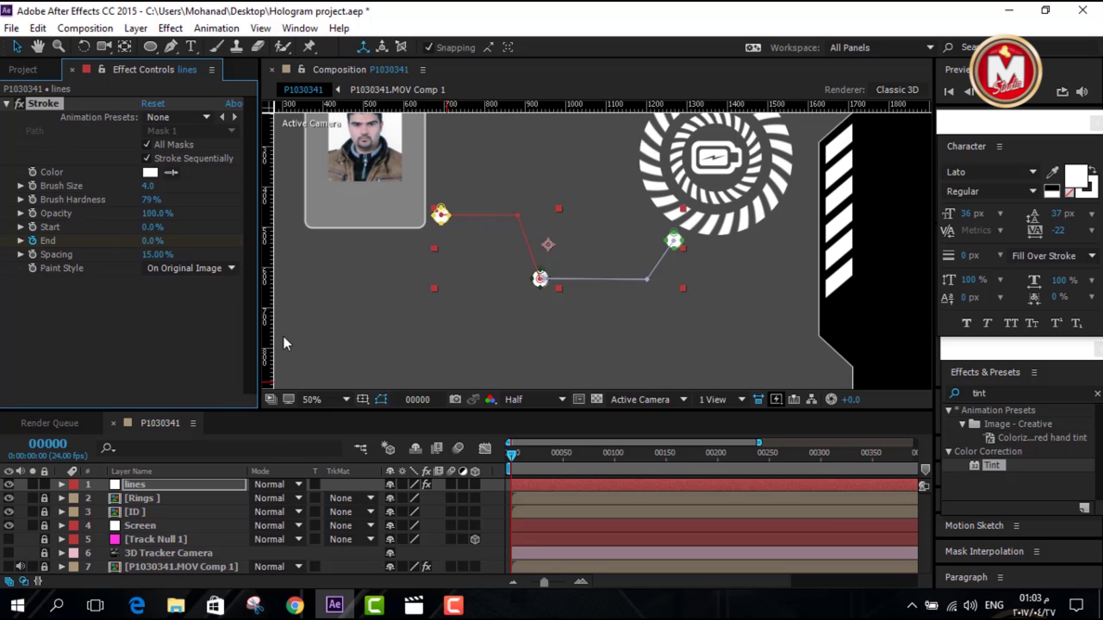
{"action": "left_click_drag", "start_coordinate": [511, 455], "coordinate": [537, 461]}
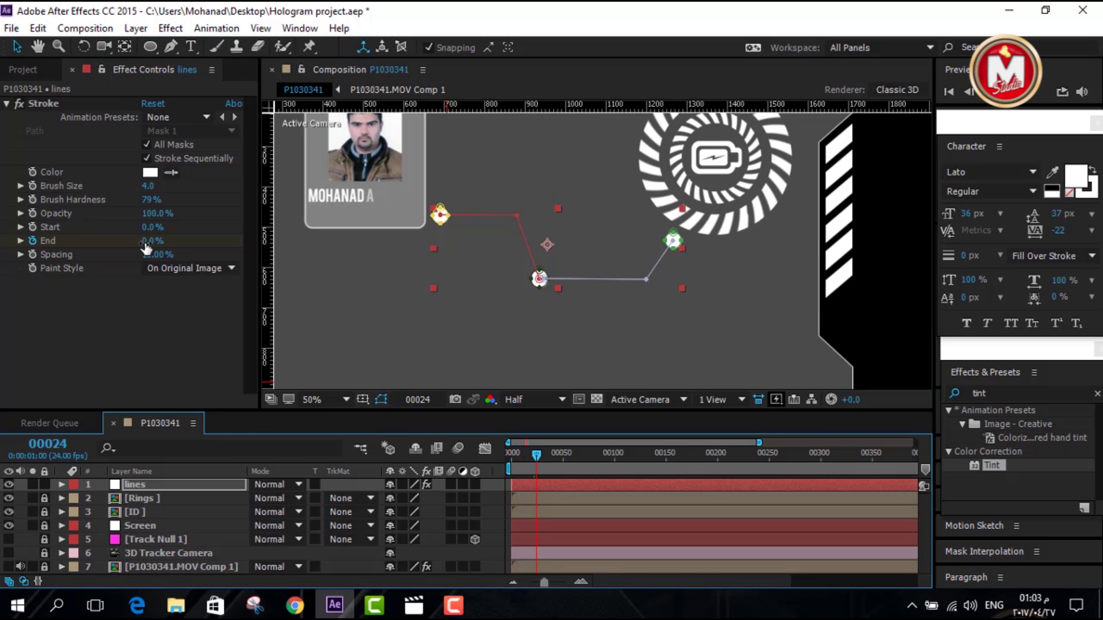
{"action": "left_click_drag", "start_coordinate": [144, 243], "coordinate": [80, 238]}
{"action": "key", "text": "Home"}
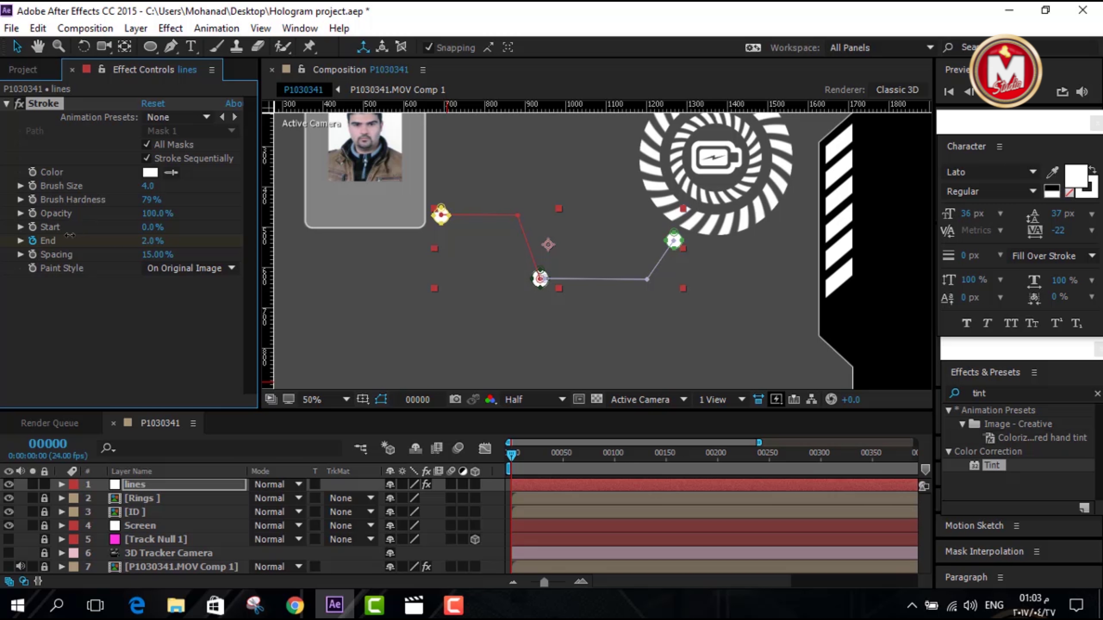
{"action": "left_click_drag", "start_coordinate": [511, 454], "coordinate": [537, 463]}
{"action": "left_click_drag", "start_coordinate": [146, 247], "coordinate": [238, 250]}
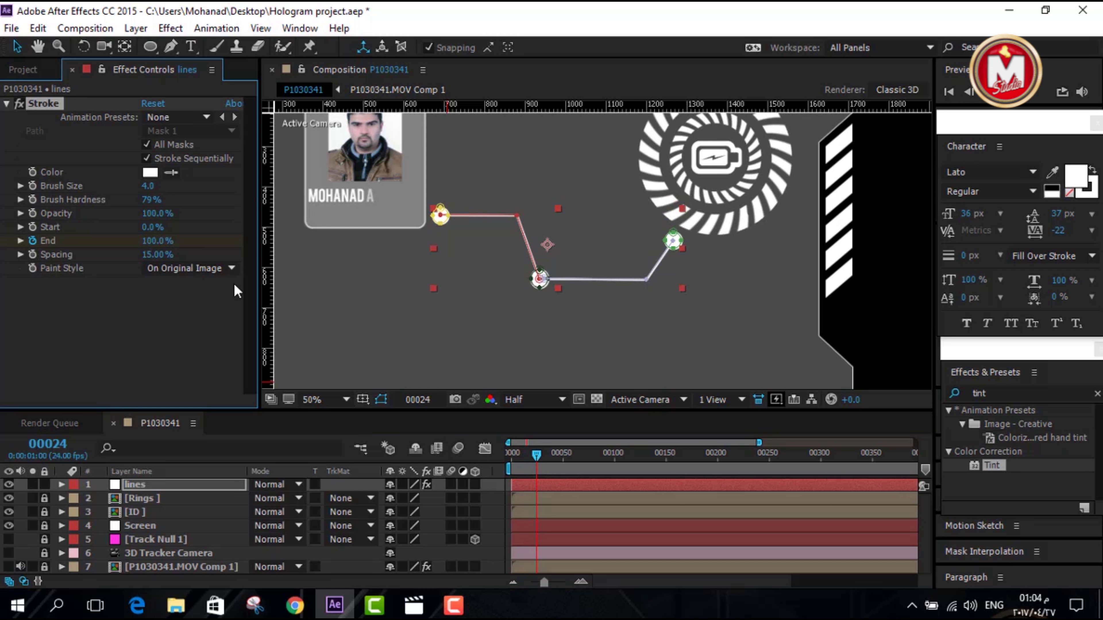
{"action": "left_click_drag", "start_coordinate": [537, 456], "coordinate": [499, 454]}
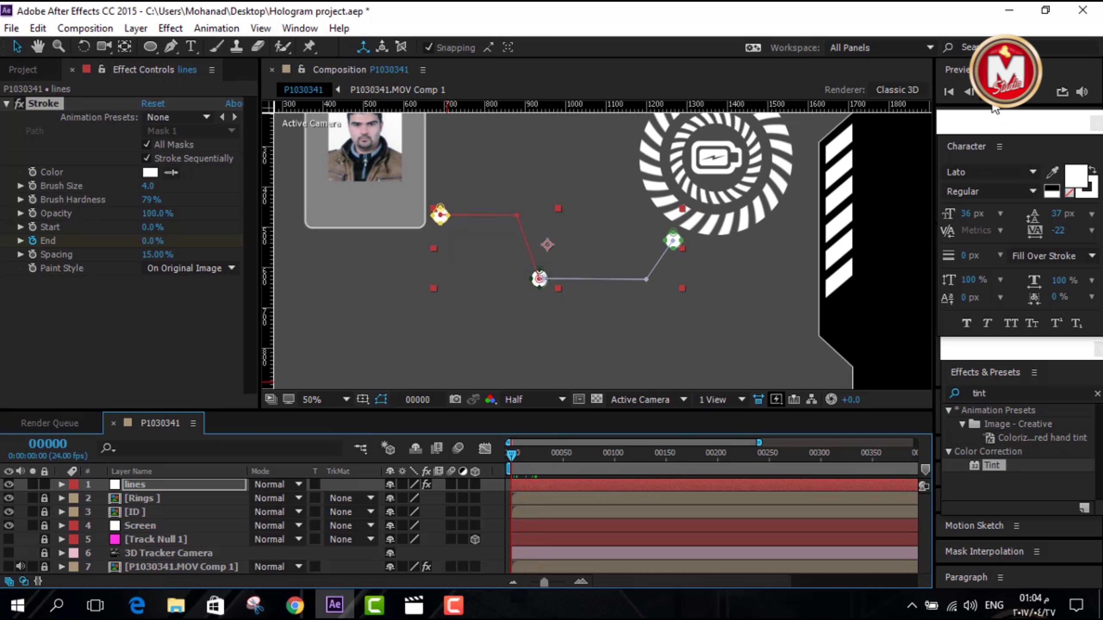
{"action": "left_click", "coordinate": [989, 92]}
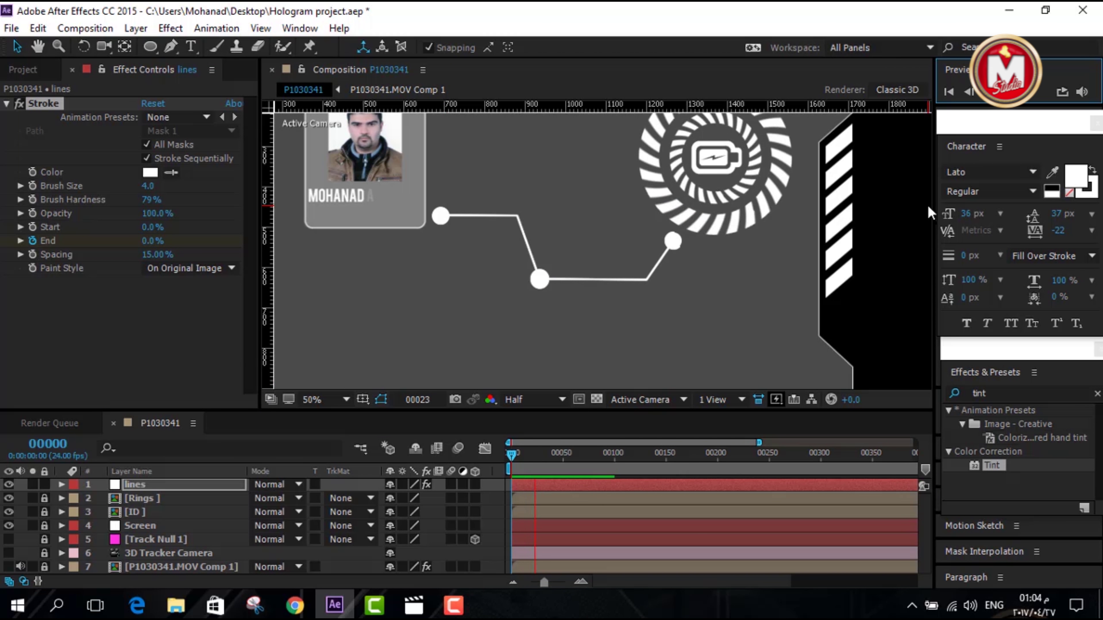
{"action": "left_click", "coordinate": [159, 485]}
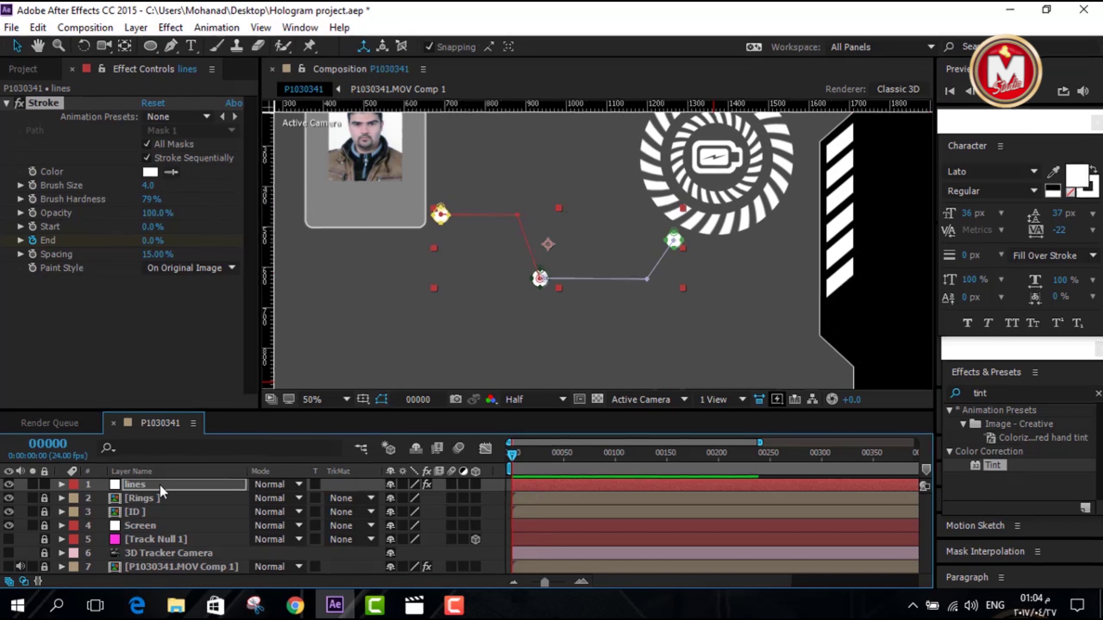
Pull Masks 1 and 2 of the lines layer inward with negative Mask Expansion
{"action": "key", "text": "m"}
{"action": "key", "text": "m"}
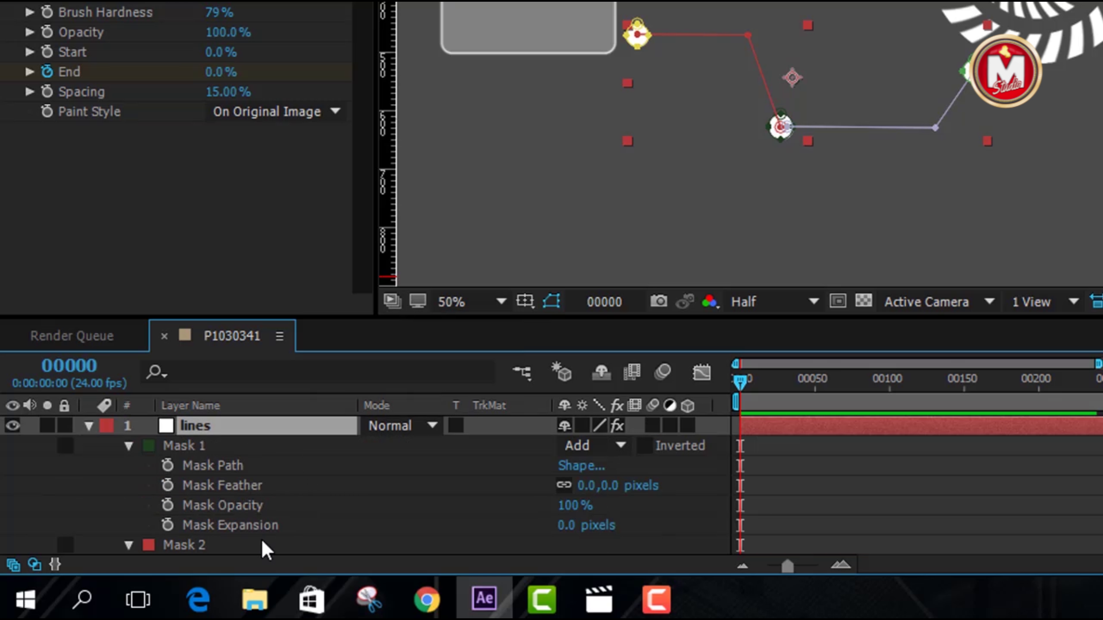
{"action": "left_click_drag", "start_coordinate": [567, 525], "coordinate": [546, 544]}
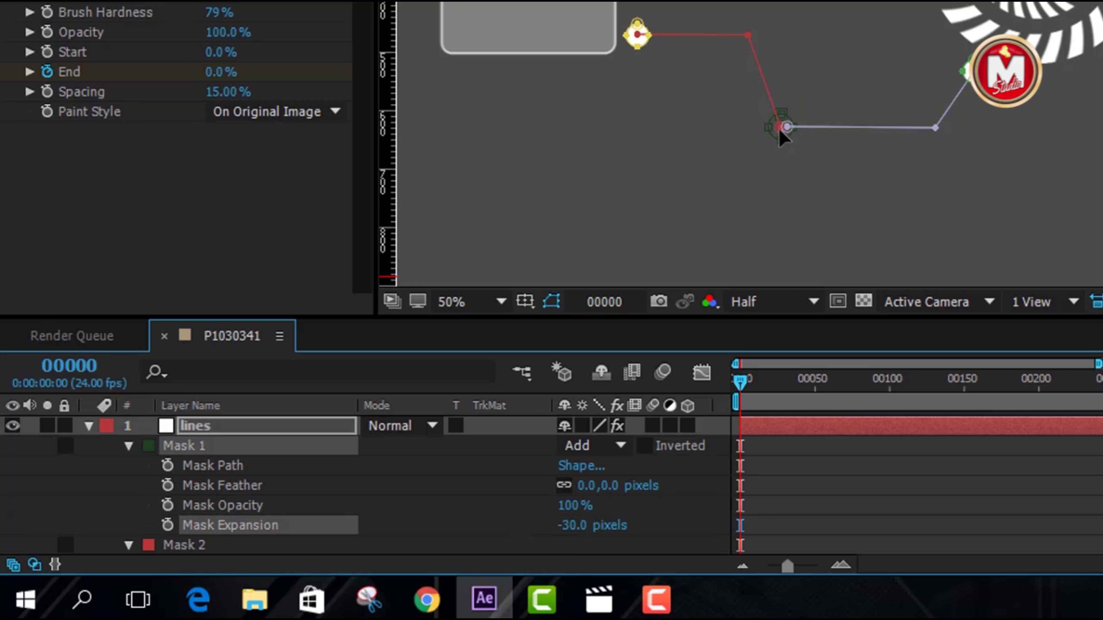
{"action": "key", "text": "space"}
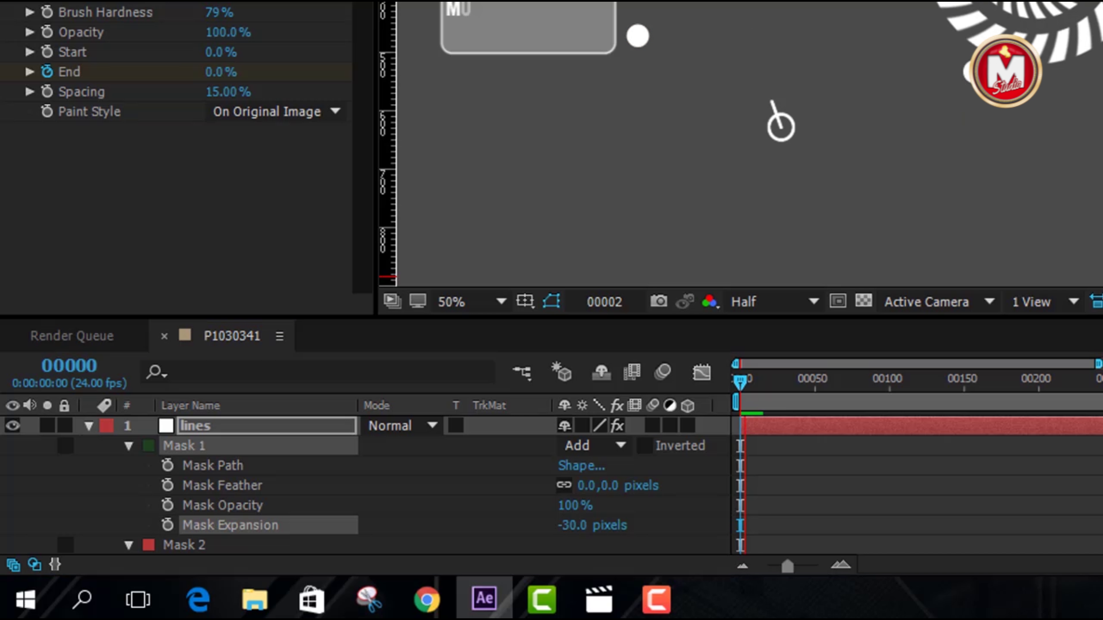
{"action": "key", "text": "space"}
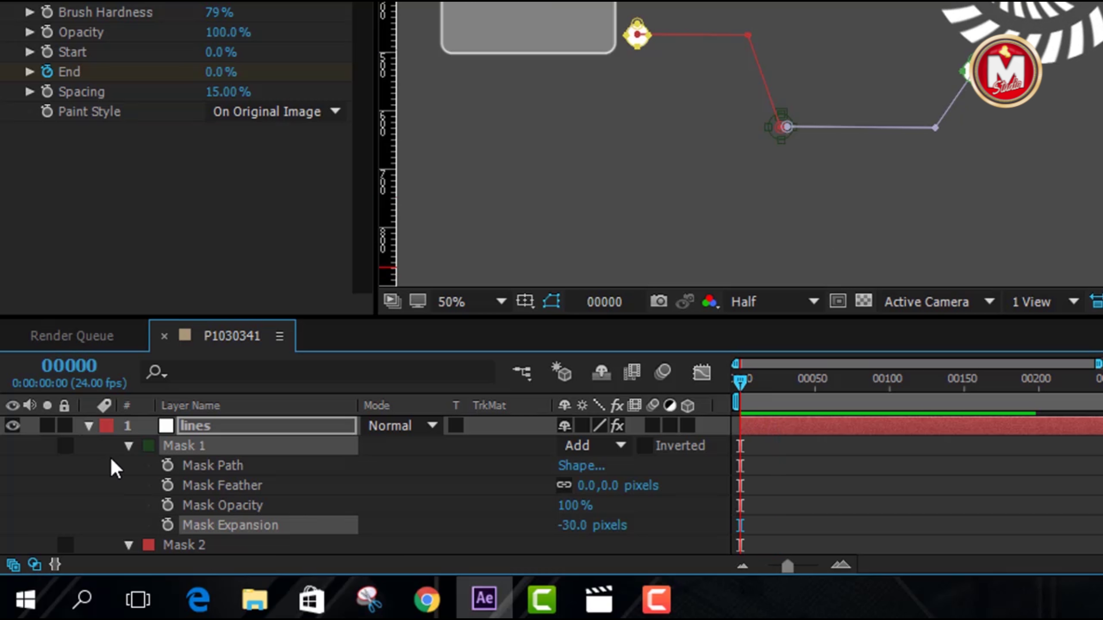
{"action": "left_click", "coordinate": [128, 446]}
{"action": "scroll", "coordinate": [680, 519], "scroll_direction": "down", "scroll_amount": 3}
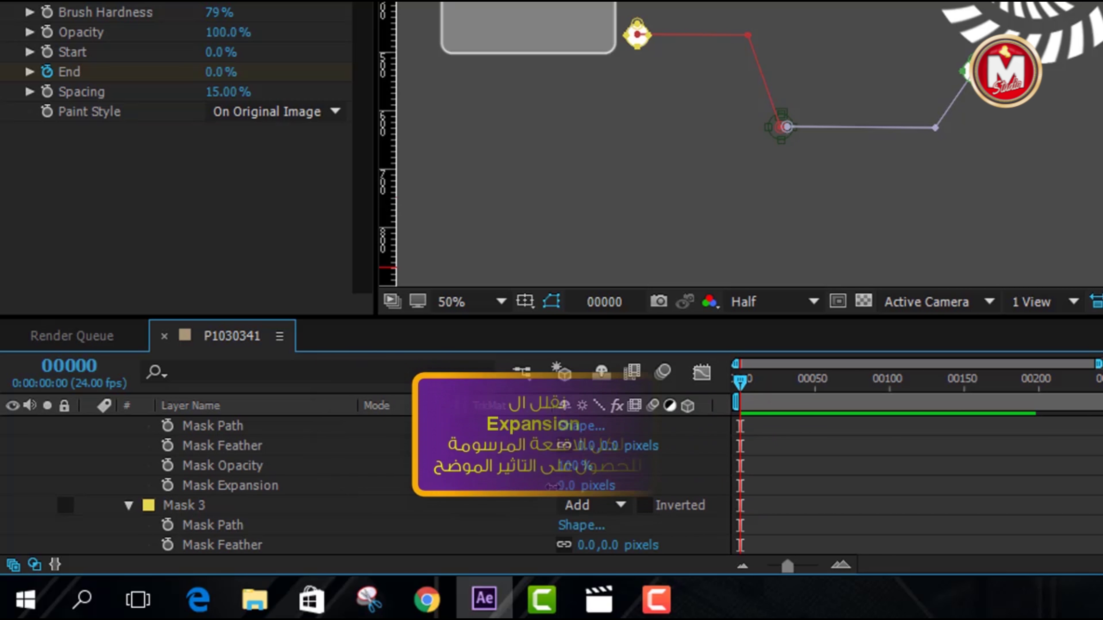
{"action": "left_click_drag", "start_coordinate": [567, 485], "coordinate": [531, 485]}
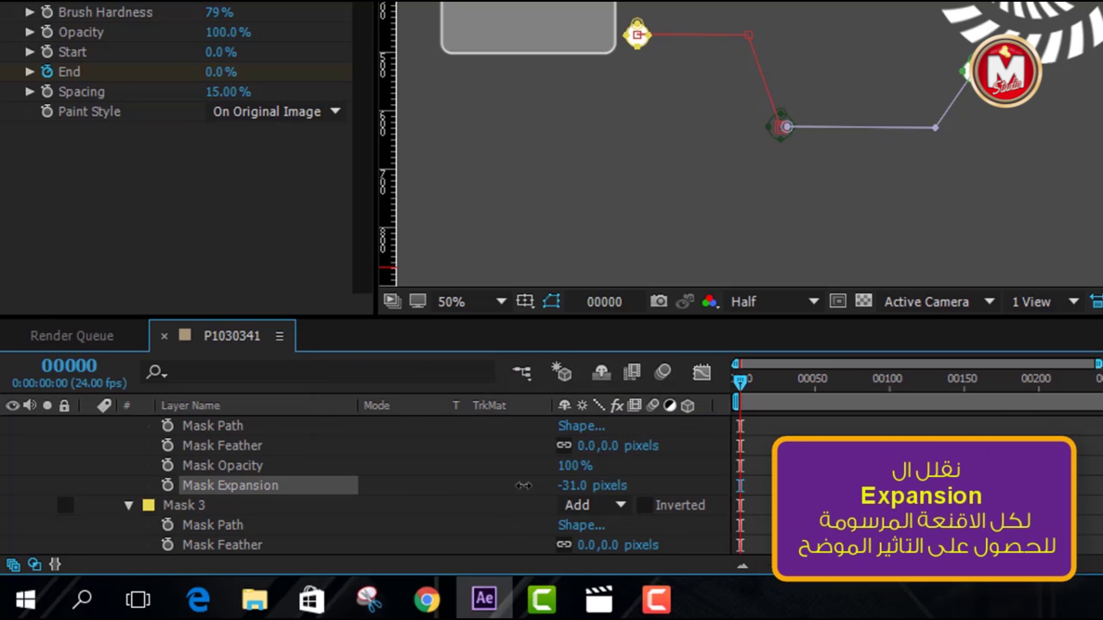
{"action": "scroll", "coordinate": [125, 463], "scroll_direction": "up", "scroll_amount": 2}
{"action": "left_click", "coordinate": [127, 463]}
Shrink the remaining masks with negative expansion, setting Mask 5 to -36 px
{"action": "scroll", "coordinate": [382, 500], "scroll_direction": "down", "scroll_amount": 2}
{"action": "left_click_drag", "start_coordinate": [565, 505], "coordinate": [538, 528]}
{"action": "left_click", "coordinate": [128, 425]}
{"action": "left_click", "coordinate": [129, 446]}
{"action": "scroll", "coordinate": [500, 508], "scroll_direction": "down", "scroll_amount": 2}
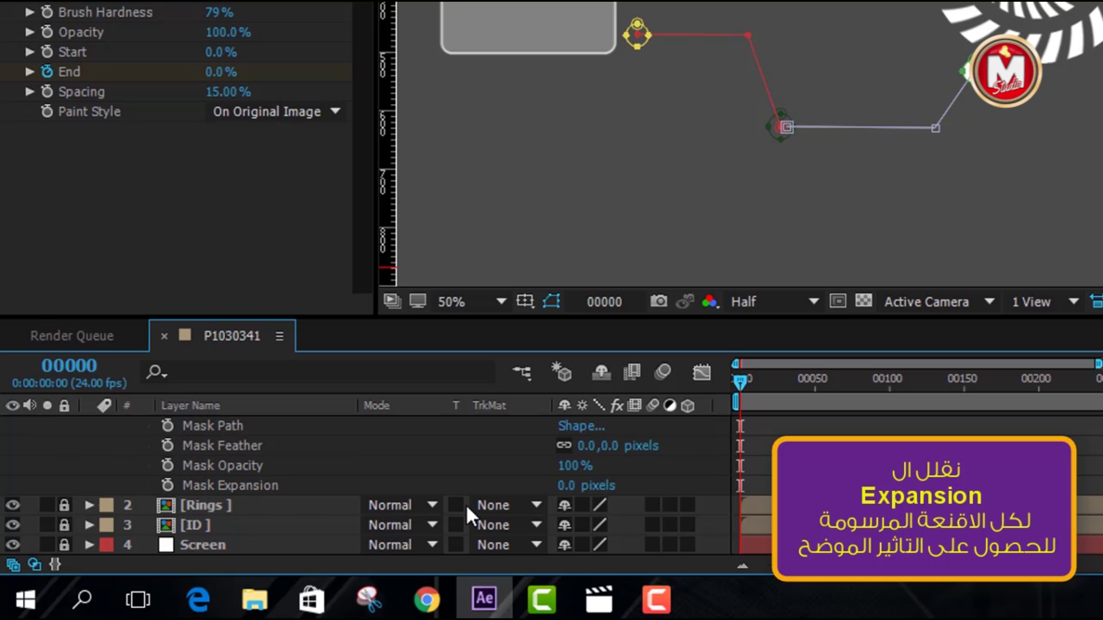
{"action": "left_click_drag", "start_coordinate": [565, 486], "coordinate": [532, 486]}
{"action": "scroll", "coordinate": [135, 468], "scroll_direction": "up", "scroll_amount": 2}
{"action": "left_click", "coordinate": [130, 463]}
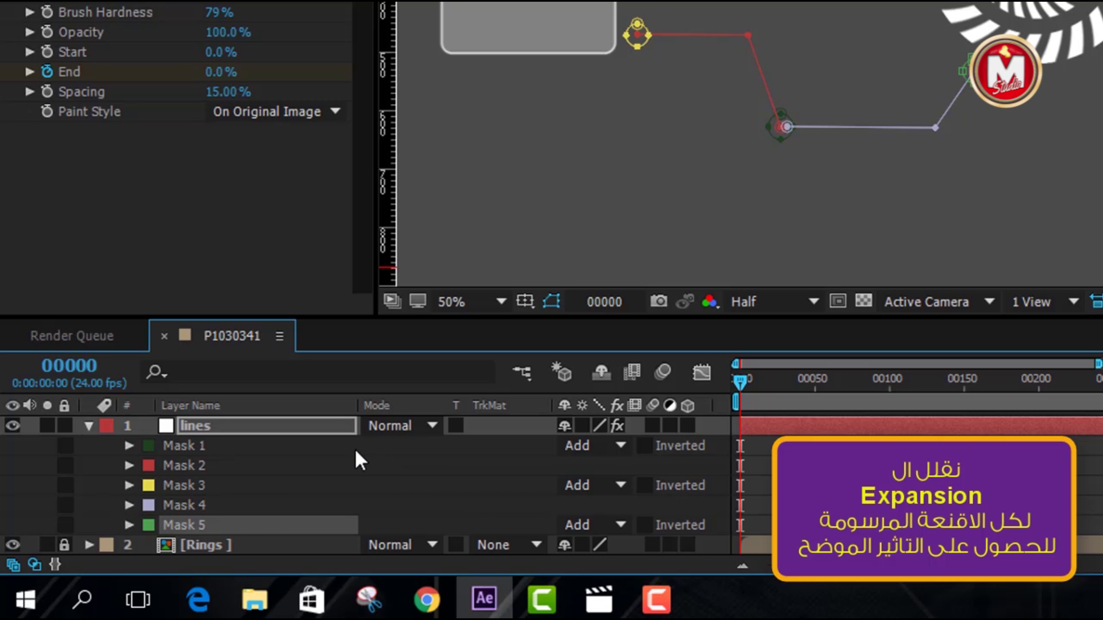
Collapse the lines layer, fit the composition in the viewer, and enlarge the viewer panel
{"action": "left_click", "coordinate": [89, 425]}
{"action": "left_click", "coordinate": [478, 301]}
{"action": "left_click", "coordinate": [505, 205]}
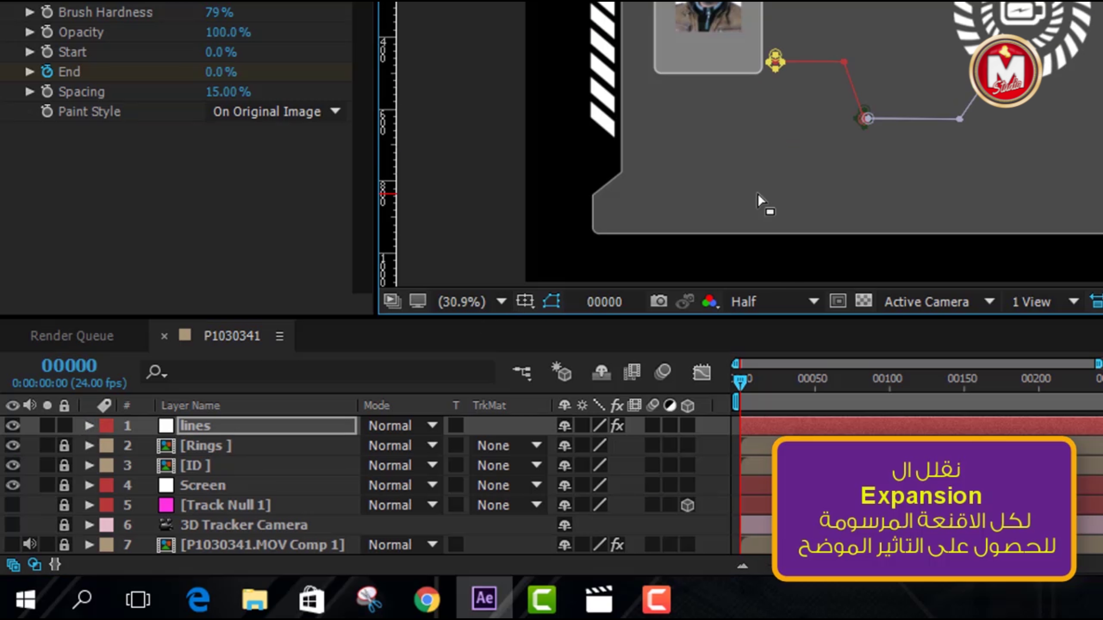
{"action": "left_click_drag", "start_coordinate": [839, 324], "coordinate": [820, 366]}
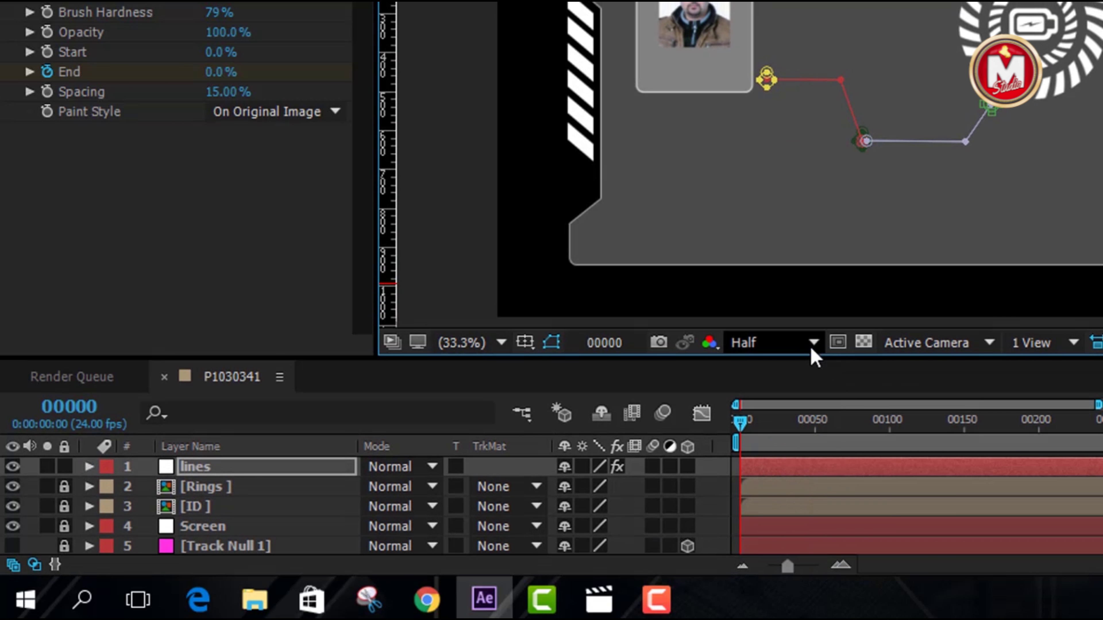
{"action": "left_click", "coordinate": [813, 343]}
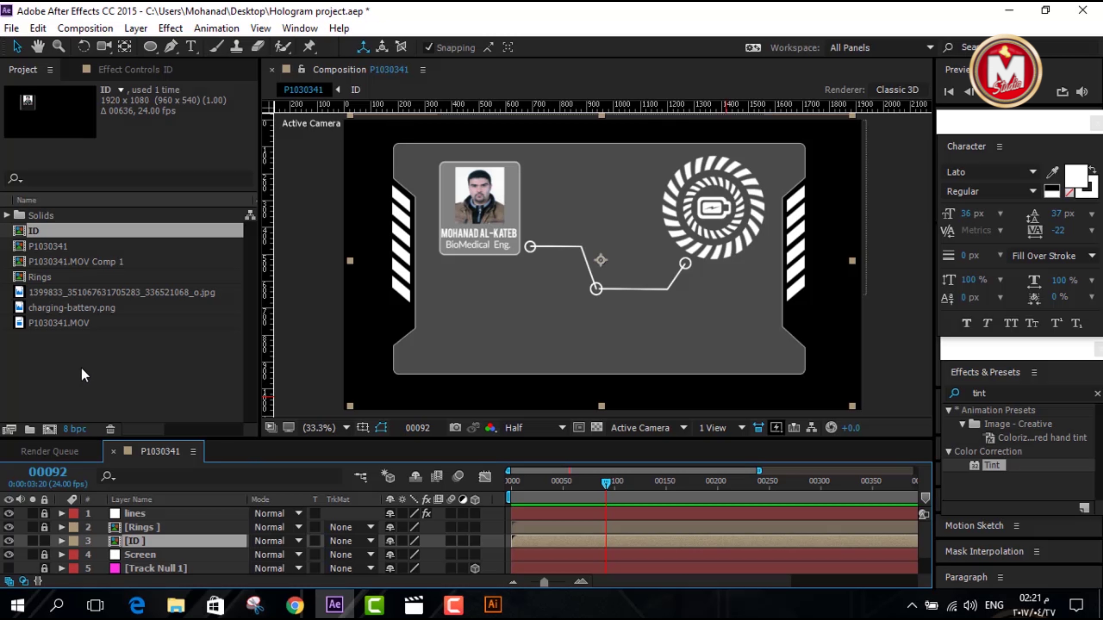
Import Heart Strok.eps, lock the ID layer, add White Solid 4, and place the heartbeat on the card
{"action": "double_click", "coordinate": [82, 368]}
{"action": "double_click", "coordinate": [841, 192]}
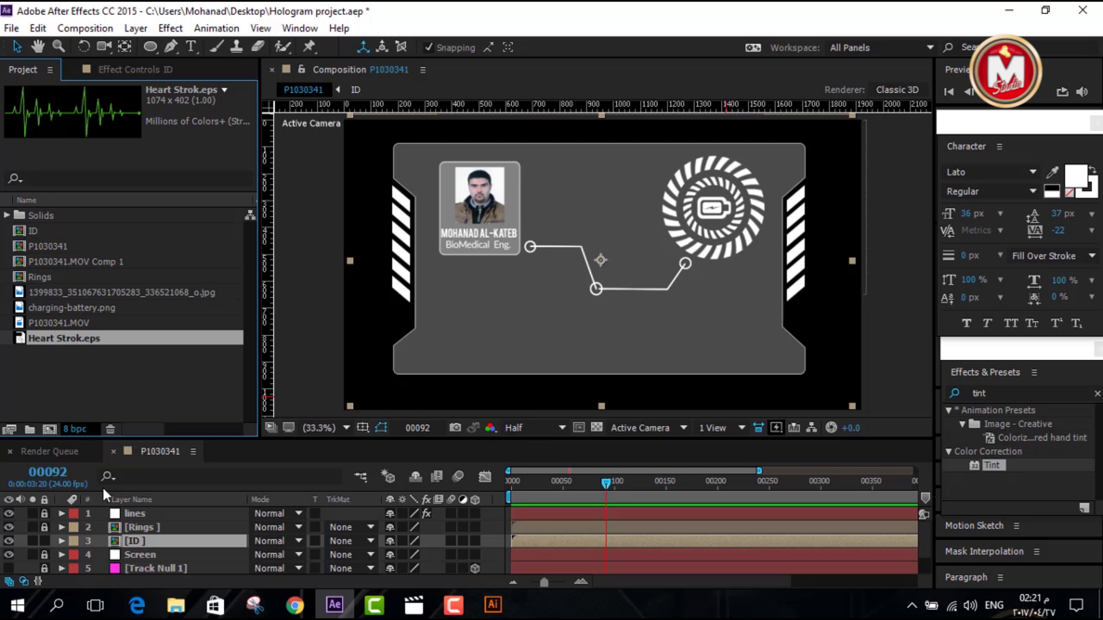
{"action": "left_click", "coordinate": [44, 541]}
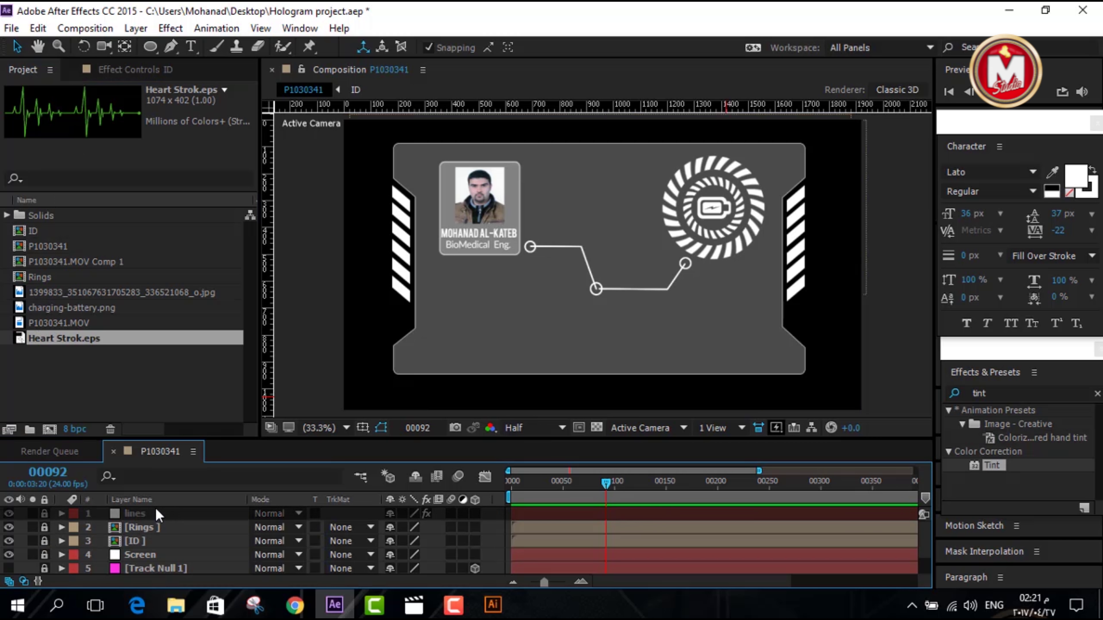
{"action": "key", "text": "ctrl+y"}
{"action": "key", "text": "Return"}
{"action": "left_click_drag", "start_coordinate": [62, 338], "coordinate": [509, 322]}
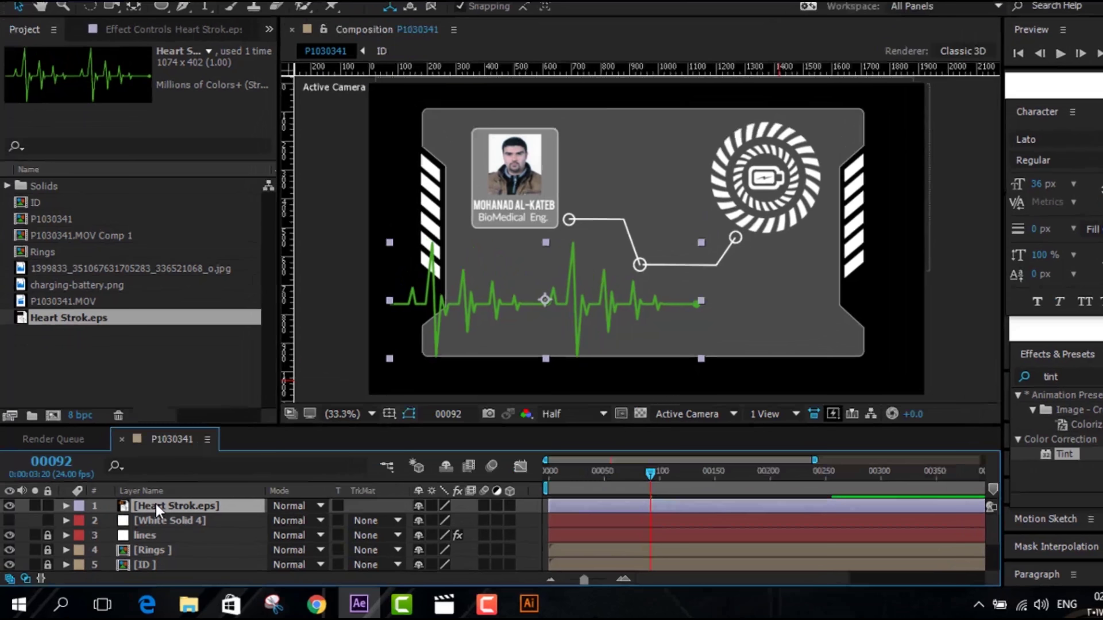
Convert the Heart Strok.eps layer into a Heart Strok Outlines shape layer and expand its properties
{"action": "right_click", "coordinate": [145, 514]}
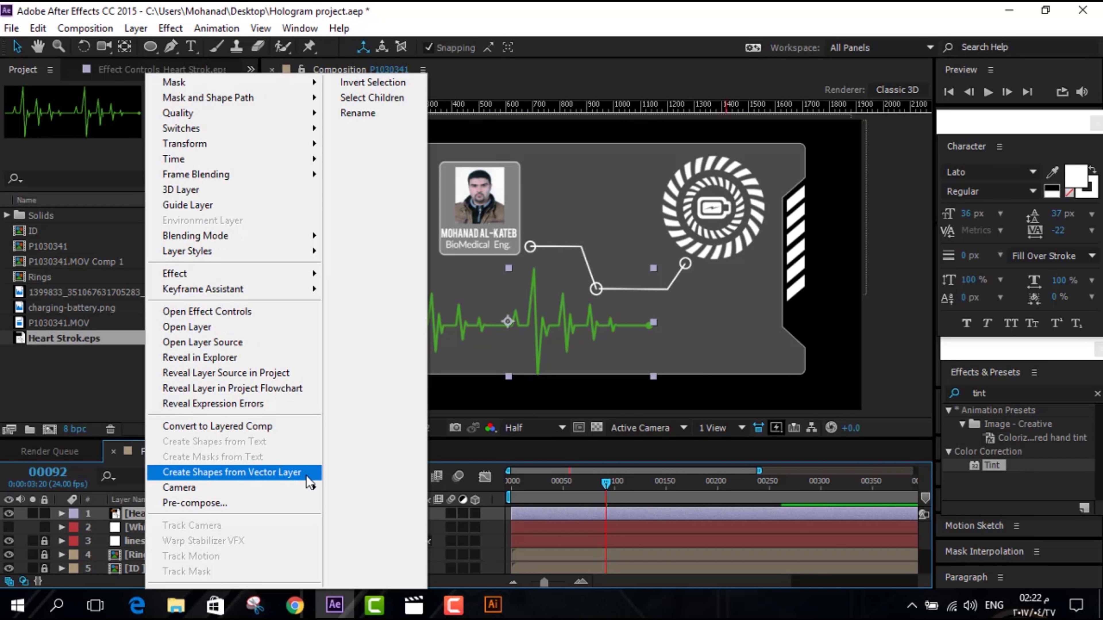
{"action": "left_click", "coordinate": [306, 474]}
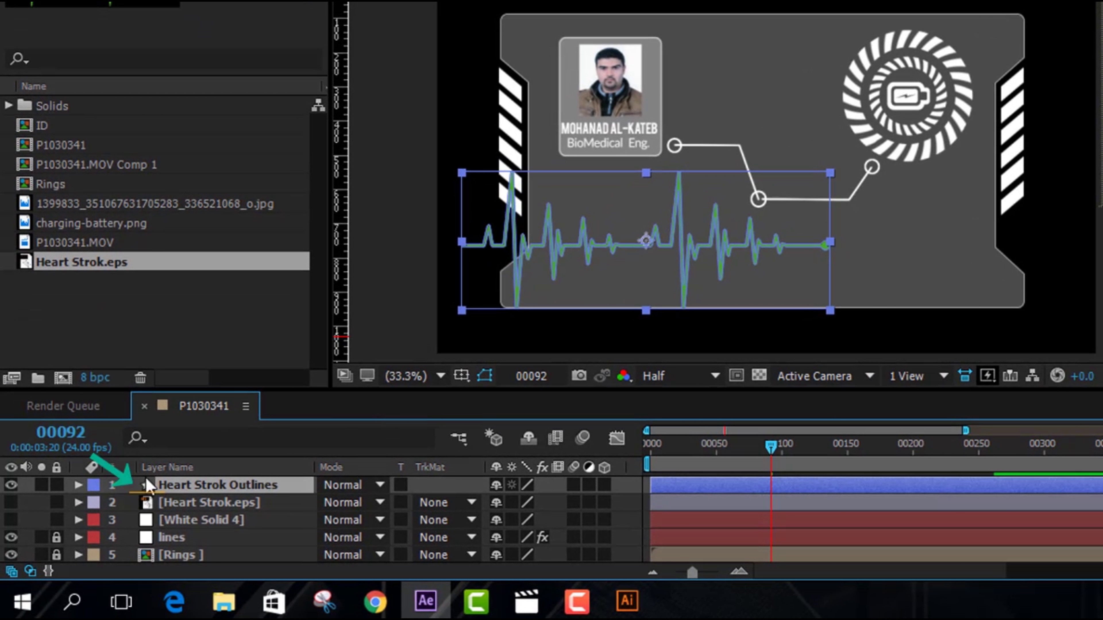
{"action": "left_click", "coordinate": [78, 485]}
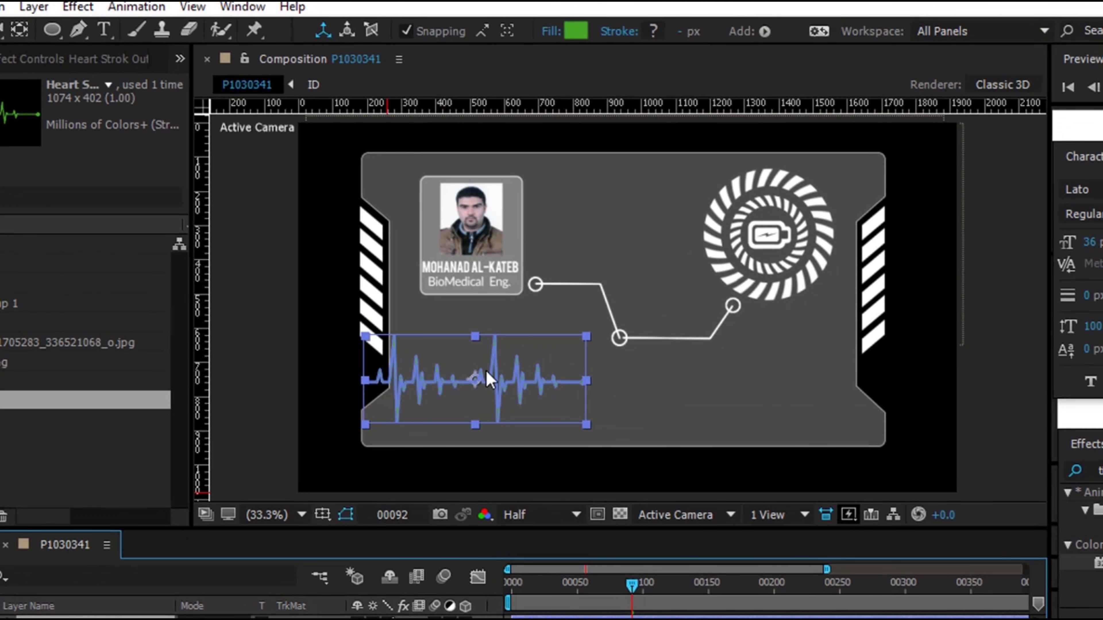
Add a rectangular mask to the heartbeat shape layer and pull its left edge inward
{"action": "right_click", "coordinate": [625, 232]}
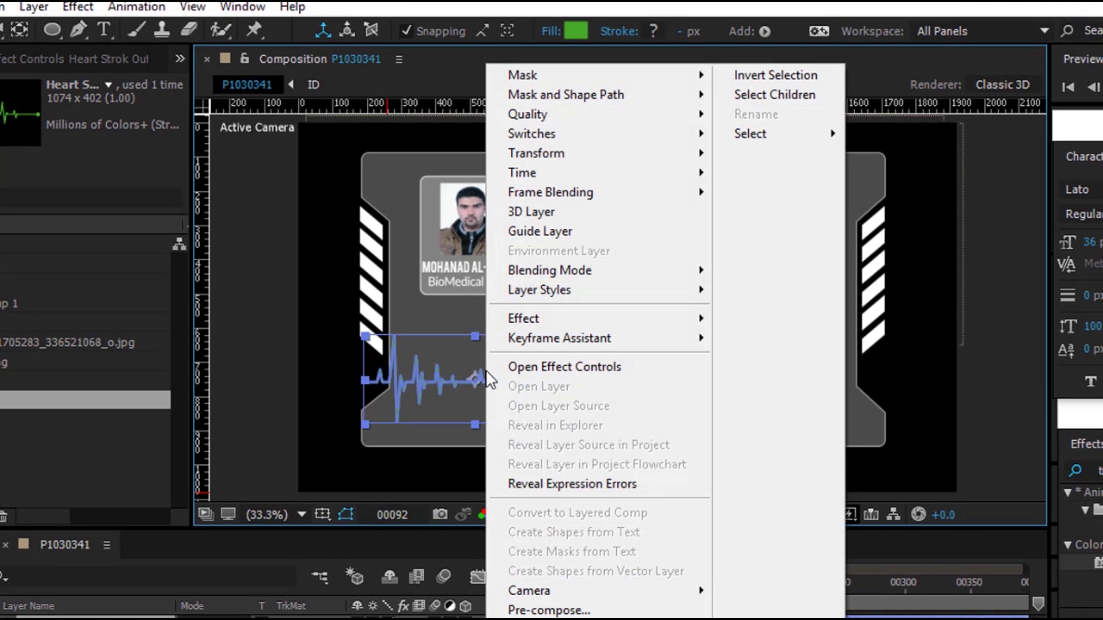
{"action": "mouse_move", "coordinate": [534, 76]}
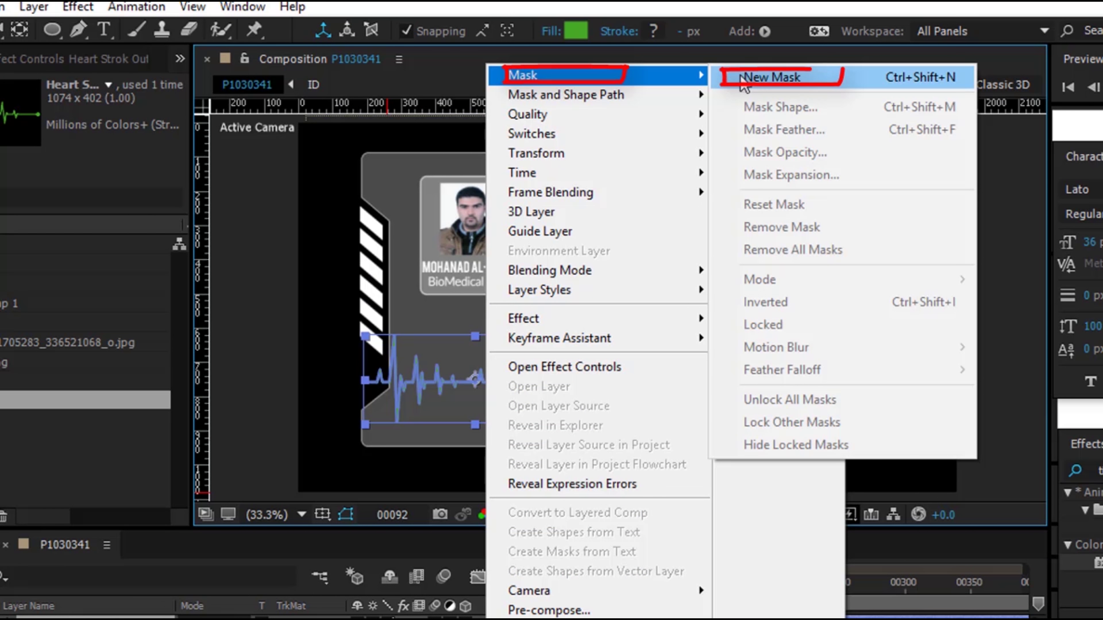
{"action": "left_click", "coordinate": [744, 80]}
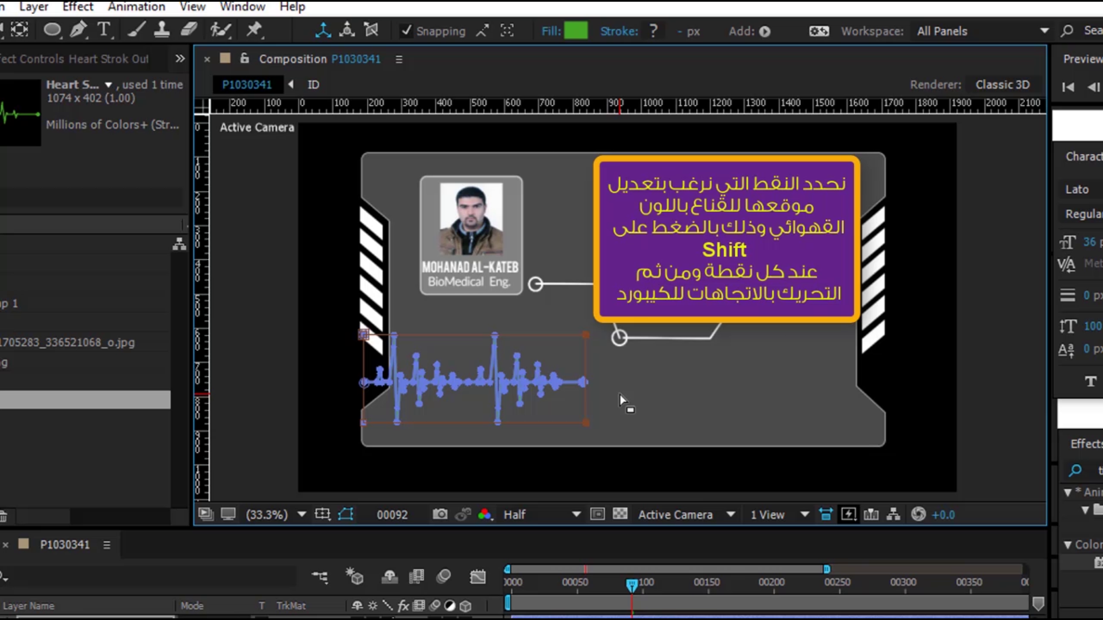
{"action": "key", "text": "shift+Left"}
{"action": "key", "text": "shift+Left"}
{"action": "key", "text": "shift+Left"}
{"action": "key", "text": "shift+Left"}
{"action": "key", "text": "shift+Left"}
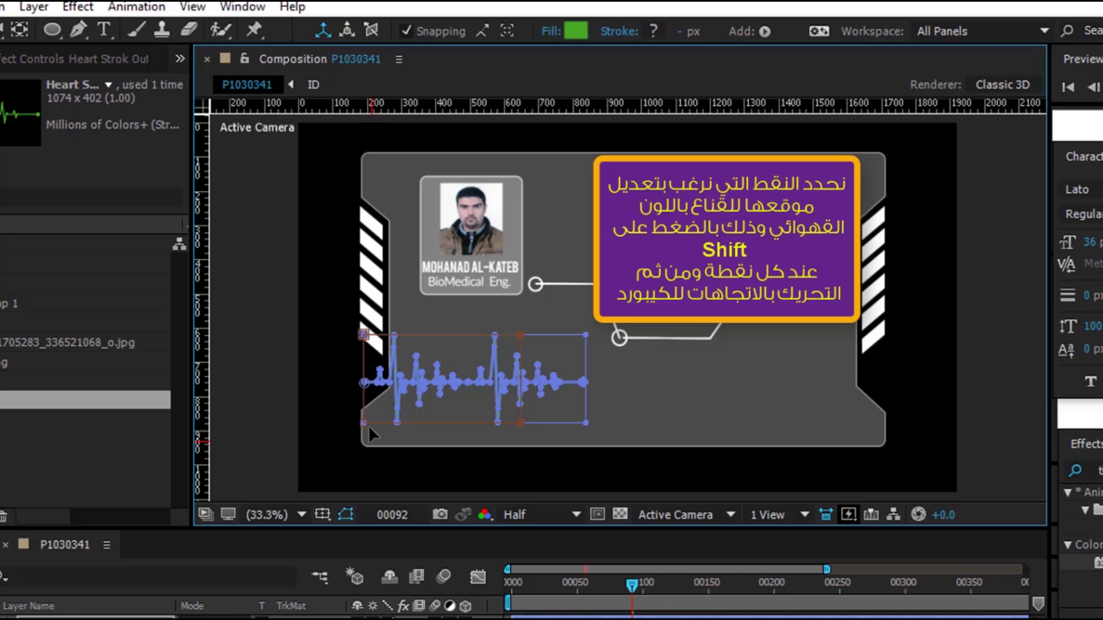
{"action": "left_click", "coordinate": [364, 336], "text": "shift"}
{"action": "left_click", "coordinate": [364, 423], "text": "shift"}
{"action": "key", "text": "shift+Right"}
{"action": "key", "text": "shift+Right"}
{"action": "key", "text": "shift+Right"}
{"action": "key", "text": "shift+Right"}
{"action": "key", "text": "shift+Right"}
{"action": "key", "text": "shift+Right"}
{"action": "key", "text": "shift+Right"}
{"action": "key", "text": "shift+Right"}
{"action": "key", "text": "shift+Right"}
{"action": "key", "text": "shift+Right"}
{"action": "key", "text": "shift+Right"}
{"action": "key", "text": "shift+Right"}
{"action": "key", "text": "shift+Right"}
{"action": "key", "text": "shift+Right"}
{"action": "key", "text": "shift+Right"}
{"action": "key", "text": "shift+Right"}
{"action": "key", "text": "shift+Right"}
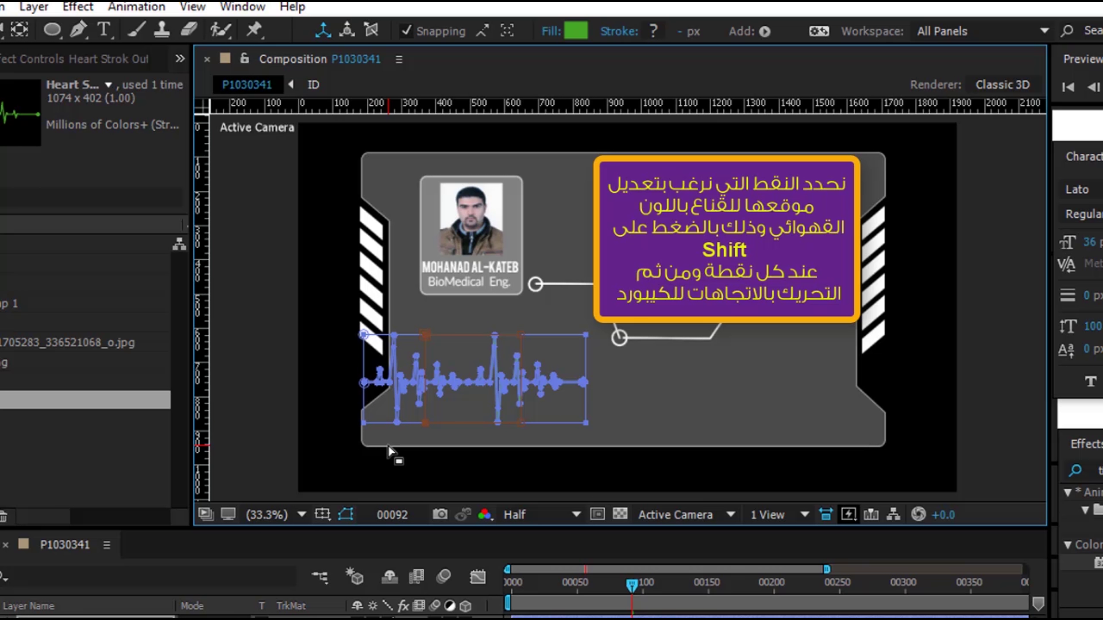
{"action": "key", "text": "shift+Left"}
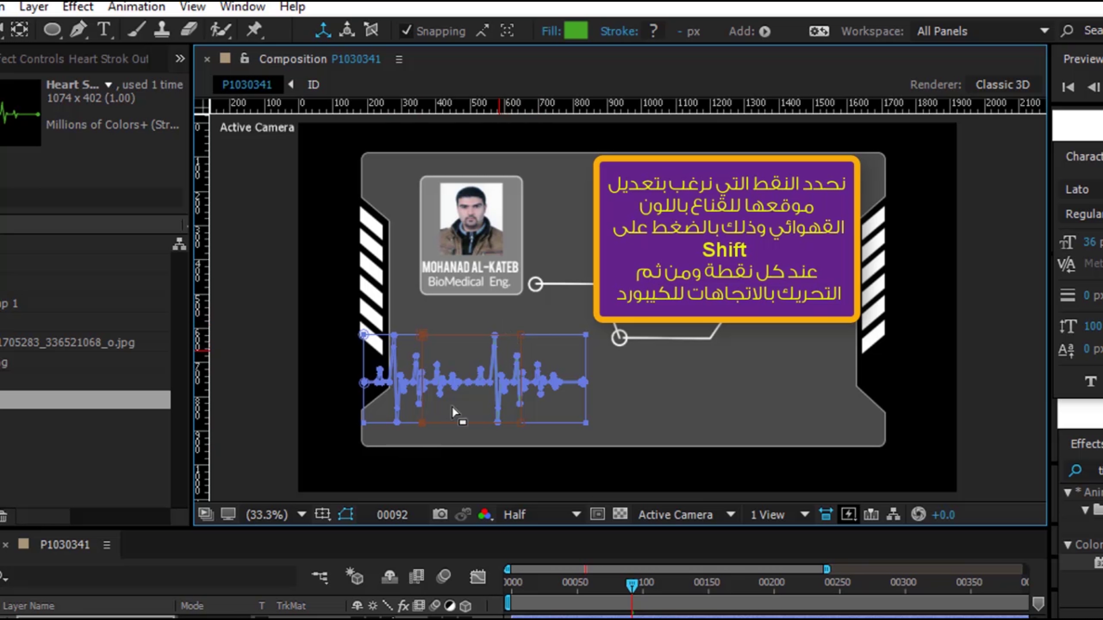
{"action": "left_click", "coordinate": [393, 617]}
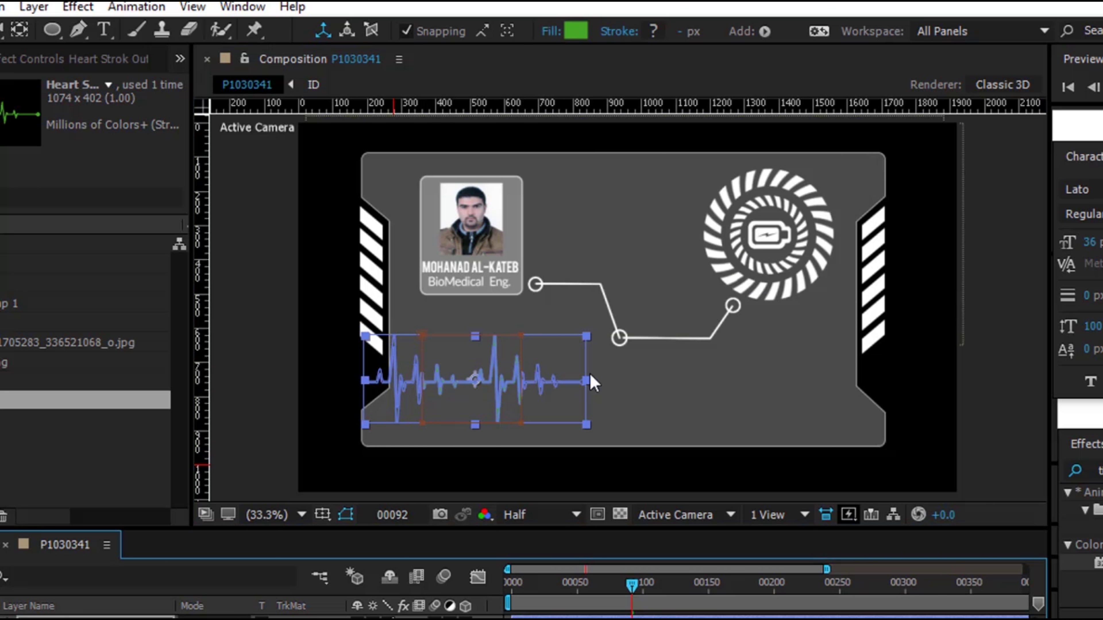
{"action": "left_click", "coordinate": [617, 382]}
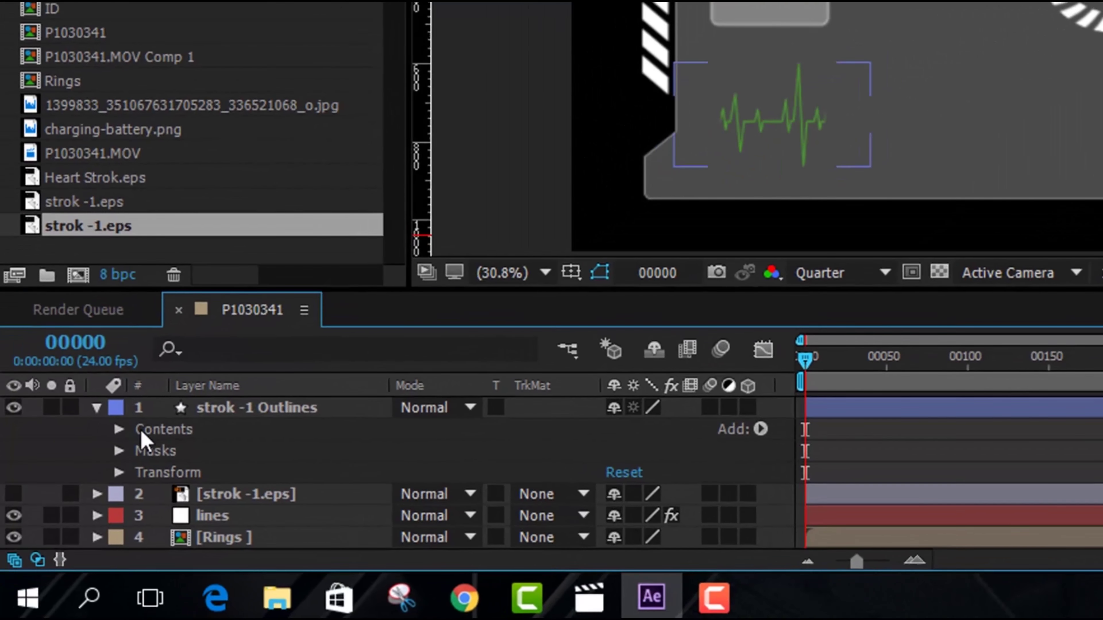
On the strok -1 Outlines layer, keyframe Group 1's Position X at -225.1 on frame 0
{"action": "left_click", "coordinate": [119, 486]}
{"action": "left_click", "coordinate": [84, 485]}
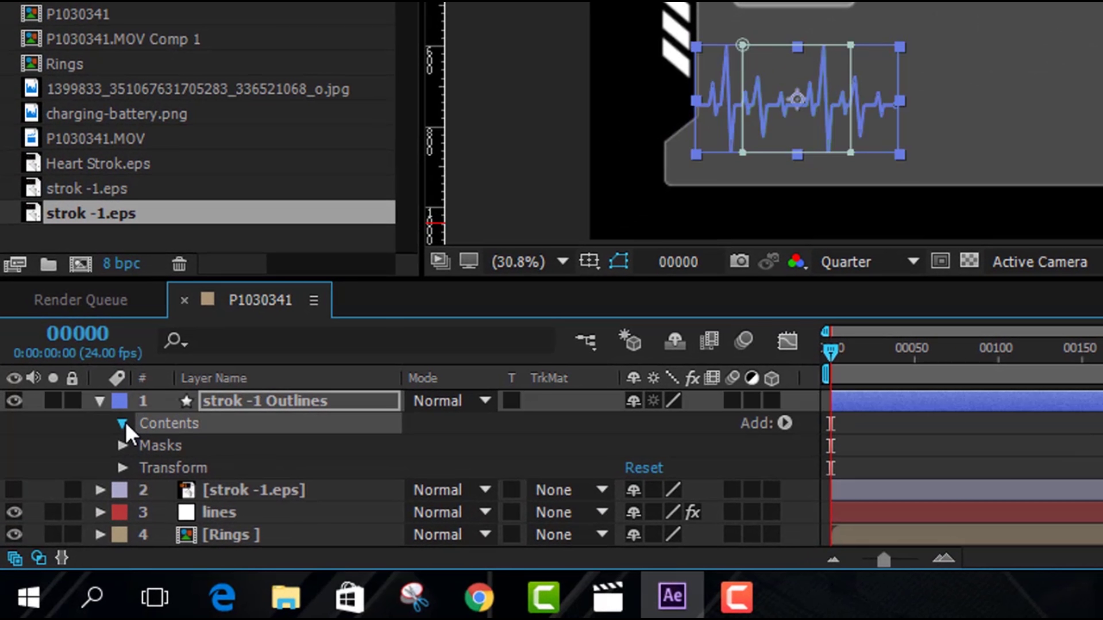
{"action": "left_click", "coordinate": [145, 446]}
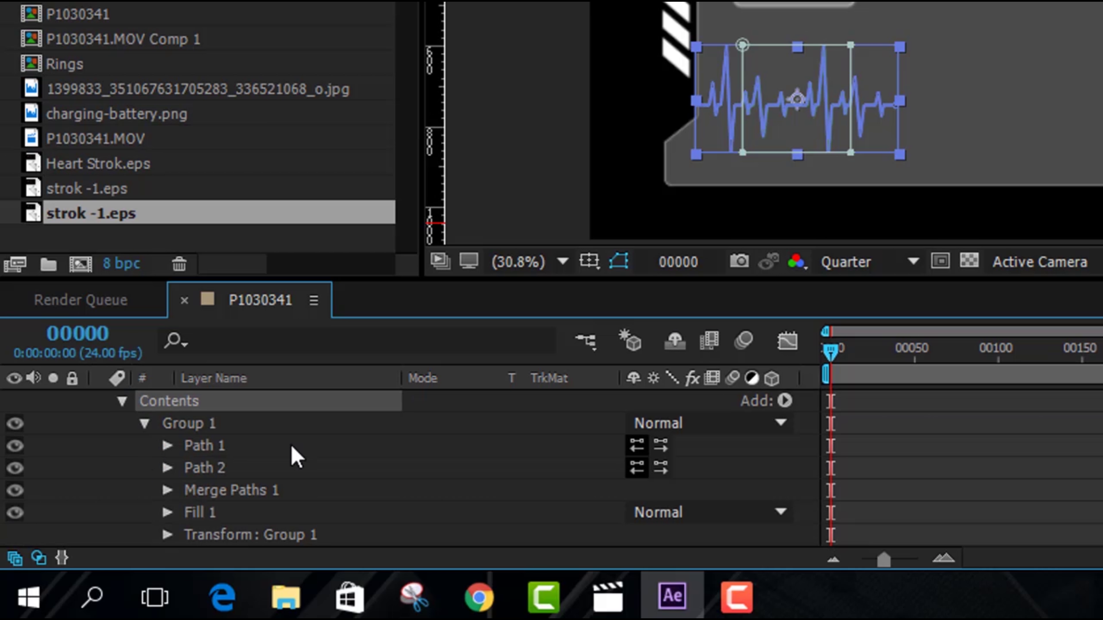
{"action": "scroll", "coordinate": [290, 444], "scroll_direction": "down", "scroll_amount": 3}
{"action": "left_click", "coordinate": [168, 466]}
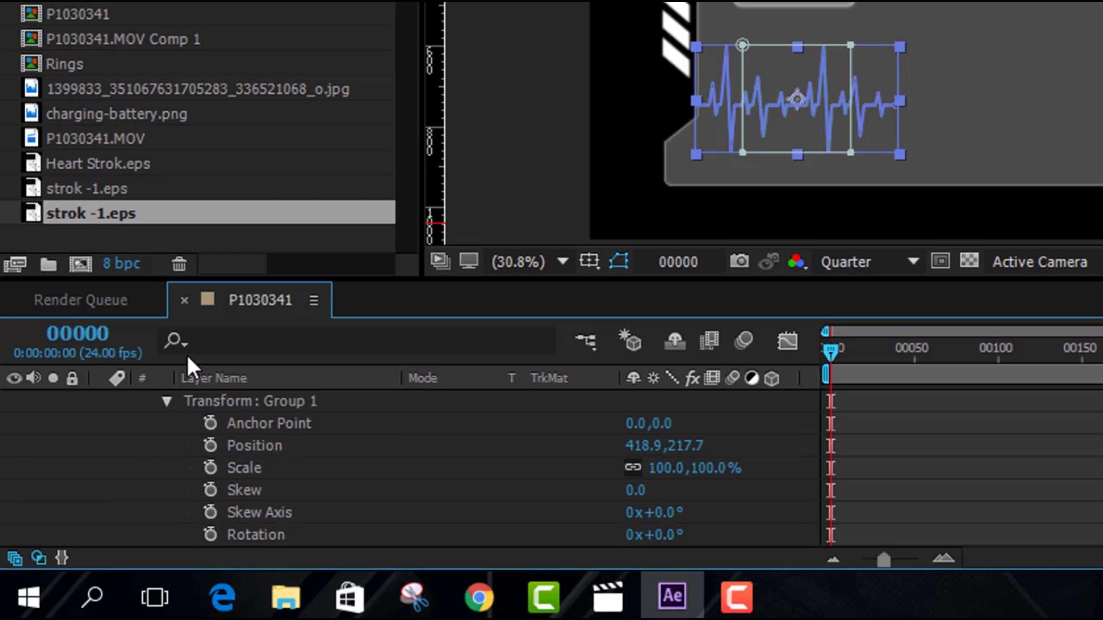
{"action": "left_click_drag", "start_coordinate": [637, 454], "coordinate": [134, 447]}
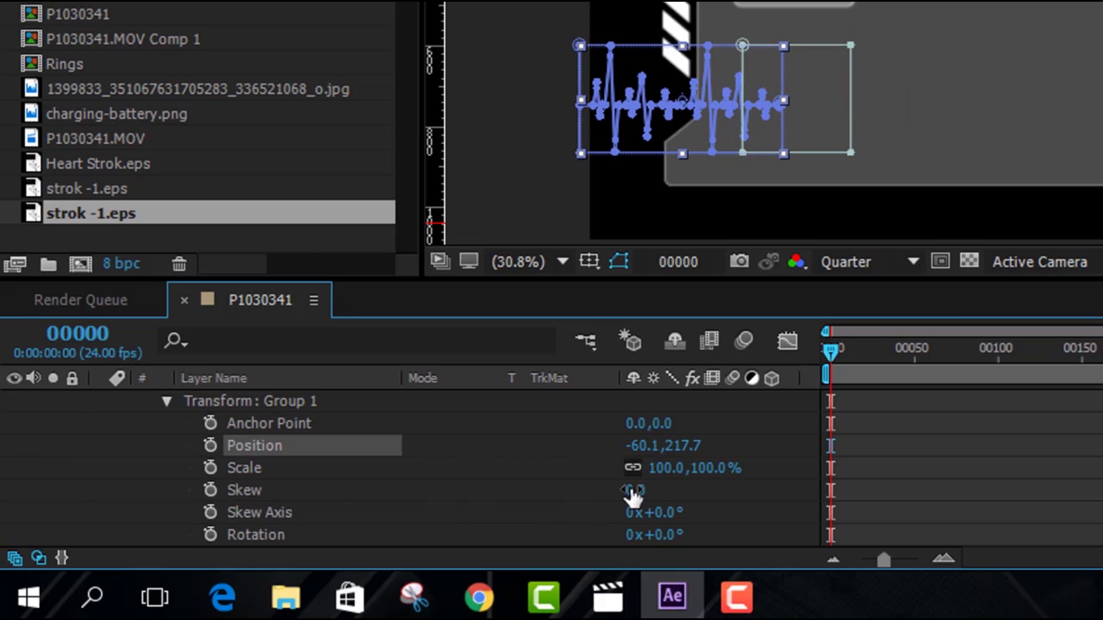
{"action": "left_click_drag", "start_coordinate": [648, 450], "coordinate": [429, 450]}
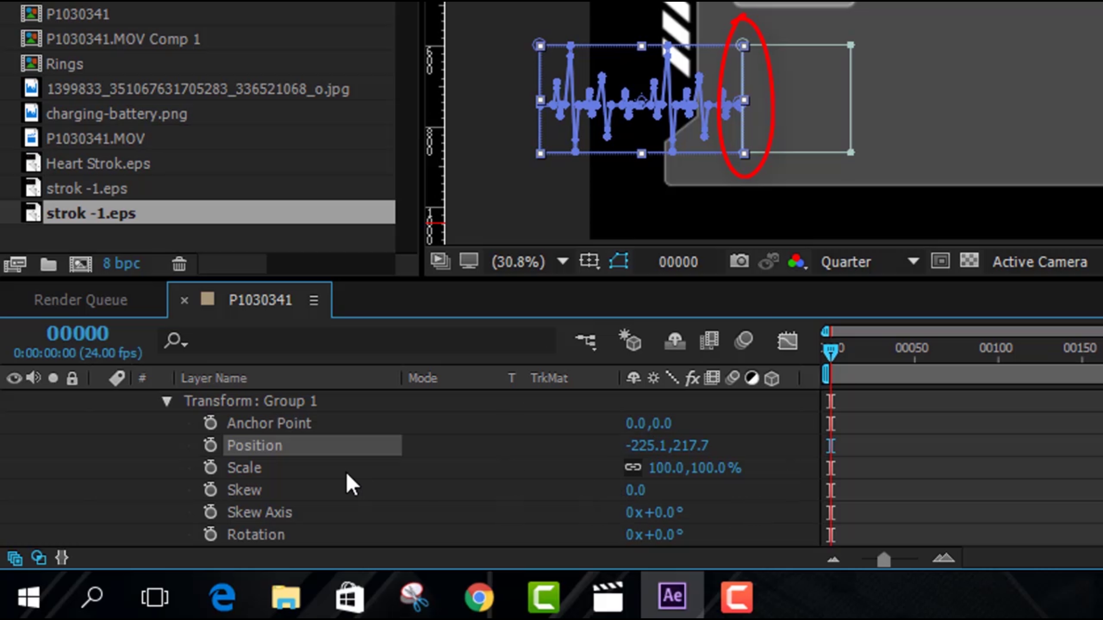
{"action": "left_click", "coordinate": [210, 445]}
At frame 89, set Group 1's Position X to 1056.9 for the second keyframe
{"action": "left_click_drag", "start_coordinate": [833, 355], "coordinate": [968, 351]}
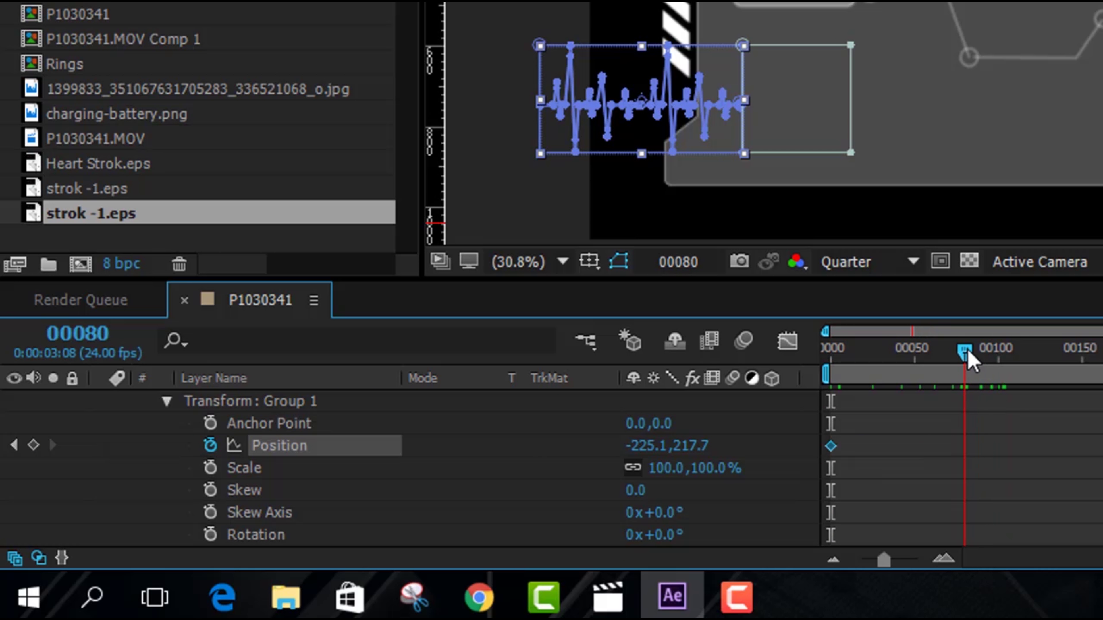
{"action": "left_click_drag", "start_coordinate": [968, 356], "coordinate": [980, 354]}
{"action": "left_click_drag", "start_coordinate": [634, 447], "coordinate": [723, 448]}
{"action": "mouse_move", "coordinate": [631, 453]}
{"action": "left_mouse_down"}
{"action": "mouse_move", "coordinate": [832, 445]}
{"action": "mouse_move", "coordinate": [859, 463]}
{"action": "left_mouse_up"}
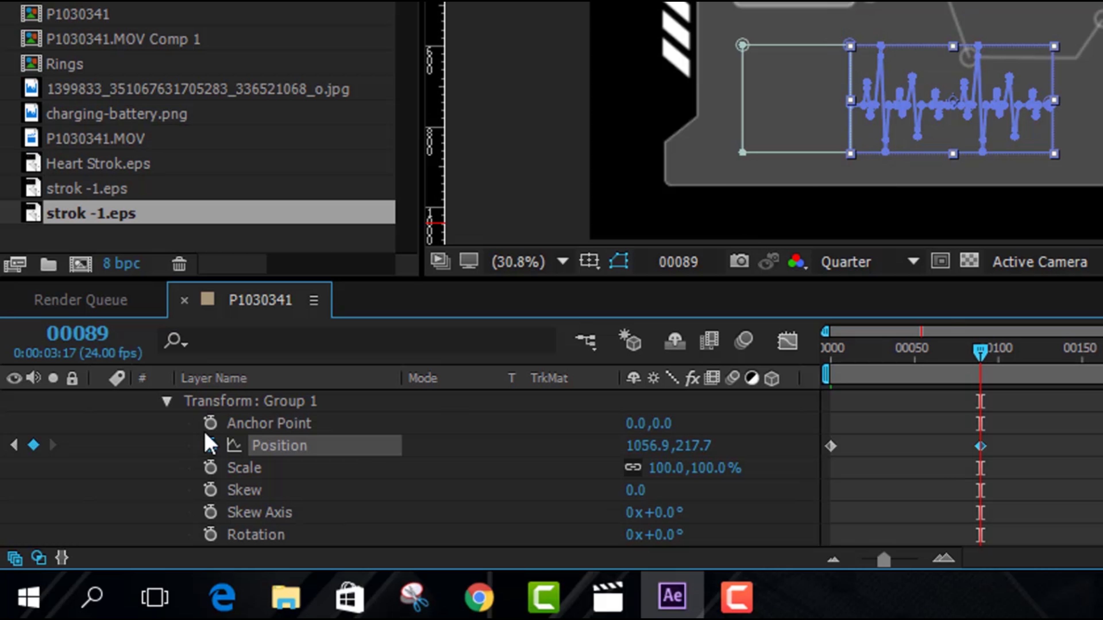
Collapse Group 1 and duplicate it into Group 2, showing only its Position keyframes
{"action": "left_click", "coordinate": [168, 402]}
{"action": "scroll", "coordinate": [271, 447], "scroll_direction": "up", "scroll_amount": 3}
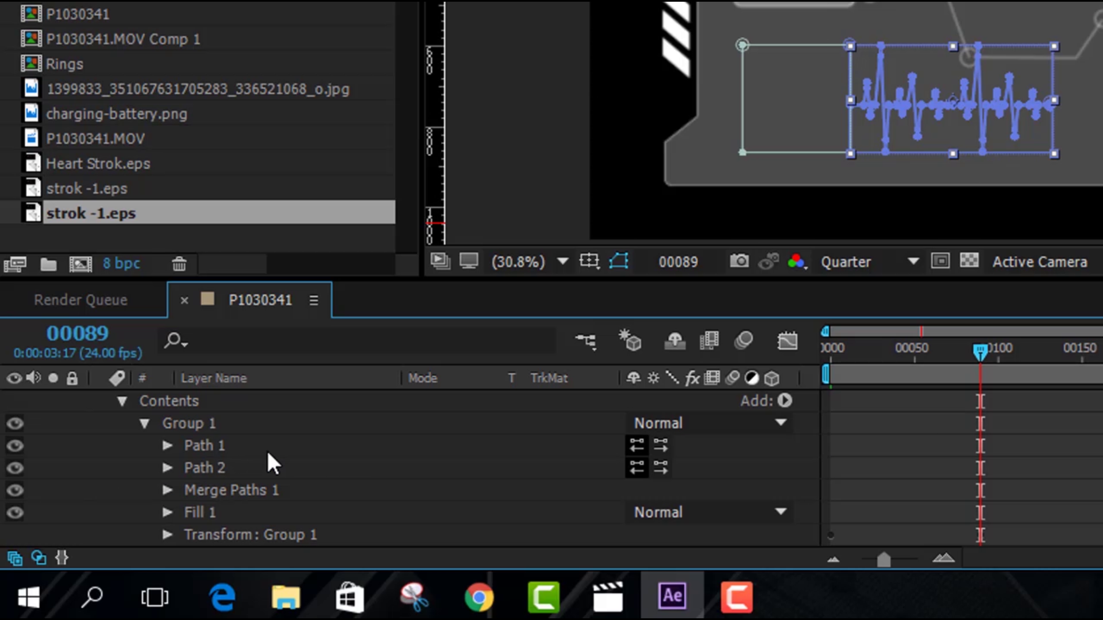
{"action": "left_click", "coordinate": [144, 424]}
{"action": "left_click", "coordinate": [174, 422]}
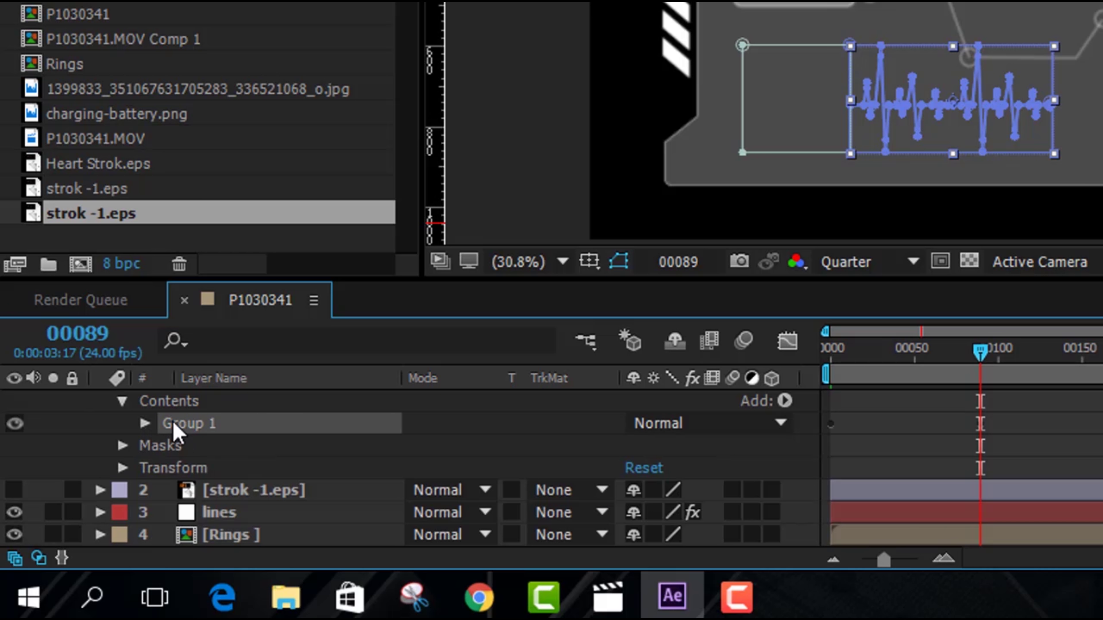
{"action": "right_click", "coordinate": [176, 423]}
{"action": "key", "text": "ctrl+d"}
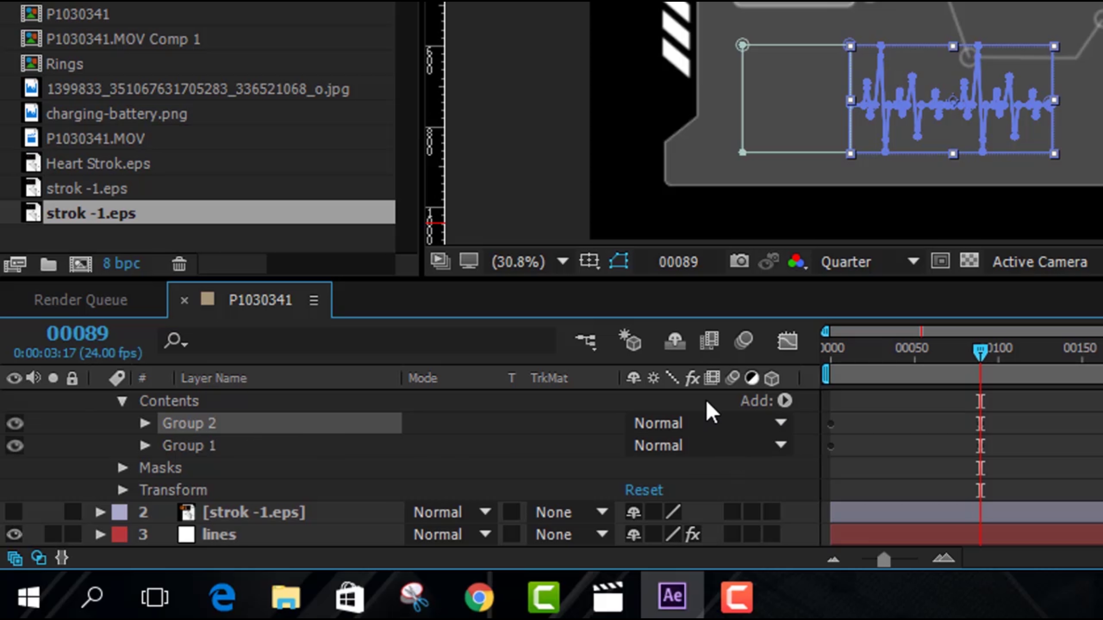
{"action": "key", "text": "u"}
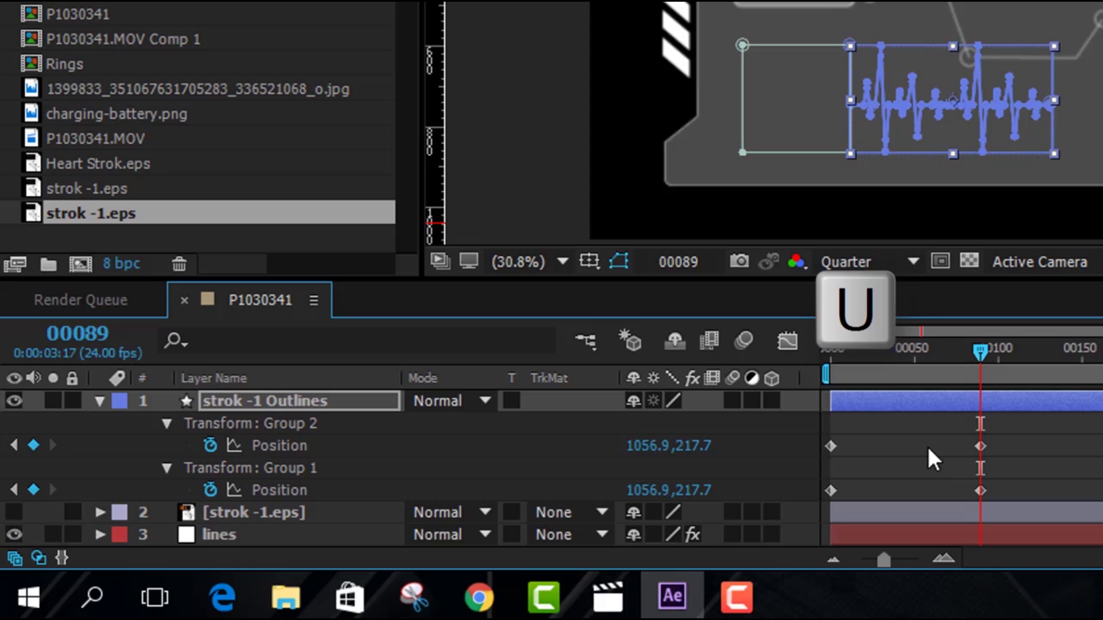
{"action": "left_click_drag", "start_coordinate": [980, 354], "coordinate": [808, 360]}
{"action": "key", "text": "ctrl+d"}
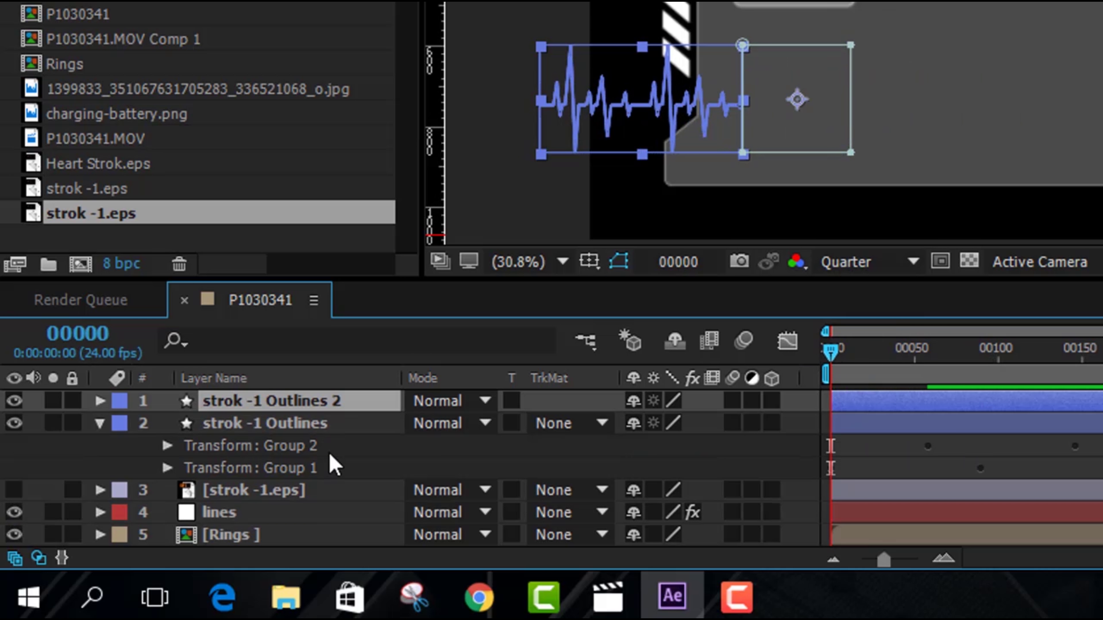
{"action": "key", "text": "ctrl+z"}
Duplicate Group 2 into Group 3 and shift Group 3's Position keyframes later to frame 00116
{"action": "left_click", "coordinate": [267, 430]}
{"action": "key", "text": "ctrl+d"}
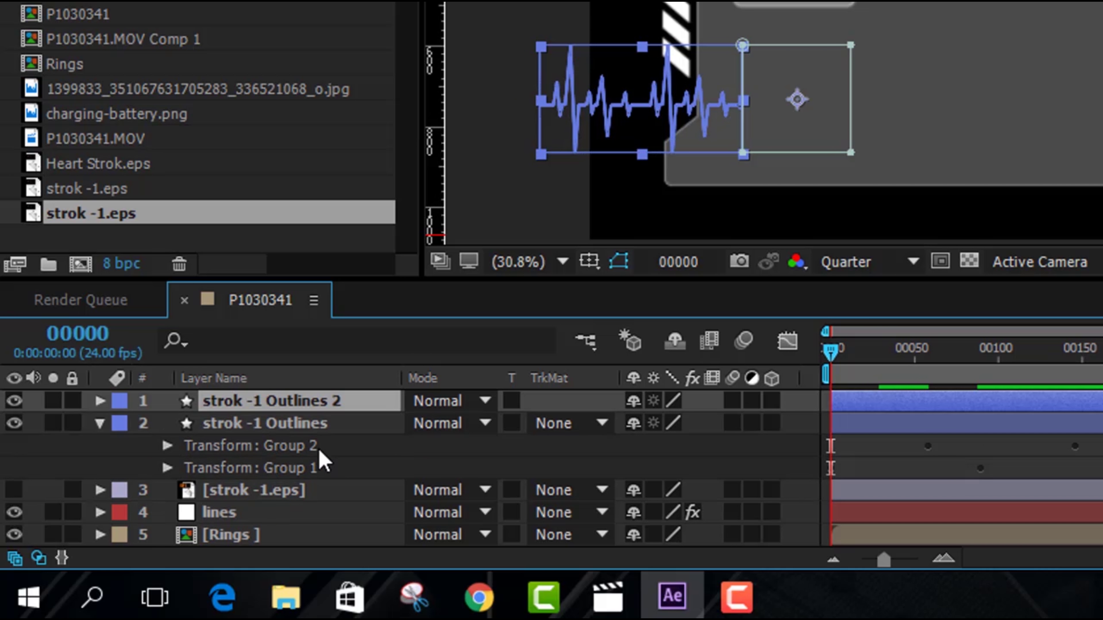
{"action": "key", "text": "ctrl+z"}
{"action": "left_click", "coordinate": [145, 468]}
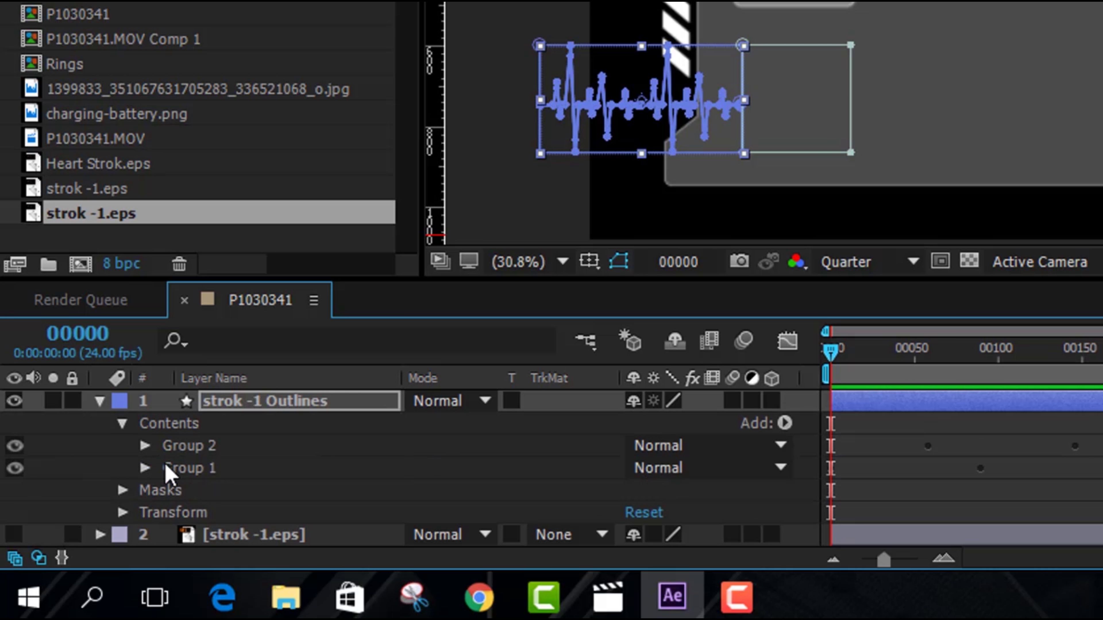
{"action": "left_click", "coordinate": [215, 448]}
{"action": "key", "text": "ctrl+d"}
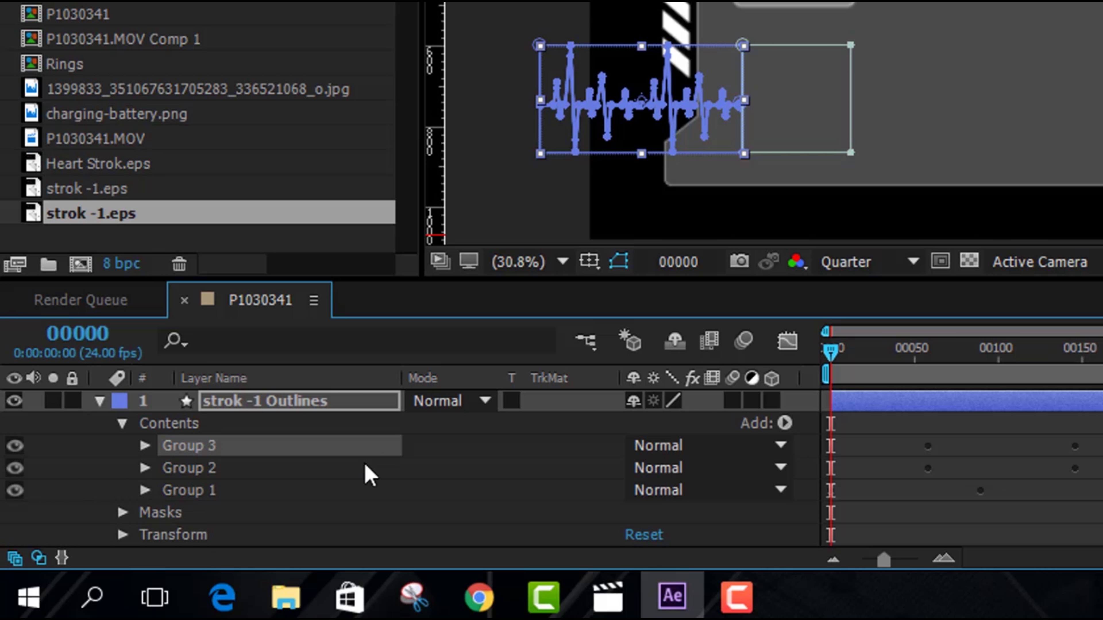
{"action": "key", "text": "u"}
{"action": "left_click_drag", "start_coordinate": [830, 351], "coordinate": [1029, 413]}
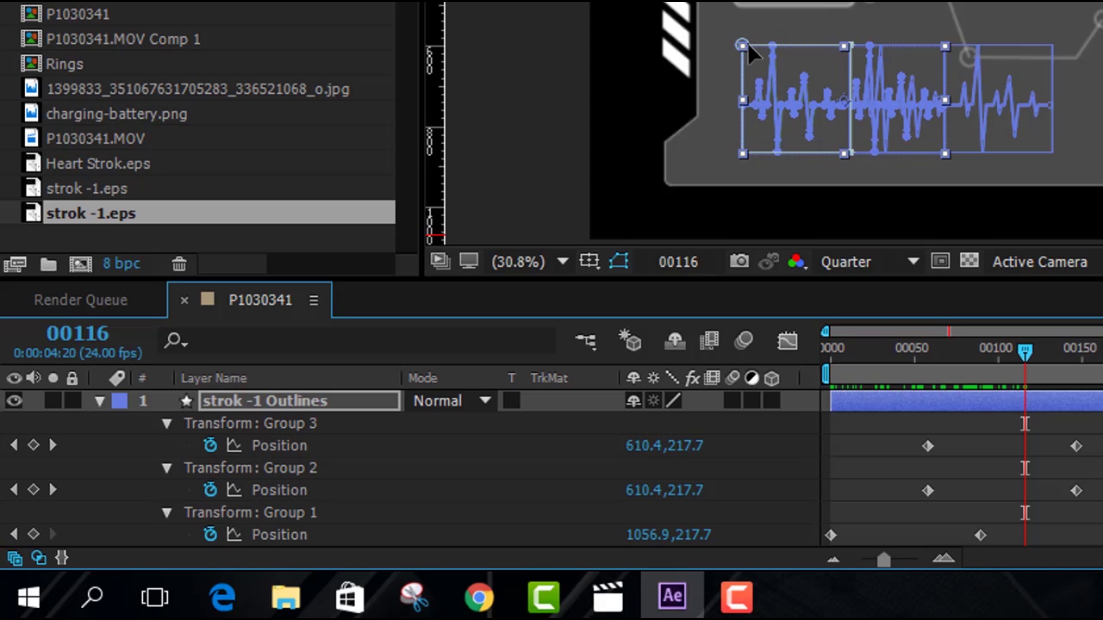
{"action": "left_click_drag", "start_coordinate": [1100, 436], "coordinate": [1025, 444]}
{"action": "left_click_drag", "start_coordinate": [928, 445], "coordinate": [1025, 461]}
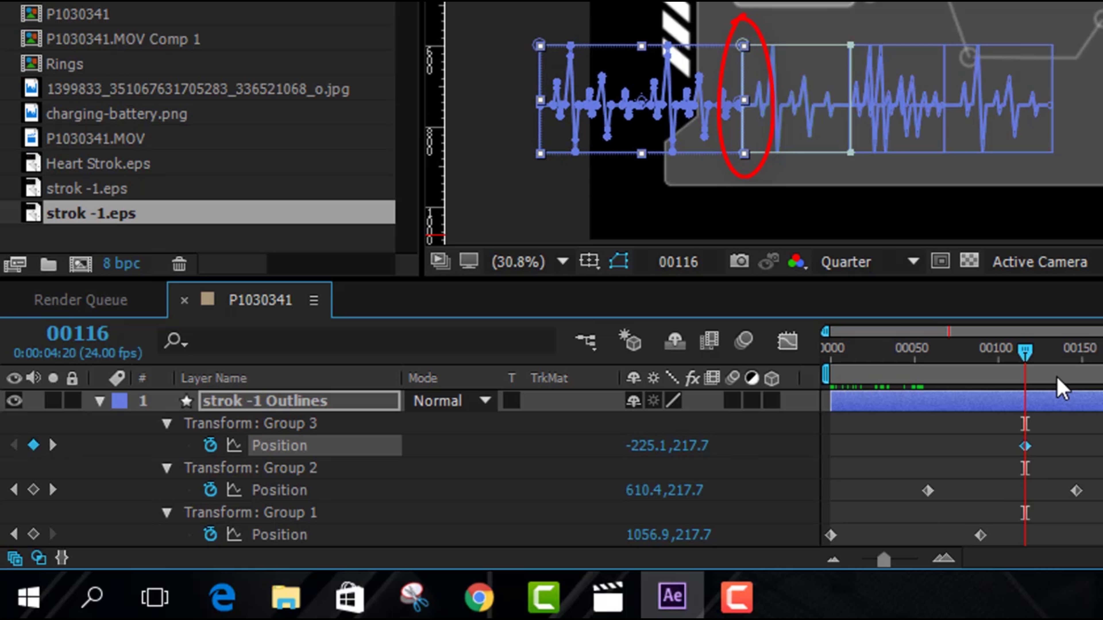
Collapse the transform properties of Groups 1–3 to show the layer's group list
{"action": "left_click", "coordinate": [167, 425]}
{"action": "left_click", "coordinate": [167, 447]}
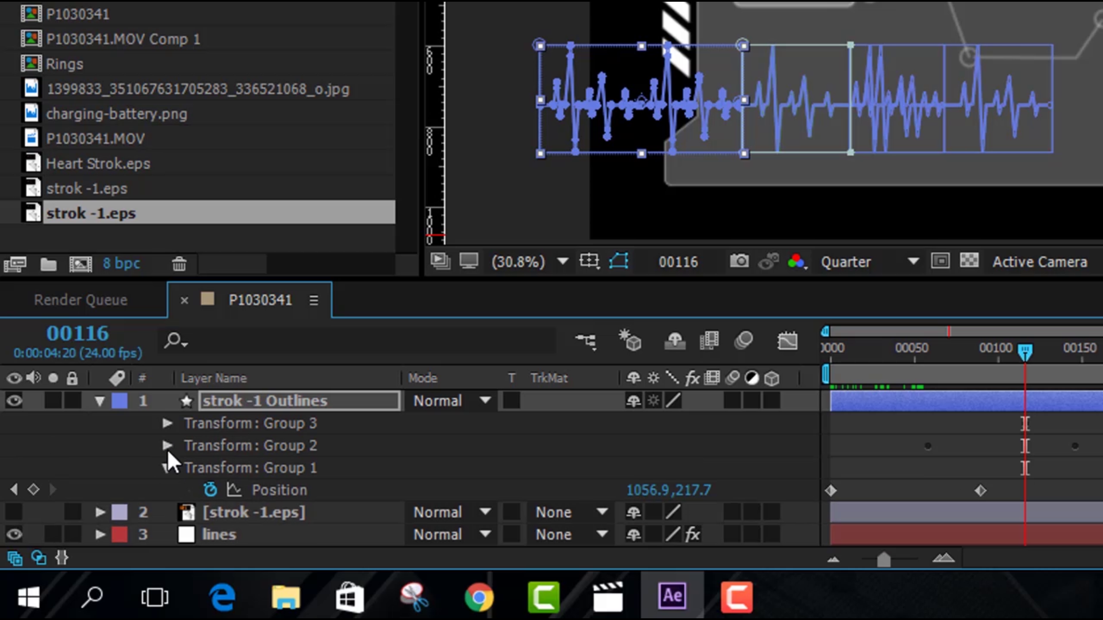
{"action": "left_click", "coordinate": [167, 469]}
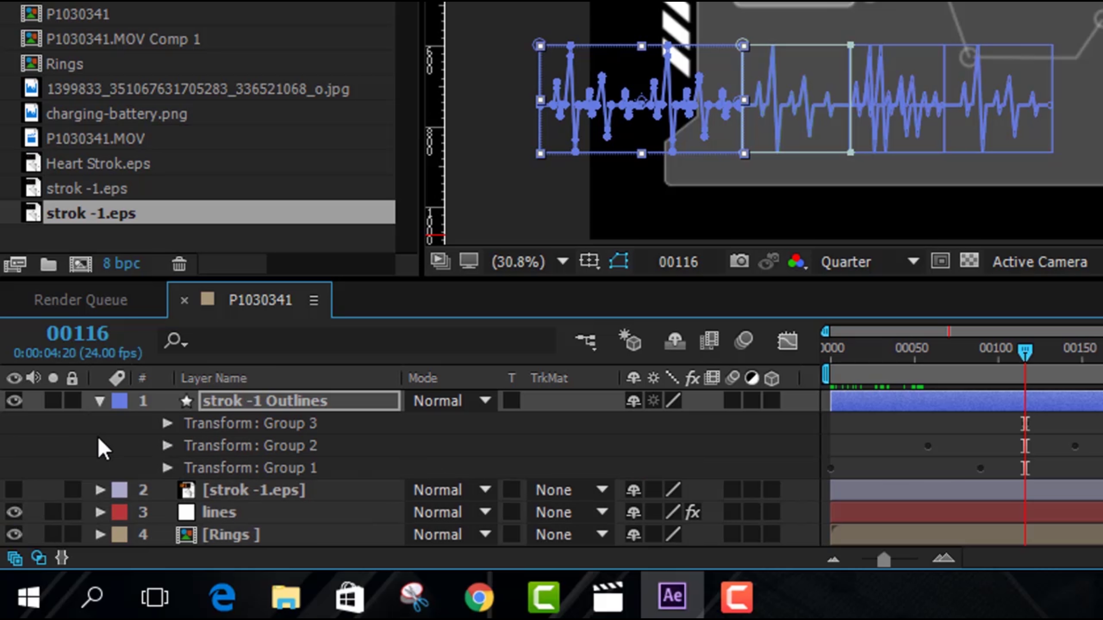
{"action": "left_click", "coordinate": [278, 449]}
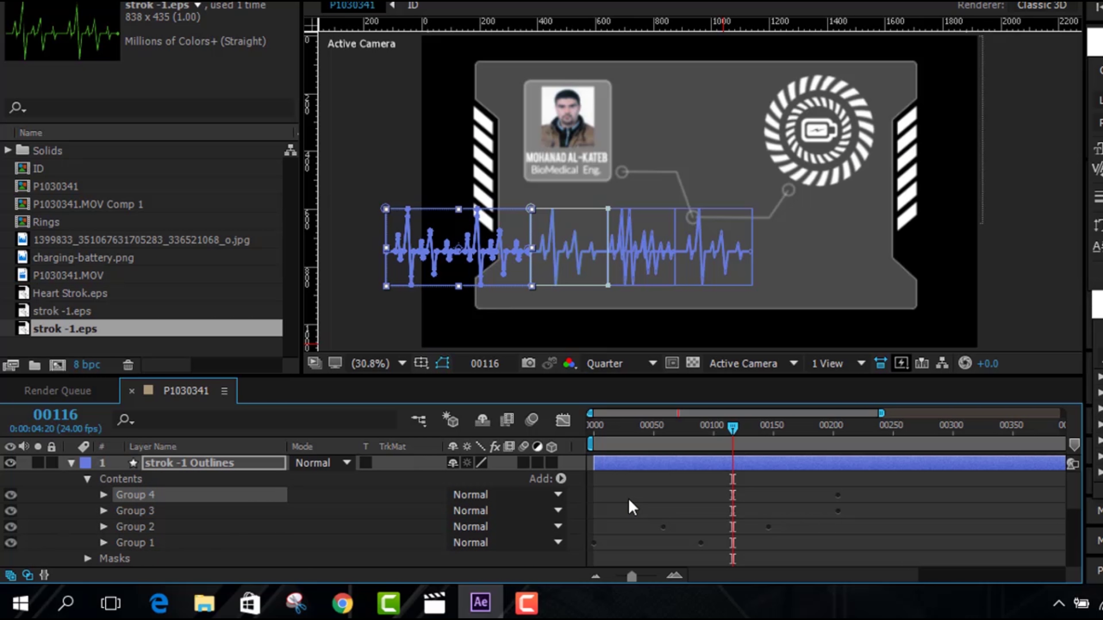
Shift Group 4's Position keyframes later to frame 00174
{"action": "key", "text": "u"}
{"action": "left_click_drag", "start_coordinate": [734, 430], "coordinate": [802, 430]}
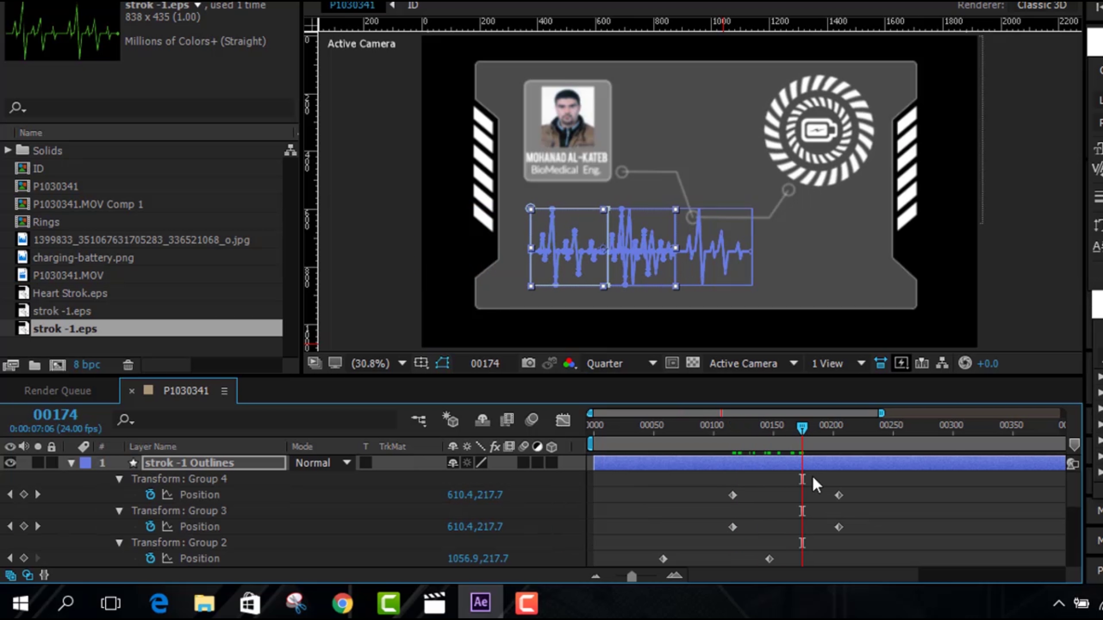
{"action": "left_click_drag", "start_coordinate": [733, 495], "coordinate": [802, 500]}
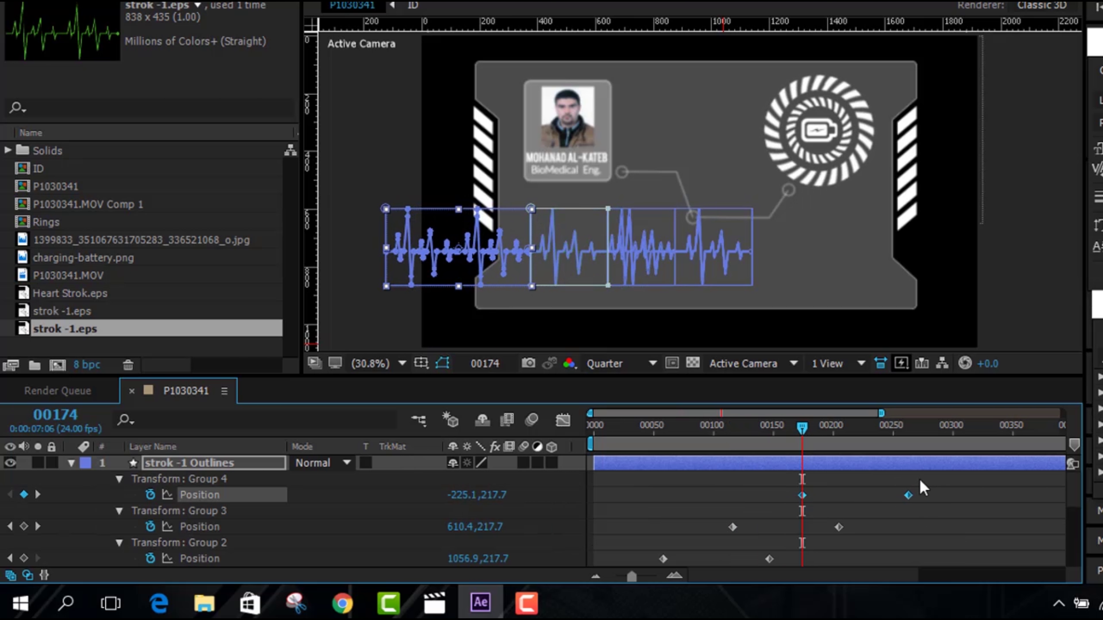
{"action": "left_click", "coordinate": [119, 479]}
{"action": "left_click", "coordinate": [71, 463]}
{"action": "left_click", "coordinate": [71, 463]}
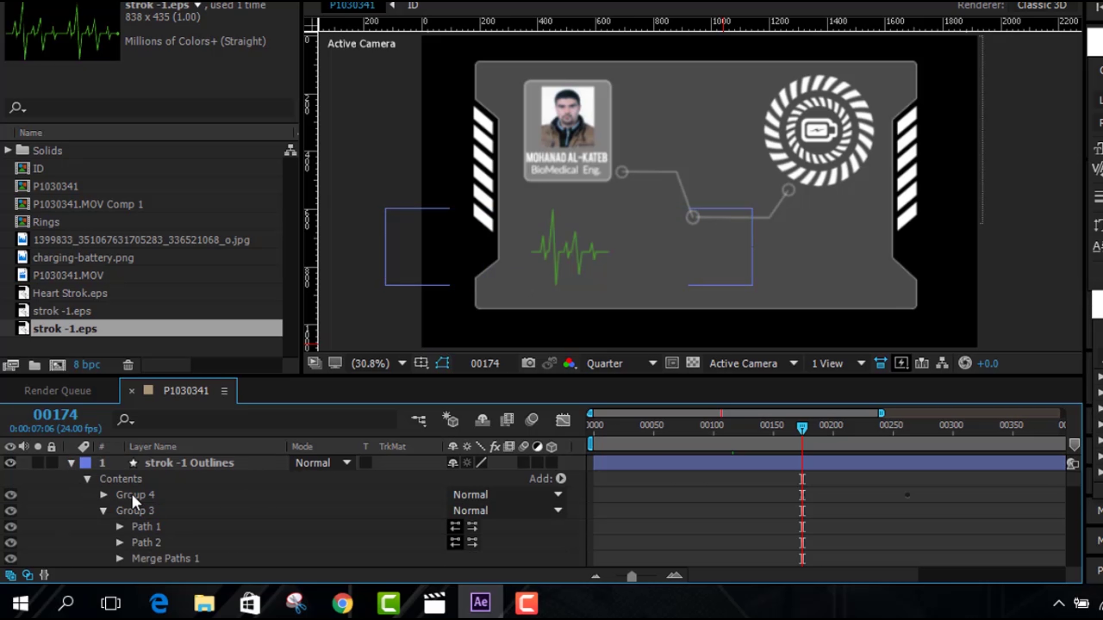
Select Group 4 and expand the new Group 5 in the layer contents
{"action": "left_click", "coordinate": [206, 496]}
{"action": "left_click", "coordinate": [71, 463]}
{"action": "left_click", "coordinate": [70, 463]}
{"action": "left_click", "coordinate": [87, 511]}
{"action": "left_click", "coordinate": [86, 478]}
{"action": "left_click", "coordinate": [103, 495]}
Shift Group 5's Position keyframes later to frame 00232 and preview up to 00295
{"action": "key", "text": "u"}
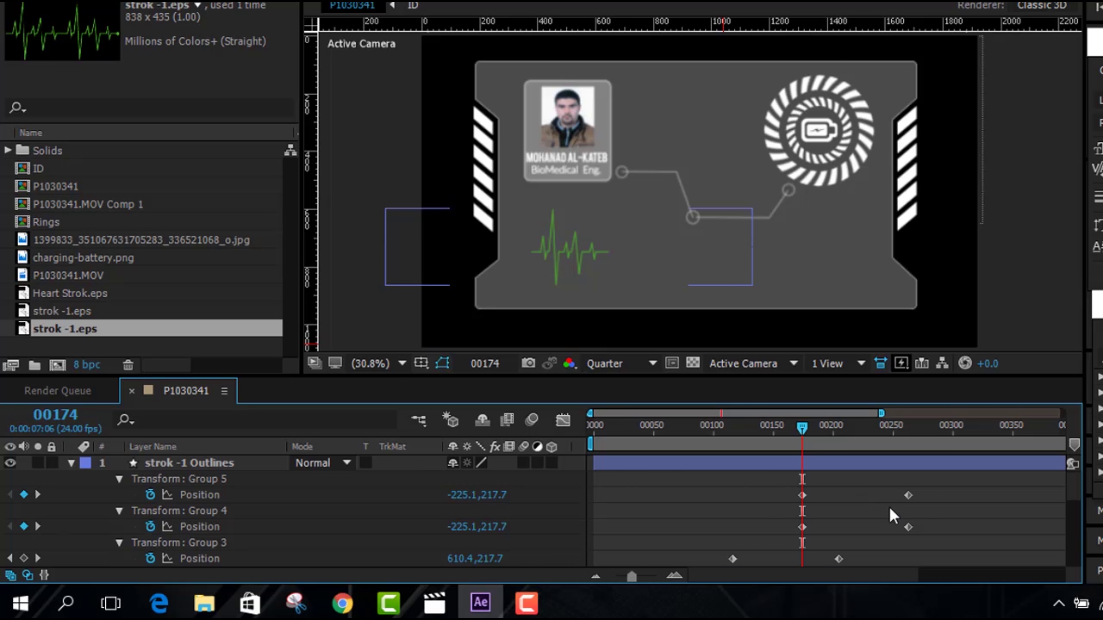
{"action": "left_click", "coordinate": [866, 426]}
{"action": "left_click", "coordinate": [862, 463]}
{"action": "left_click_drag", "start_coordinate": [862, 428], "coordinate": [871, 434]}
{"action": "left_click_drag", "start_coordinate": [935, 517], "coordinate": [774, 483]}
{"action": "left_click_drag", "start_coordinate": [908, 496], "coordinate": [983, 500]}
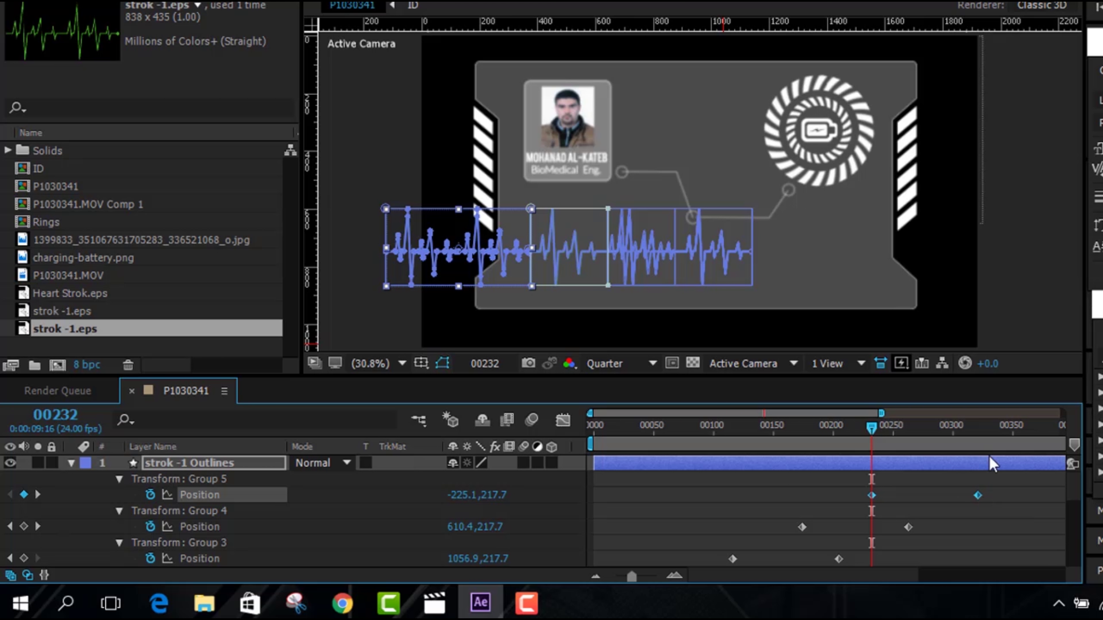
{"action": "left_click_drag", "start_coordinate": [969, 428], "coordinate": [947, 428]}
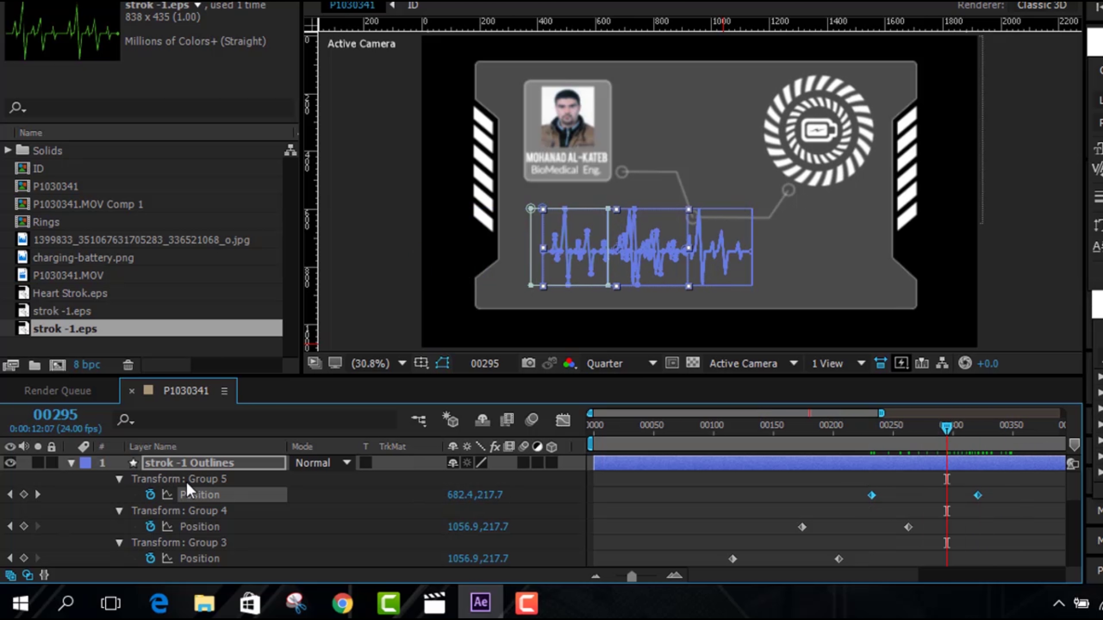
Shift Group 6's Position keyframes to frame 00290, then play back the scrolling heartbeat
{"action": "left_click", "coordinate": [120, 479]}
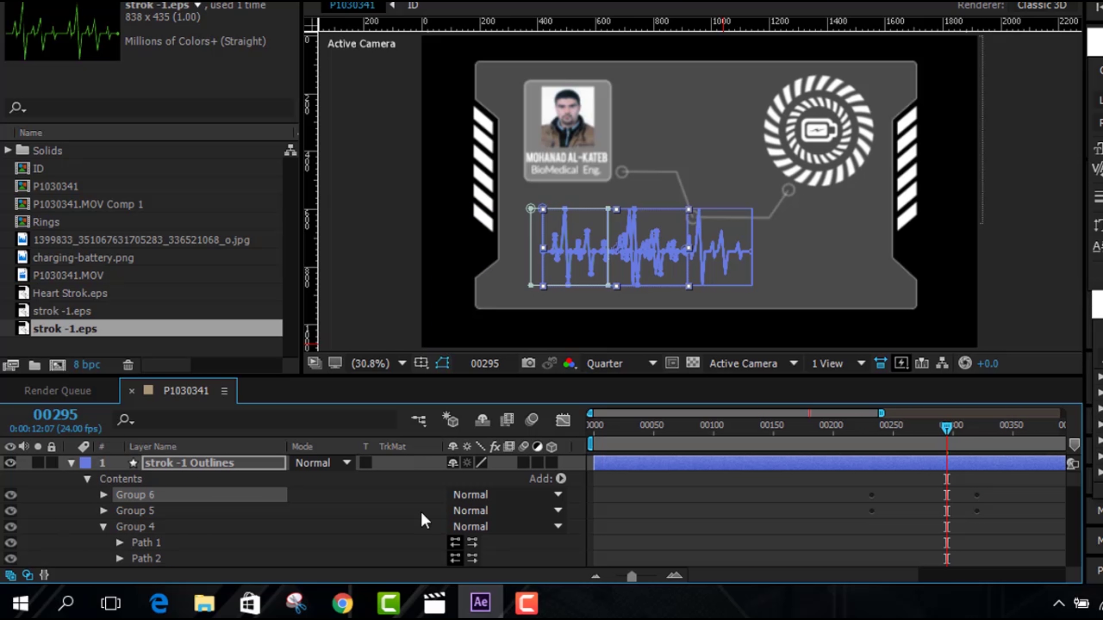
{"action": "key", "text": "u"}
{"action": "left_click_drag", "start_coordinate": [945, 429], "coordinate": [941, 429]}
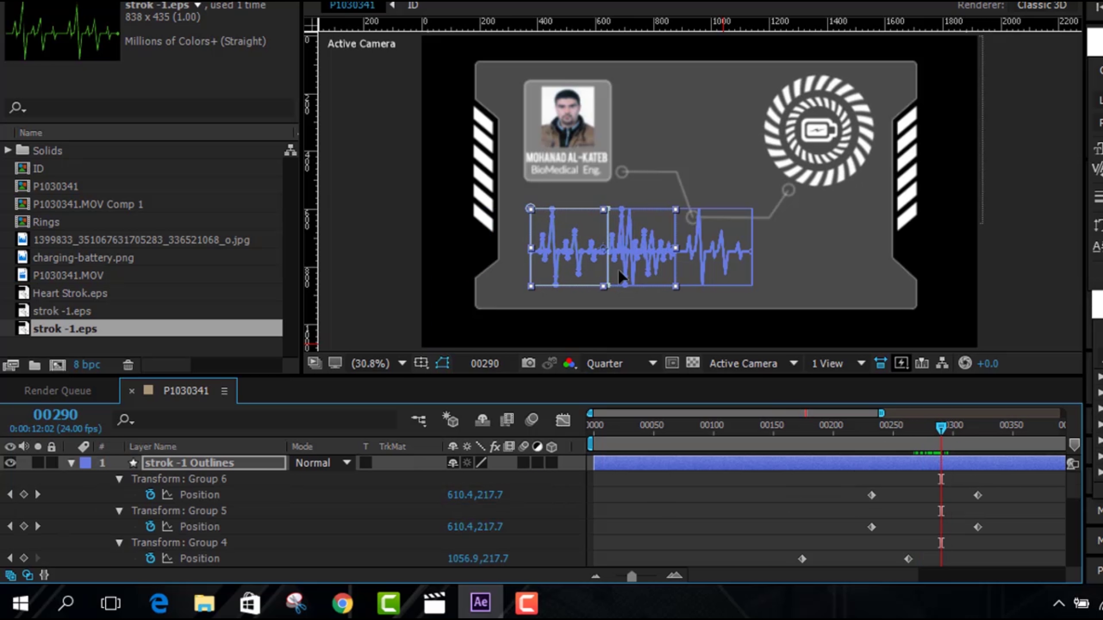
{"action": "left_click_drag", "start_coordinate": [1010, 476], "coordinate": [941, 504]}
{"action": "left_click", "coordinate": [655, 510]}
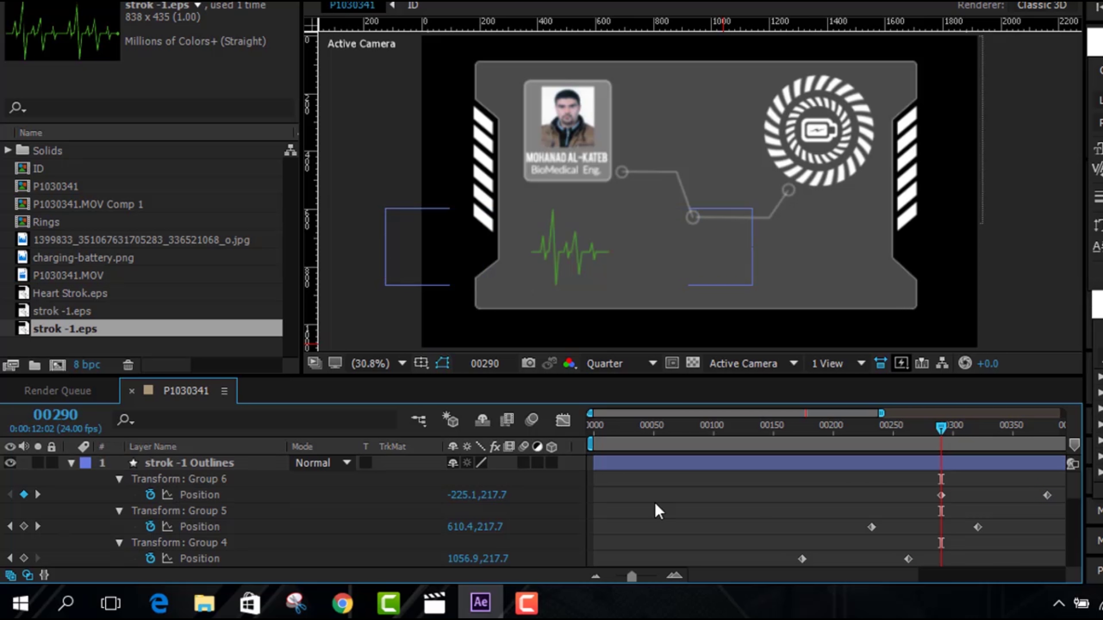
{"action": "key", "text": "grave"}
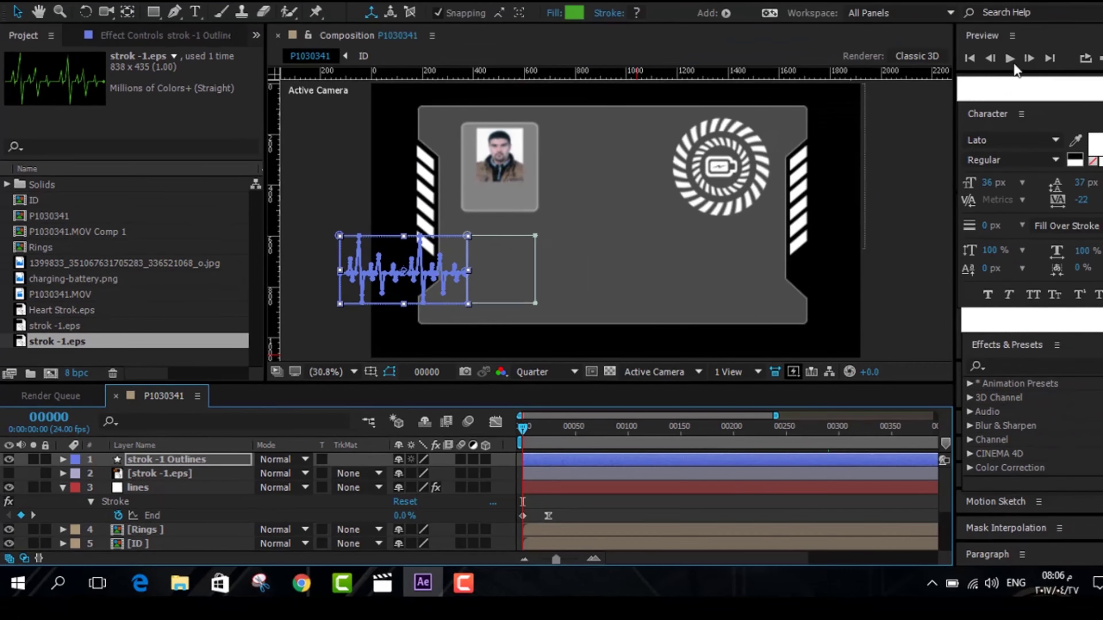
{"action": "key", "text": "space"}
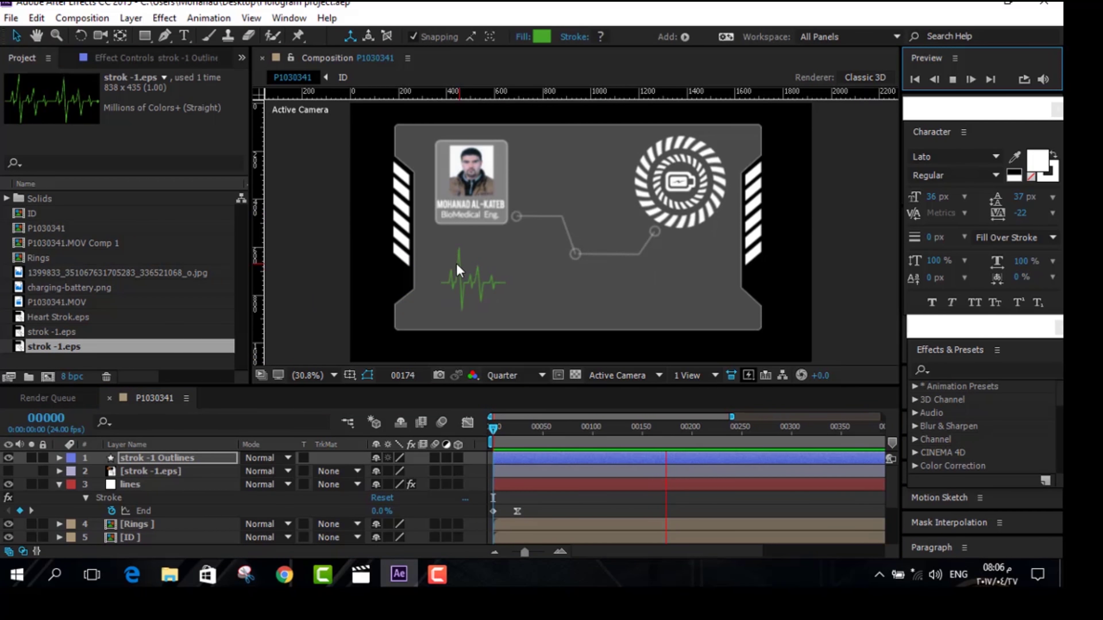
Apply Tint to the heartbeat outlines layer with Map Black To set to white, then preview
{"action": "left_click", "coordinate": [949, 368]}
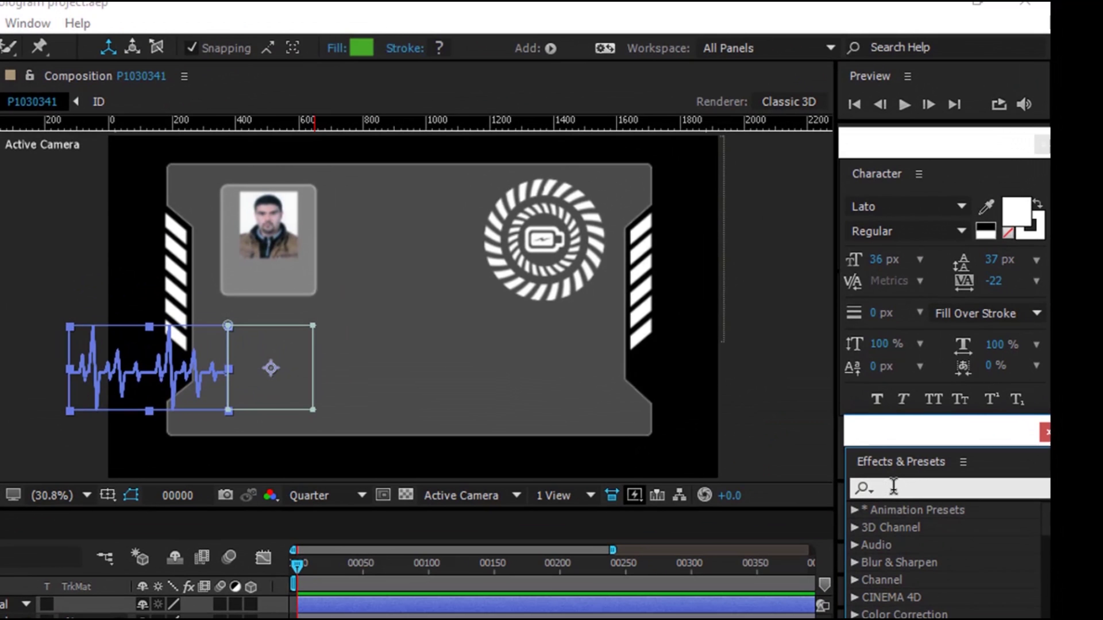
{"action": "type", "text": "tim"}
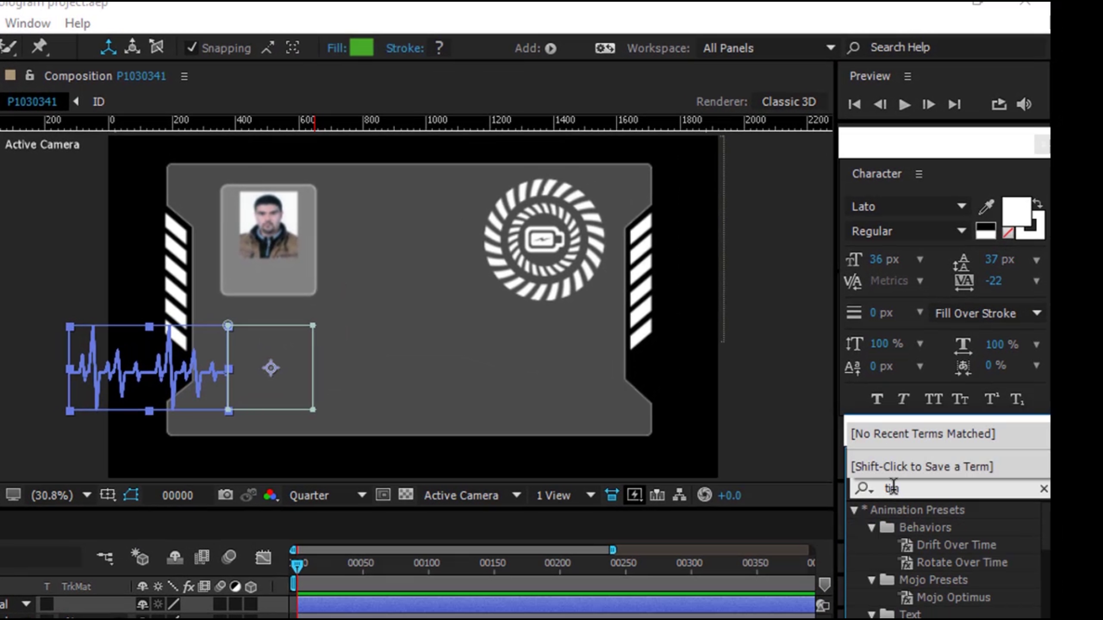
{"action": "key", "text": "BackSpace"}
{"action": "type", "text": "nt"}
{"action": "left_click_drag", "start_coordinate": [925, 580], "coordinate": [126, 370]}
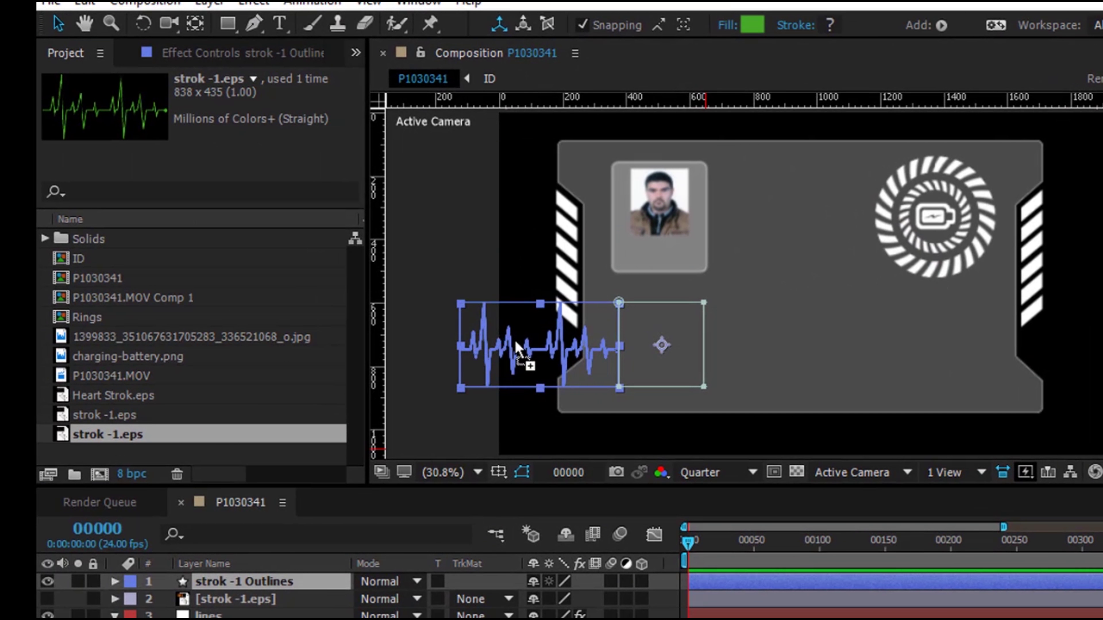
{"action": "left_click_drag", "start_coordinate": [517, 347], "coordinate": [519, 349]}
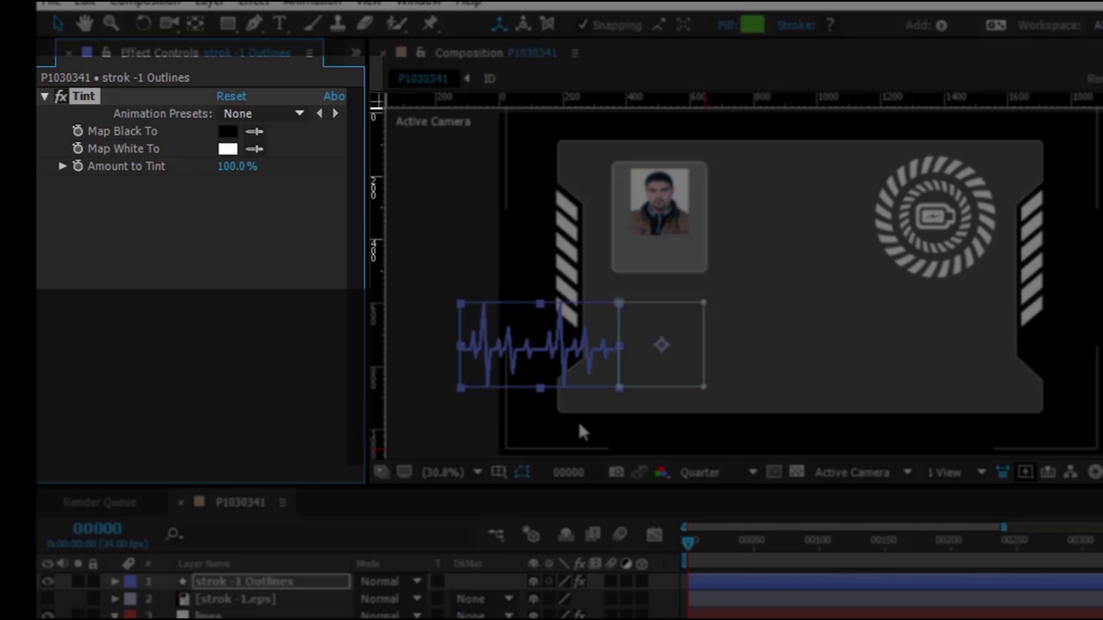
{"action": "left_click", "coordinate": [260, 132]}
{"action": "left_click", "coordinate": [229, 146]}
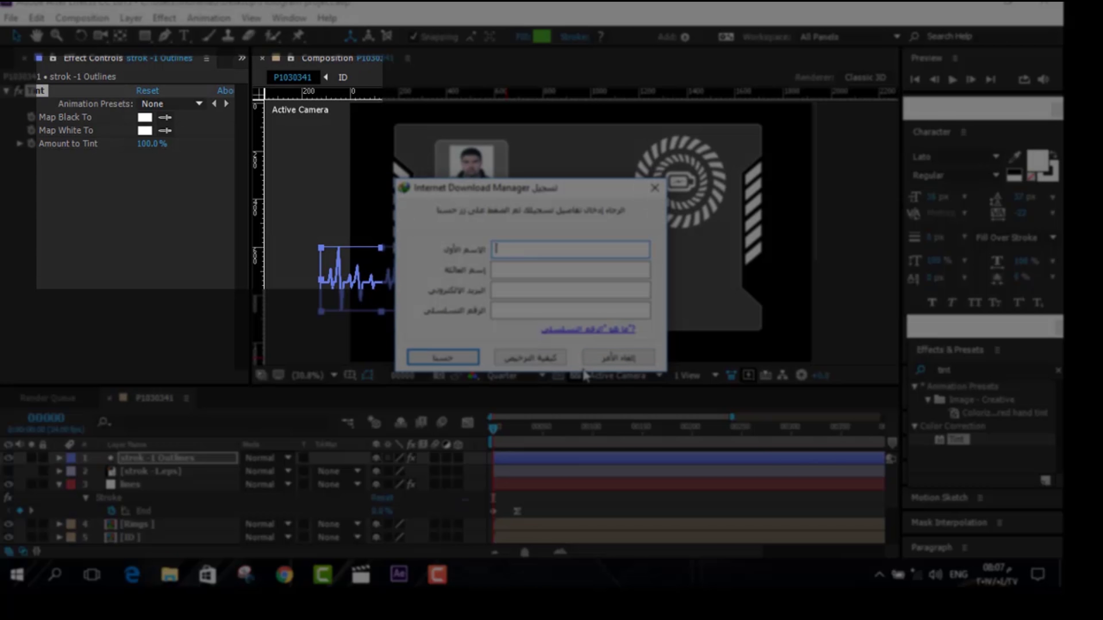
{"action": "left_click", "coordinate": [612, 359]}
{"action": "left_click", "coordinate": [952, 79]}
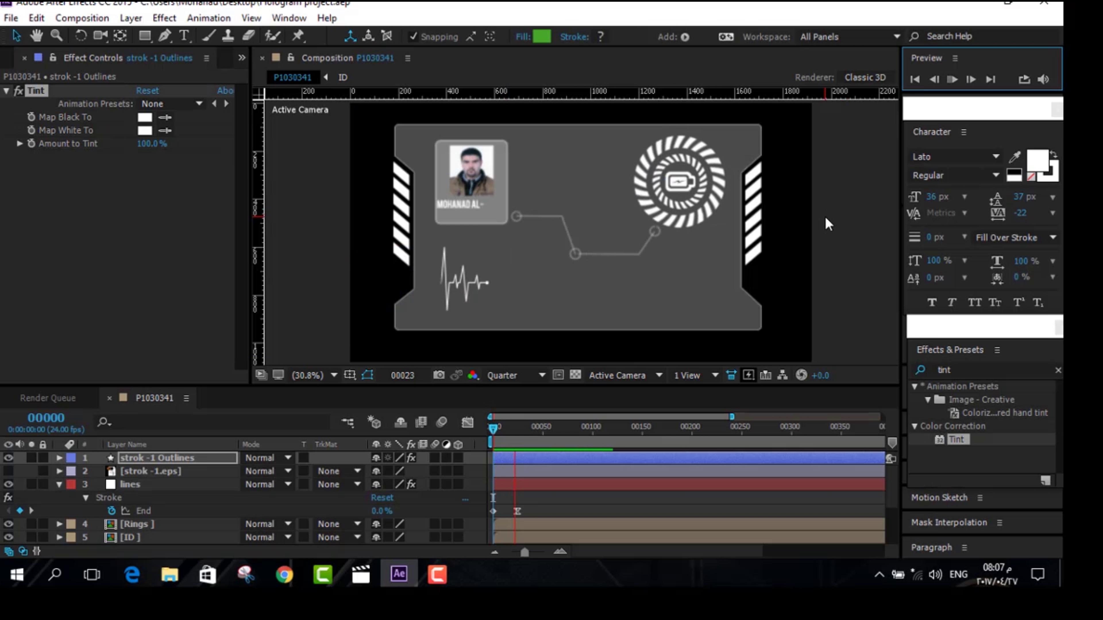
Create a new solid layer named 'speaker'
{"action": "left_click", "coordinate": [131, 17]}
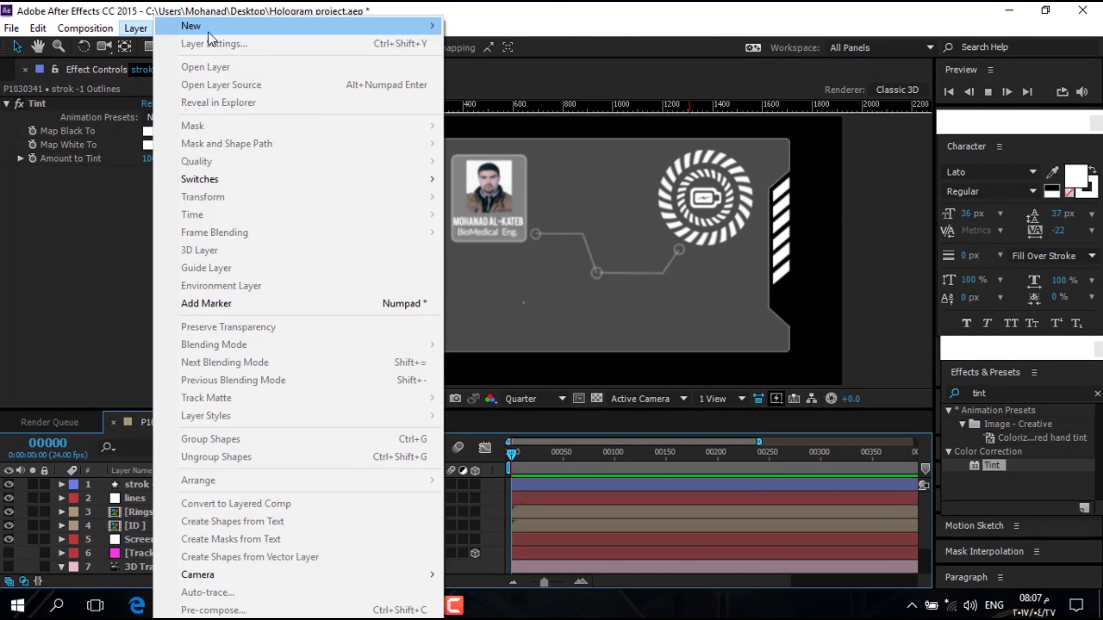
{"action": "mouse_move", "coordinate": [211, 39]}
{"action": "left_click", "coordinate": [482, 42]}
{"action": "type", "text": "speaker"}
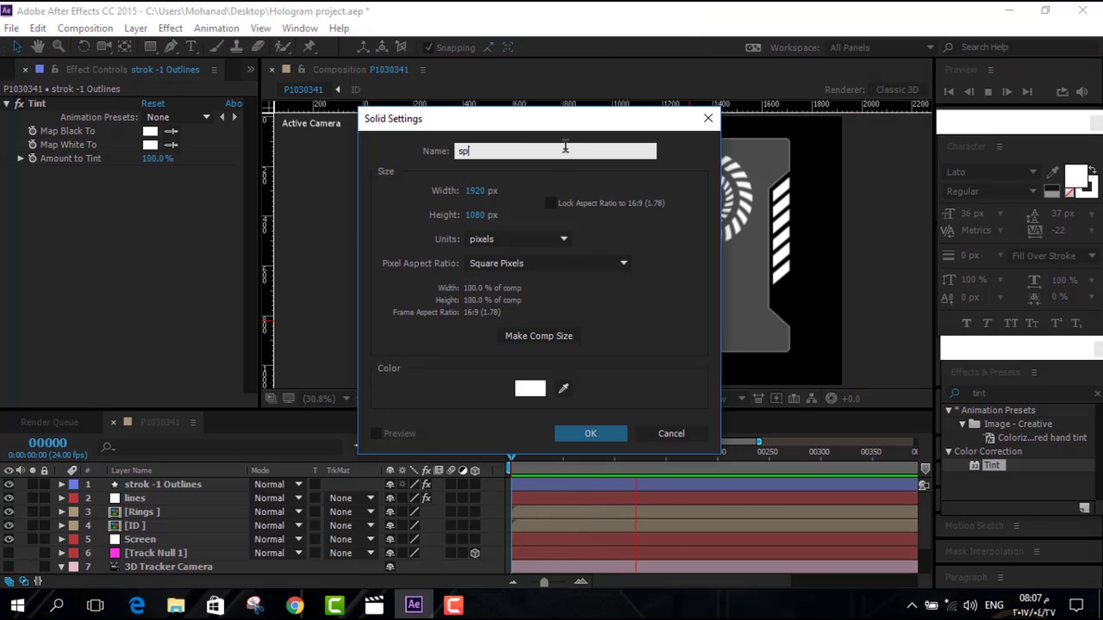
{"action": "left_click", "coordinate": [591, 434]}
Lower the viewer resolution, then import Call to Adventure.mp3 into its own new composition
{"action": "key", "text": "space"}
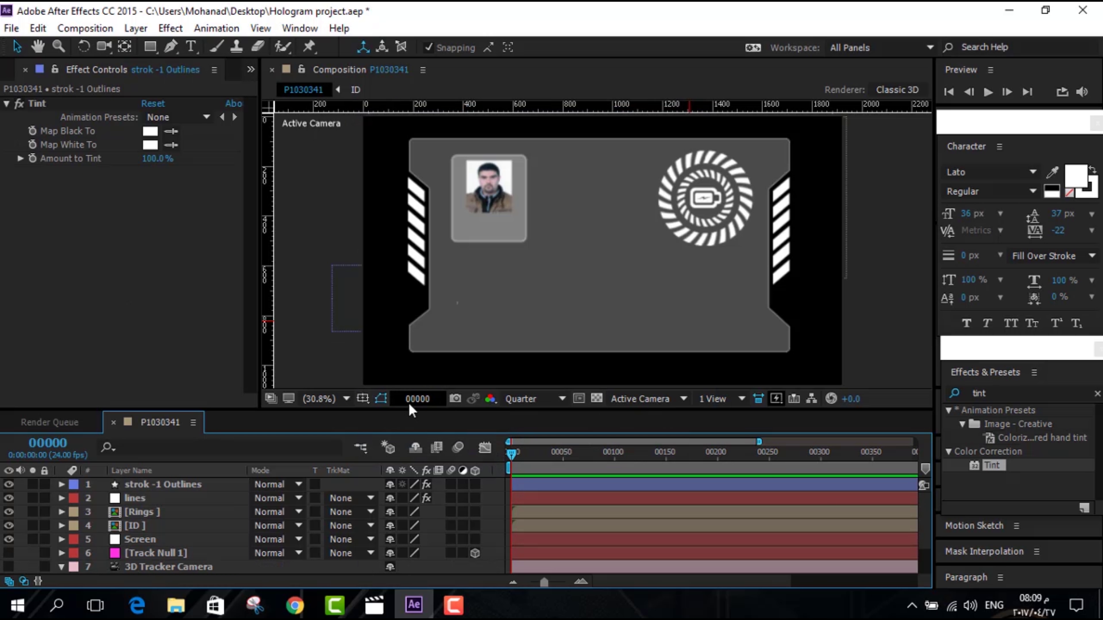
{"action": "left_click", "coordinate": [652, 452]}
{"action": "left_click", "coordinate": [556, 399]}
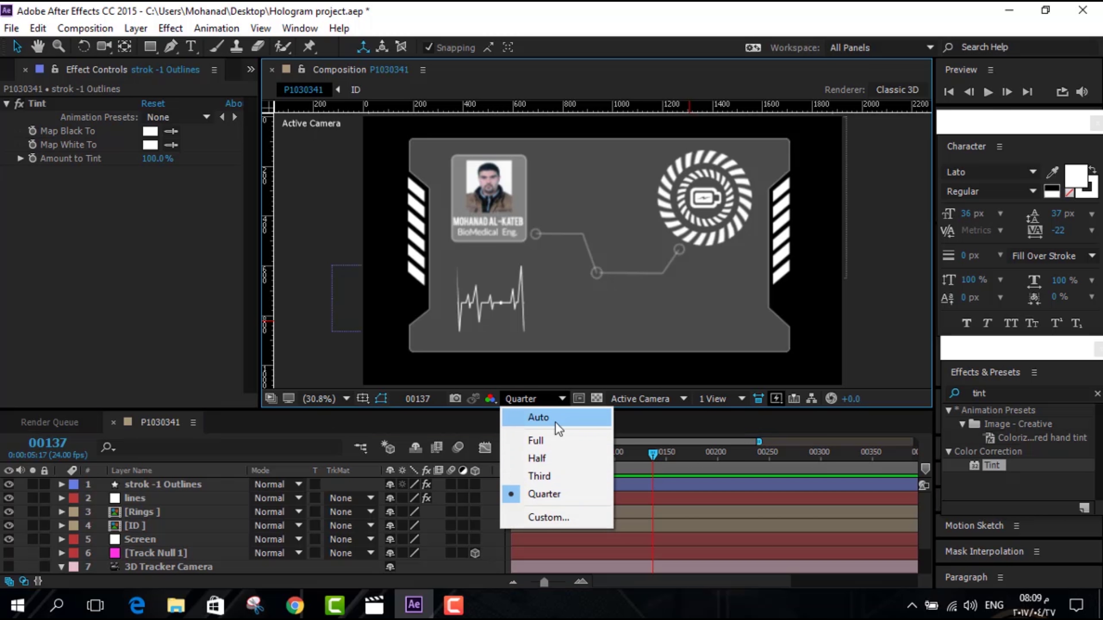
{"action": "left_click", "coordinate": [538, 418]}
{"action": "key", "text": "ctrl+i"}
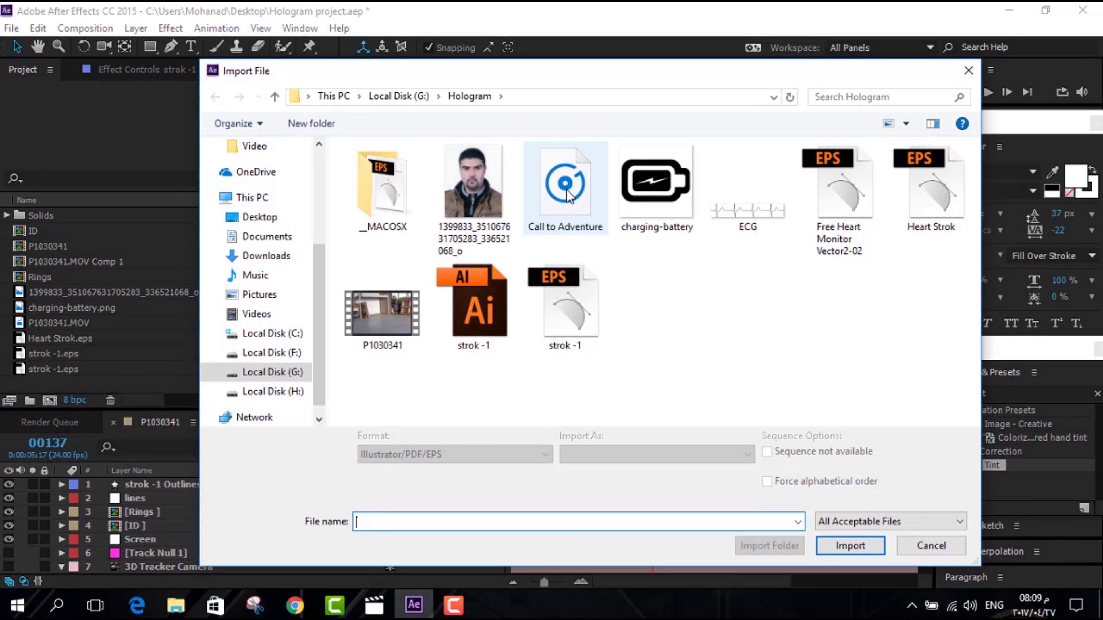
{"action": "double_click", "coordinate": [565, 187]}
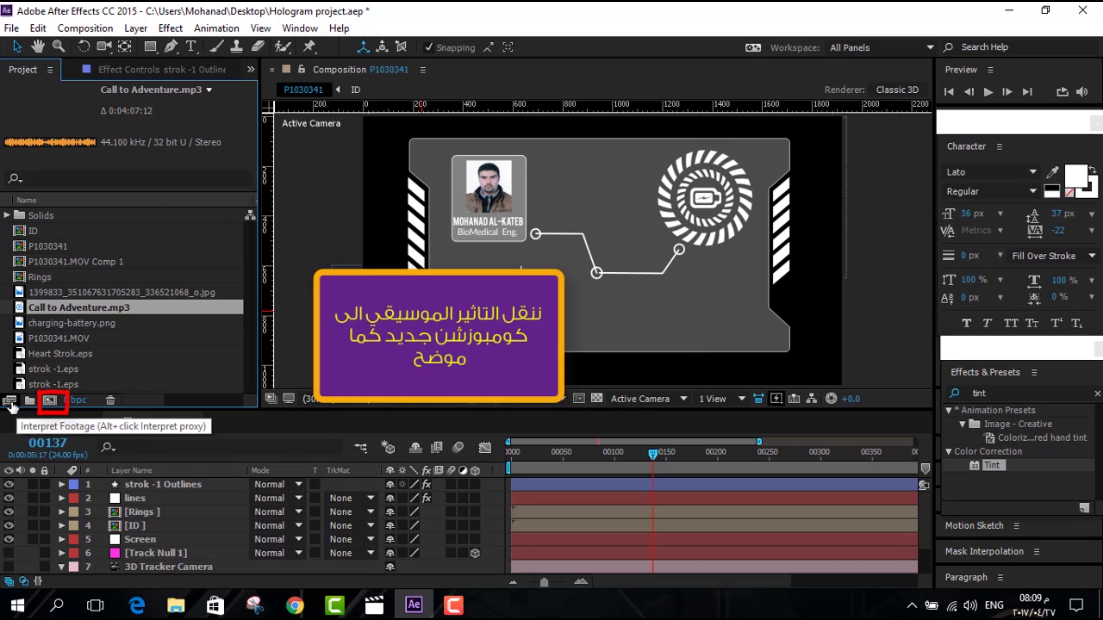
{"action": "left_click_drag", "start_coordinate": [89, 316], "coordinate": [53, 405]}
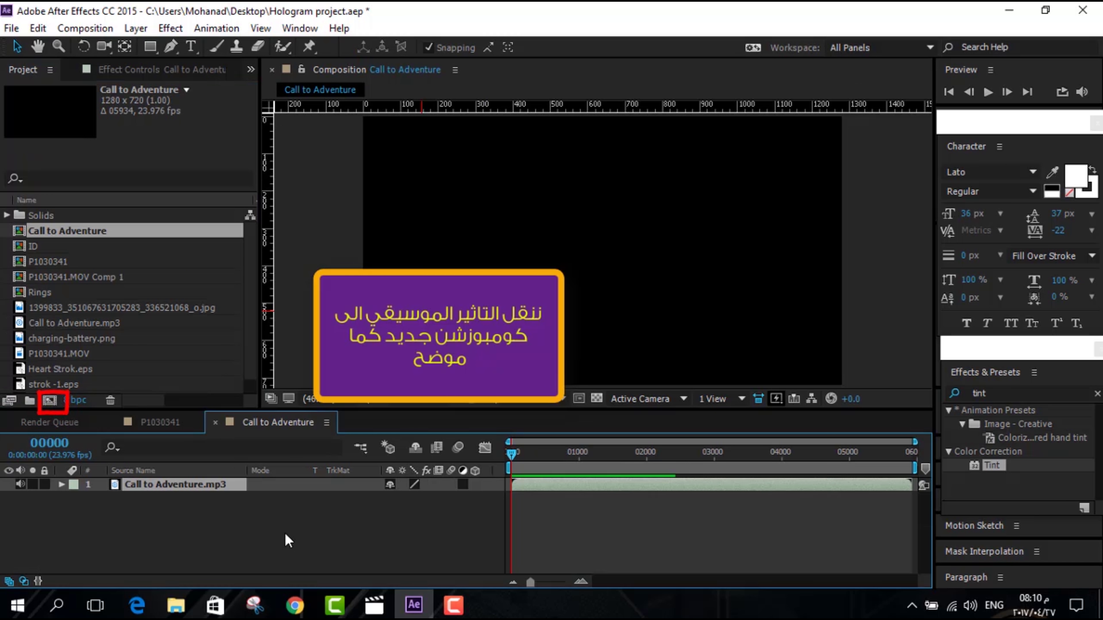
Create a black solid layer, Black Solid 1
{"action": "left_click", "coordinate": [136, 27]}
{"action": "mouse_move", "coordinate": [201, 32]}
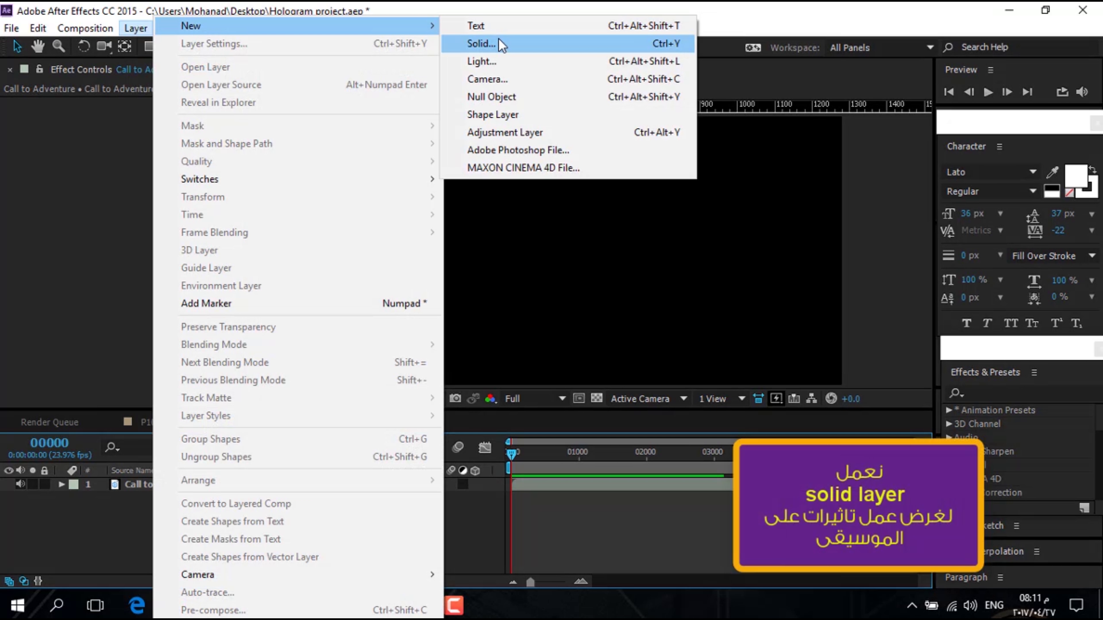
{"action": "left_click", "coordinate": [499, 44]}
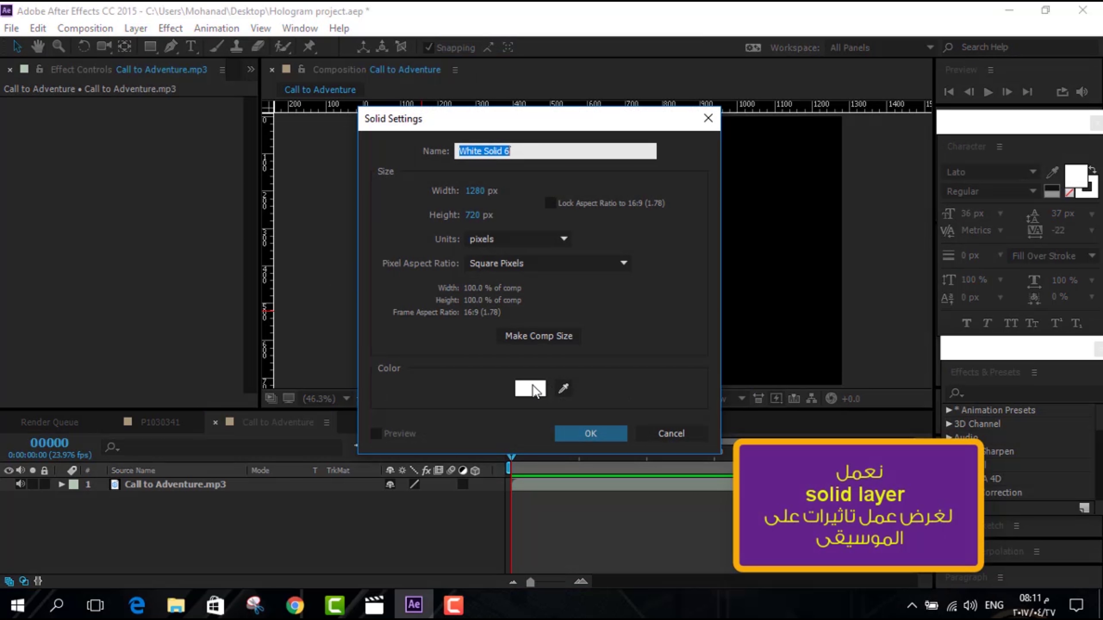
{"action": "left_click", "coordinate": [531, 388]}
{"action": "left_click", "coordinate": [868, 345]}
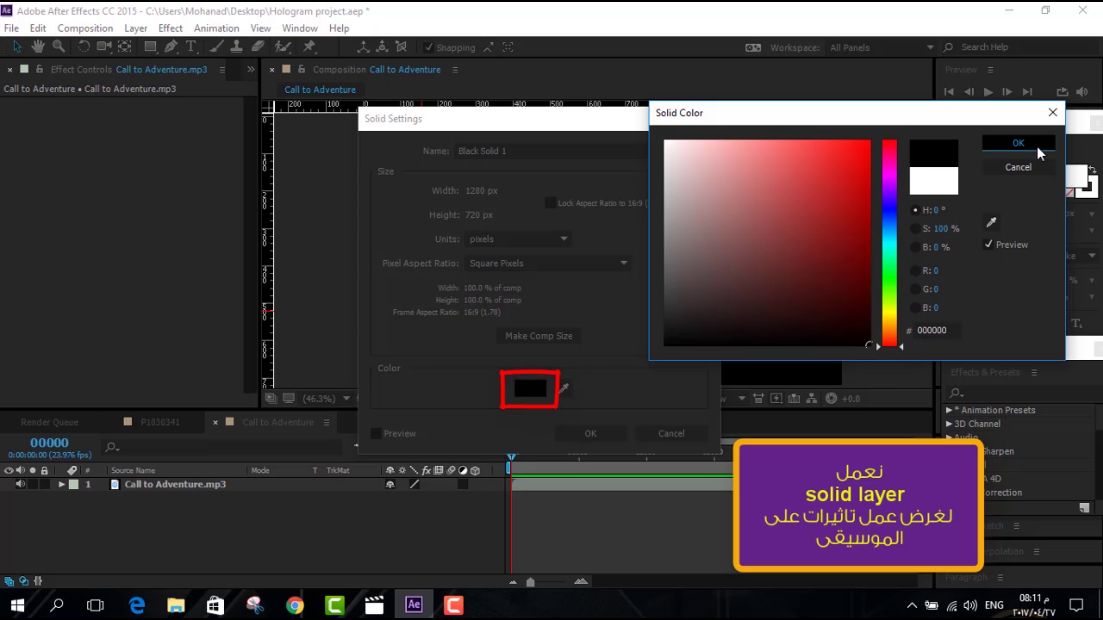
{"action": "left_click", "coordinate": [1038, 147]}
{"action": "left_click", "coordinate": [601, 436]}
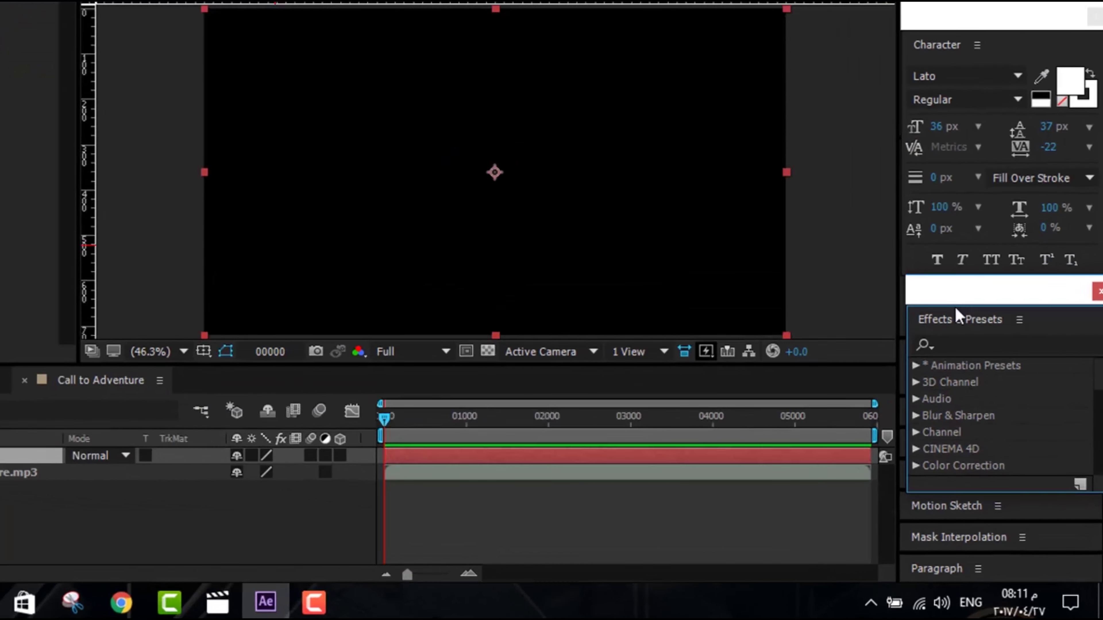
Apply the Audio Spectrum effect to Black Solid 1
{"action": "left_click", "coordinate": [983, 391]}
{"action": "type", "text": "au"}
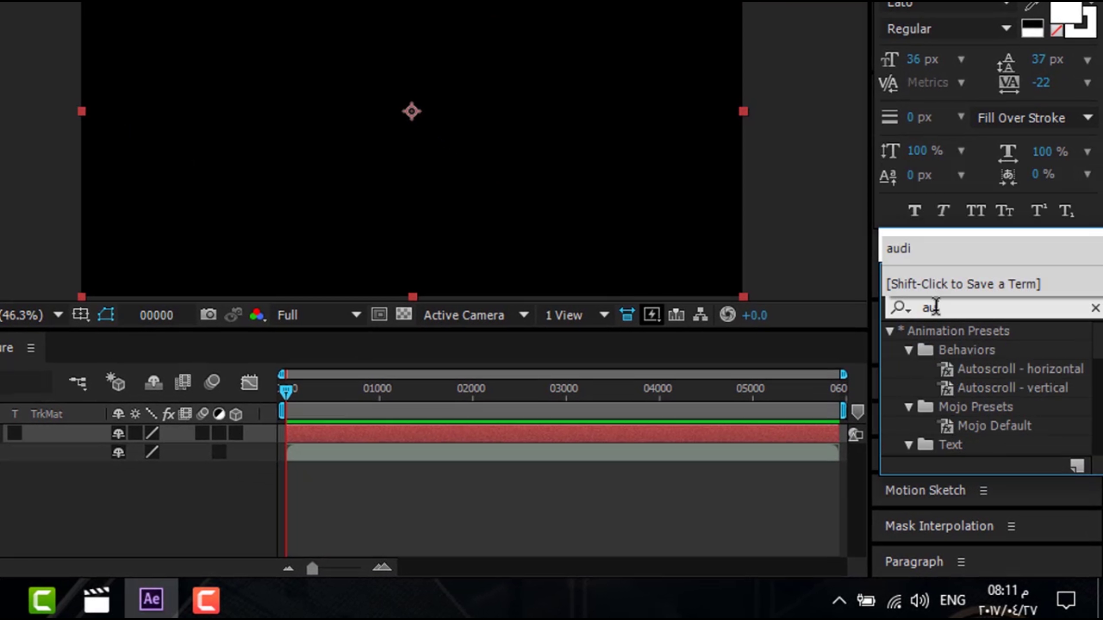
{"action": "type", "text": "di"}
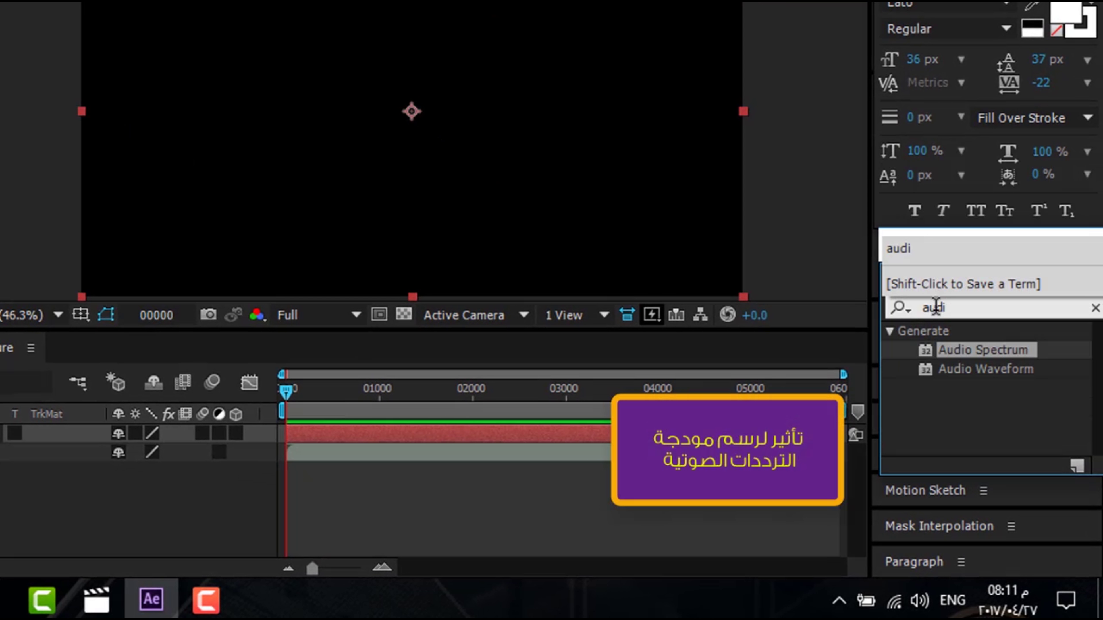
{"action": "left_click_drag", "start_coordinate": [989, 351], "coordinate": [417, 162]}
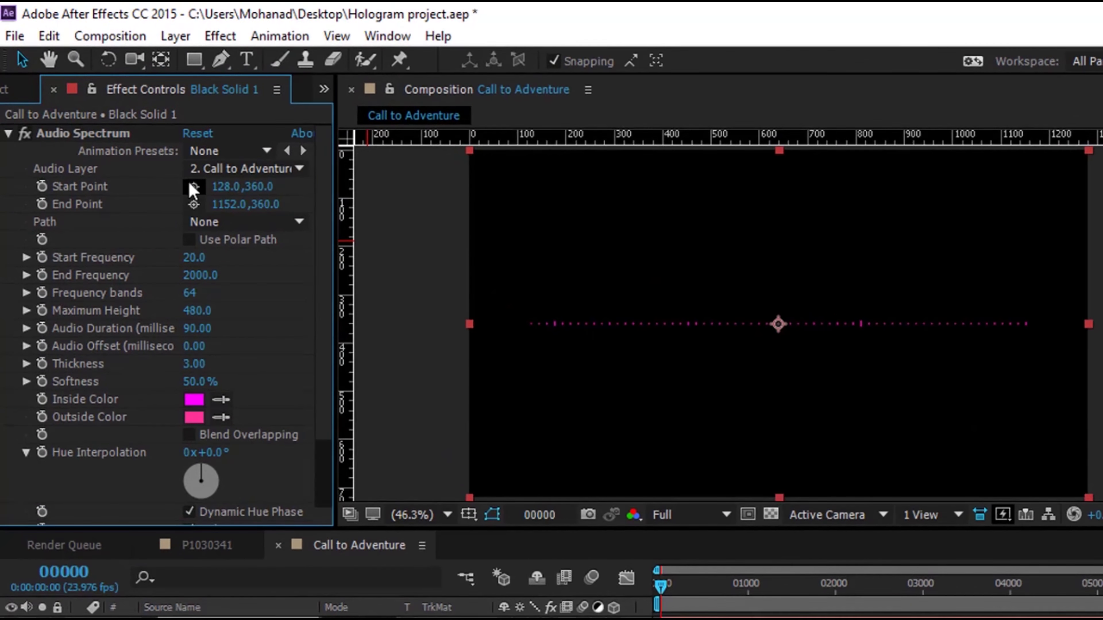
Place the spectrum's Start Point and End Point at the comp's left and right edges
{"action": "left_click", "coordinate": [150, 144]}
{"action": "left_click_drag", "start_coordinate": [531, 324], "coordinate": [469, 324]}
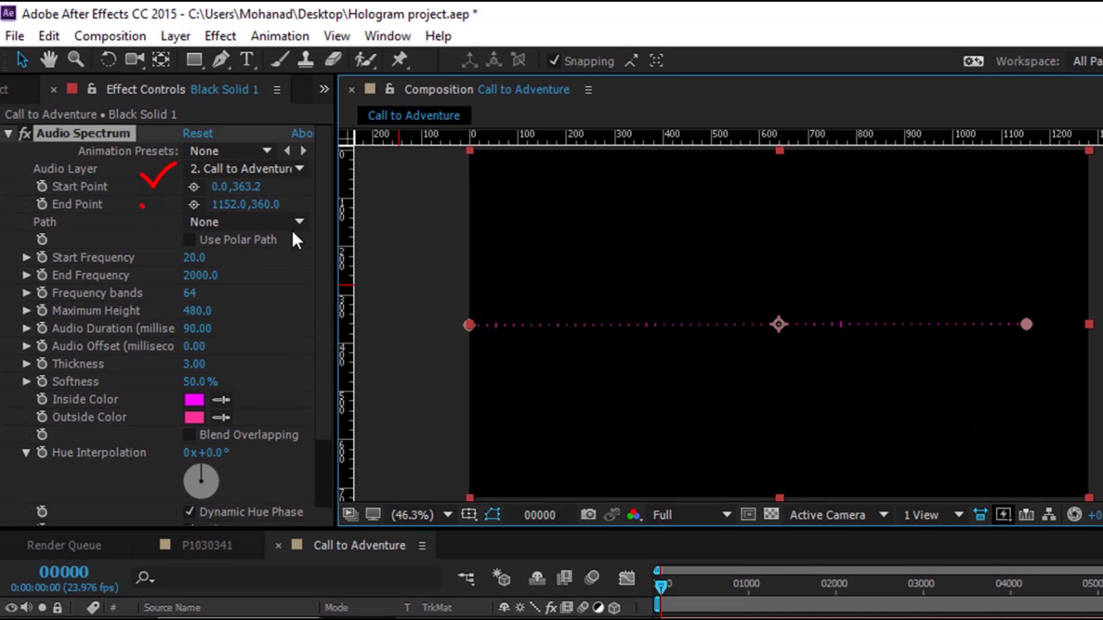
{"action": "left_click", "coordinate": [194, 204]}
{"action": "left_click", "coordinate": [1088, 323]}
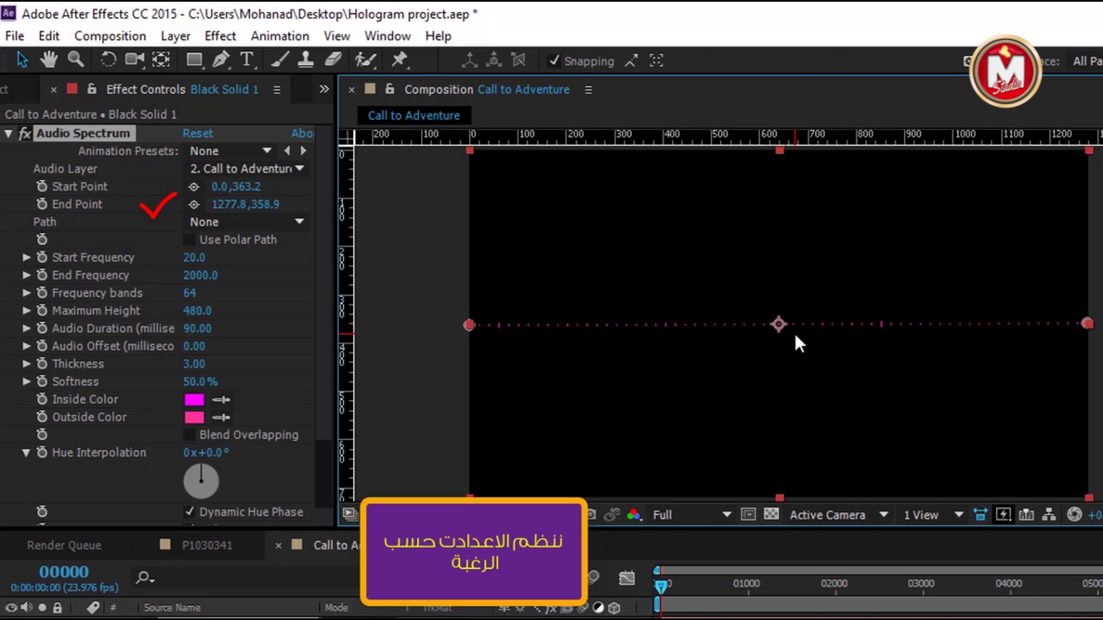
Set Audio Spectrum to 166 bands, maximum height 3610, audio duration 90 and thickness 5.00
{"action": "left_click_drag", "start_coordinate": [190, 296], "coordinate": [302, 299]}
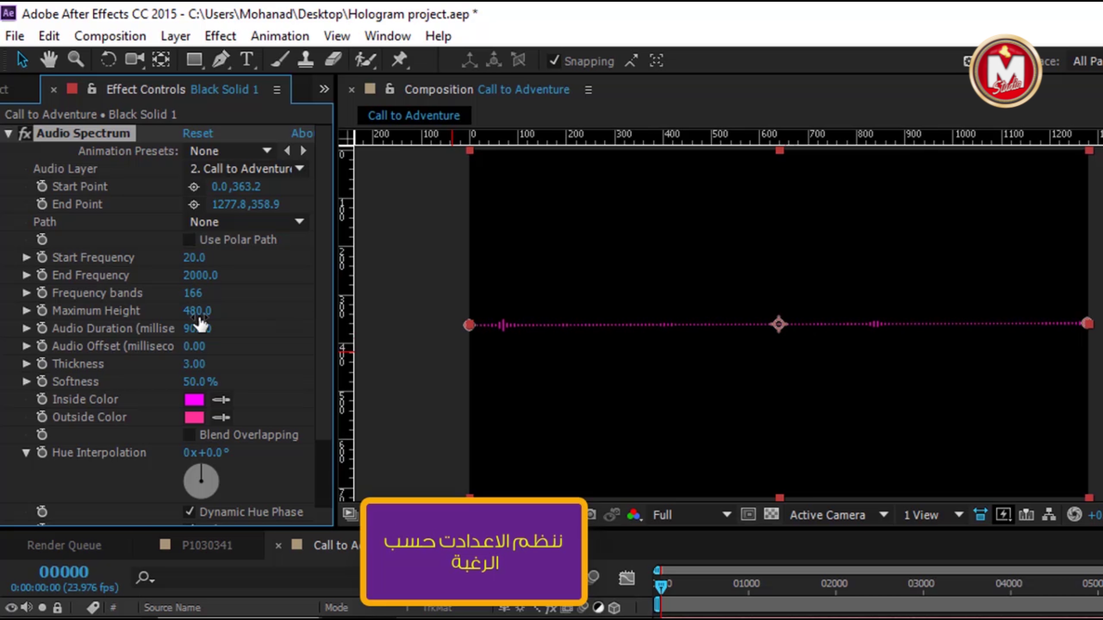
{"action": "left_click_drag", "start_coordinate": [198, 311], "coordinate": [636, 316]}
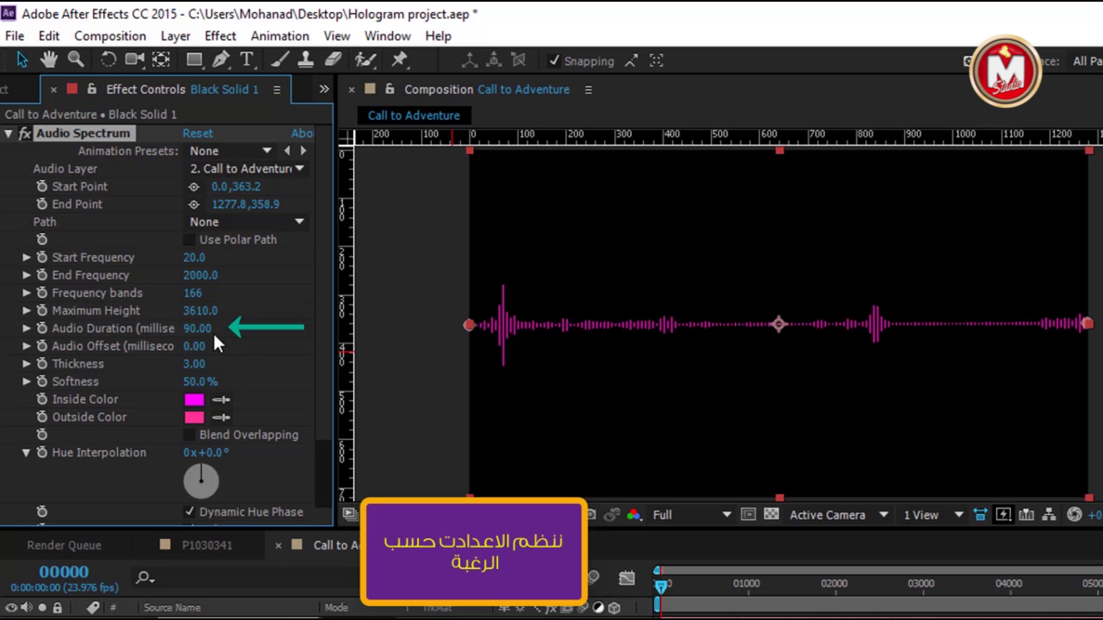
{"action": "left_click_drag", "start_coordinate": [201, 329], "coordinate": [199, 338]}
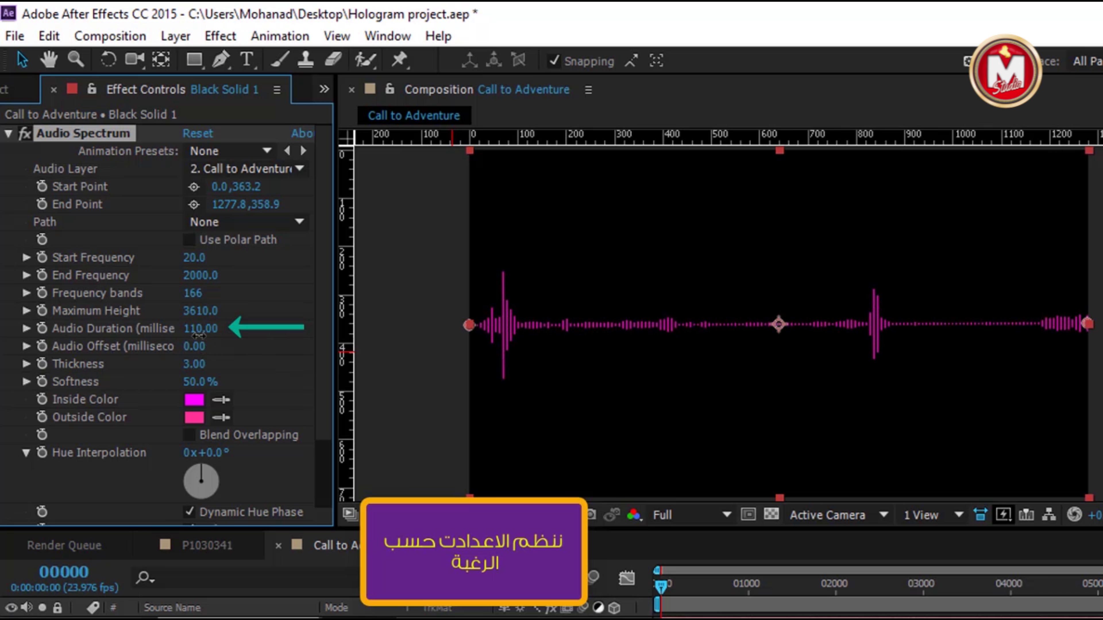
{"action": "left_click_drag", "start_coordinate": [199, 335], "coordinate": [199, 339]}
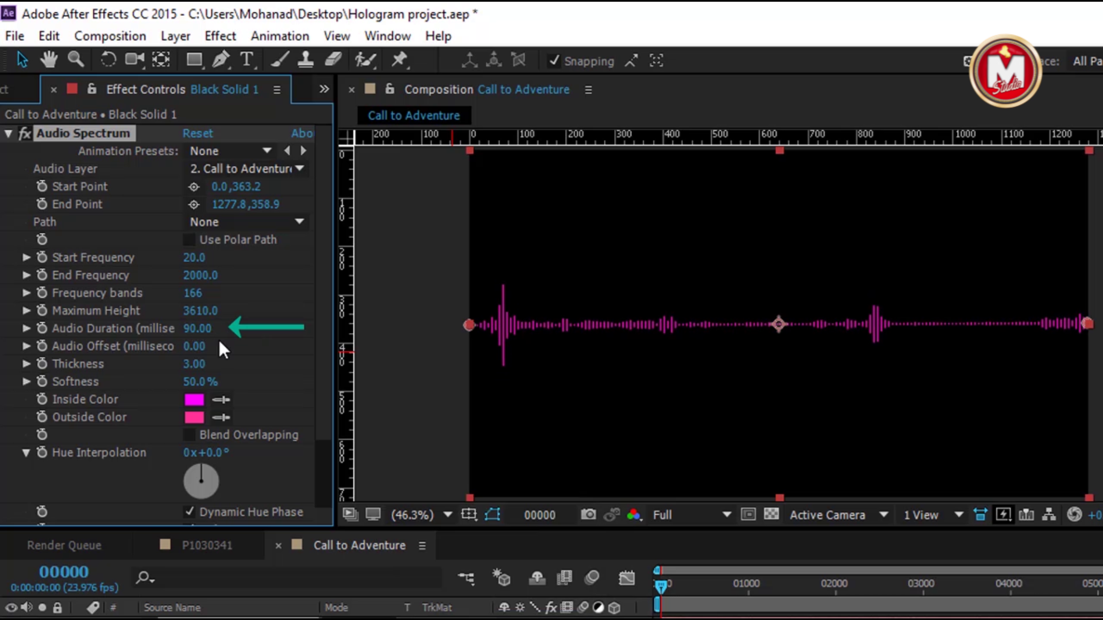
{"action": "left_click_drag", "start_coordinate": [187, 369], "coordinate": [212, 364]}
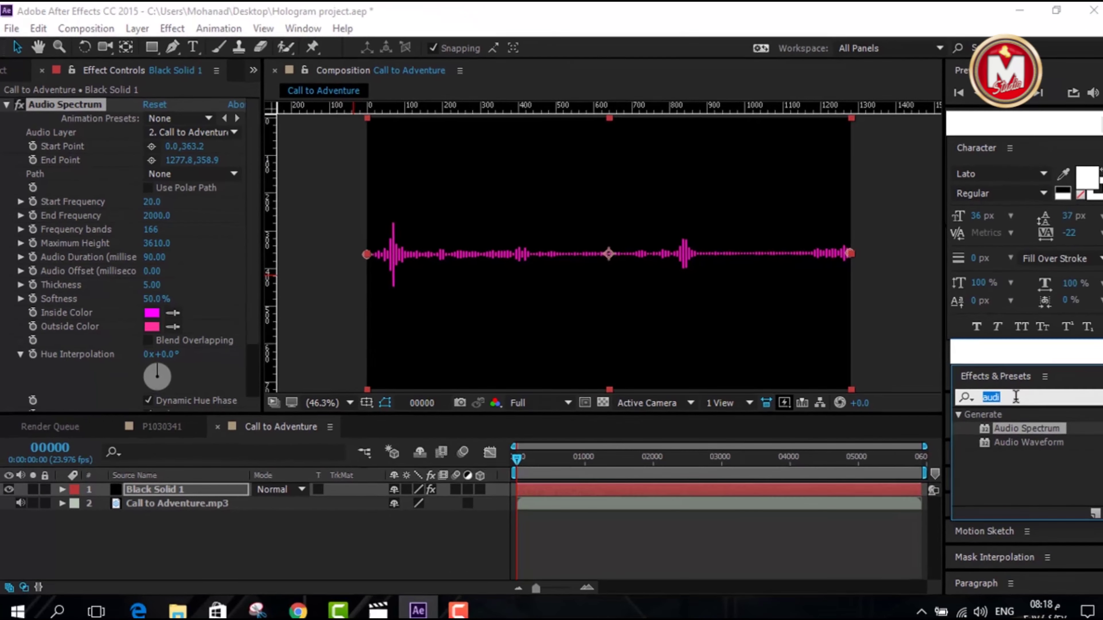
{"action": "left_click", "coordinate": [1006, 393]}
Apply Tint to the spectrum with Map Black To set to white
{"action": "type", "text": "tint"}
{"action": "left_click", "coordinate": [992, 468]}
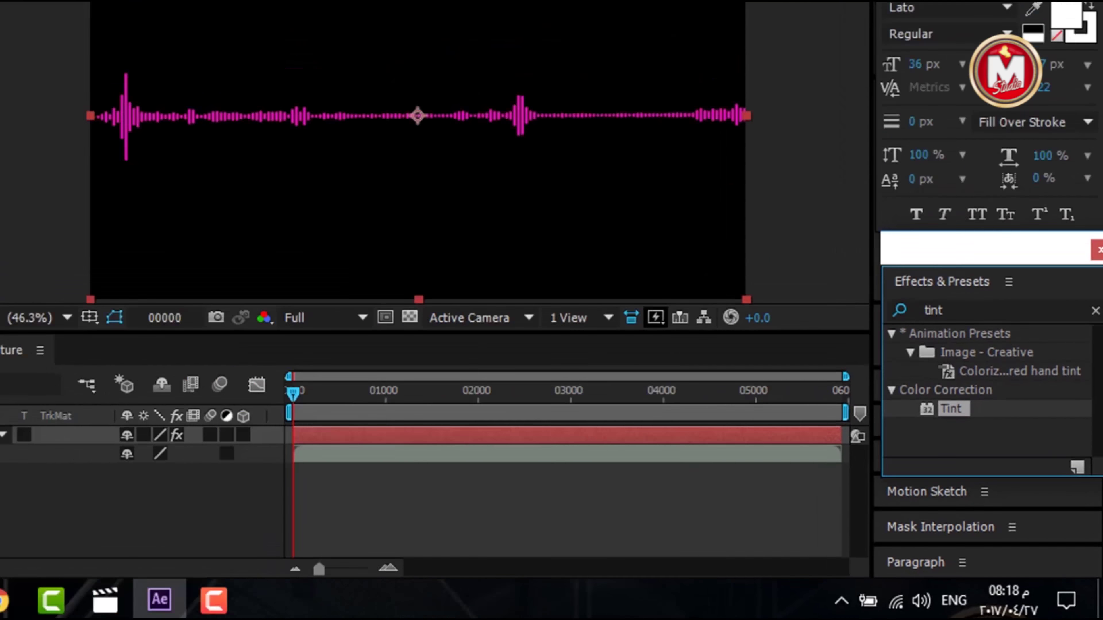
{"action": "double_click", "coordinate": [951, 408]}
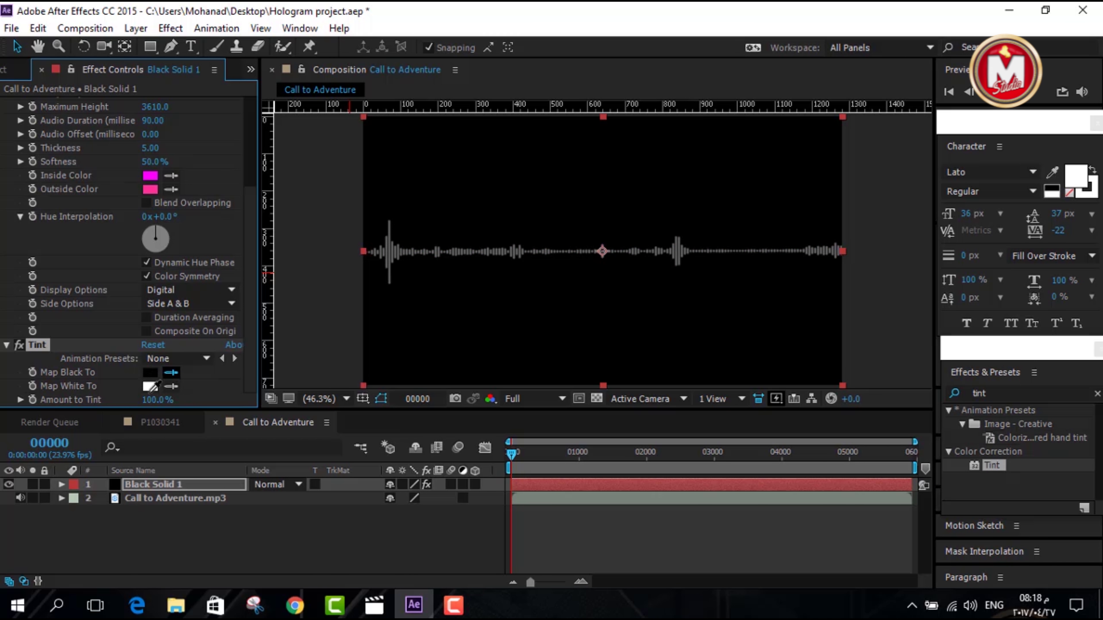
{"action": "left_click", "coordinate": [151, 384]}
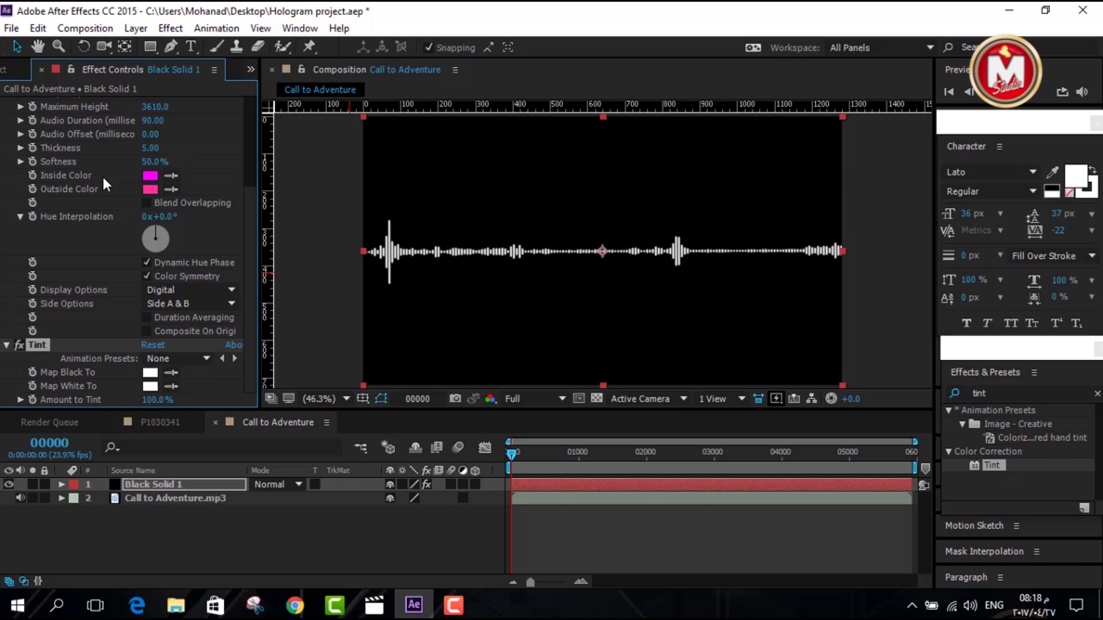
{"action": "scroll", "coordinate": [105, 184], "scroll_direction": "up", "scroll_amount": 5}
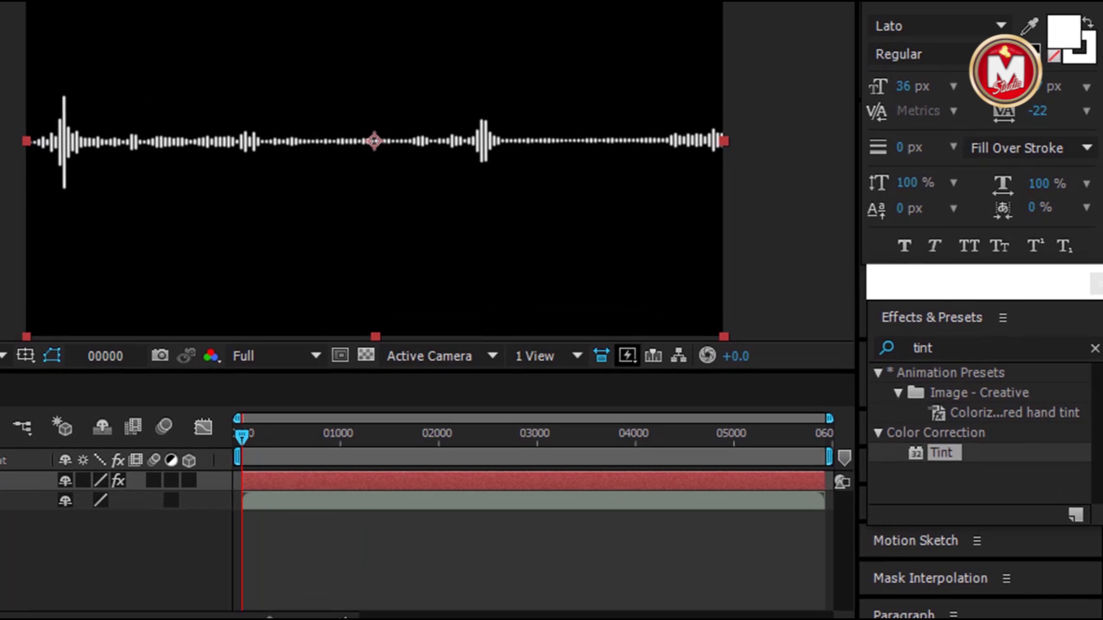
Apply Polar Coordinates at 100% Rect to Polar, then import the speaker icon image
{"action": "left_click", "coordinate": [939, 345]}
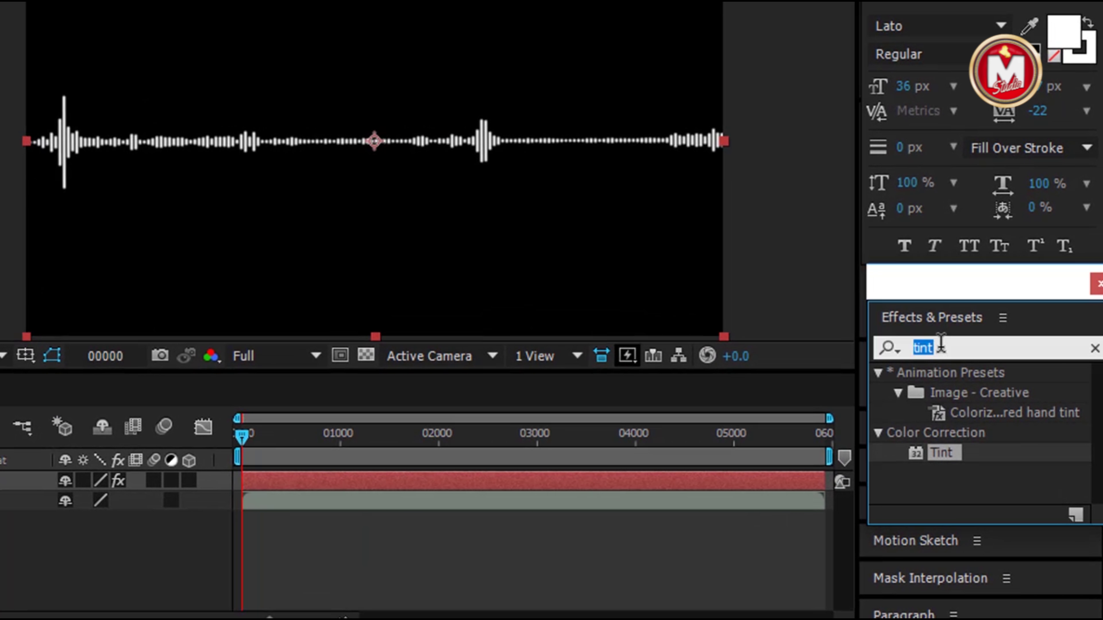
{"action": "type", "text": "pol"}
{"action": "left_click_drag", "start_coordinate": [983, 393], "coordinate": [354, 165]}
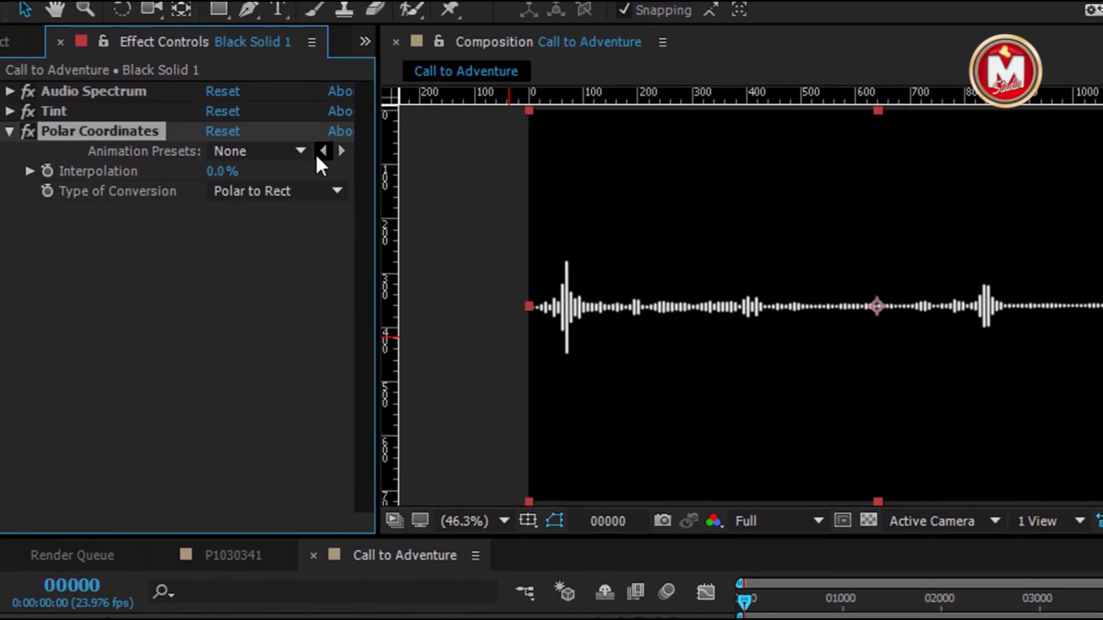
{"action": "left_click", "coordinate": [323, 192]}
{"action": "left_click", "coordinate": [313, 215]}
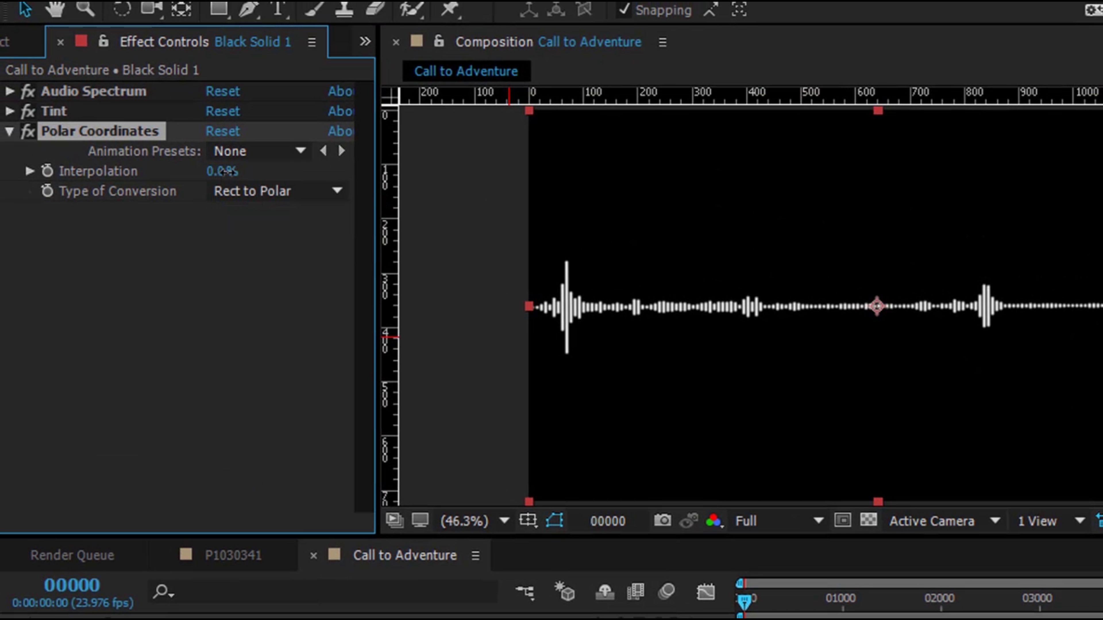
{"action": "left_click_drag", "start_coordinate": [222, 171], "coordinate": [339, 178]}
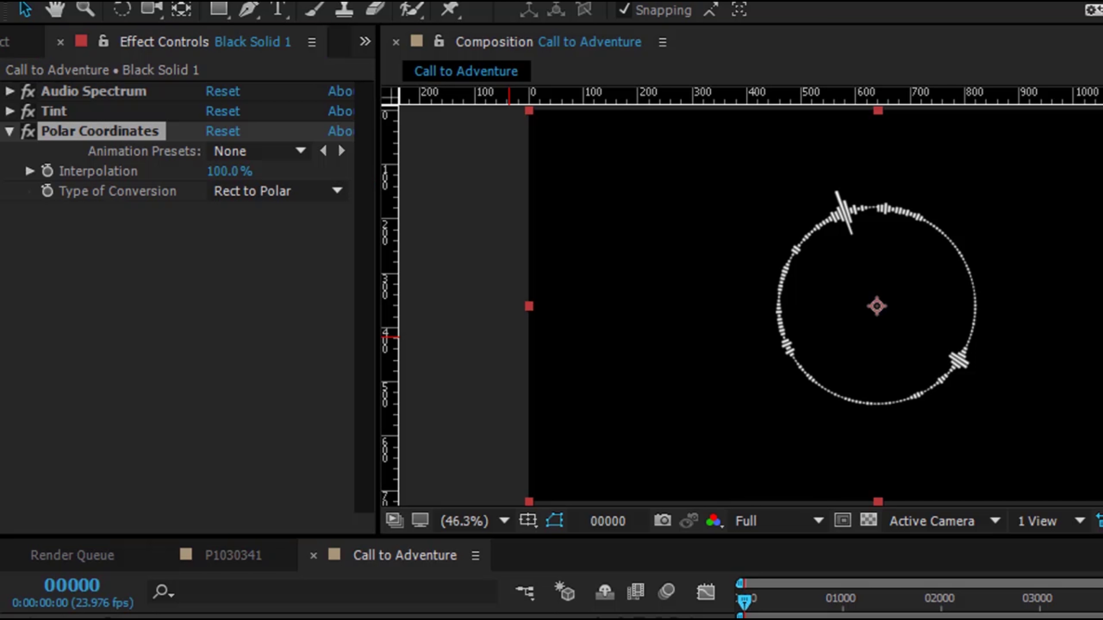
{"action": "key", "text": "F2"}
{"action": "left_click_drag", "start_coordinate": [738, 593], "coordinate": [743, 594]}
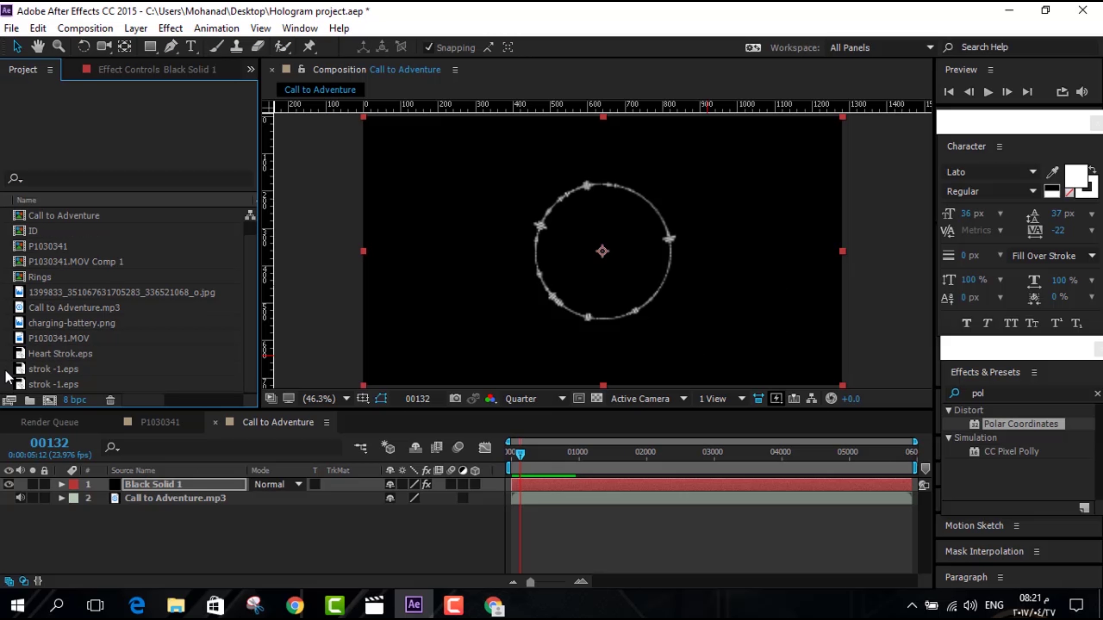
{"action": "key", "text": "ctrl+i"}
{"action": "double_click", "coordinate": [554, 185]}
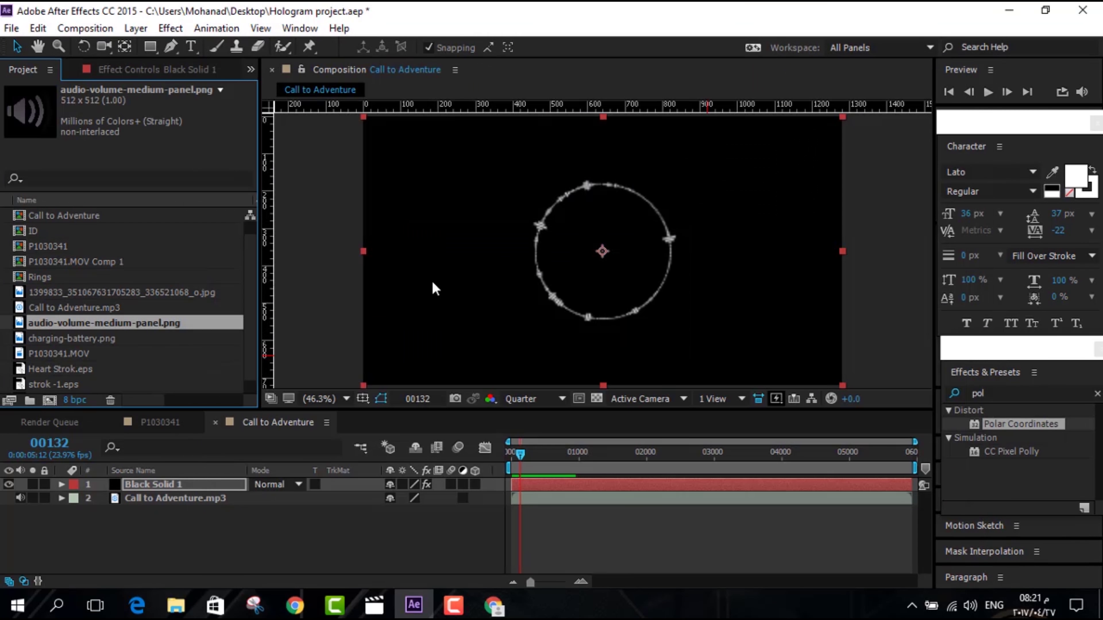
Add the speaker icon to the comp, shrink it inside the ring, and tint it white
{"action": "left_click_drag", "start_coordinate": [79, 330], "coordinate": [603, 254]}
{"action": "left_click_drag", "start_coordinate": [699, 347], "coordinate": [650, 299]}
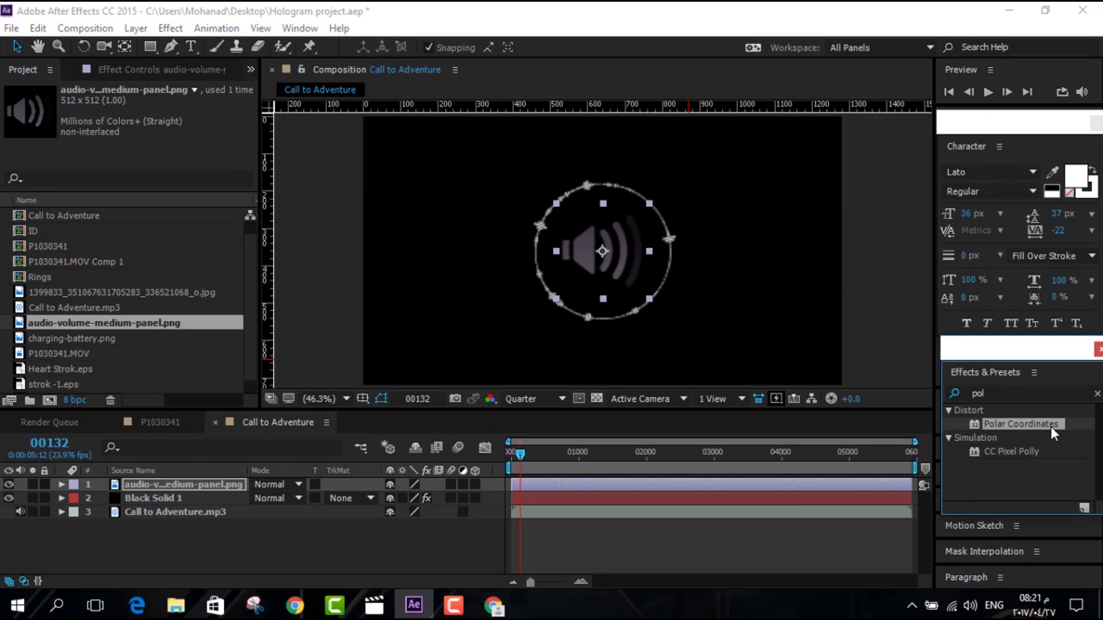
{"action": "left_click", "coordinate": [1025, 394]}
{"action": "type", "text": "tint"}
{"action": "left_click_drag", "start_coordinate": [992, 466], "coordinate": [603, 251]}
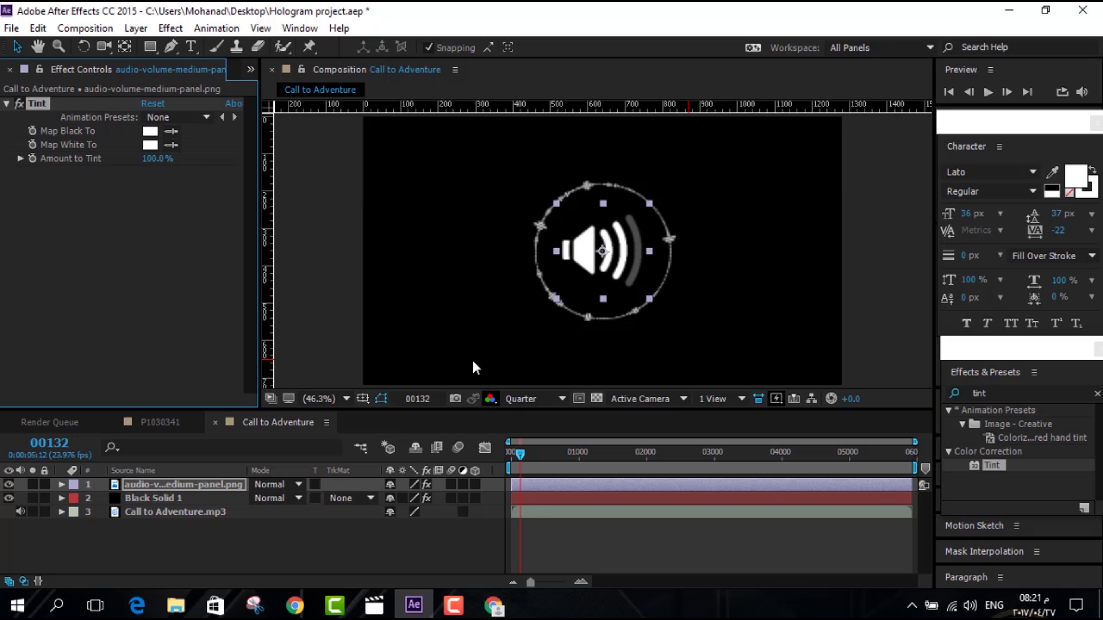
Widen the Effect Controls panel and select the Call to Adventure comp in the Project panel
{"action": "left_click", "coordinate": [180, 224]}
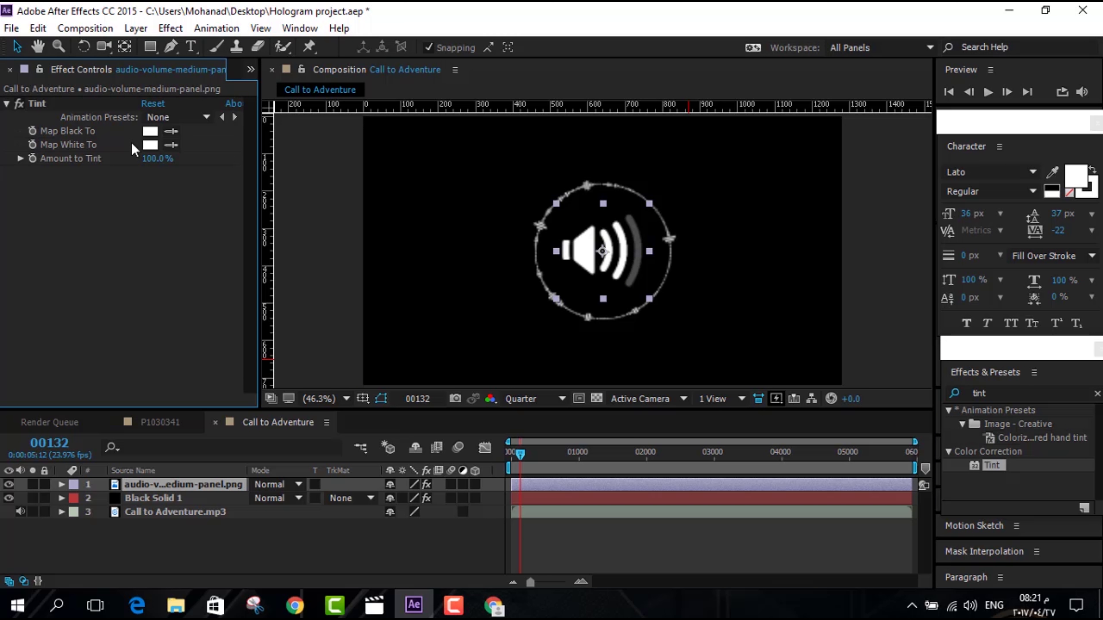
{"action": "left_click_drag", "start_coordinate": [256, 136], "coordinate": [347, 147]}
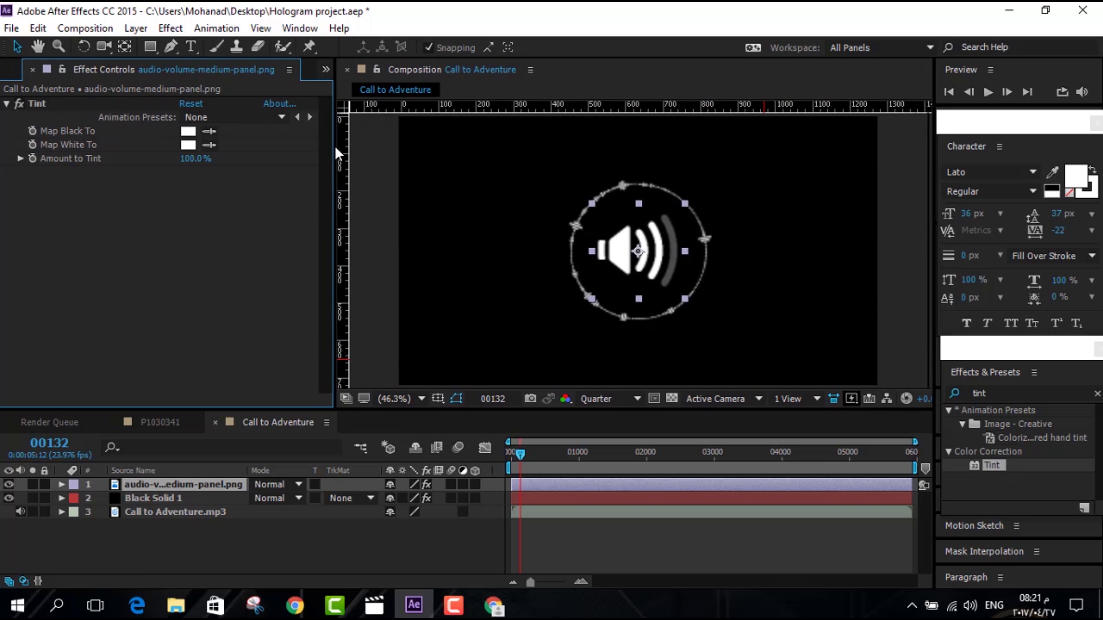
{"action": "left_click", "coordinate": [31, 71]}
{"action": "scroll", "coordinate": [130, 296], "scroll_direction": "up", "scroll_amount": 1}
{"action": "left_click", "coordinate": [135, 231]}
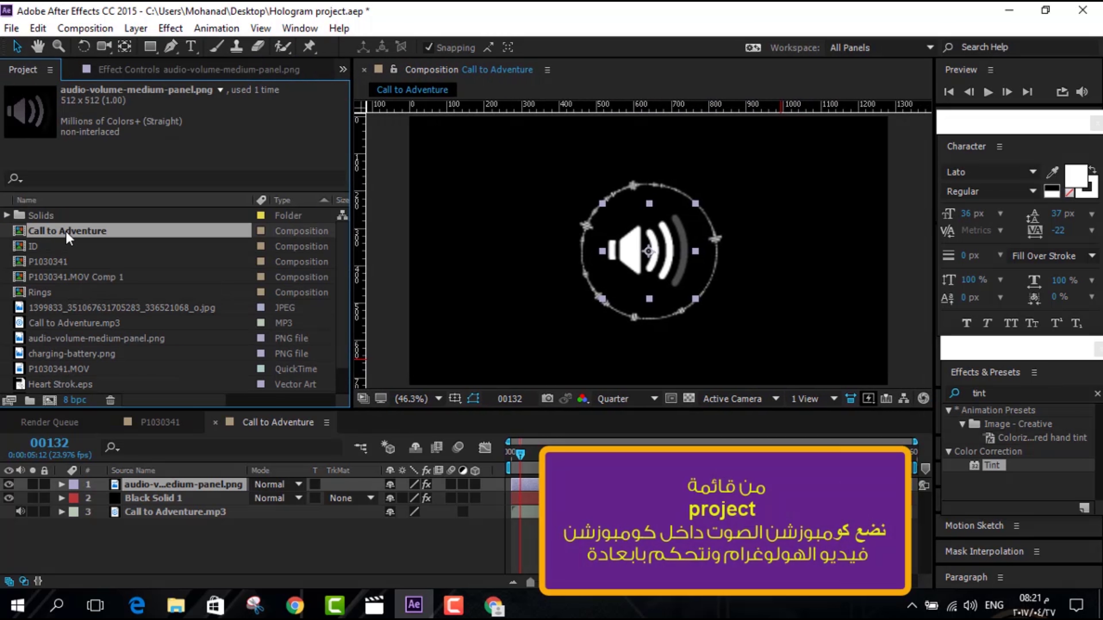
Place the Call to Adventure comp into P1030341 and move it to the card's lower right
{"action": "left_click_drag", "start_coordinate": [135, 231], "coordinate": [608, 281]}
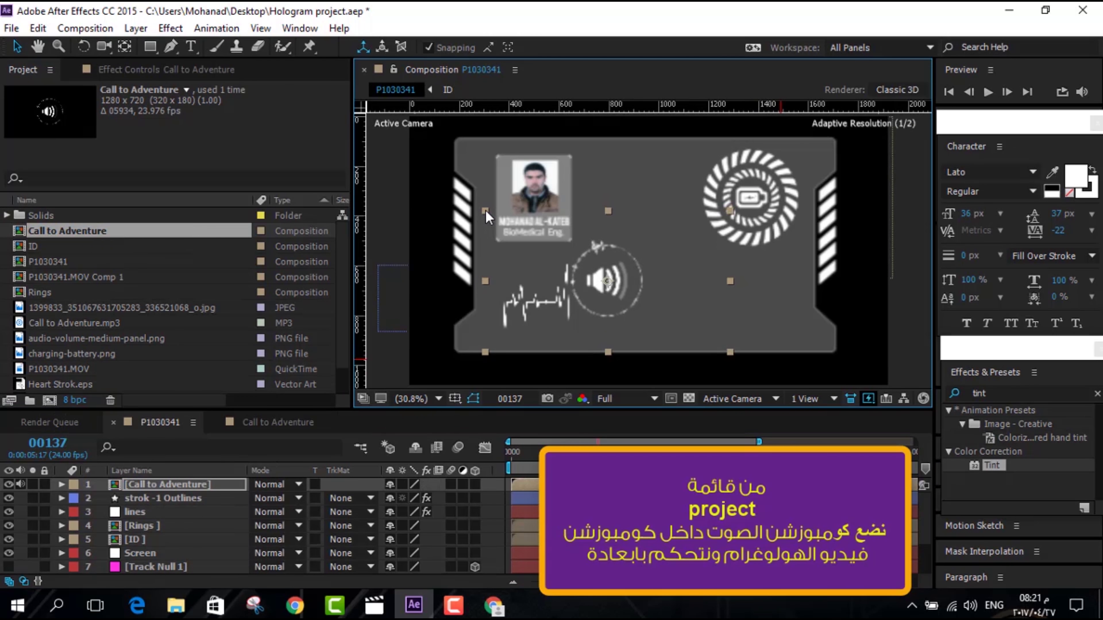
{"action": "left_click_drag", "start_coordinate": [493, 216], "coordinate": [653, 244]}
{"action": "left_click", "coordinate": [602, 173]}
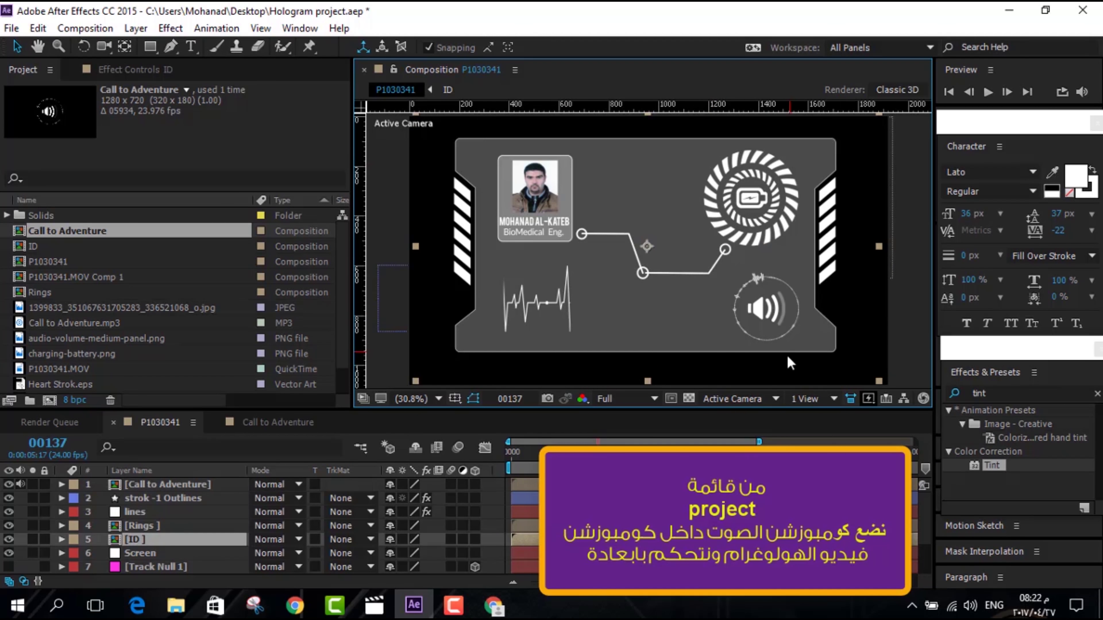
{"action": "left_click", "coordinate": [183, 484]}
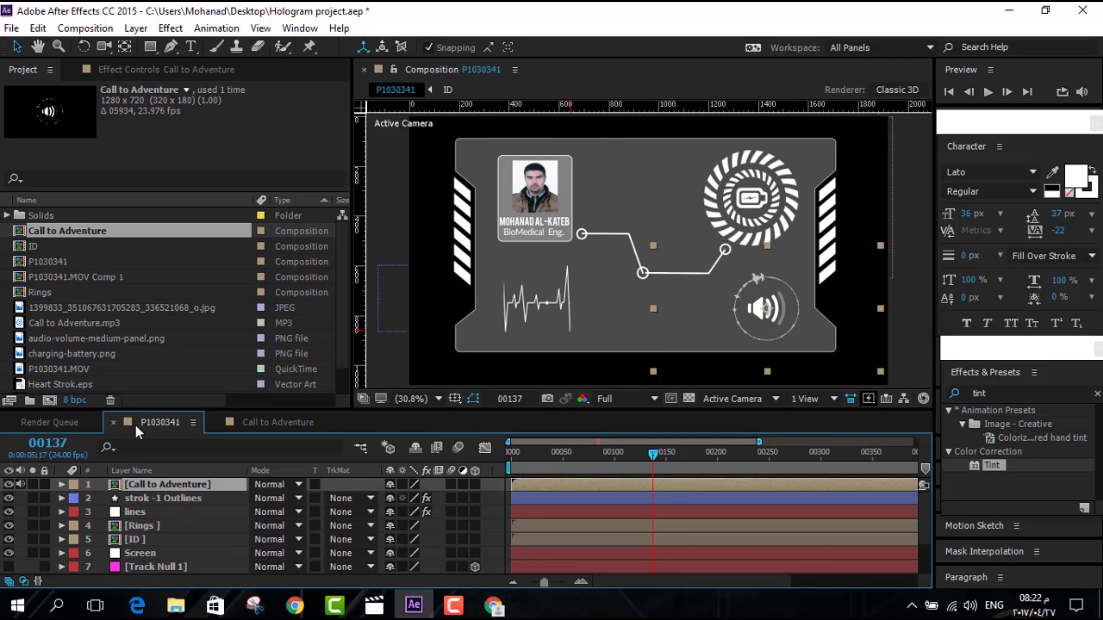
Start a new text line beside the photo with the Type tool
{"action": "left_click", "coordinate": [191, 47]}
{"action": "left_click", "coordinate": [606, 168]}
{"action": "type", "text": "Hologram tutorials"}
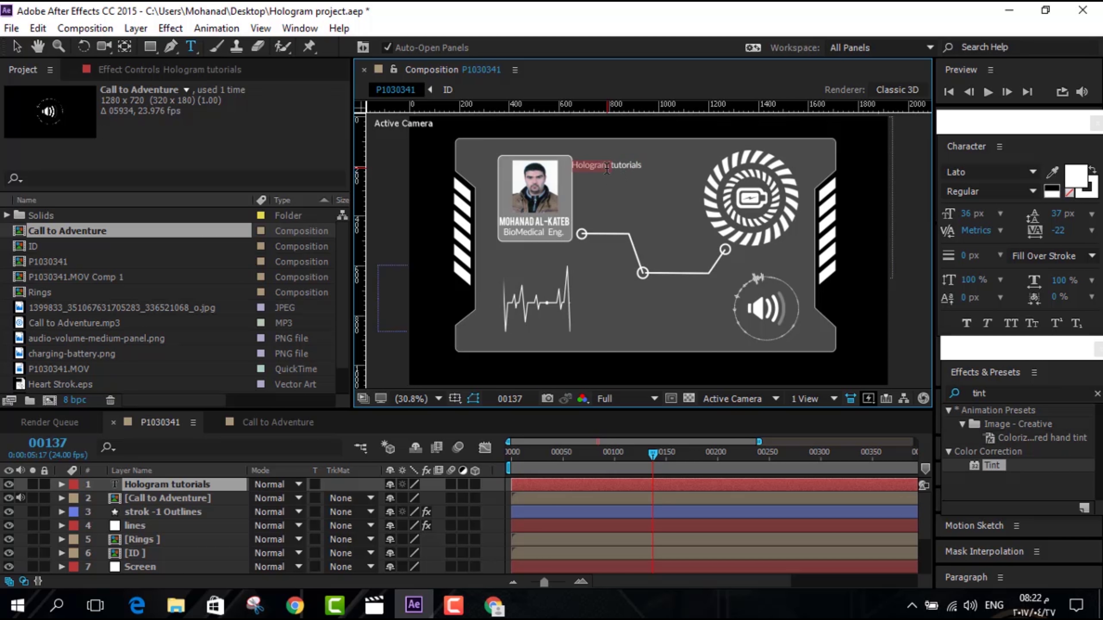
Set the title to 75 px with leading 74 and capitalize the T in 'Tutorial'
{"action": "key", "text": "ctrl+a"}
{"action": "left_click_drag", "start_coordinate": [972, 214], "coordinate": [999, 212]}
{"action": "left_click", "coordinate": [617, 164]}
{"action": "key", "text": "Return"}
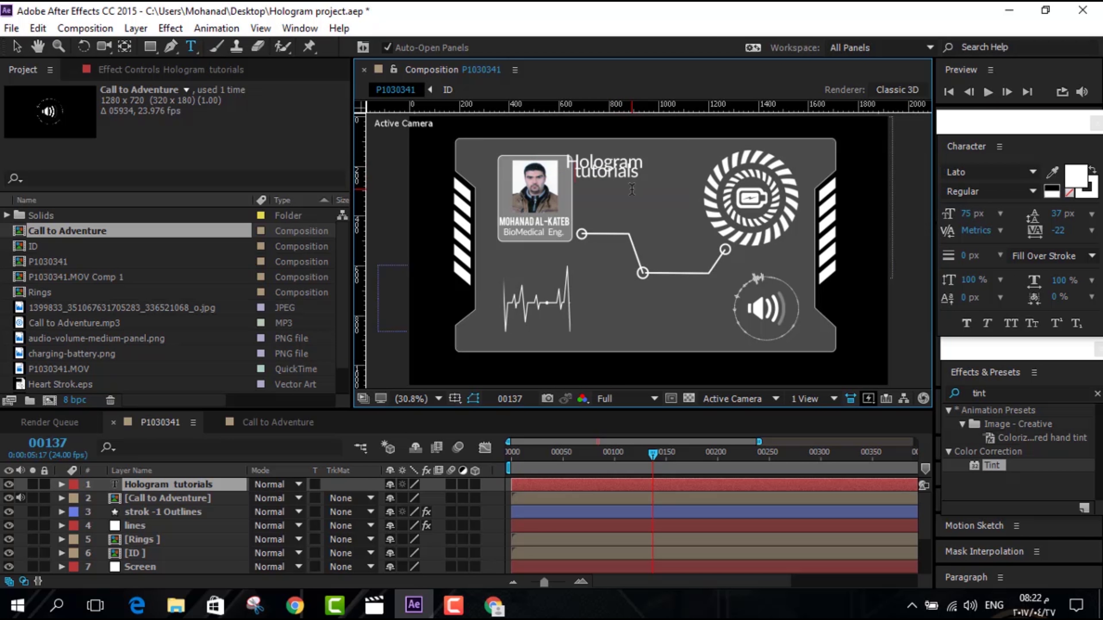
{"action": "double_click", "coordinate": [163, 485]}
{"action": "left_click_drag", "start_coordinate": [1054, 215], "coordinate": [1060, 220]}
{"action": "left_click_drag", "start_coordinate": [575, 180], "coordinate": [586, 180]}
{"action": "type", "text": "T"}
{"action": "left_click", "coordinate": [17, 47]}
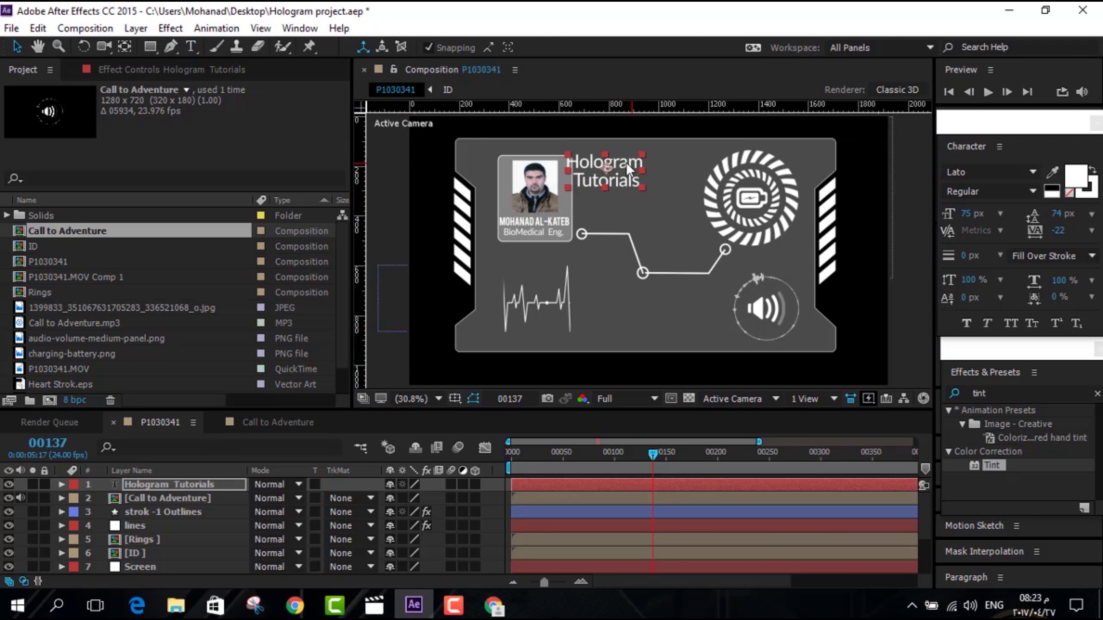
Add an Opacity animator at 0% to the title and keyframe Range Selector Start at frame 0
{"action": "key", "text": "t"}
{"action": "key", "text": "Home"}
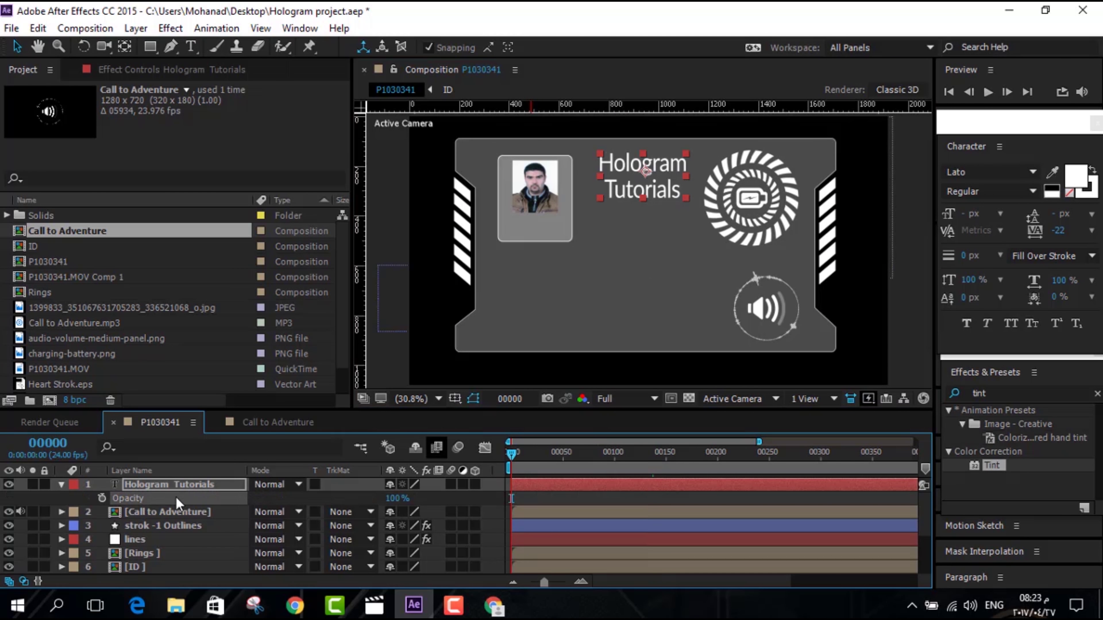
{"action": "left_click", "coordinate": [61, 484]}
{"action": "left_click", "coordinate": [61, 484]}
{"action": "left_click", "coordinate": [483, 498]}
{"action": "left_click", "coordinate": [534, 282]}
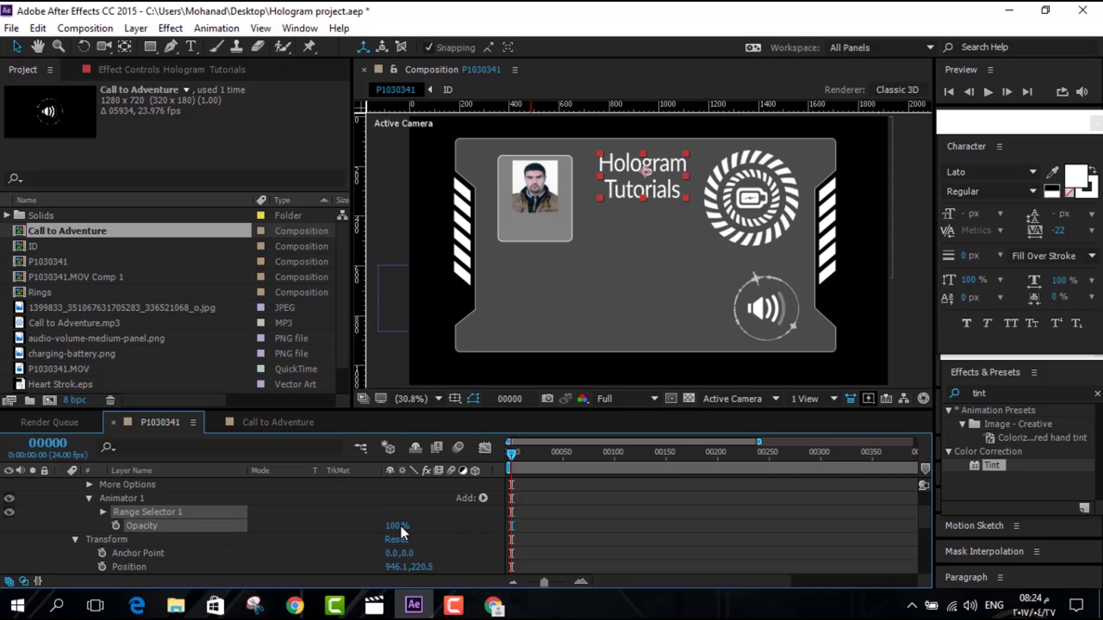
{"action": "left_click_drag", "start_coordinate": [397, 526], "coordinate": [347, 526]}
{"action": "left_click", "coordinate": [102, 511]}
{"action": "left_click", "coordinate": [129, 525]}
Key Range Start to 100% at frame 60, Easy Ease both keyframes, and preview at Third resolution
{"action": "left_click", "coordinate": [546, 452]}
{"action": "left_click", "coordinate": [627, 453]}
{"action": "left_click_drag", "start_coordinate": [387, 526], "coordinate": [435, 526]}
{"action": "left_click", "coordinate": [598, 453]}
{"action": "left_click", "coordinate": [573, 453]}
{"action": "left_click_drag", "start_coordinate": [628, 527], "coordinate": [575, 526]}
{"action": "right_click", "coordinate": [575, 527]}
{"action": "left_click", "coordinate": [800, 409]}
{"action": "key", "text": "space"}
{"action": "left_click", "coordinate": [654, 399]}
{"action": "left_click", "coordinate": [634, 478]}
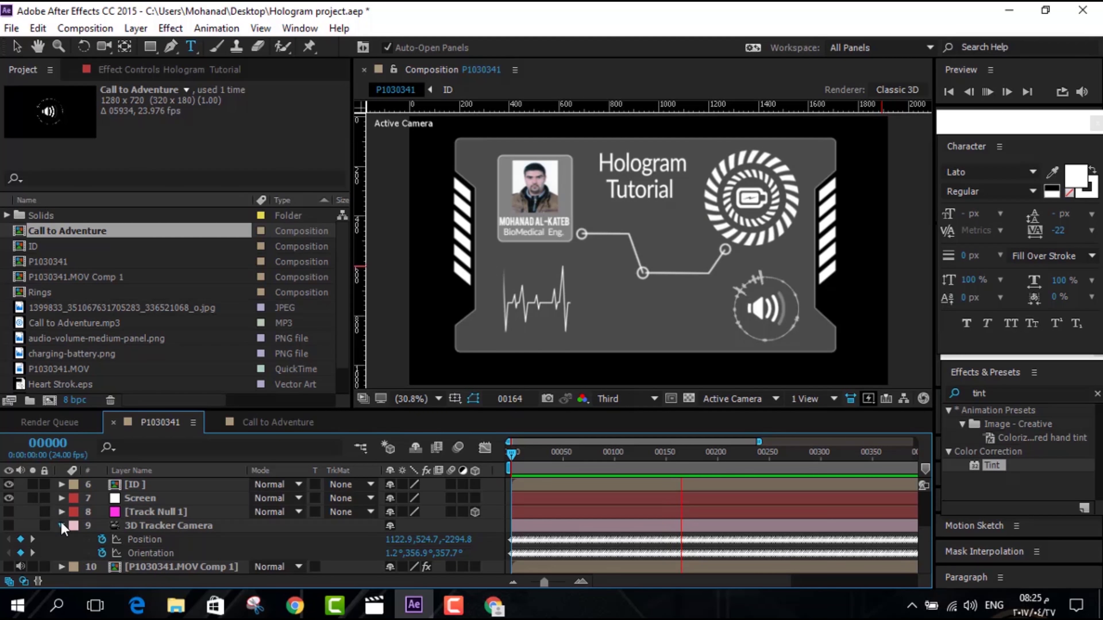
Turn the warehouse footage back on and apply Fractal Noise, found by searching 'fractal', to the Screen layer
{"action": "left_click", "coordinate": [61, 526]}
{"action": "left_click_drag", "start_coordinate": [8, 539], "coordinate": [9, 575]}
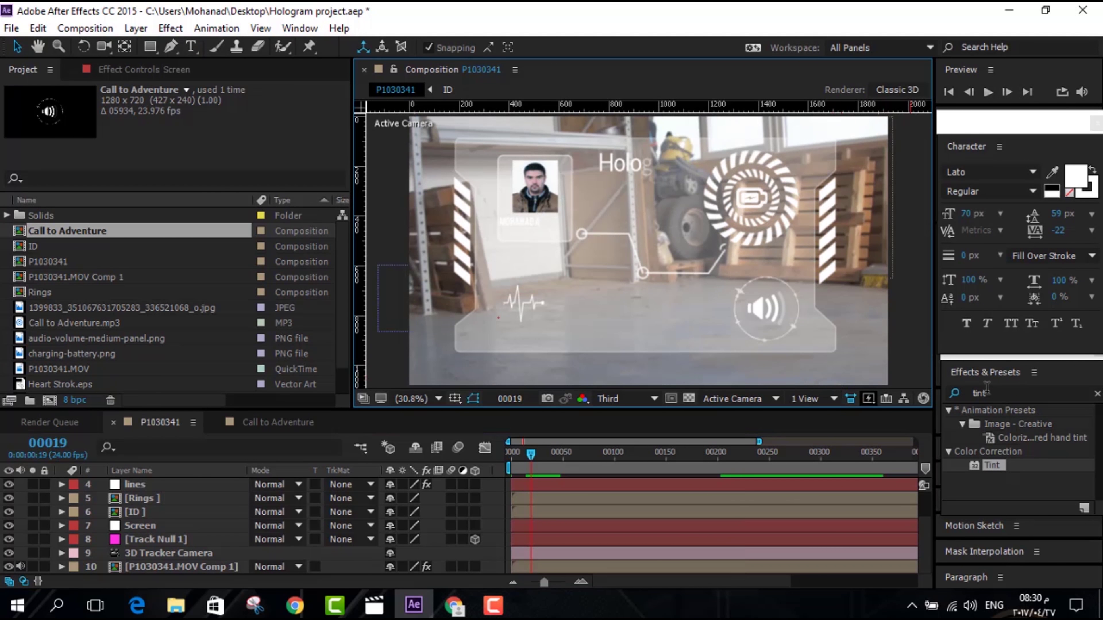
{"action": "double_click", "coordinate": [999, 392]}
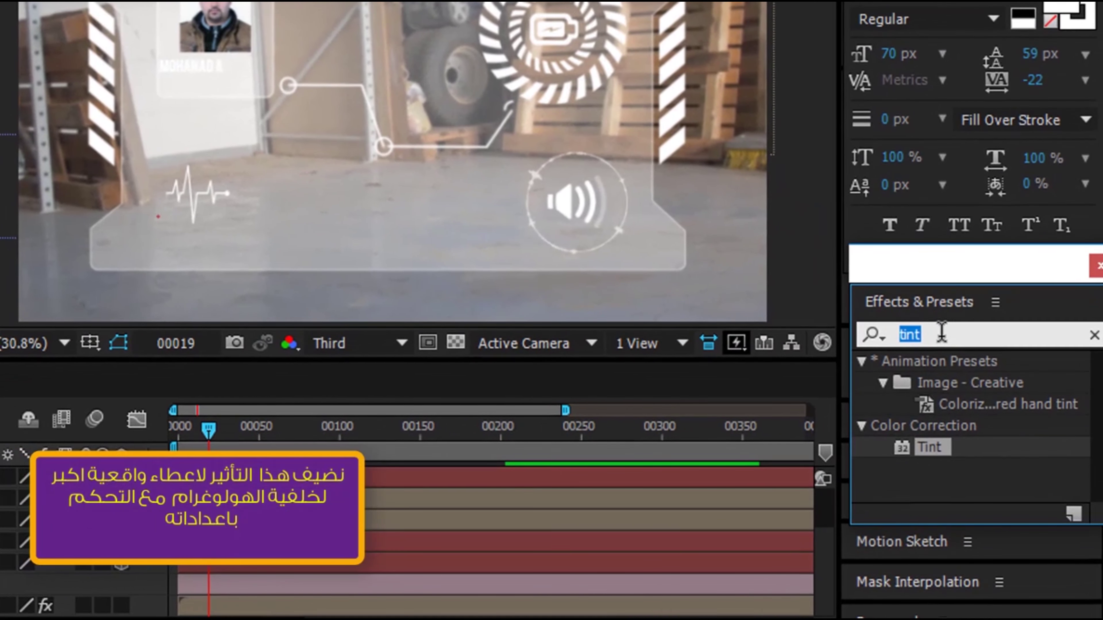
{"action": "type", "text": "fr"}
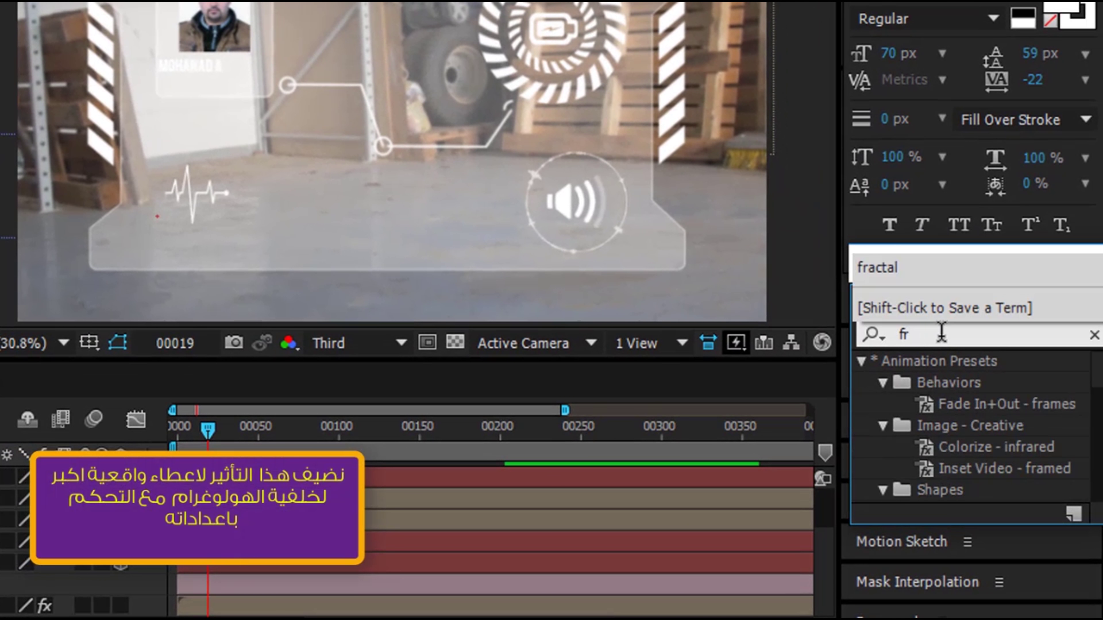
{"action": "type", "text": "actal"}
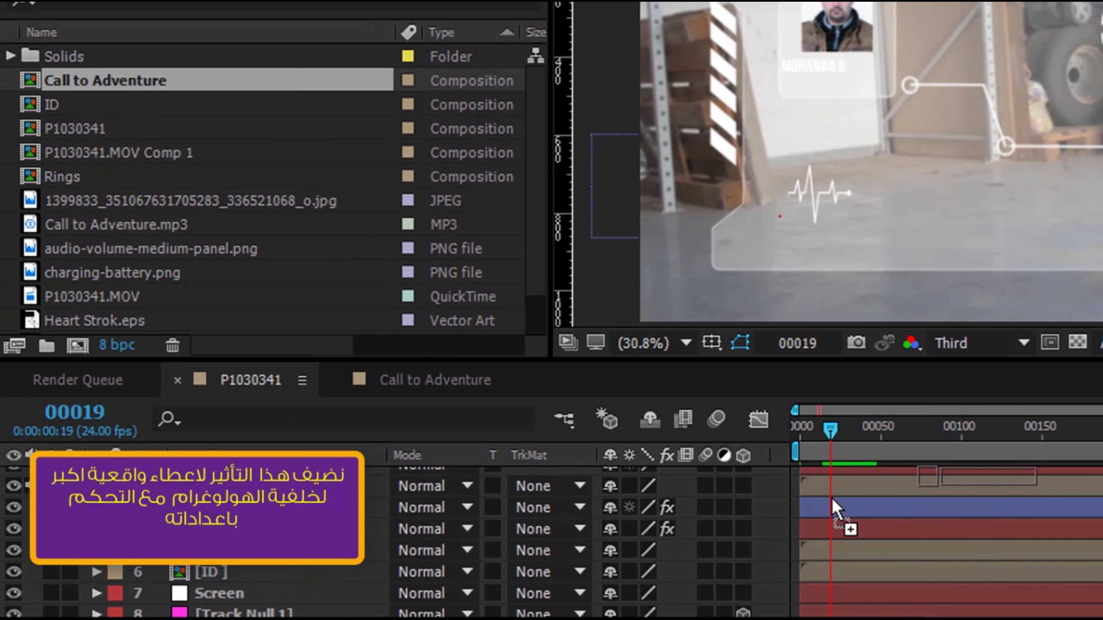
{"action": "left_click_drag", "start_coordinate": [837, 509], "coordinate": [369, 606]}
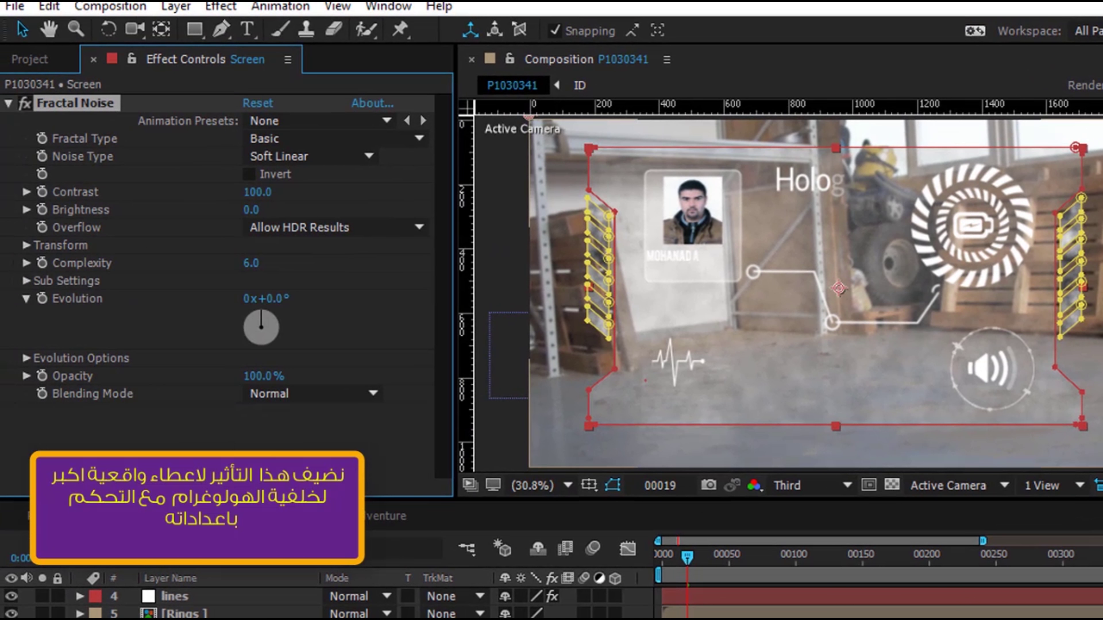
Switch Fractal Noise to Block noise with Contrast 200 and Brightness 24
{"action": "left_click", "coordinate": [313, 156]}
{"action": "left_click", "coordinate": [294, 174]}
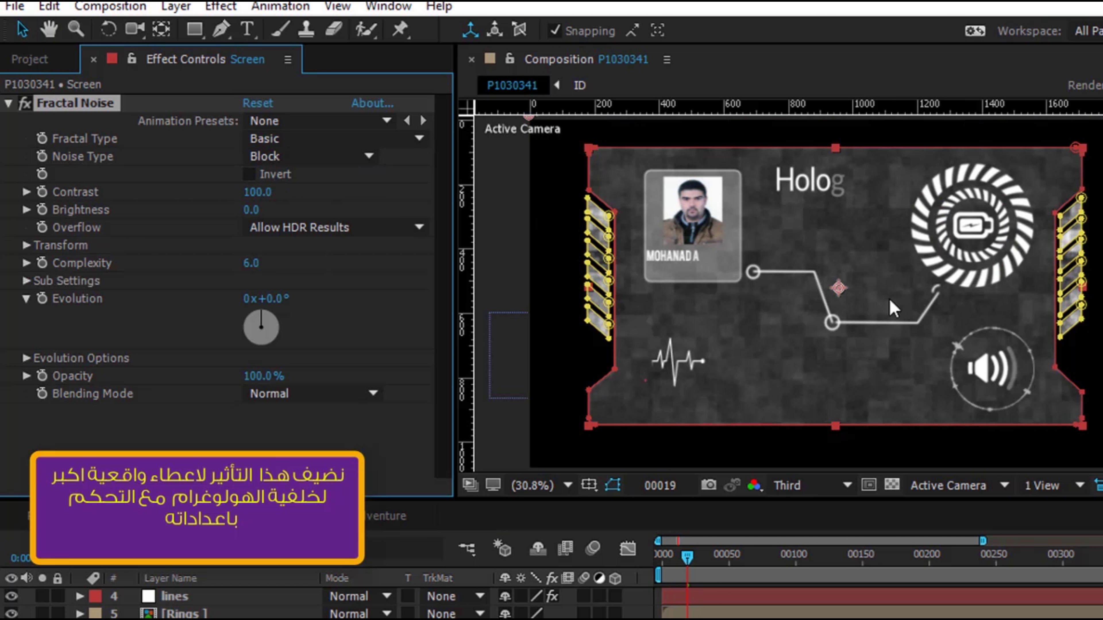
{"action": "left_click_drag", "start_coordinate": [250, 201], "coordinate": [299, 204]}
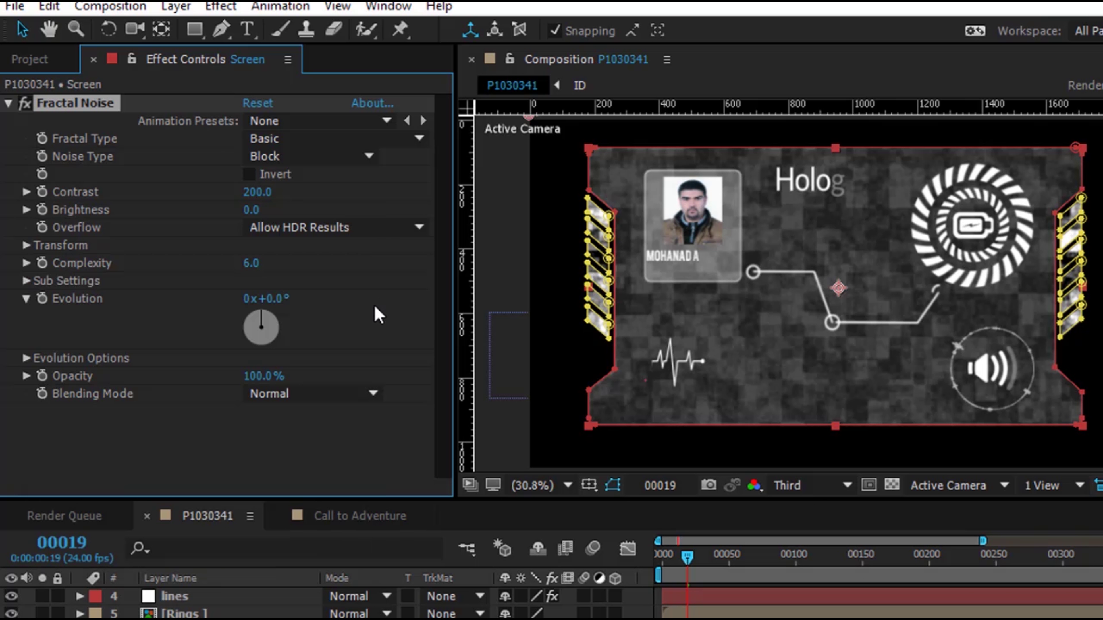
{"action": "left_click_drag", "start_coordinate": [252, 210], "coordinate": [295, 213]}
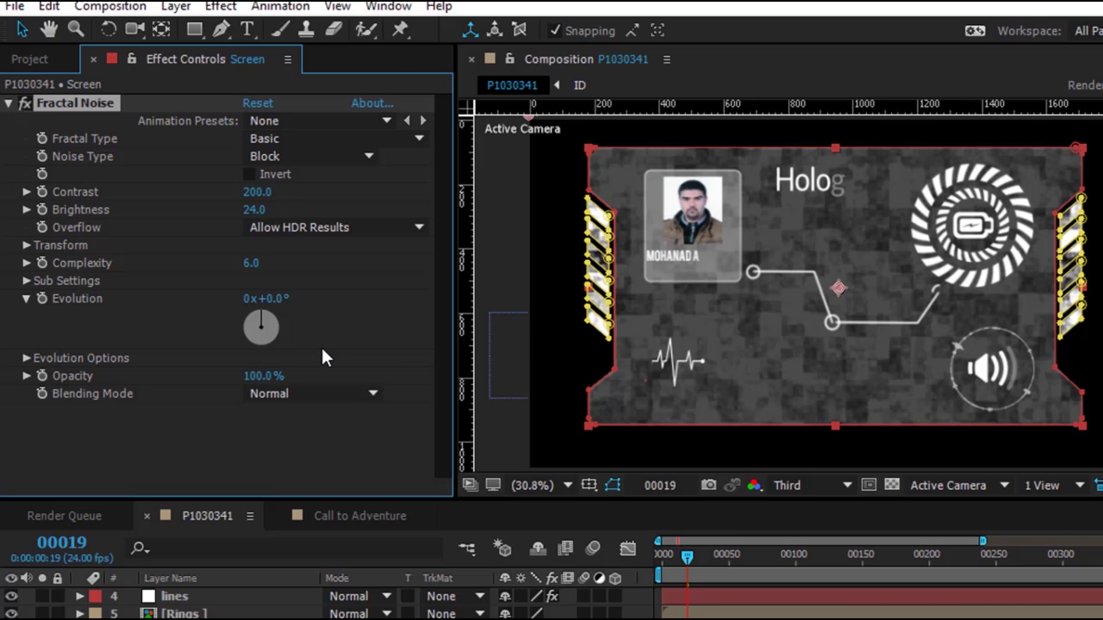
{"action": "left_click", "coordinate": [26, 246]}
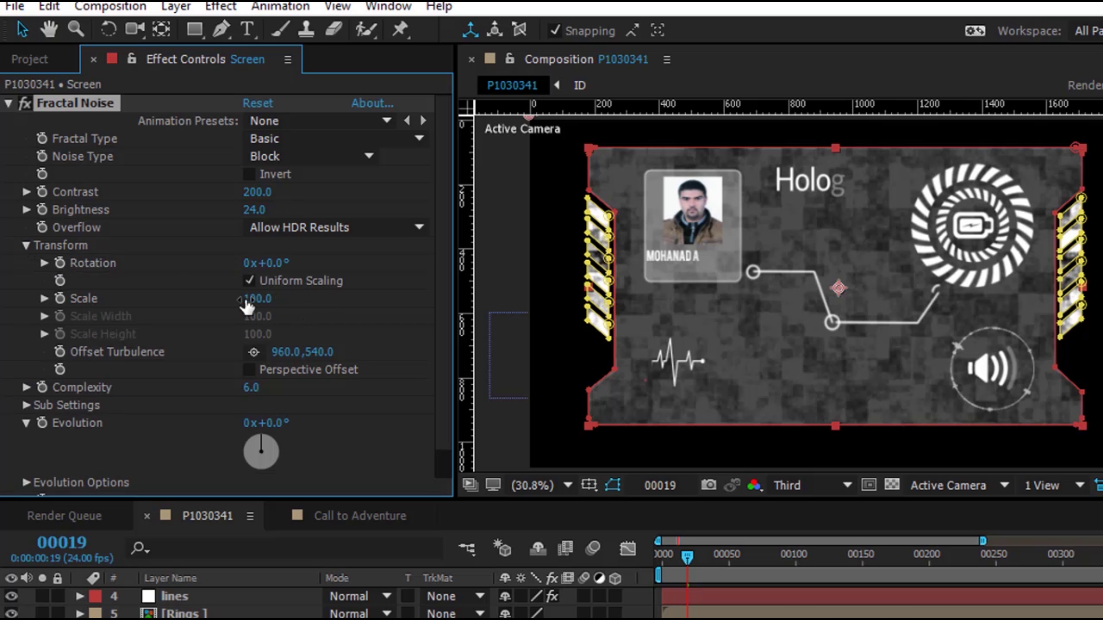
Scrub the Fractal Noise Scale to 162 and Evolution to 0x+141°
{"action": "left_click_drag", "start_coordinate": [247, 299], "coordinate": [296, 301]}
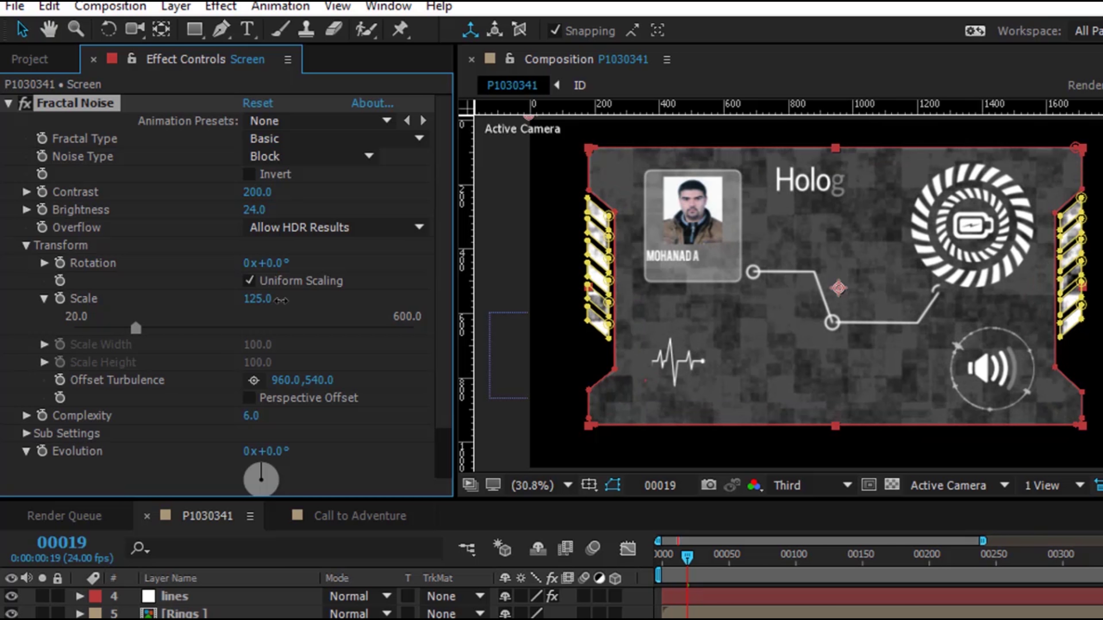
{"action": "left_click_drag", "start_coordinate": [281, 301], "coordinate": [320, 301]}
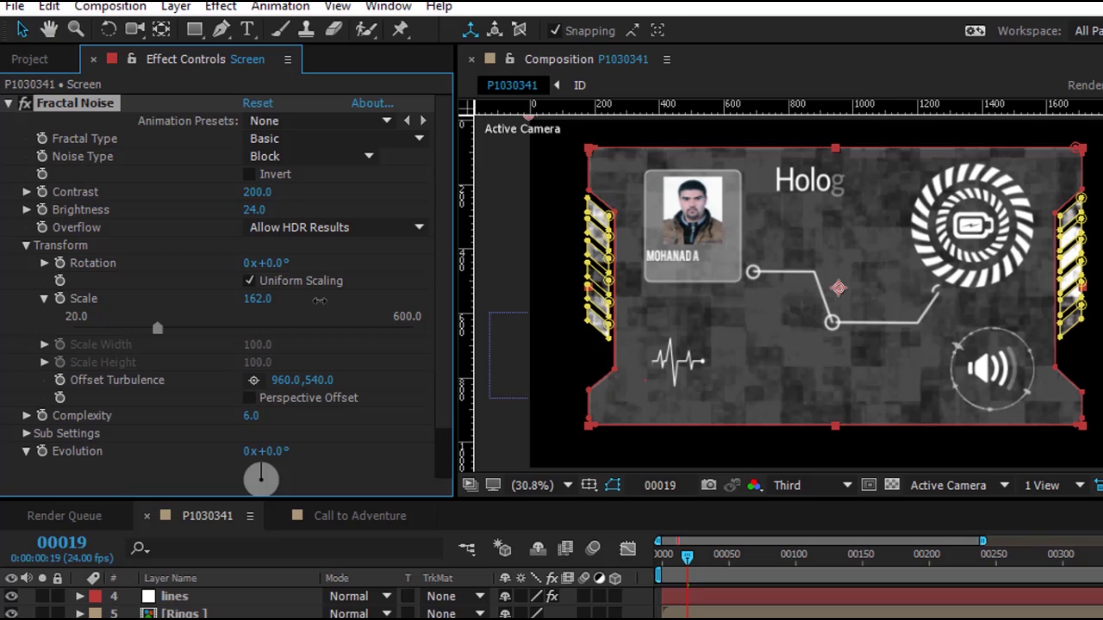
{"action": "scroll", "coordinate": [365, 420], "scroll_direction": "down", "scroll_amount": 3}
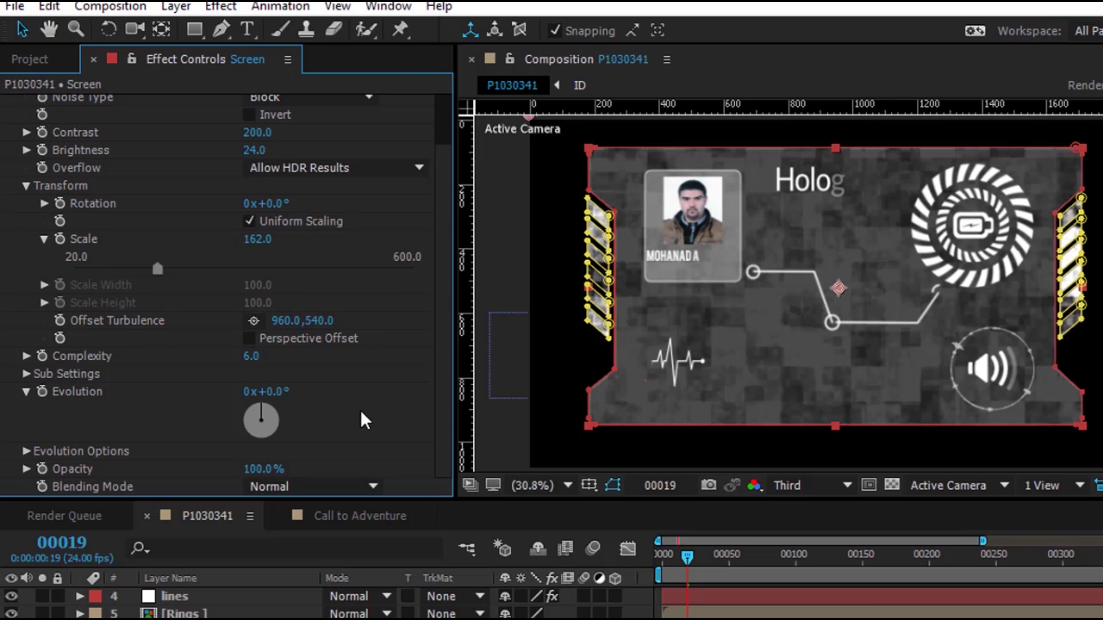
{"action": "left_click_drag", "start_coordinate": [276, 398], "coordinate": [427, 399]}
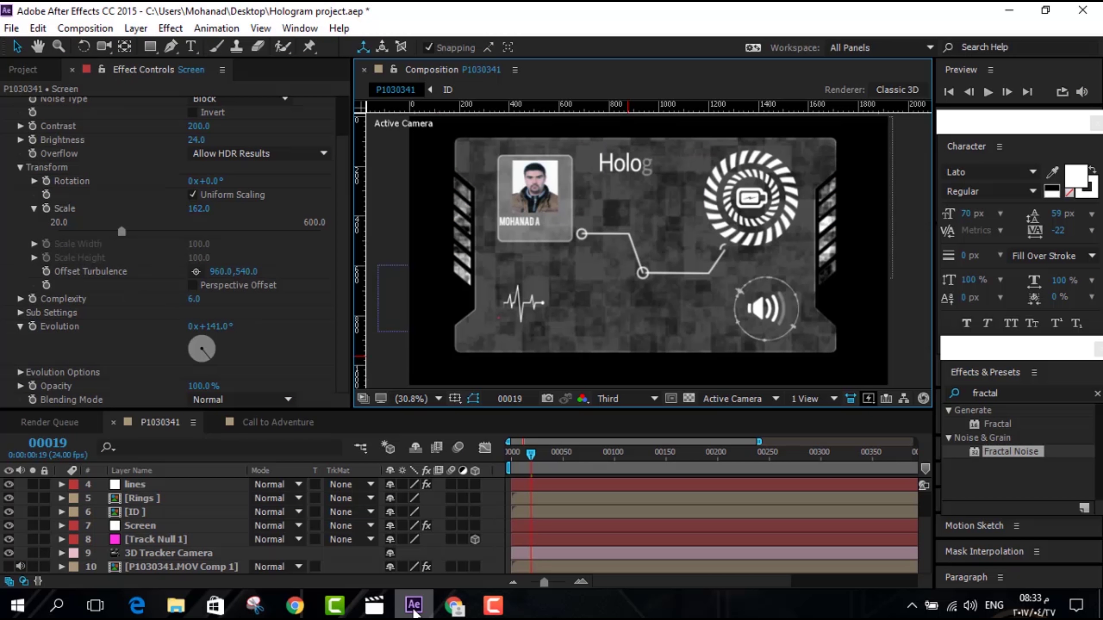
{"action": "key", "text": "ctrl+shift+a"}
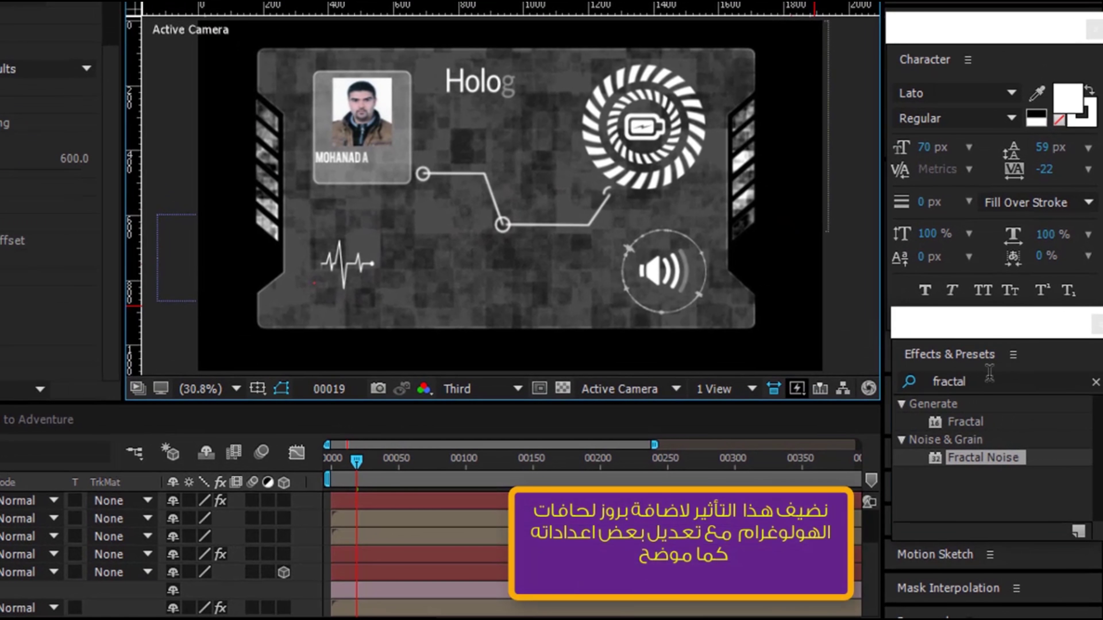
Search 'find' and apply the Find Edges effect to the Screen layer
{"action": "left_click", "coordinate": [990, 378]}
{"action": "type", "text": "find"}
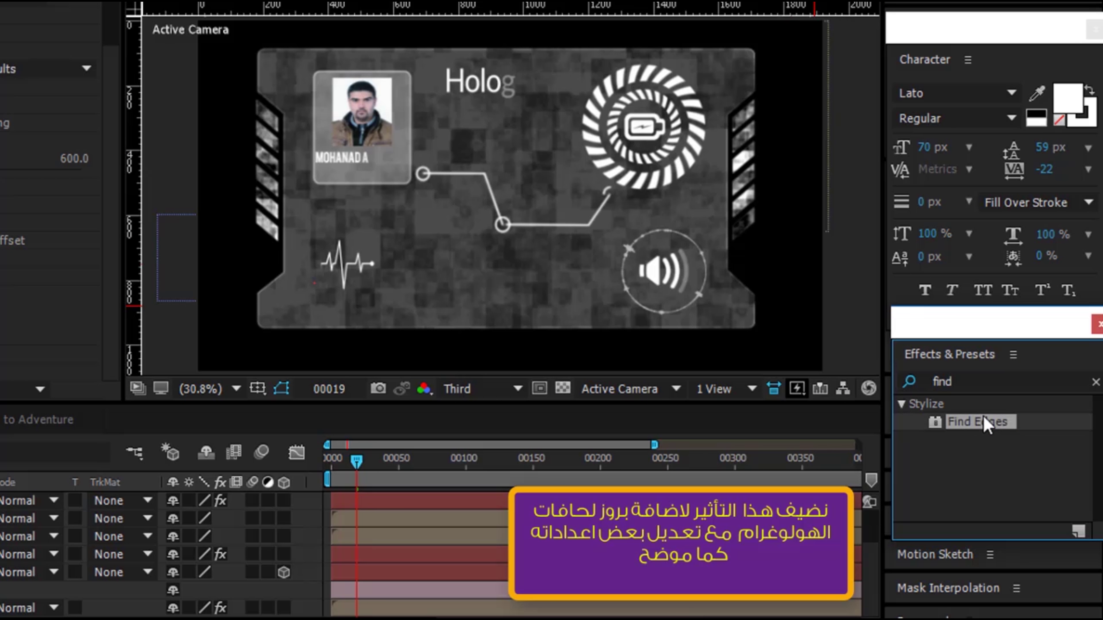
{"action": "left_click", "coordinate": [983, 420]}
{"action": "left_click_drag", "start_coordinate": [977, 422], "coordinate": [0, 565]}
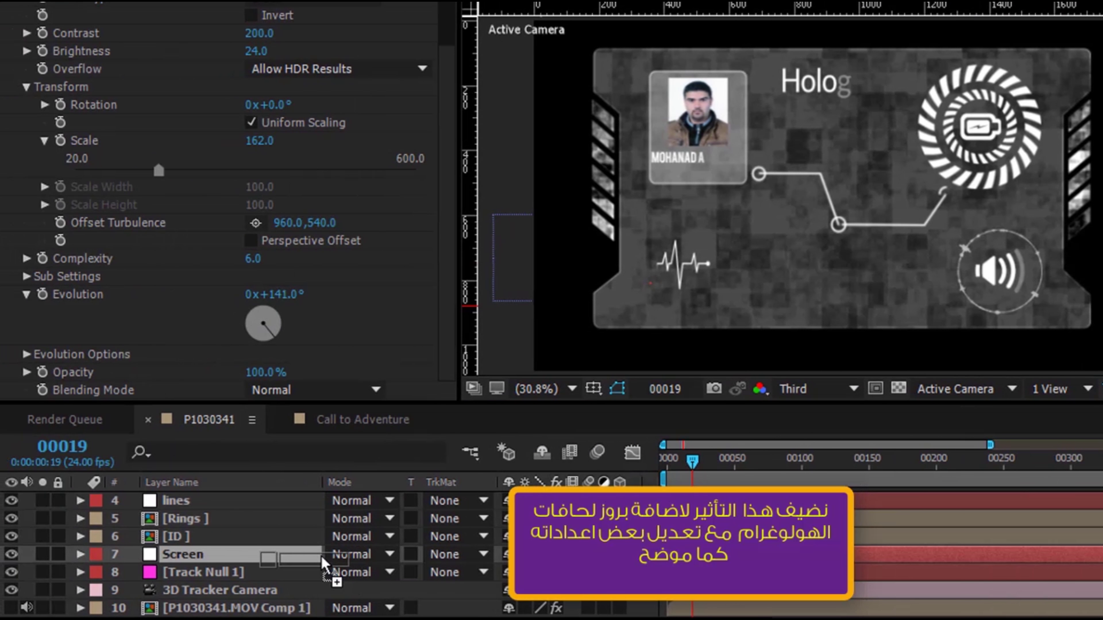
{"action": "left_click_drag", "start_coordinate": [323, 564], "coordinate": [323, 565]}
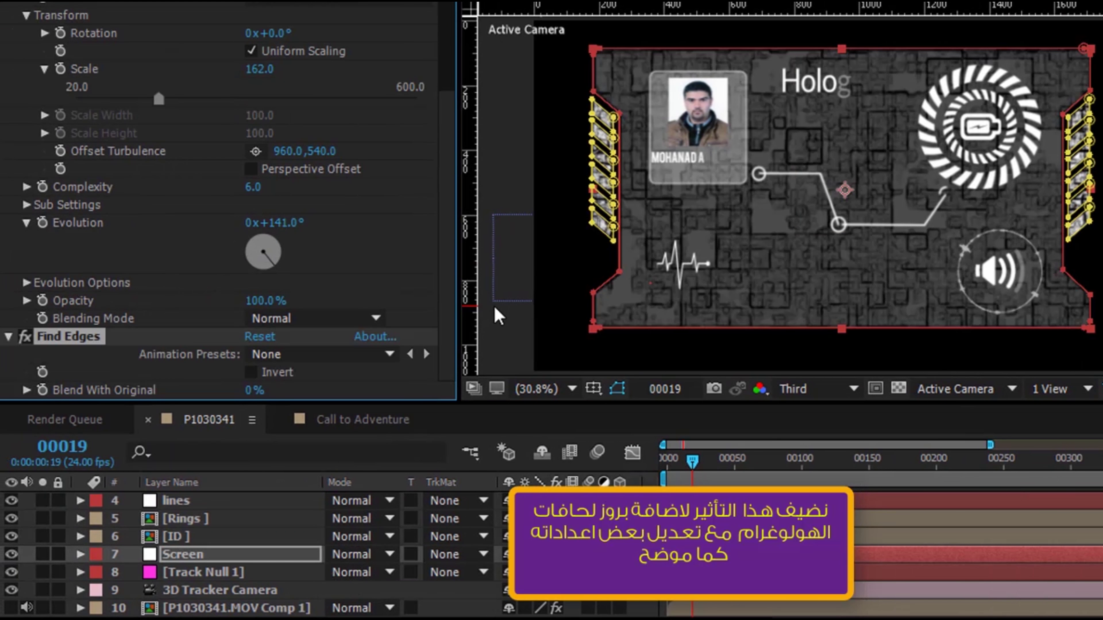
{"action": "left_click", "coordinate": [516, 187]}
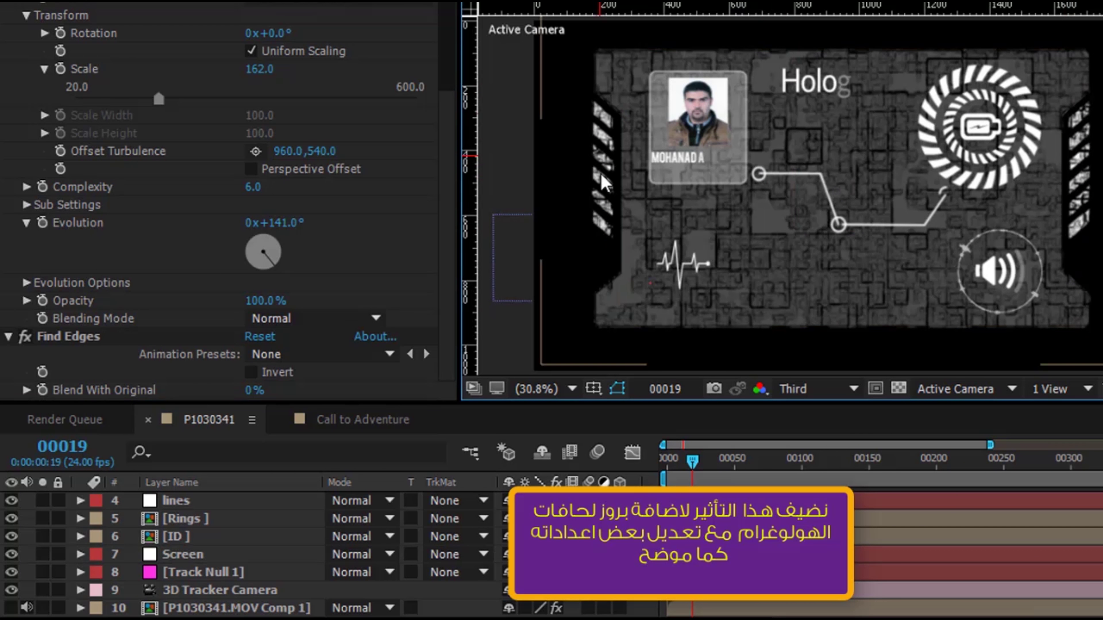
Invert Find Edges, blend it 60% with the original, and preview at Full resolution
{"action": "left_click", "coordinate": [252, 373]}
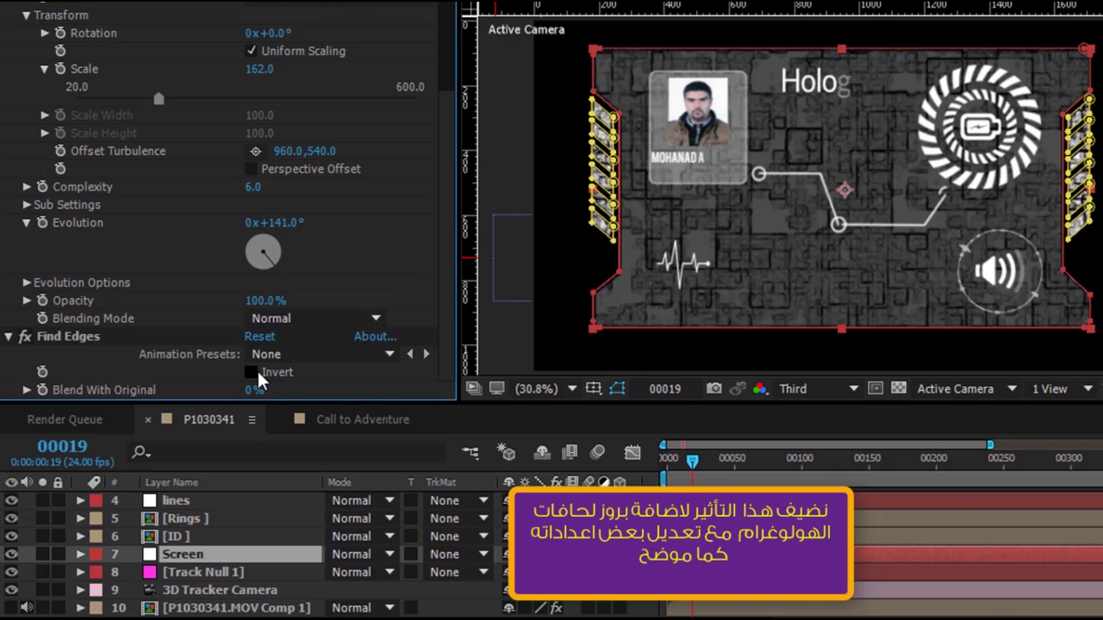
{"action": "left_click", "coordinate": [296, 401]}
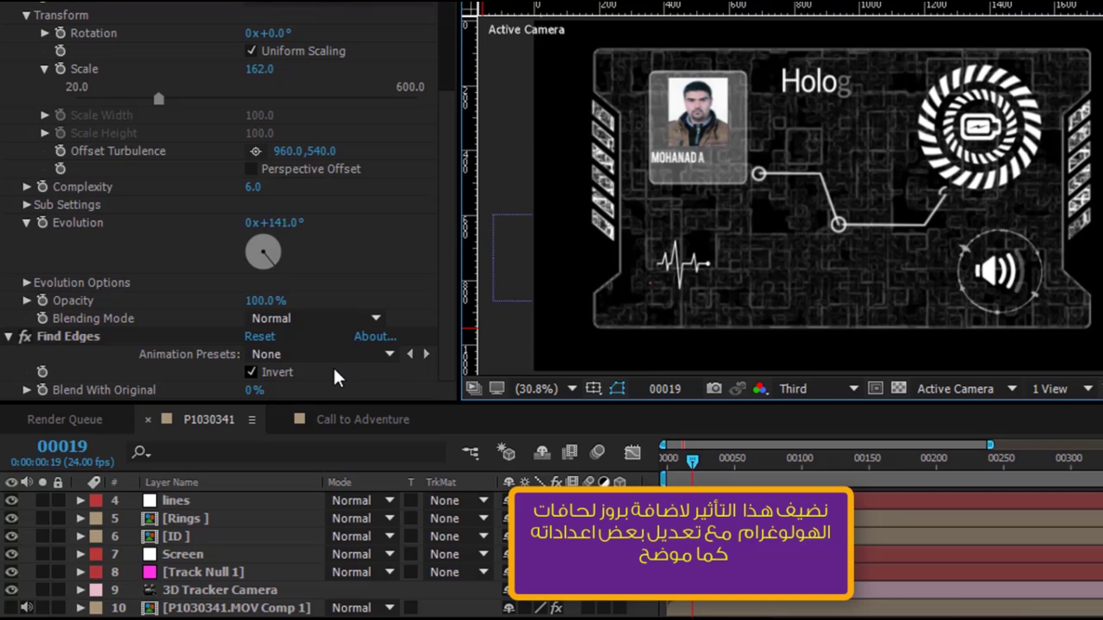
{"action": "left_click_drag", "start_coordinate": [246, 391], "coordinate": [337, 391]}
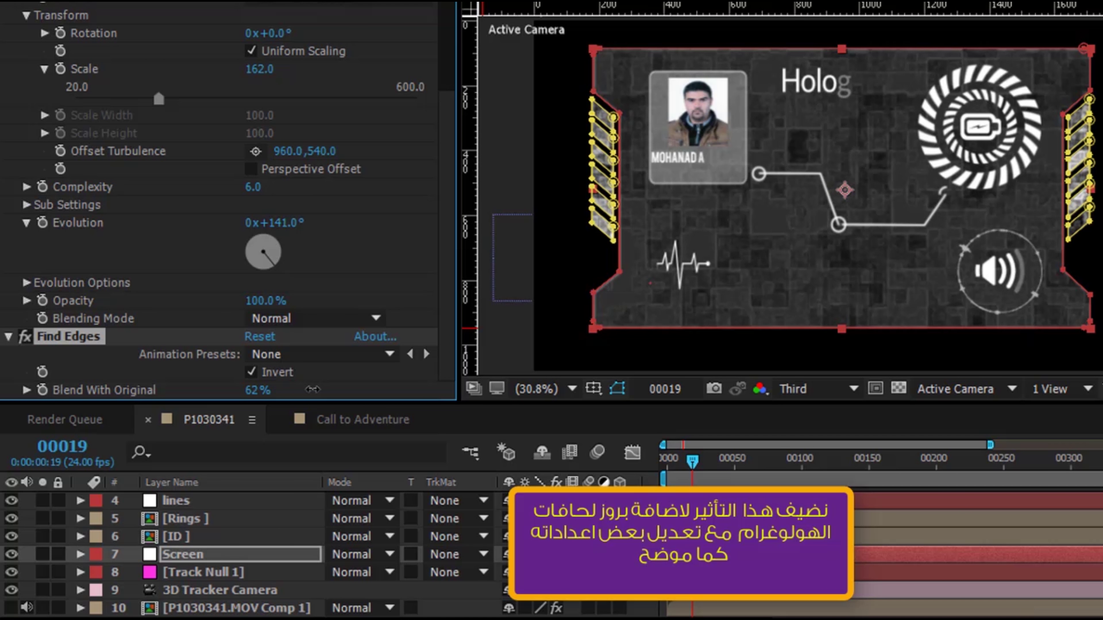
{"action": "key", "text": "ctrl+shift+a"}
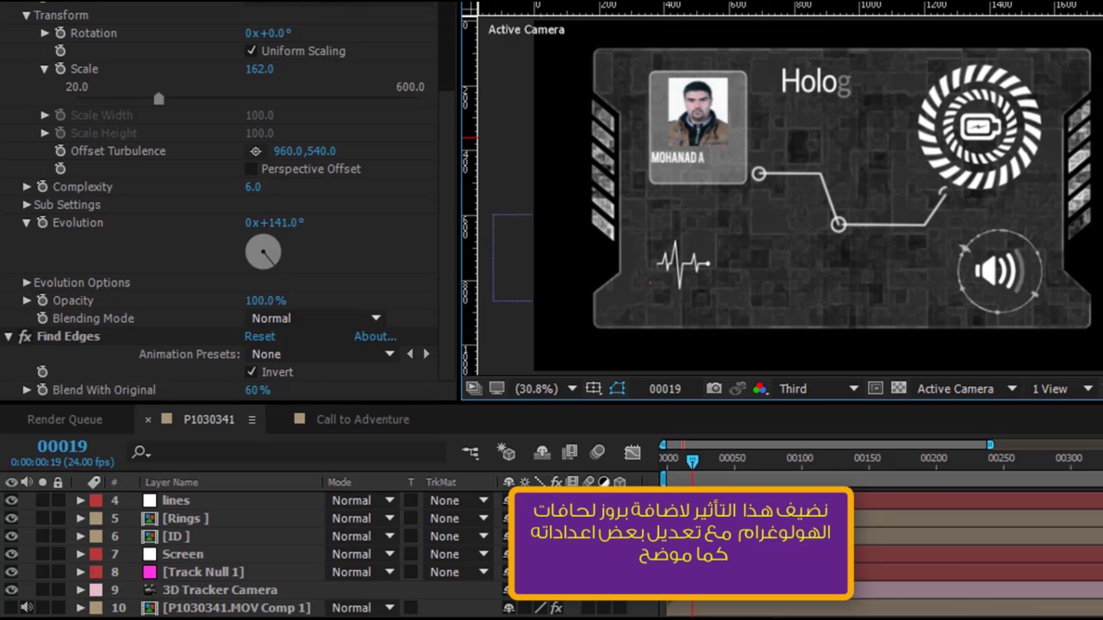
{"action": "left_click", "coordinate": [800, 389]}
{"action": "left_click", "coordinate": [818, 441]}
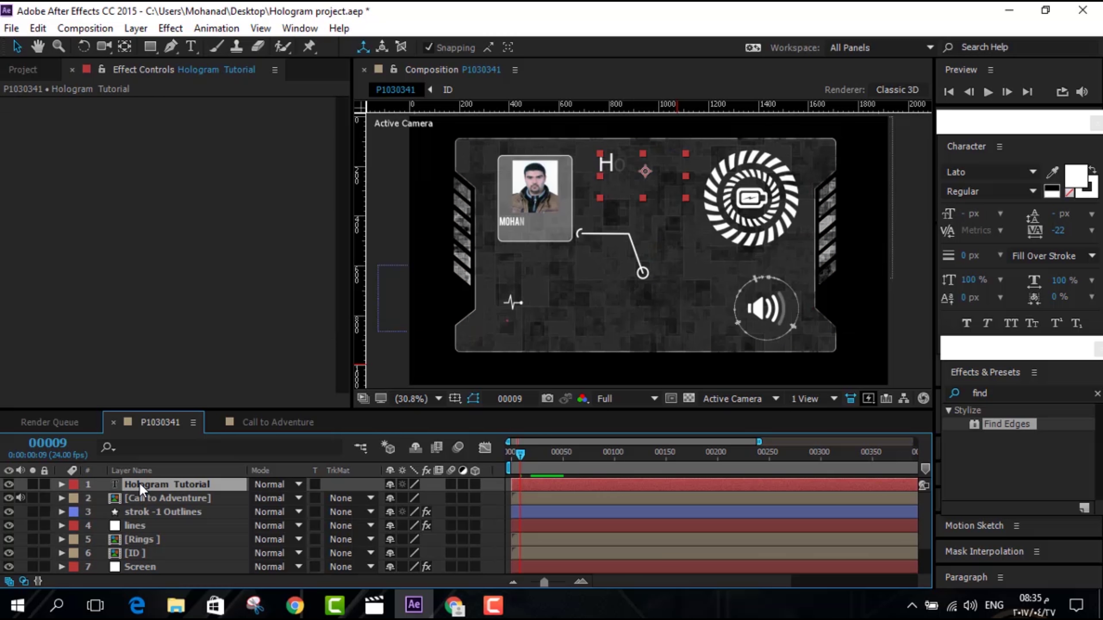
{"action": "left_click", "coordinate": [144, 565], "text": "shift"}
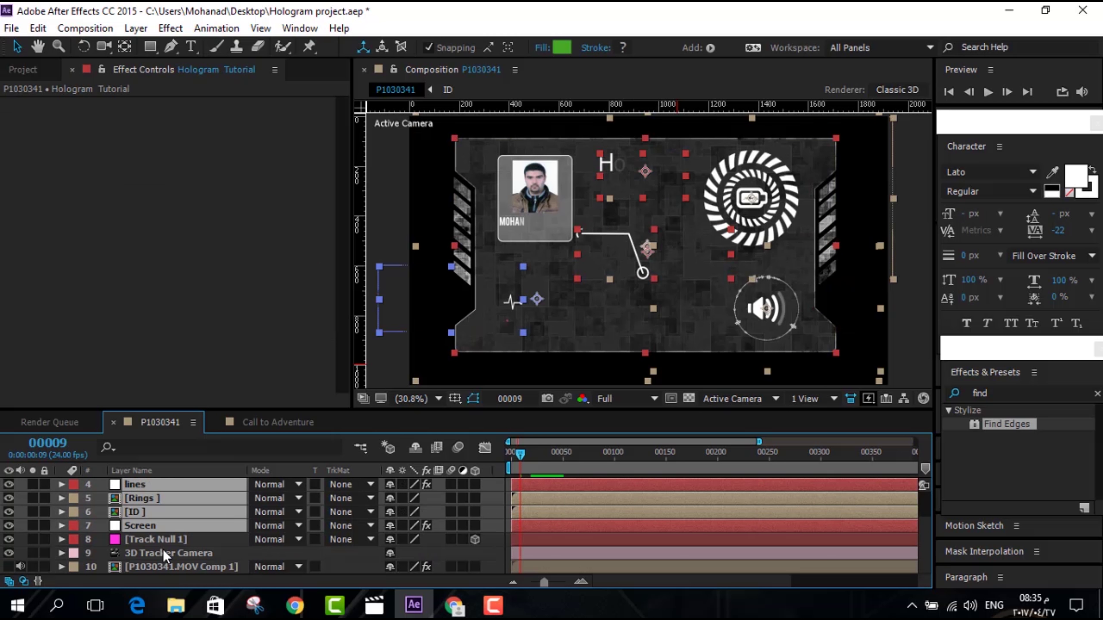
Pre-compose the selected card layers into a comp named 'Hologram'
{"action": "left_click", "coordinate": [135, 28]}
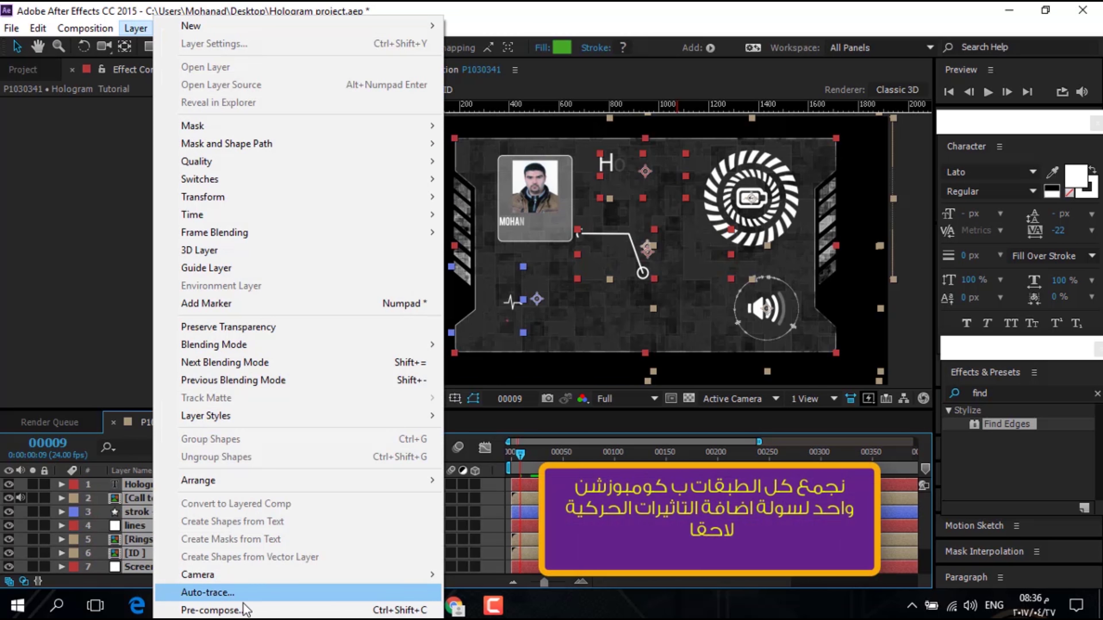
{"action": "left_click", "coordinate": [217, 602]}
{"action": "type", "text": "H"}
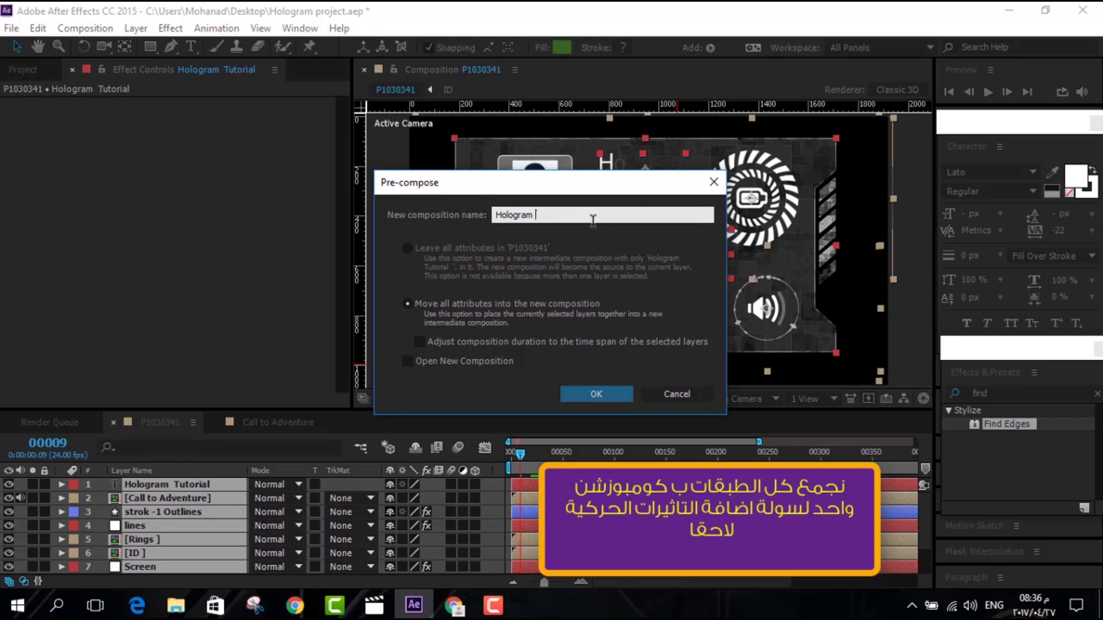
{"action": "type", "text": "ologram"}
{"action": "left_click", "coordinate": [596, 393]}
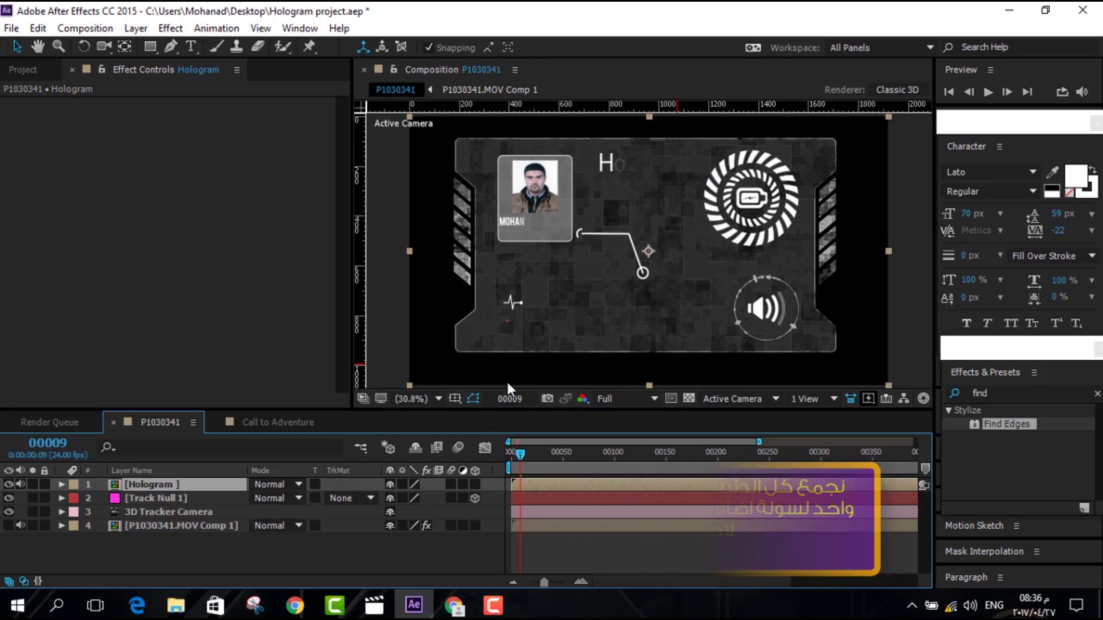
Duplicate the Hologram layer with Ctrl+D
{"action": "right_click", "coordinate": [153, 487]}
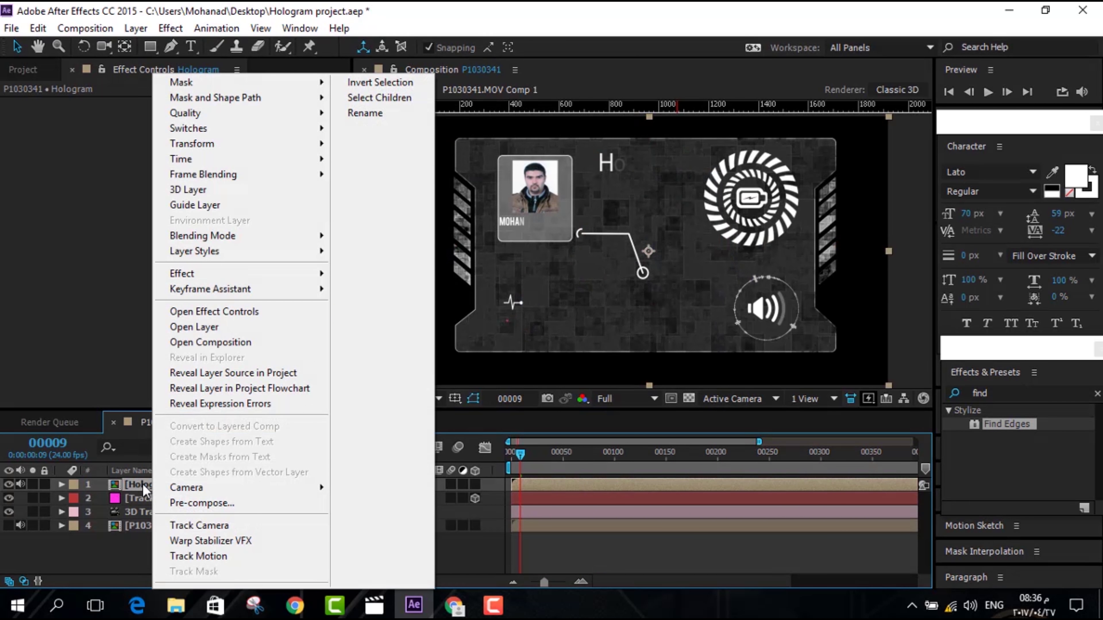
{"action": "key", "text": "Escape"}
{"action": "key", "text": "ctrl+d"}
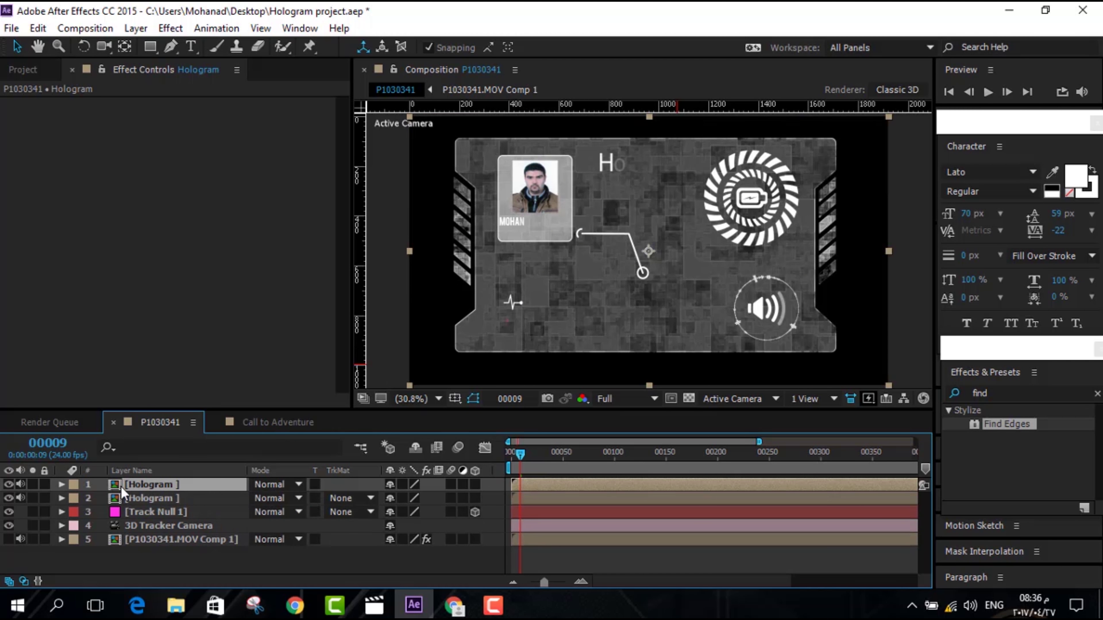
{"action": "left_click", "coordinate": [61, 485]}
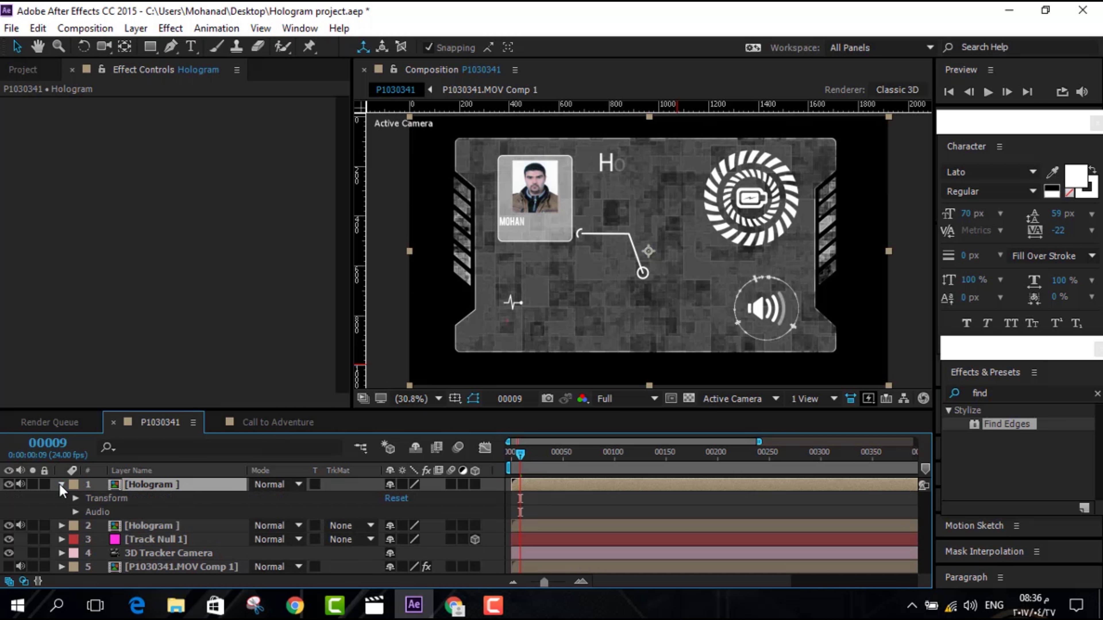
{"action": "left_click", "coordinate": [61, 484]}
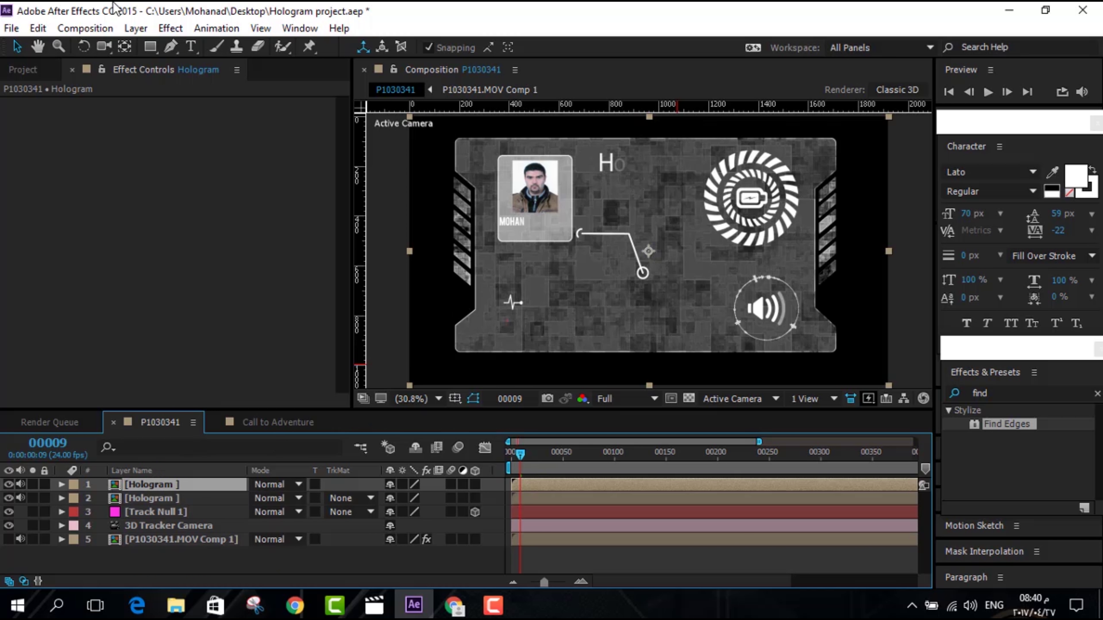
{"action": "left_click", "coordinate": [136, 28]}
Create a new solid layer in a pale light green
{"action": "mouse_move", "coordinate": [181, 24]}
{"action": "left_click", "coordinate": [480, 41]}
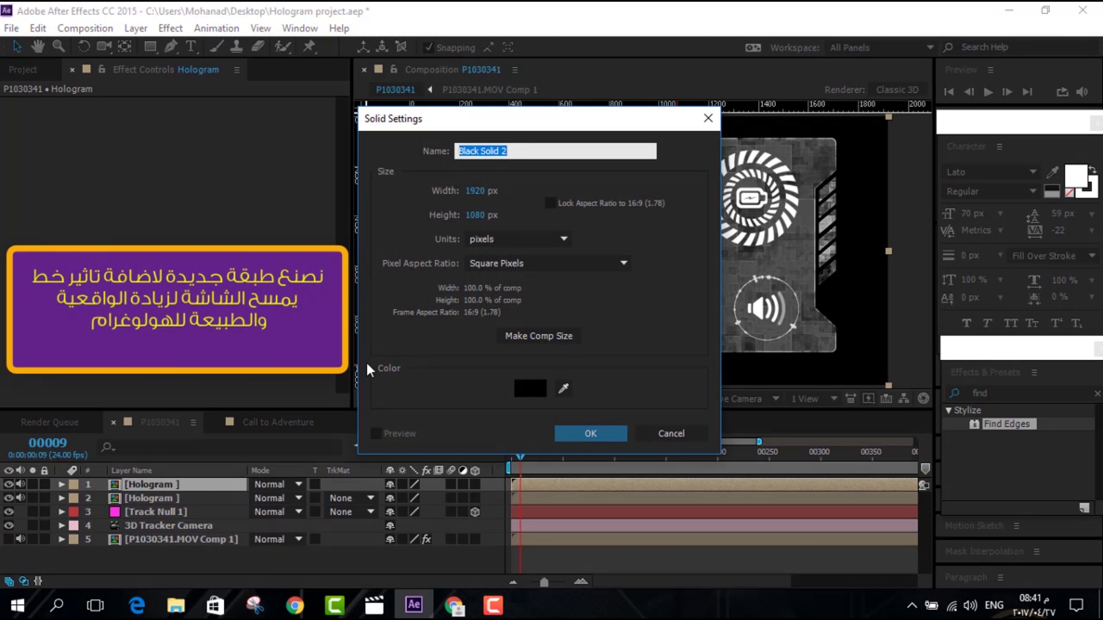
{"action": "left_click", "coordinate": [532, 390]}
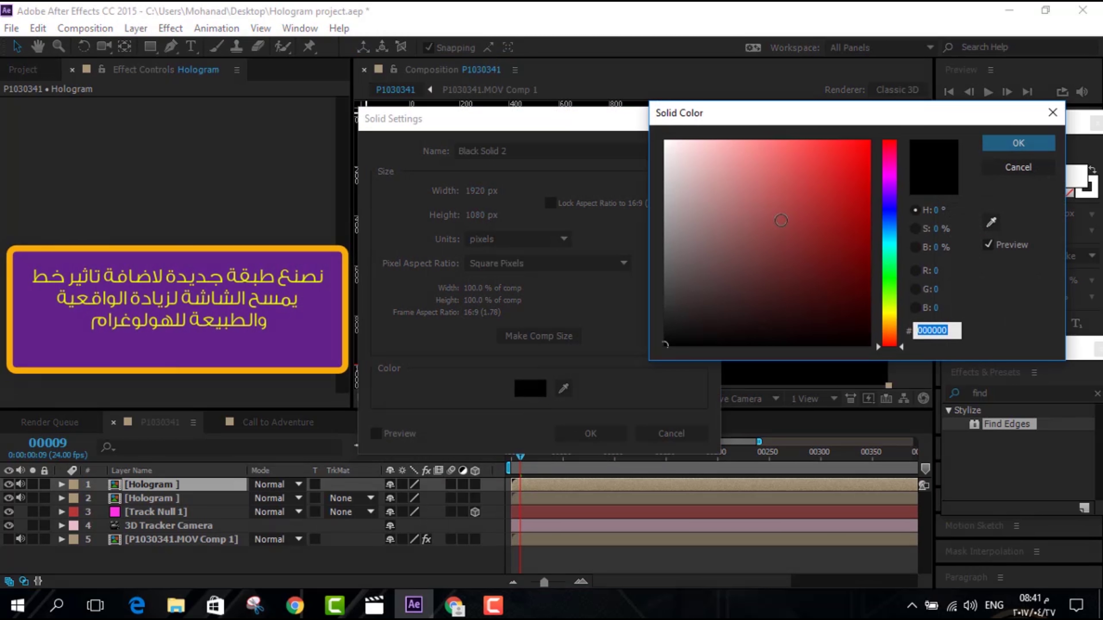
{"action": "left_click_drag", "start_coordinate": [897, 309], "coordinate": [896, 268]}
{"action": "left_click_drag", "start_coordinate": [750, 149], "coordinate": [731, 144]}
{"action": "left_click", "coordinate": [1018, 143]}
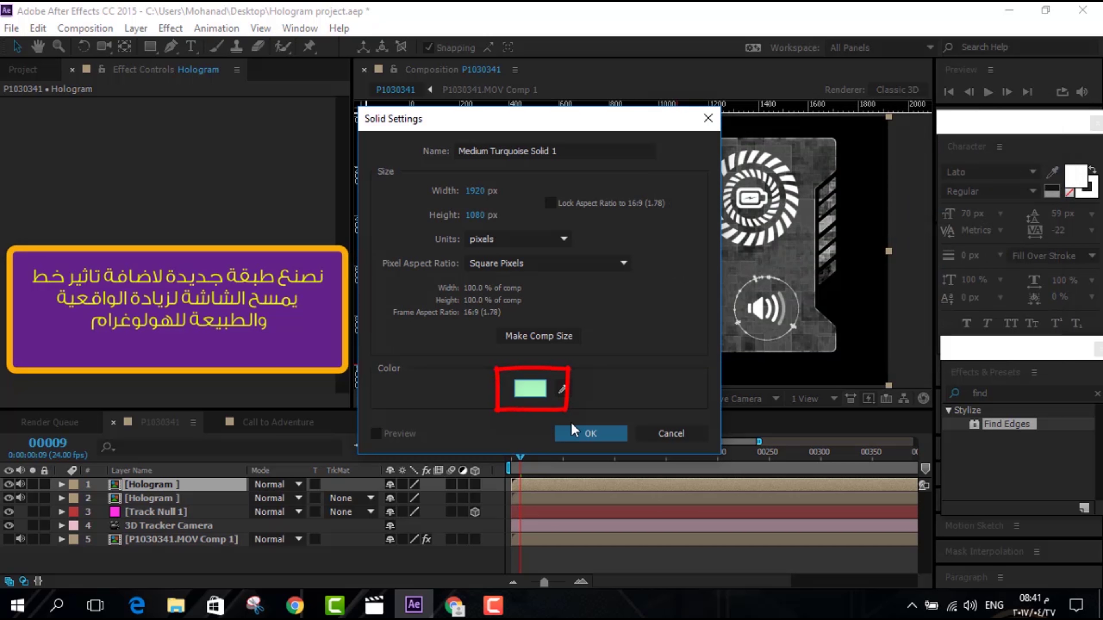
{"action": "left_click", "coordinate": [578, 433]}
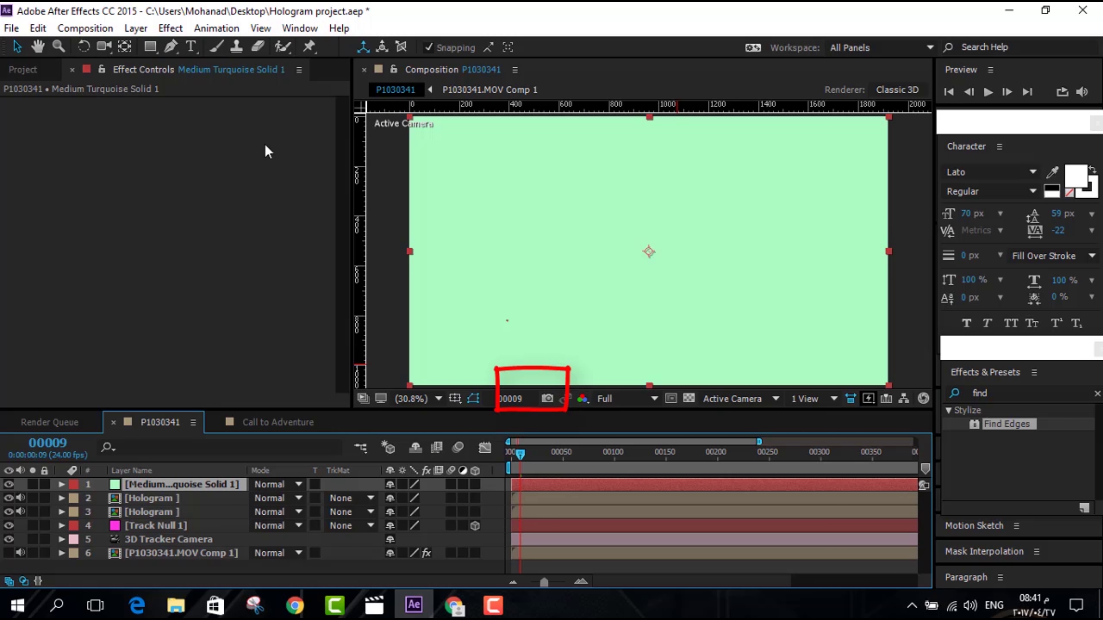
Mask the solid to a horizontal band across the card and feather its edges
{"action": "left_click", "coordinate": [154, 51]}
{"action": "left_click", "coordinate": [225, 50]}
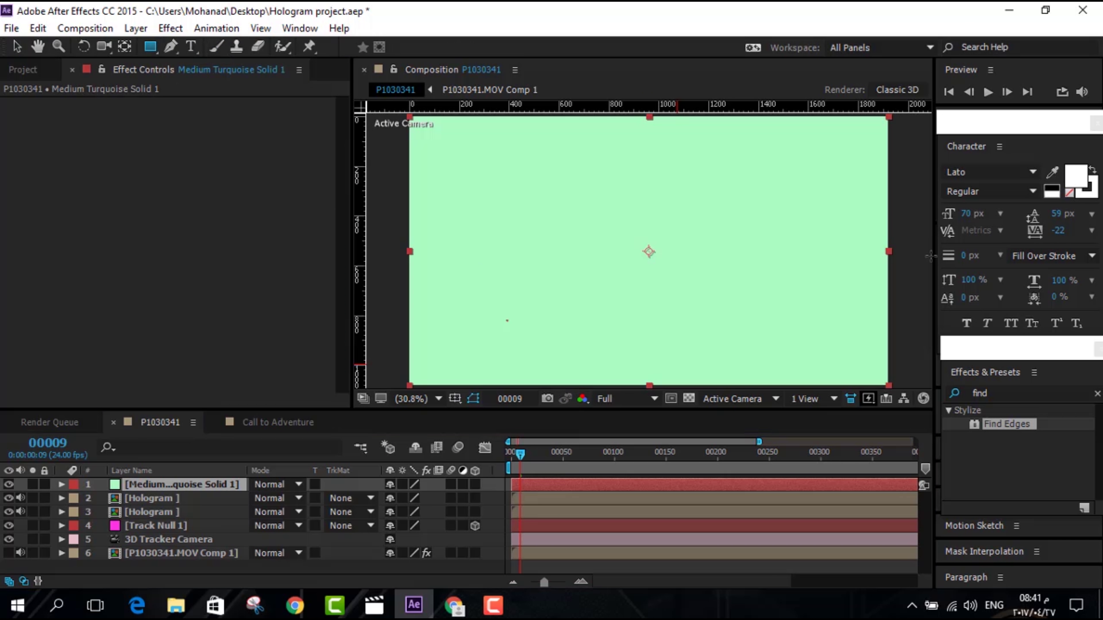
{"action": "left_click_drag", "start_coordinate": [912, 274], "coordinate": [377, 230]}
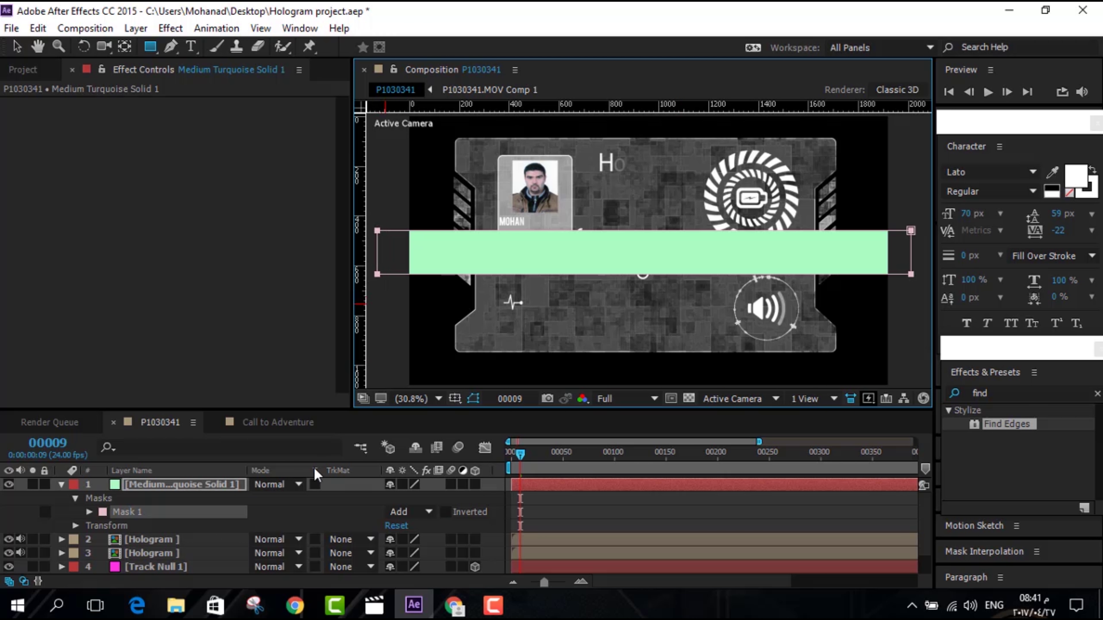
{"action": "left_click", "coordinate": [74, 498]}
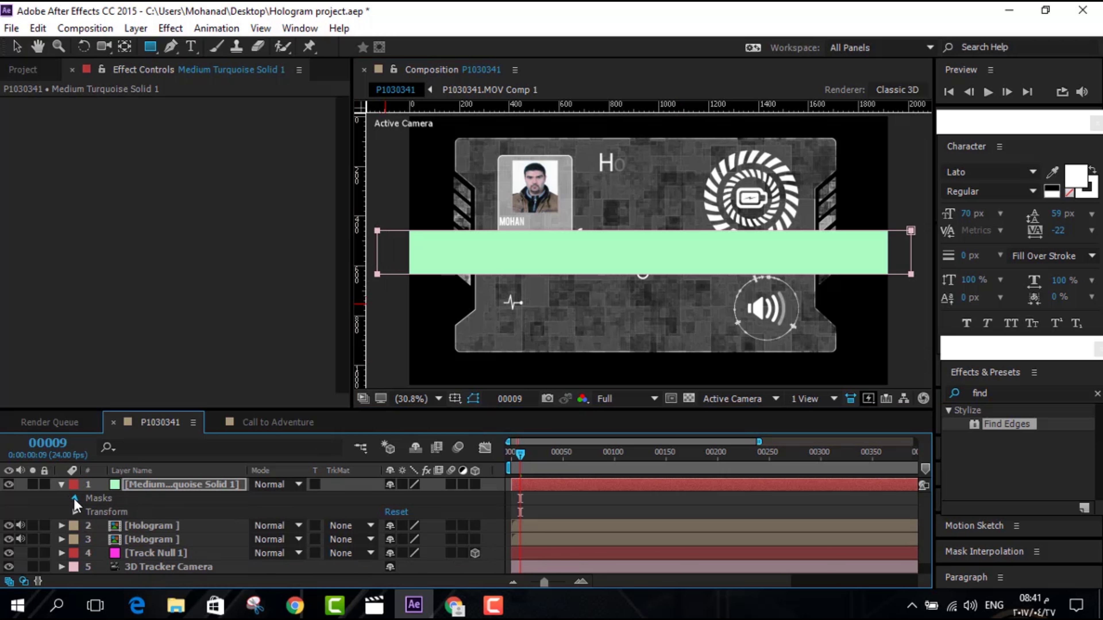
{"action": "left_click", "coordinate": [75, 498]}
{"action": "left_click", "coordinate": [90, 512]}
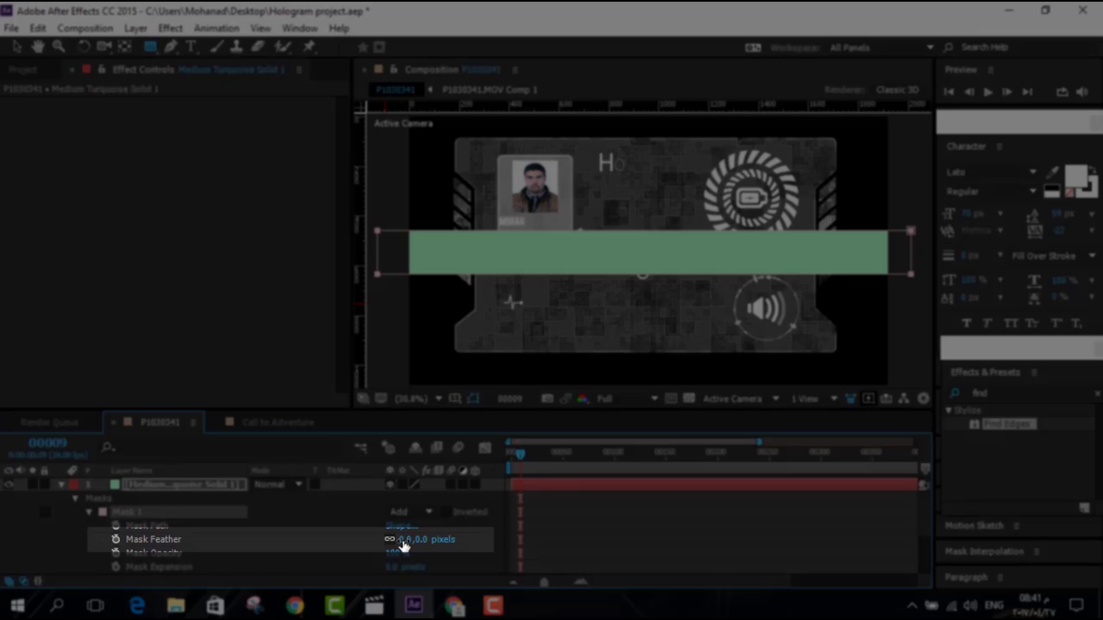
{"action": "left_click_drag", "start_coordinate": [404, 544], "coordinate": [453, 541]}
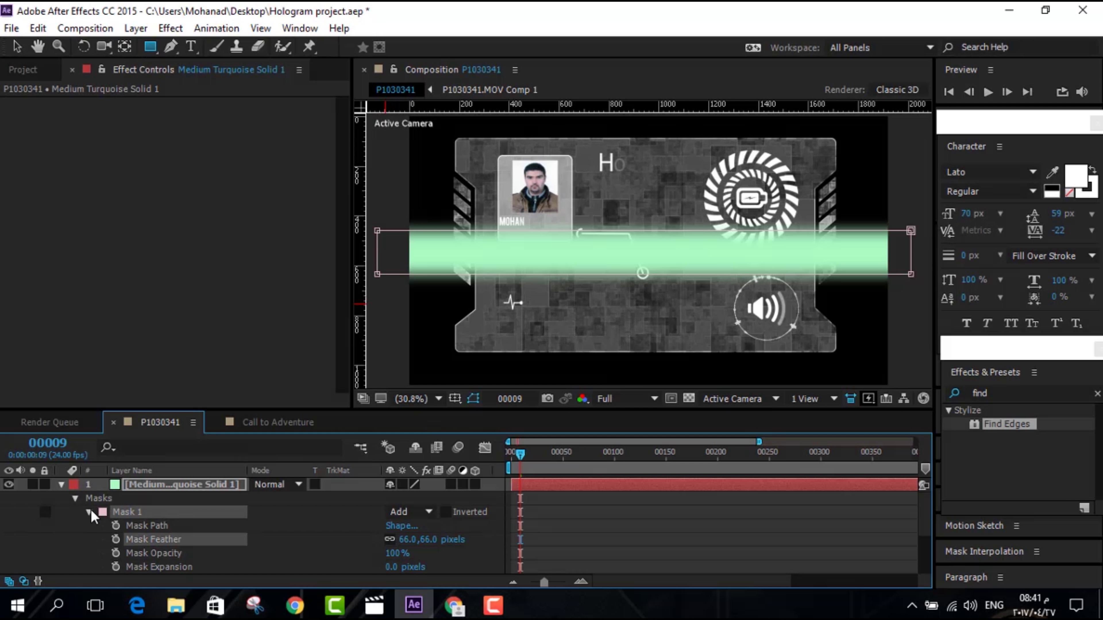
{"action": "left_click", "coordinate": [75, 498]}
Set the upper Hologram layer's track matte to Alpha Matte
{"action": "left_click", "coordinate": [153, 526]}
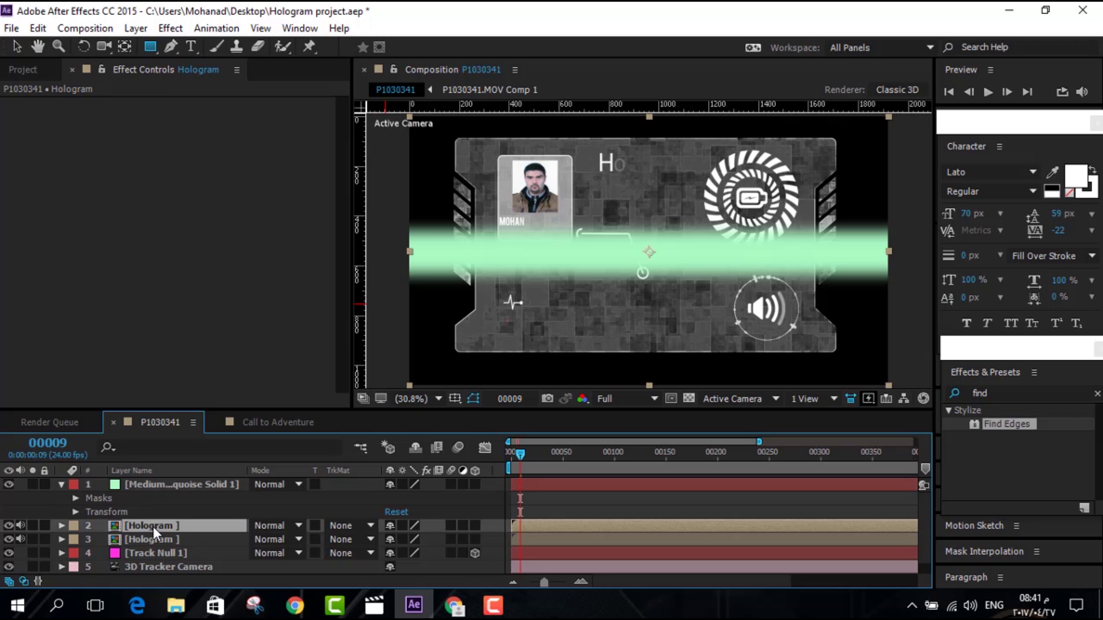
{"action": "left_click", "coordinate": [370, 526]}
{"action": "left_click", "coordinate": [356, 452]}
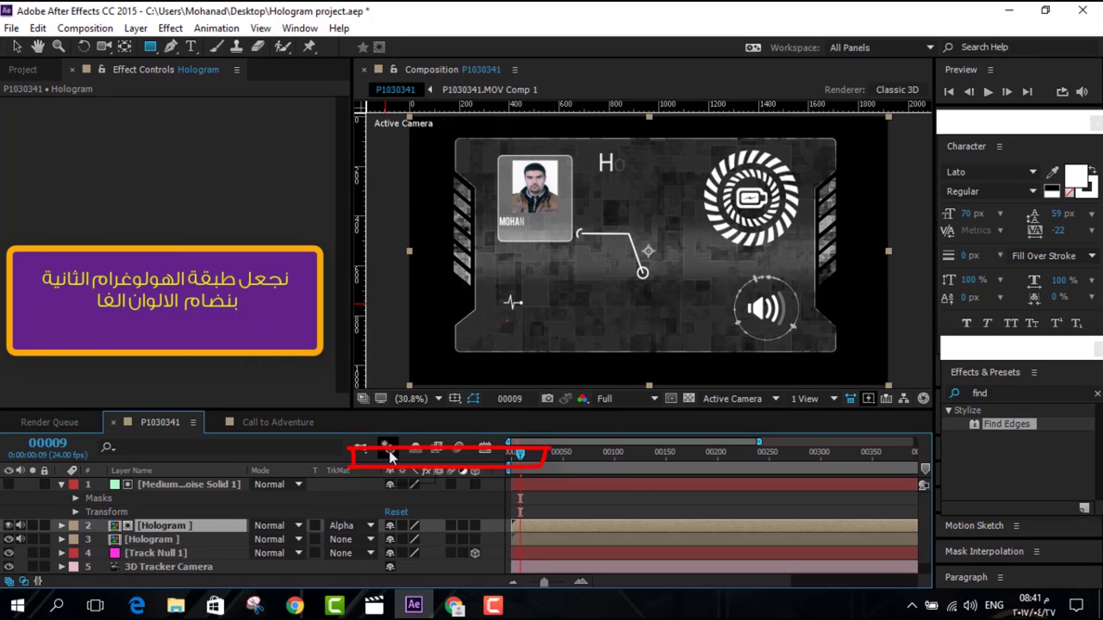
Key the Matte's Position at frame 0, nudged up to 960,-88 above the card
{"action": "left_click", "coordinate": [189, 485]}
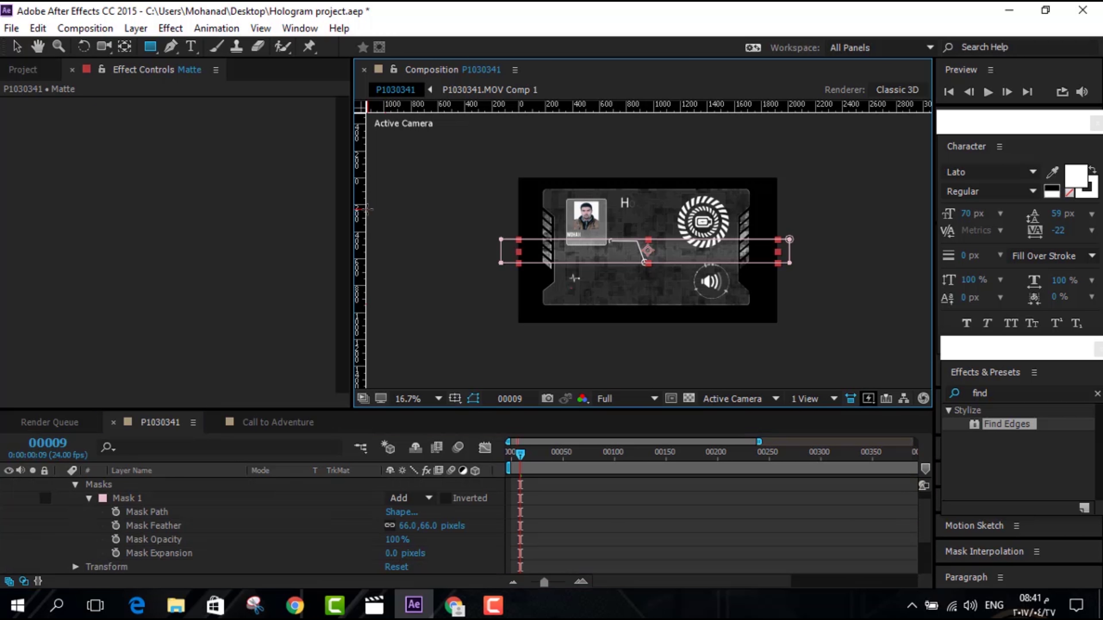
{"action": "left_click", "coordinate": [375, 229]}
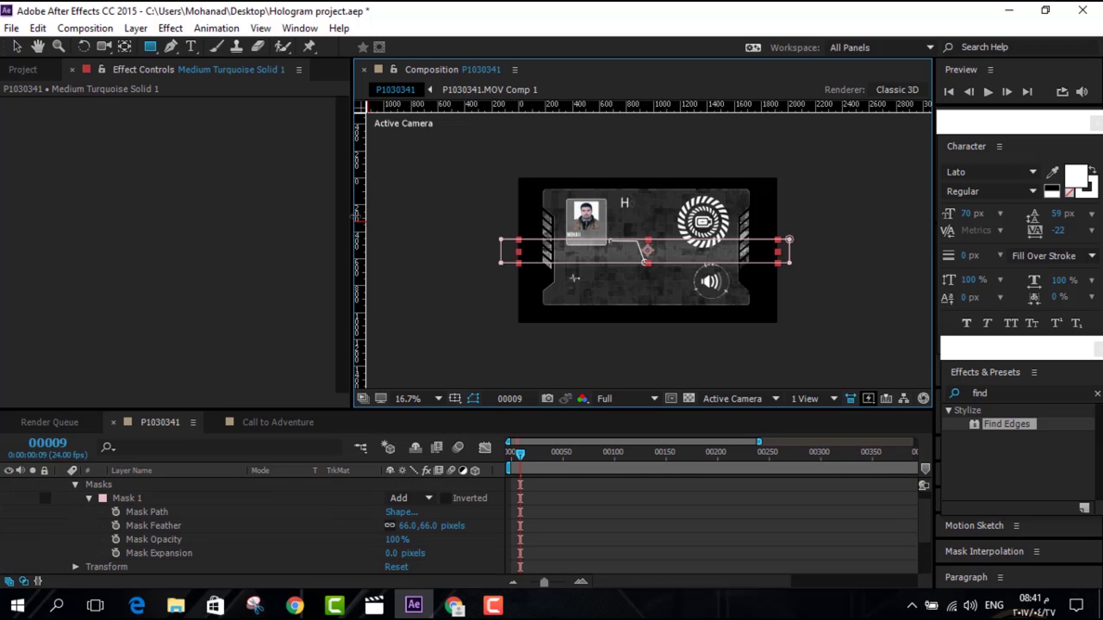
{"action": "left_click_drag", "start_coordinate": [353, 93], "coordinate": [226, 92]}
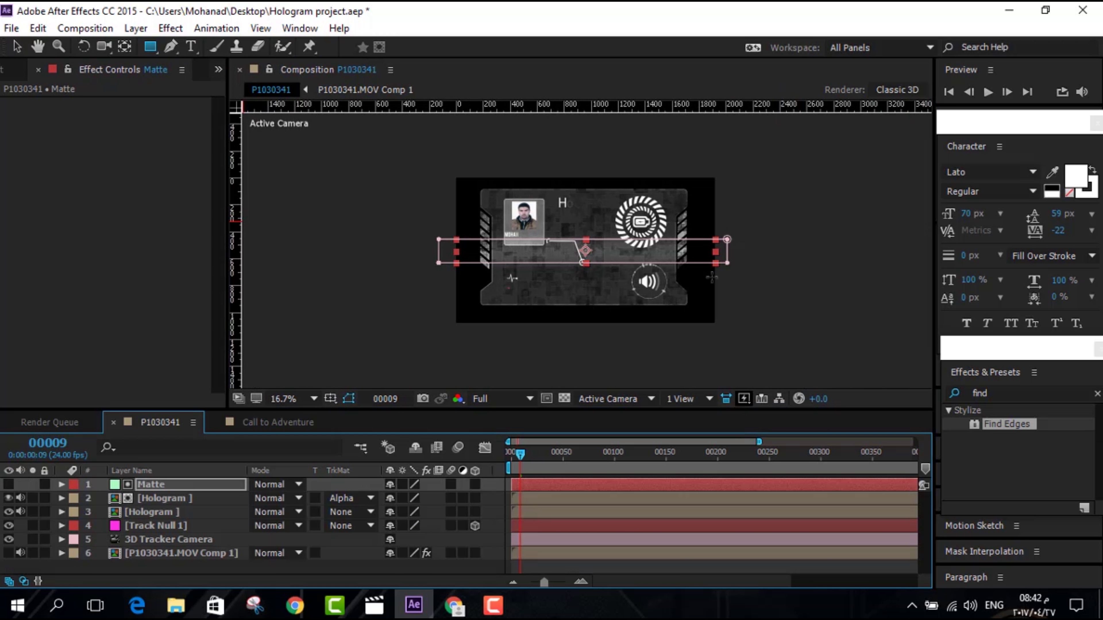
{"action": "scroll", "coordinate": [722, 282], "scroll_direction": "up", "scroll_amount": 5}
{"action": "scroll", "coordinate": [722, 282], "scroll_direction": "down", "scroll_amount": 5}
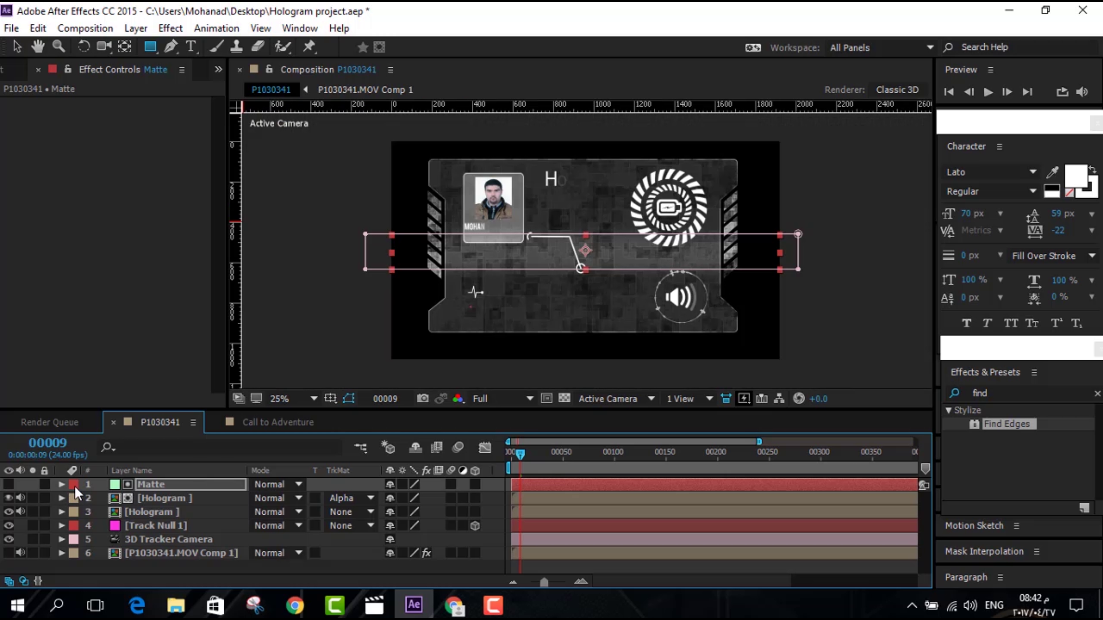
{"action": "key", "text": "p"}
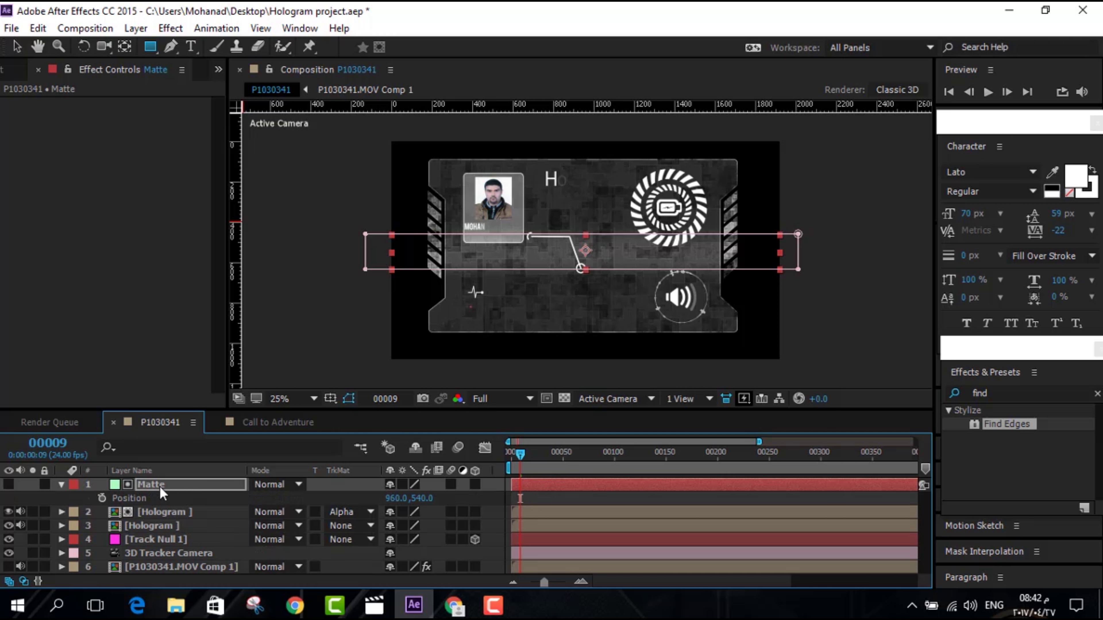
{"action": "left_click", "coordinate": [513, 456]}
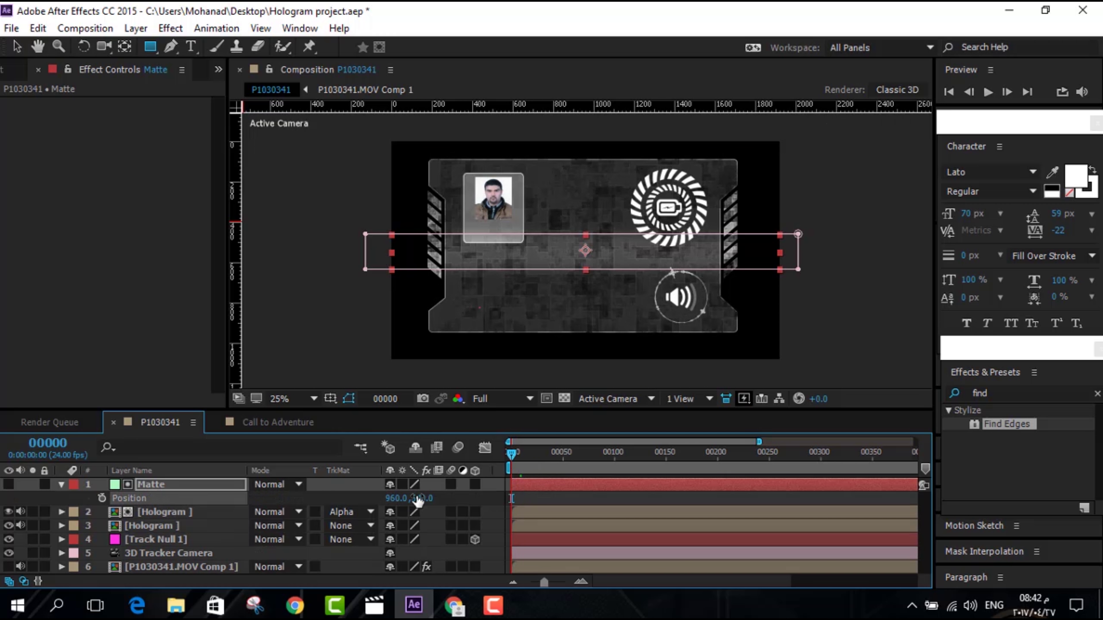
{"action": "key", "text": "shift+Up"}
{"action": "key", "text": "shift+Up"}
{"action": "key", "text": "shift+Up"}
{"action": "key", "text": "shift+Up"}
{"action": "key", "text": "shift+Up"}
{"action": "key", "text": "shift+Up"}
{"action": "key", "text": "shift+Up"}
{"action": "key", "text": "shift+Up"}
{"action": "key", "text": "shift+Up"}
{"action": "key", "text": "shift+Up"}
{"action": "key", "text": "shift+Up"}
{"action": "key", "text": "shift+Up"}
{"action": "key", "text": "shift+Up"}
{"action": "key", "text": "shift+Up"}
{"action": "key", "text": "shift+Up"}
{"action": "key", "text": "shift+Up"}
{"action": "key", "text": "shift+Up"}
{"action": "key", "text": "shift+Up"}
{"action": "key", "text": "shift+Up"}
{"action": "key", "text": "shift+Up"}
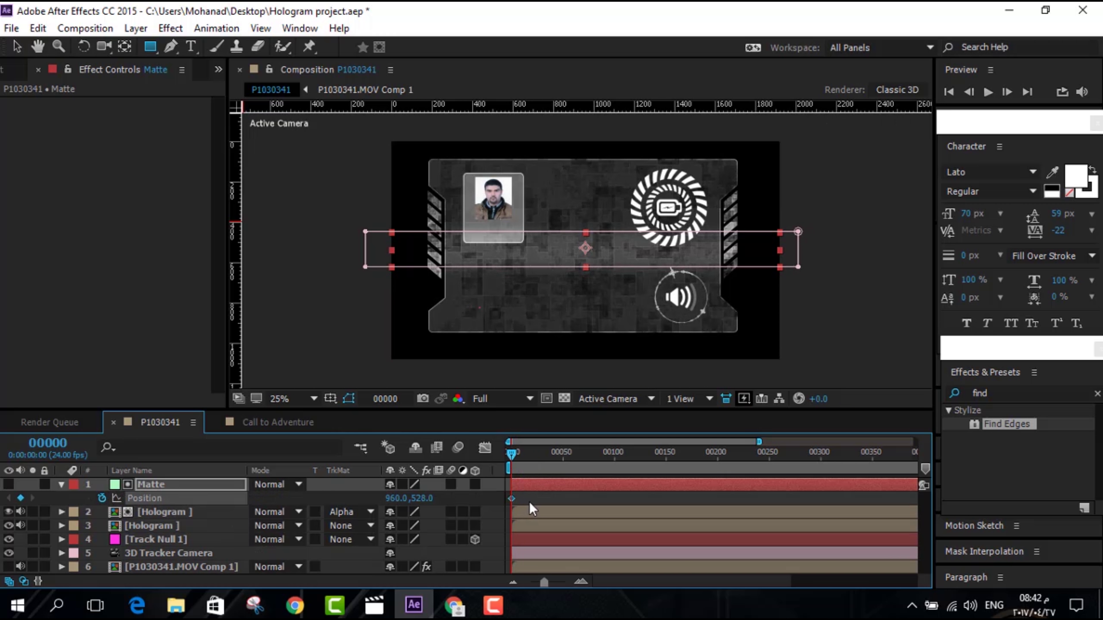
{"action": "key", "text": "shift+Up"}
{"action": "key", "text": "shift+Up"}
{"action": "key", "text": "shift+Up"}
{"action": "key", "text": "shift+Up"}
{"action": "key", "text": "shift+Up"}
{"action": "key", "text": "shift+Up"}
{"action": "key", "text": "shift+Up"}
{"action": "key", "text": "shift+Up"}
{"action": "key", "text": "shift+Up"}
{"action": "key", "text": "shift+Up"}
{"action": "key", "text": "shift+Up"}
{"action": "key", "text": "shift+Up"}
{"action": "key", "text": "shift+Up"}
{"action": "key", "text": "shift+Up"}
{"action": "key", "text": "shift+Up"}
{"action": "key", "text": "shift+Up"}
{"action": "key", "text": "shift+Up"}
{"action": "key", "text": "shift+Up"}
{"action": "key", "text": "shift+Up"}
{"action": "key", "text": "shift+Up"}
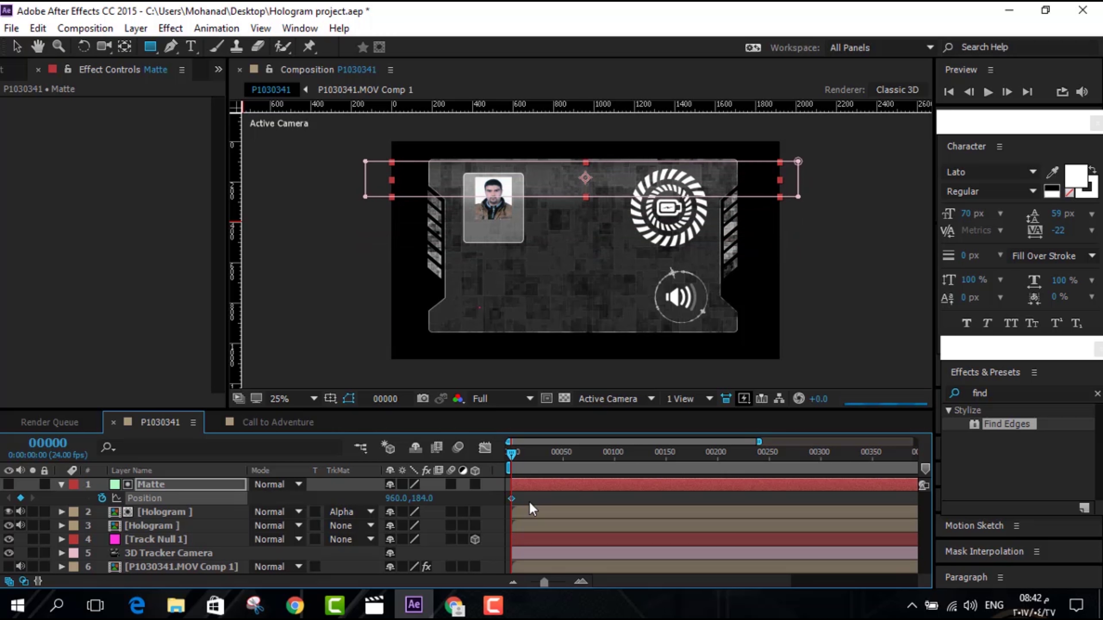
{"action": "key", "text": "shift+Up"}
{"action": "key", "text": "shift+Up"}
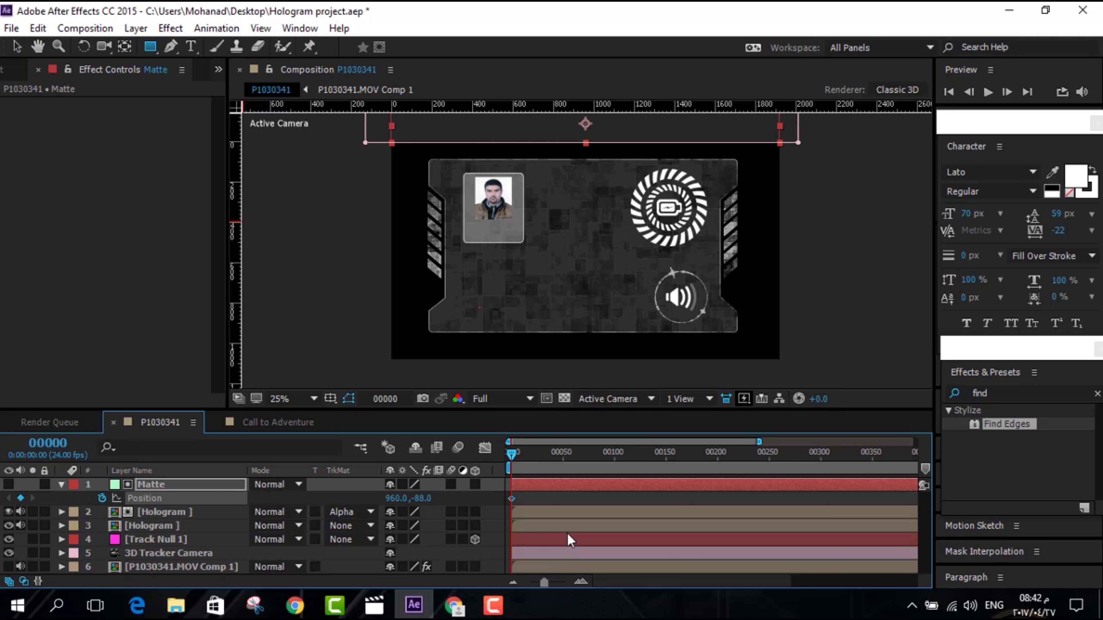
At frame 66 key the Matte down to 960,1156, then preview the sweep
{"action": "left_click_drag", "start_coordinate": [540, 455], "coordinate": [578, 454]}
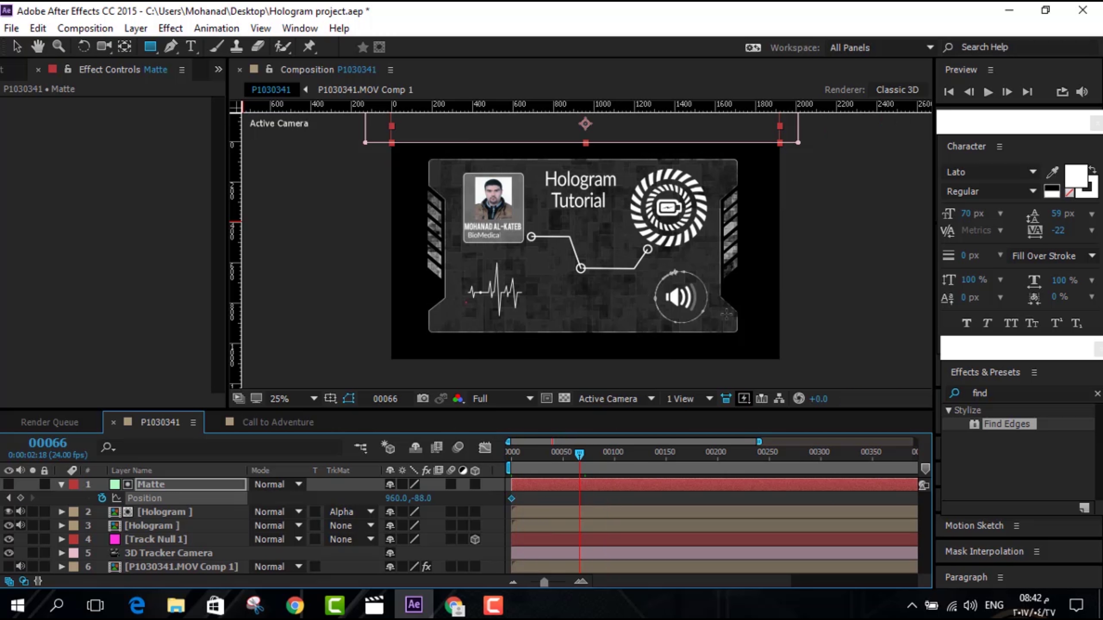
{"action": "key", "text": "Down"}
{"action": "key", "text": "Down"}
{"action": "key", "text": "Down"}
{"action": "key", "text": "Down"}
{"action": "key", "text": "Down"}
{"action": "key", "text": "Down"}
{"action": "key", "text": "Down"}
{"action": "key", "text": "Down"}
{"action": "key", "text": "Down"}
{"action": "key", "text": "Down"}
{"action": "key", "text": "Down"}
{"action": "key", "text": "Down"}
{"action": "key", "text": "Down"}
{"action": "key", "text": "Down"}
{"action": "key", "text": "Down"}
{"action": "key", "text": "Down"}
{"action": "key", "text": "Down"}
{"action": "key", "text": "Down"}
{"action": "key", "text": "Down"}
{"action": "key", "text": "Down"}
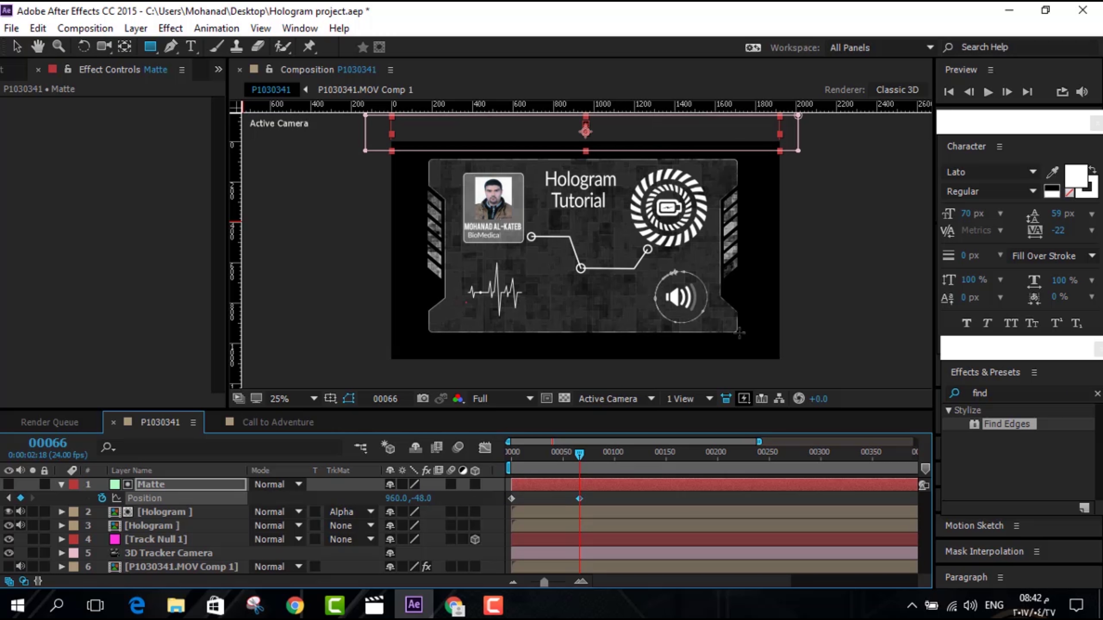
{"action": "key", "text": "shift+Down"}
{"action": "key", "text": "shift+Down"}
{"action": "key", "text": "shift+Down"}
{"action": "key", "text": "shift+Down"}
{"action": "key", "text": "shift+Down"}
{"action": "key", "text": "shift+Down"}
{"action": "key", "text": "shift+Down"}
{"action": "key", "text": "shift+Down"}
{"action": "key", "text": "shift+Down"}
{"action": "key", "text": "shift+Down"}
{"action": "key", "text": "shift+Down"}
{"action": "key", "text": "shift+Down"}
{"action": "key", "text": "shift+Down"}
{"action": "key", "text": "shift+Down"}
{"action": "key", "text": "shift+Down"}
{"action": "key", "text": "shift+Down"}
{"action": "key", "text": "shift+Down"}
{"action": "key", "text": "shift+Down"}
{"action": "key", "text": "shift+Down"}
{"action": "key", "text": "shift+Down"}
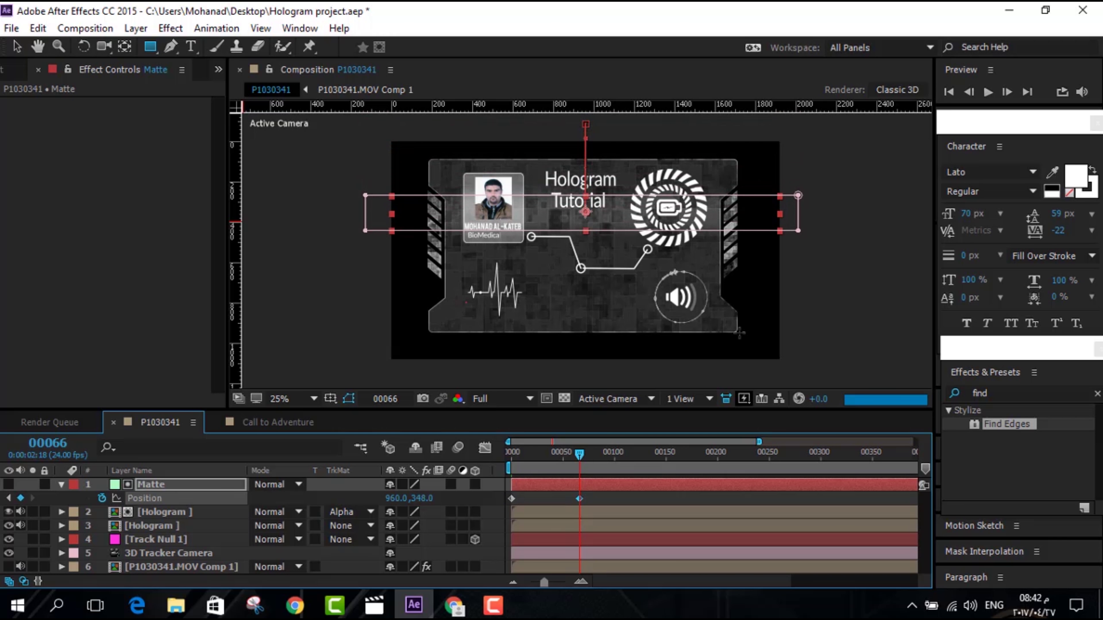
{"action": "key", "text": "shift+Down"}
{"action": "key", "text": "shift+Down"}
{"action": "key", "text": "shift+Down"}
{"action": "key", "text": "shift+Down"}
{"action": "key", "text": "shift+Down"}
{"action": "key", "text": "shift+Down"}
{"action": "key", "text": "shift+Down"}
{"action": "key", "text": "shift+Down"}
{"action": "key", "text": "shift+Down"}
{"action": "key", "text": "shift+Down"}
{"action": "key", "text": "shift+Down"}
{"action": "key", "text": "shift+Down"}
{"action": "key", "text": "shift+Down"}
{"action": "key", "text": "shift+Down"}
{"action": "key", "text": "shift+Down"}
{"action": "key", "text": "shift+Down"}
{"action": "key", "text": "shift+Down"}
{"action": "key", "text": "shift+Down"}
{"action": "key", "text": "shift+Down"}
{"action": "key", "text": "shift+Down"}
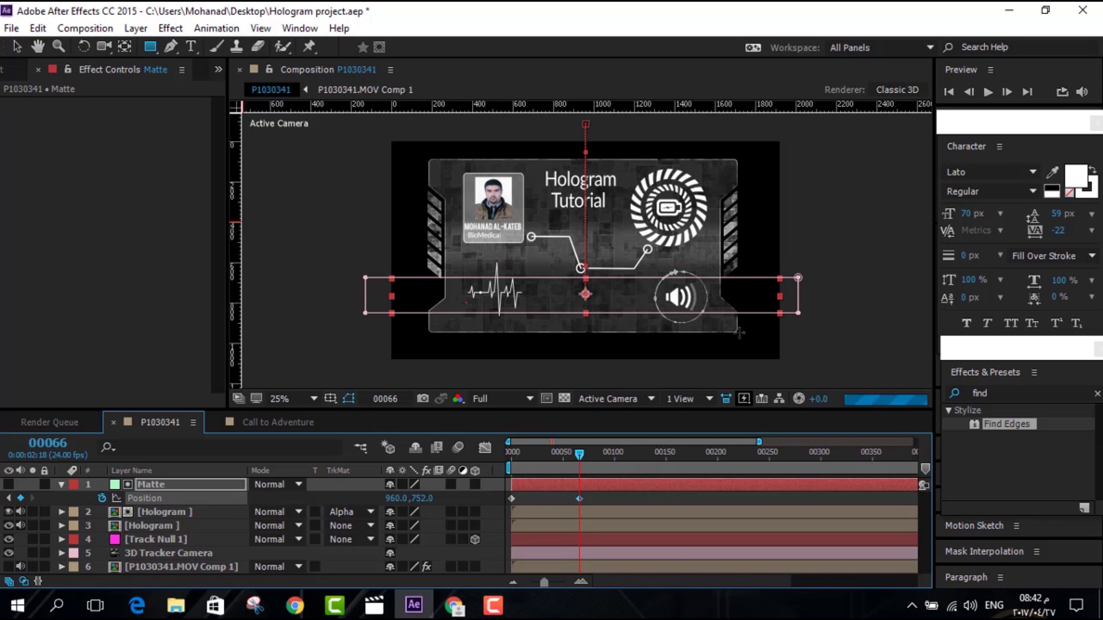
{"action": "key", "text": "shift+Down"}
{"action": "key", "text": "shift+Down"}
{"action": "key", "text": "shift+Down"}
{"action": "key", "text": "shift+Down"}
{"action": "key", "text": "shift+Down"}
{"action": "key", "text": "shift+Down"}
{"action": "key", "text": "shift+Down"}
{"action": "key", "text": "shift+Down"}
{"action": "key", "text": "shift+Down"}
{"action": "key", "text": "shift+Down"}
{"action": "key", "text": "shift+Down"}
{"action": "key", "text": "shift+Down"}
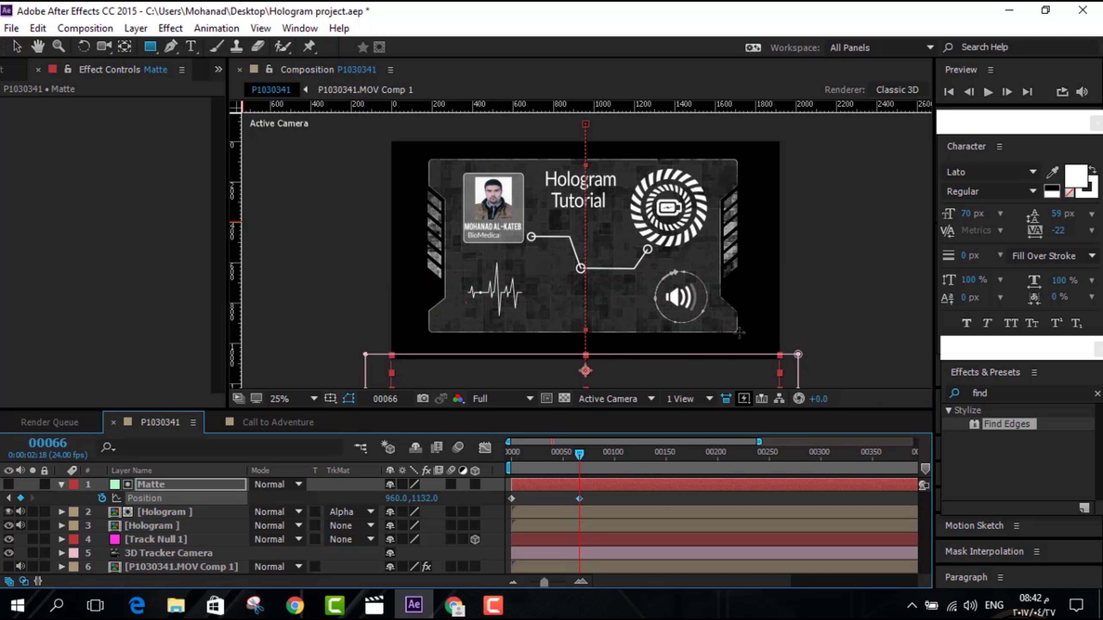
{"action": "left_click_drag", "start_coordinate": [579, 454], "coordinate": [501, 457]}
{"action": "left_click", "coordinate": [986, 89]}
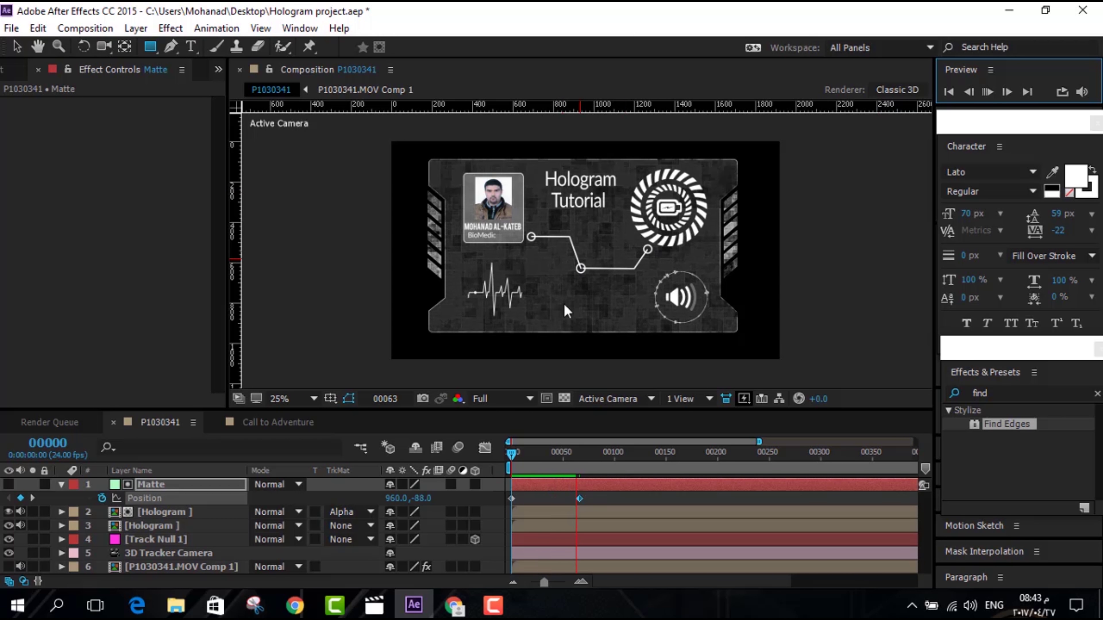
Paste copies of the Matte's Position keyframes along the timeline, repeating the sweep through frame 335
{"action": "left_click", "coordinate": [523, 455]}
{"action": "left_click_drag", "start_coordinate": [523, 455], "coordinate": [579, 459]}
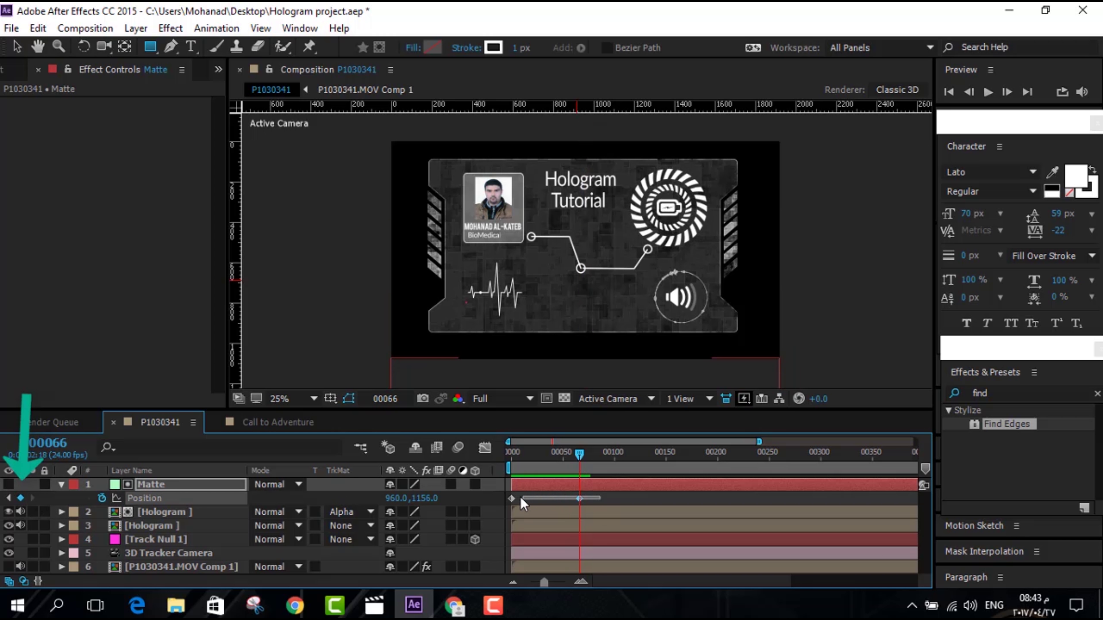
{"action": "left_click", "coordinate": [511, 499]}
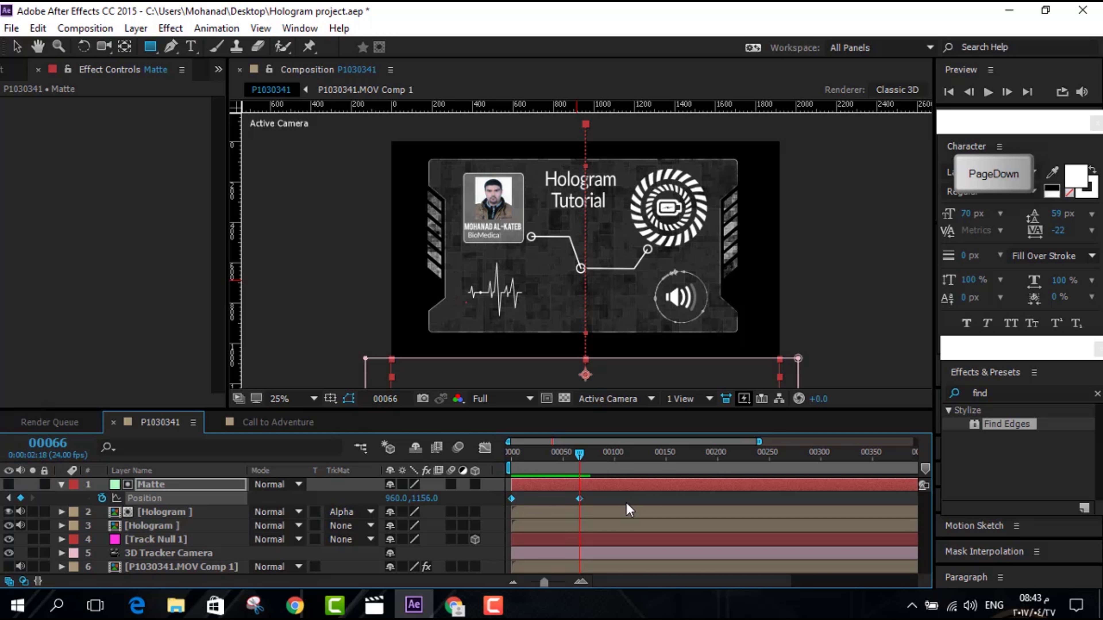
{"action": "left_click", "coordinate": [988, 92]}
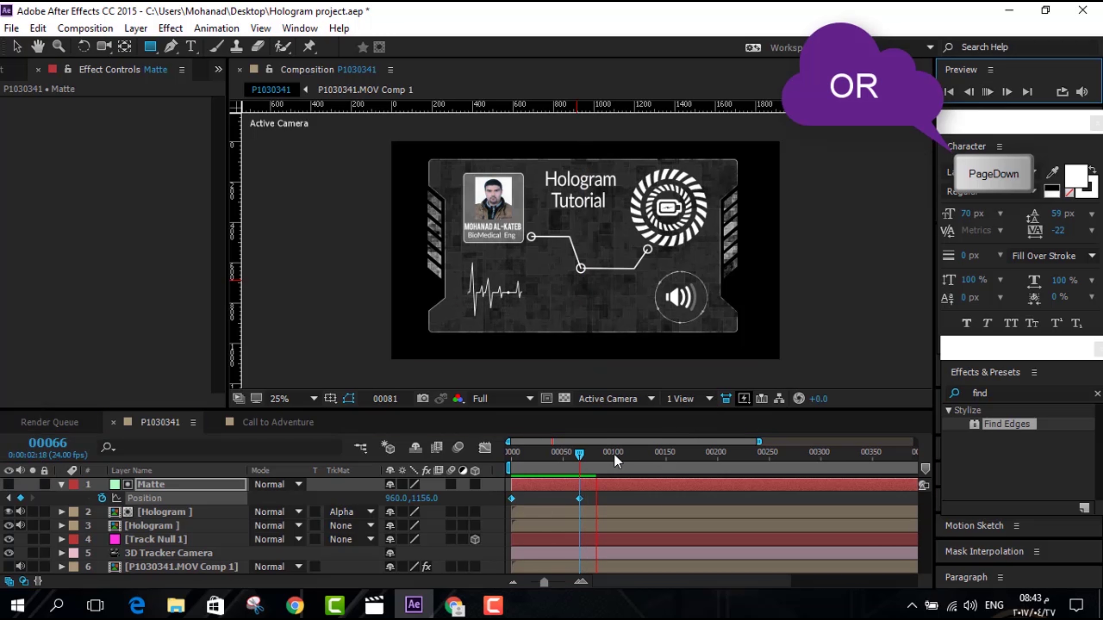
{"action": "key", "text": "Page_Down"}
{"action": "key", "text": "ctrl+v"}
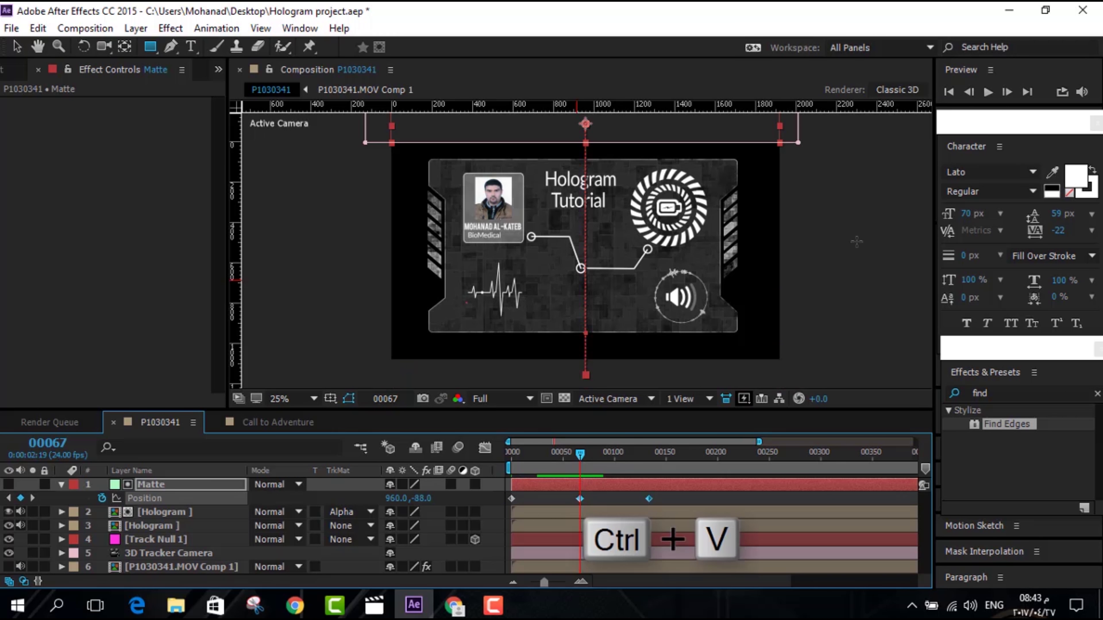
{"action": "left_click_drag", "start_coordinate": [582, 456], "coordinate": [856, 467]}
{"action": "key", "text": "ctrl+v"}
{"action": "key", "text": "ctrl+v"}
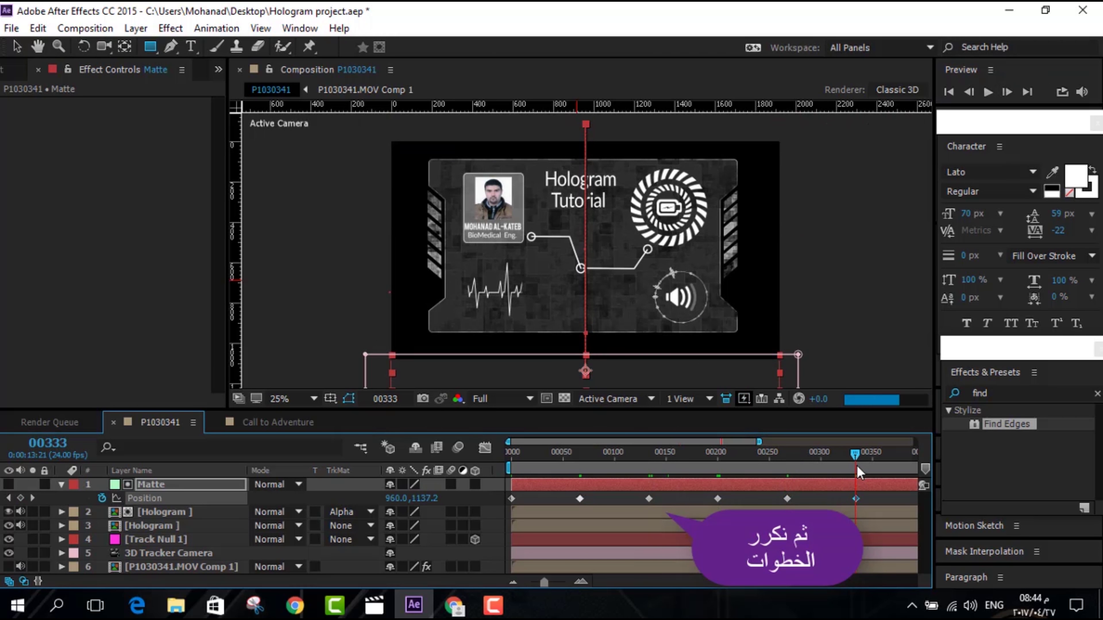
{"action": "key", "text": "ctrl+v"}
Preview the repeated sweep at Half resolution
{"action": "left_click", "coordinate": [502, 399]}
{"action": "left_click", "coordinate": [505, 460]}
{"action": "key", "text": "space"}
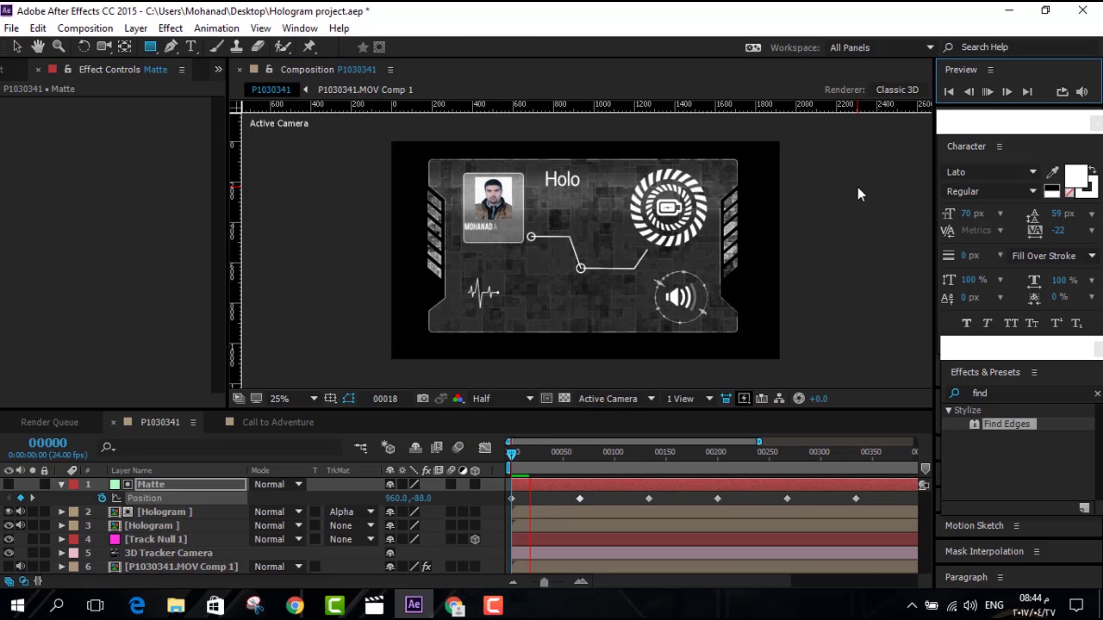
{"action": "key", "text": "space"}
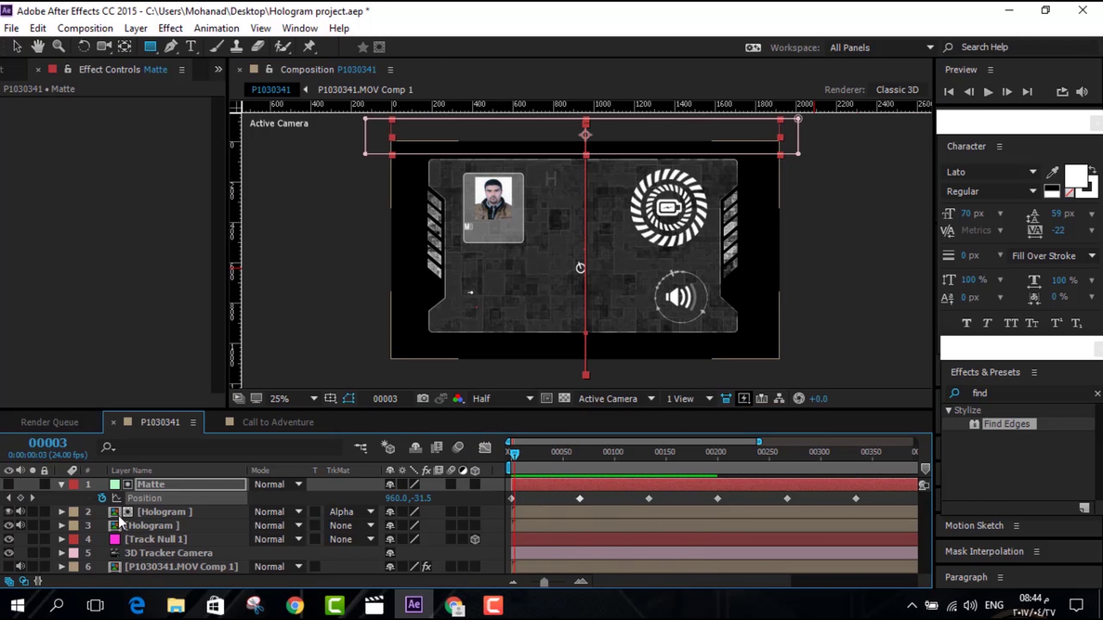
Add a wiggle(7,7) expression to the Matte's Opacity and preview the flicker
{"action": "key", "text": "t"}
{"action": "left_click", "coordinate": [102, 498], "text": "alt"}
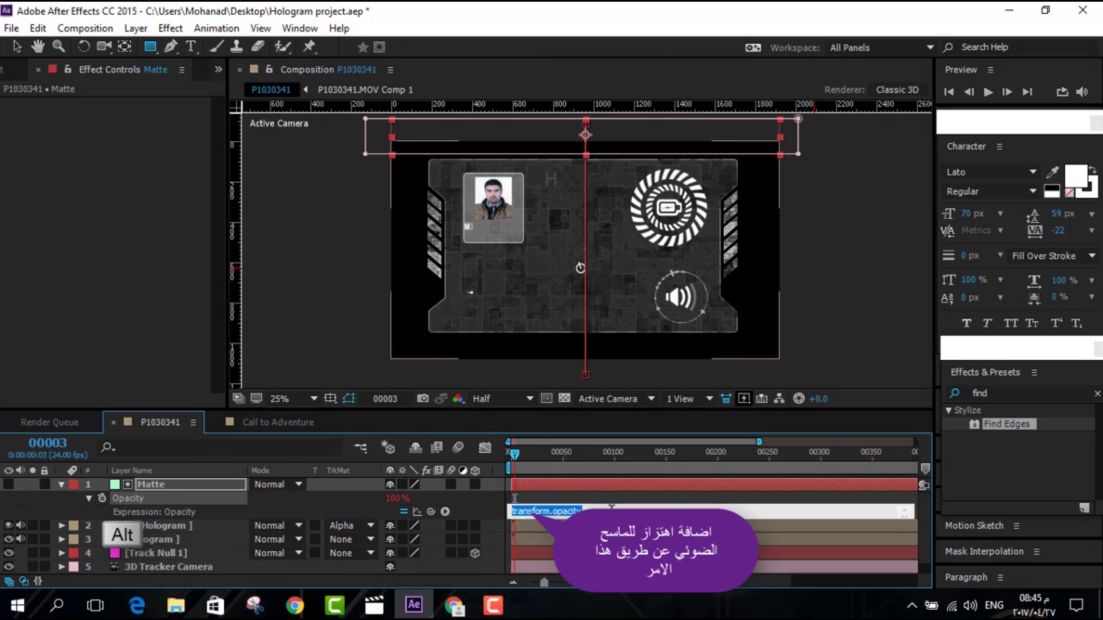
{"action": "type", "text": "wiggle(7,7"}
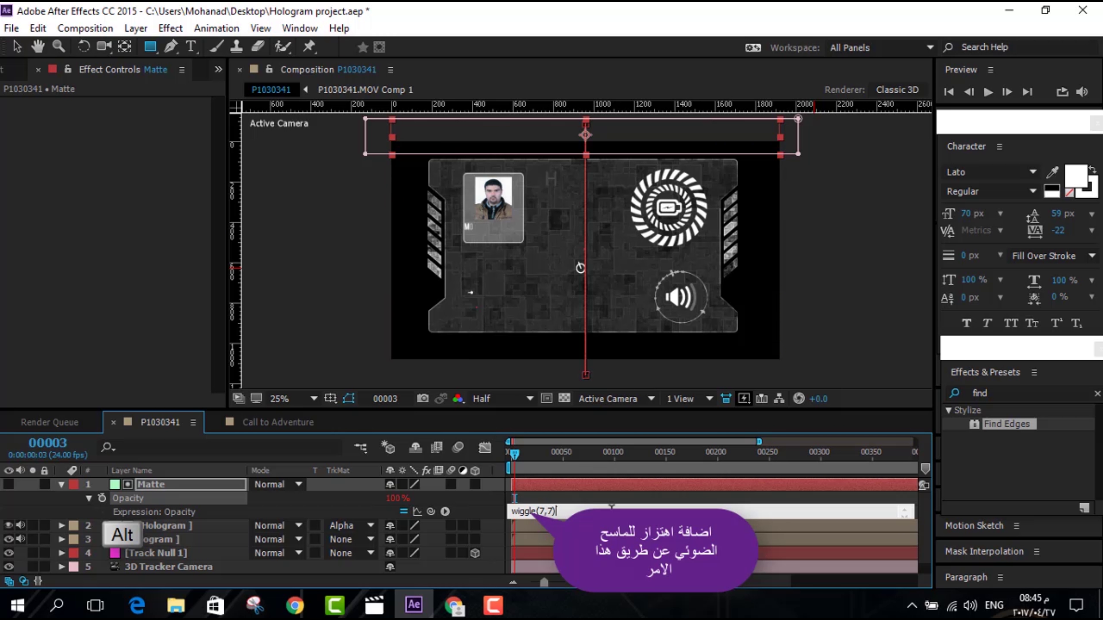
{"action": "key", "text": "KP_Enter"}
{"action": "key", "text": "space"}
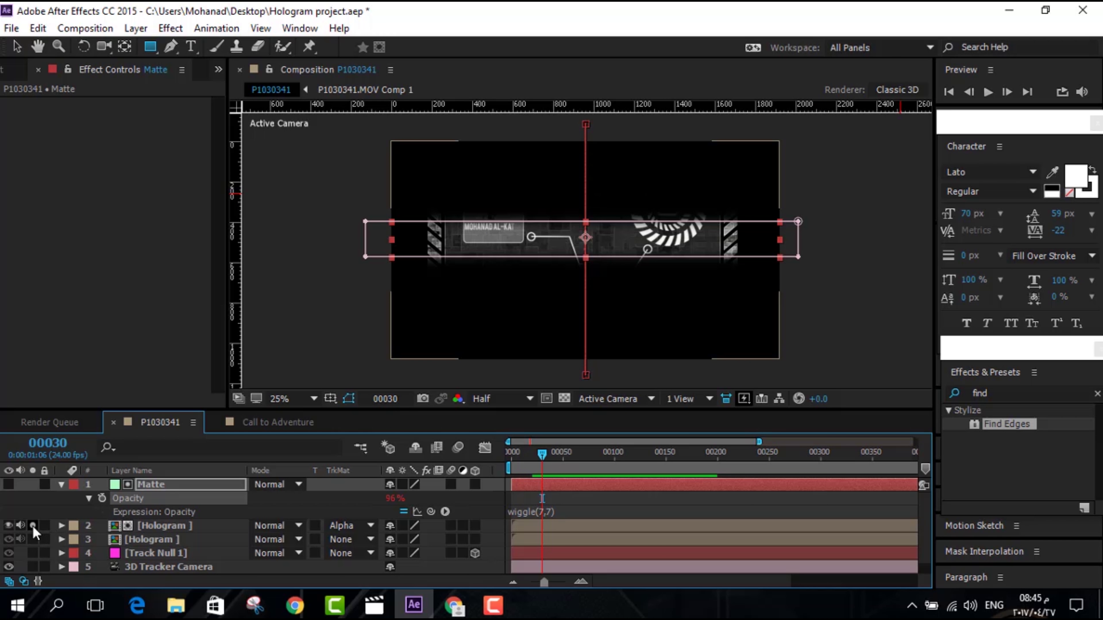
{"action": "left_click_drag", "start_coordinate": [565, 451], "coordinate": [513, 464]}
{"action": "left_click", "coordinate": [61, 484]}
{"action": "left_click", "coordinate": [164, 498]}
Pre-compose the Matte and both Hologram layers, naming the new comp 'final Hologram'
{"action": "left_click", "coordinate": [165, 512], "text": "shift"}
{"action": "left_click", "coordinate": [135, 28]}
{"action": "left_click", "coordinate": [251, 610]}
{"action": "left_click", "coordinate": [580, 215]}
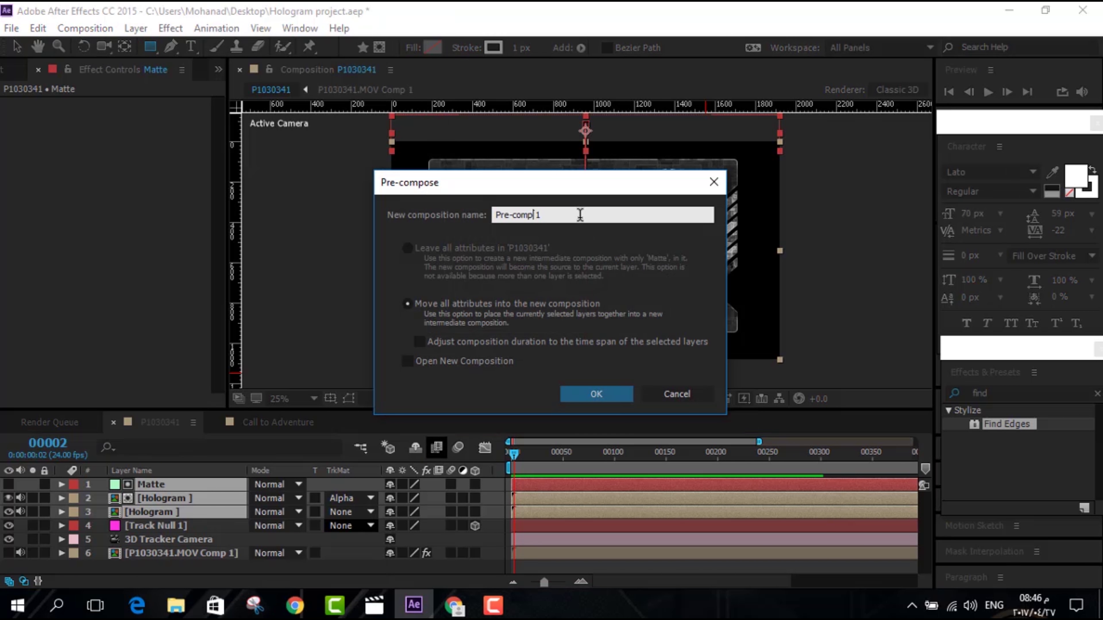
{"action": "type", "text": "final"}
{"action": "key", "text": "BackSpace"}
{"action": "key", "text": "BackSpace"}
{"action": "key", "text": "BackSpace"}
{"action": "key", "text": "BackSpace"}
{"action": "key", "text": "BackSpace"}
{"action": "key", "text": "BackSpace"}
{"action": "key", "text": "BackSpace"}
{"action": "key", "text": "BackSpace"}
{"action": "key", "text": "BackSpace"}
{"action": "key", "text": "BackSpace"}
{"action": "key", "text": "BackSpace"}
{"action": "key", "text": "BackSpace"}
{"action": "key", "text": "BackSpace"}
{"action": "double_click", "coordinate": [610, 214]}
Finish nesting as final Hologram, show the warehouse footage, and apply Venetian Blinds to final Hologram
{"action": "left_click", "coordinate": [596, 394]}
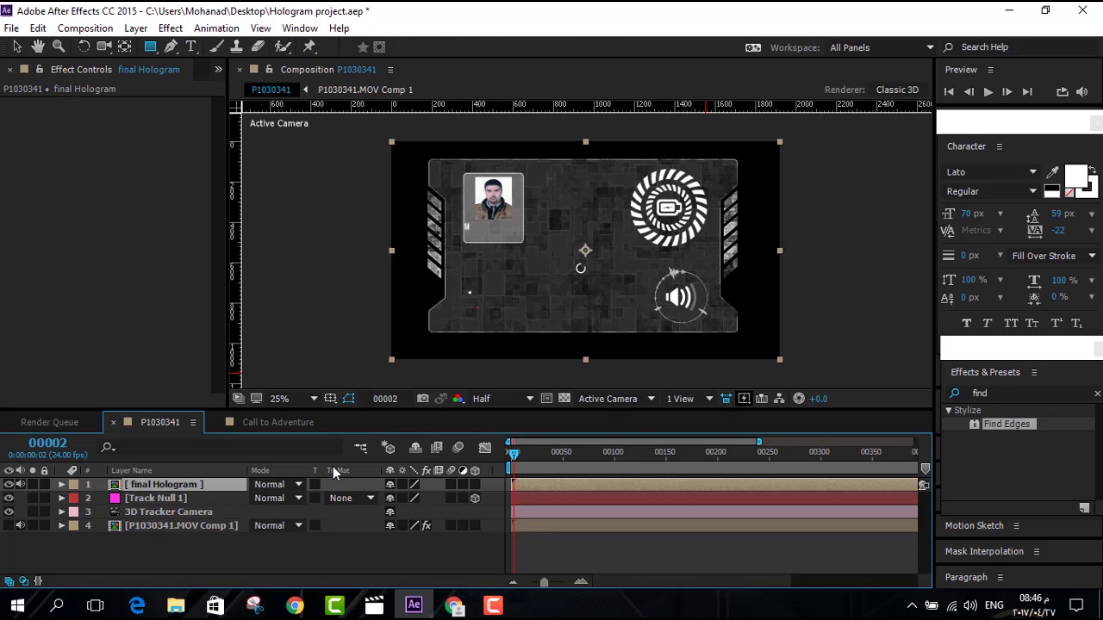
{"action": "left_click", "coordinate": [9, 526]}
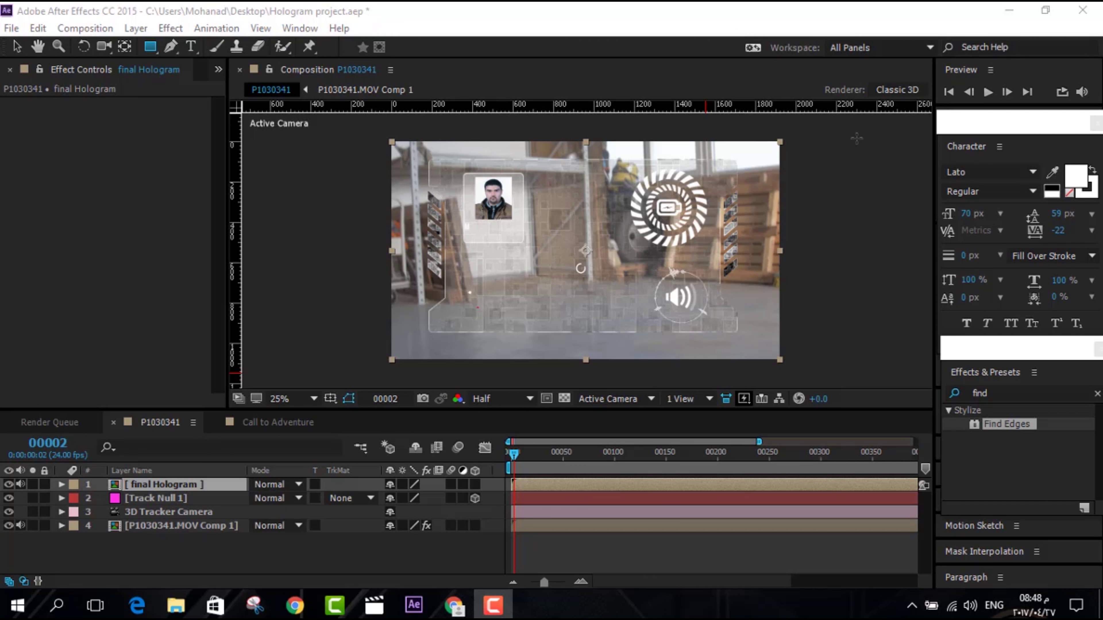
{"action": "left_click", "coordinate": [1000, 393]}
{"action": "key", "text": "BackSpace"}
{"action": "type", "text": "ve"}
{"action": "type", "text": "t"}
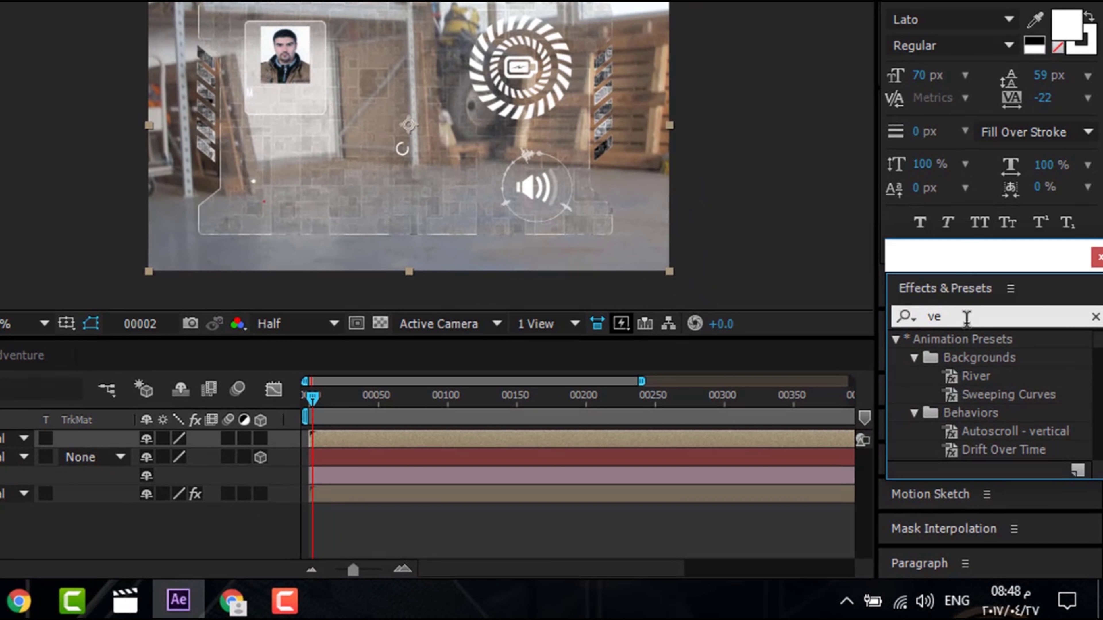
{"action": "key", "text": "BackSpace"}
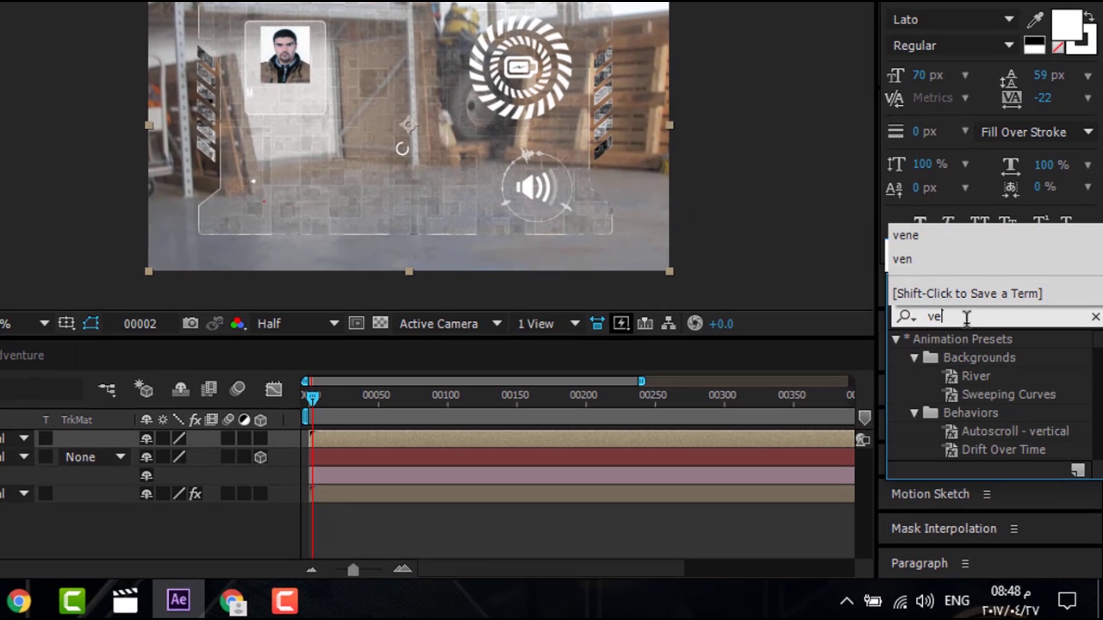
{"action": "type", "text": "ne"}
{"action": "left_click", "coordinate": [1006, 417]}
{"action": "left_click_drag", "start_coordinate": [1010, 428], "coordinate": [304, 495]}
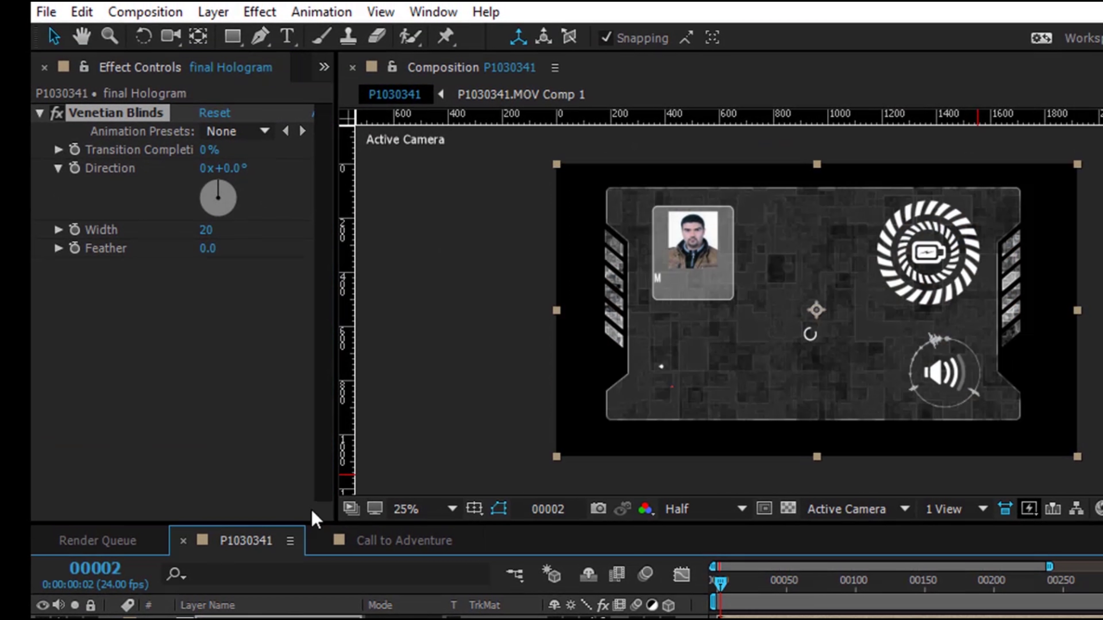
Set Venetian Blinds to 18% completion, 90° direction, width about 16 and feather 8
{"action": "key", "text": "period"}
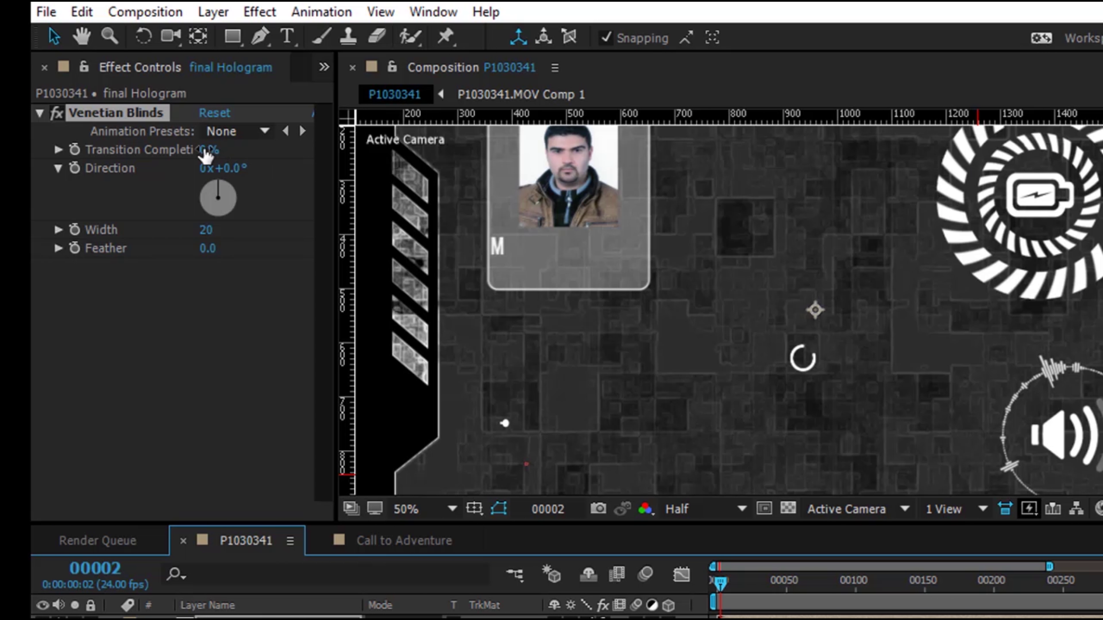
{"action": "left_click_drag", "start_coordinate": [210, 149], "coordinate": [827, 304]}
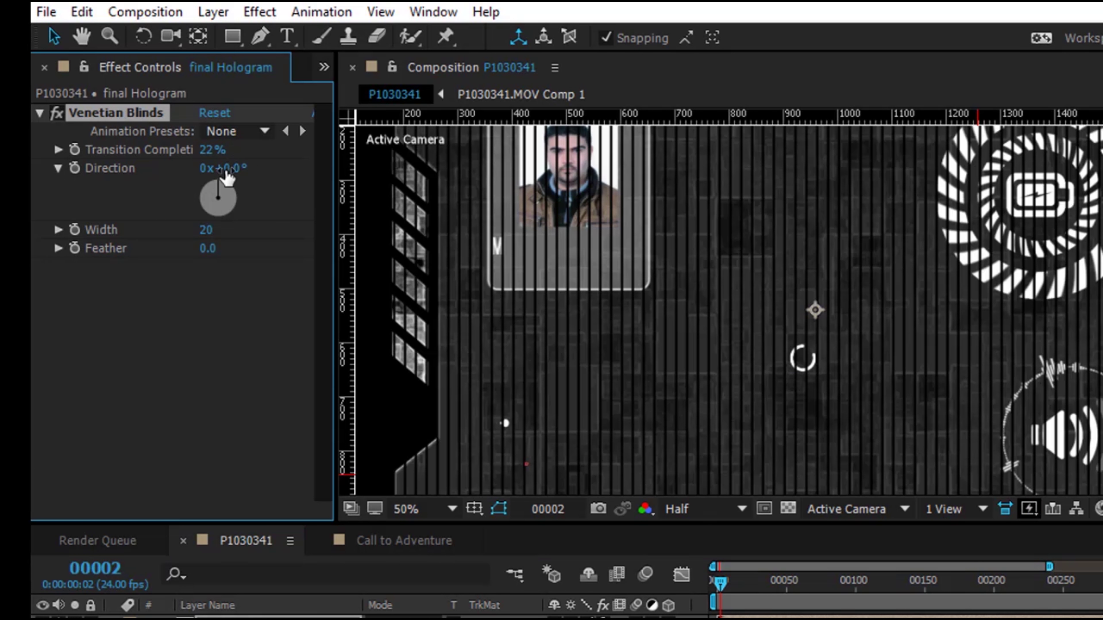
{"action": "left_click", "coordinate": [226, 170]}
{"action": "type", "text": "90"}
{"action": "left_click", "coordinate": [216, 362]}
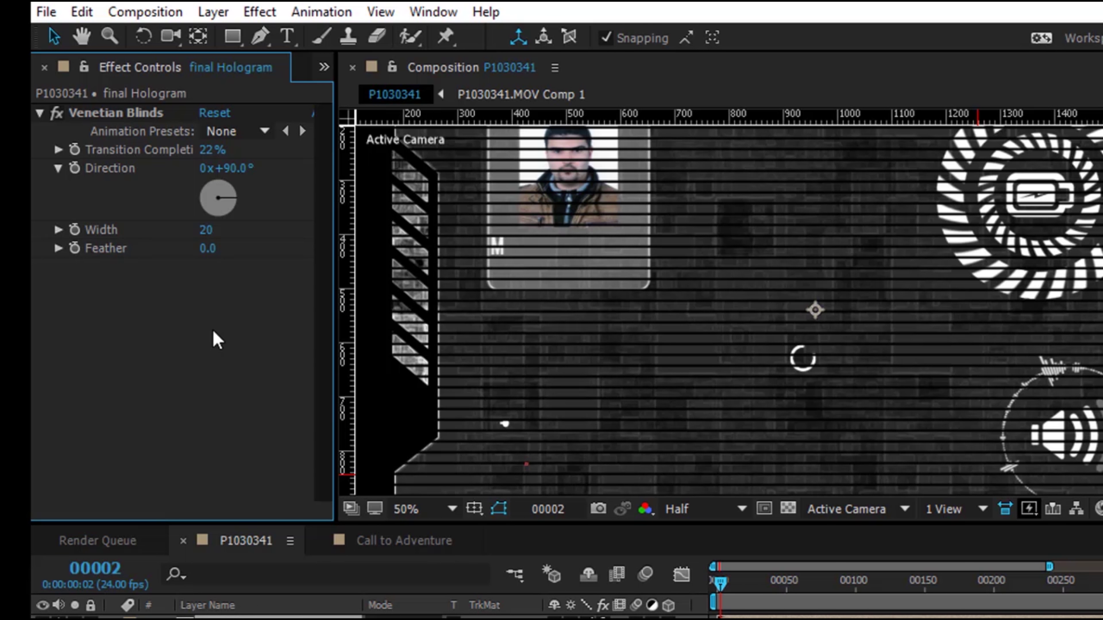
{"action": "left_click_drag", "start_coordinate": [212, 160], "coordinate": [213, 321]}
{"action": "left_click", "coordinate": [191, 382]}
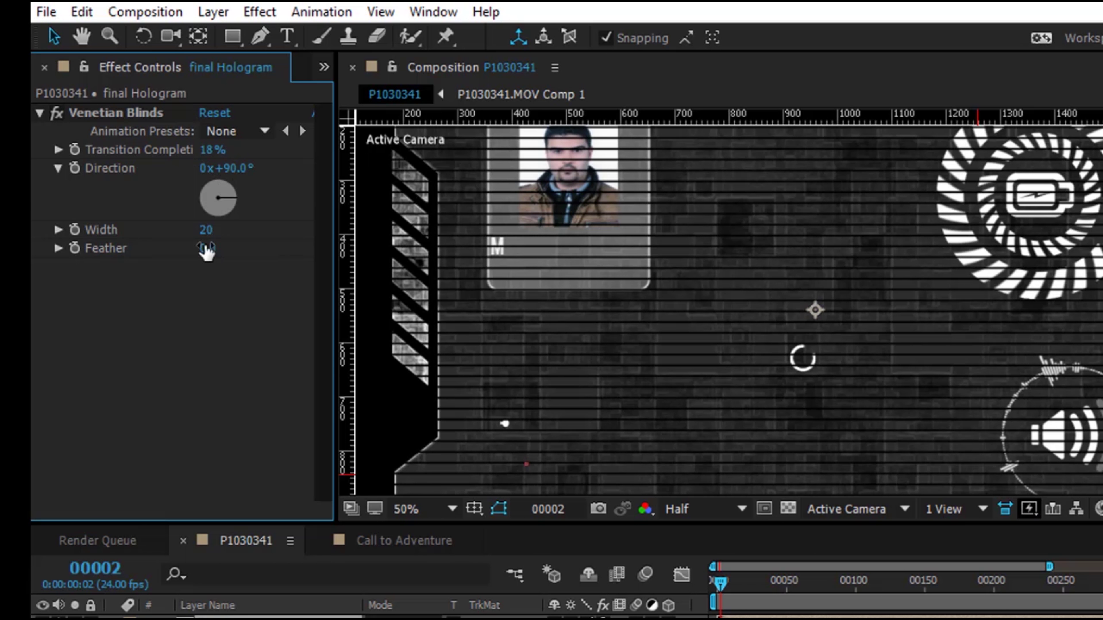
{"action": "left_click_drag", "start_coordinate": [205, 239], "coordinate": [191, 285]}
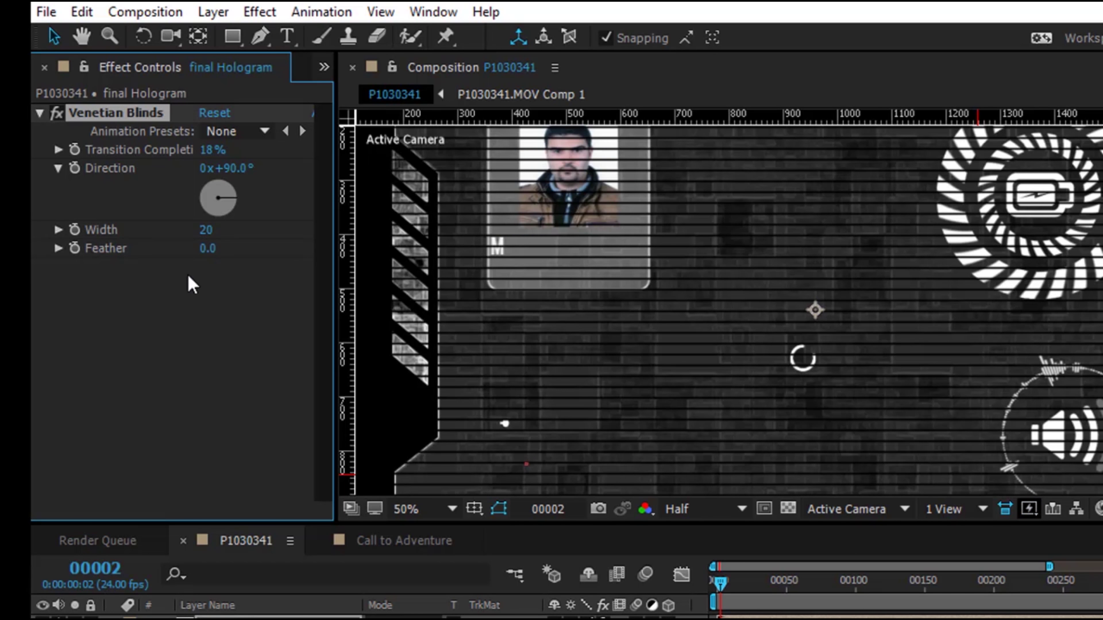
{"action": "left_click_drag", "start_coordinate": [197, 234], "coordinate": [190, 234]}
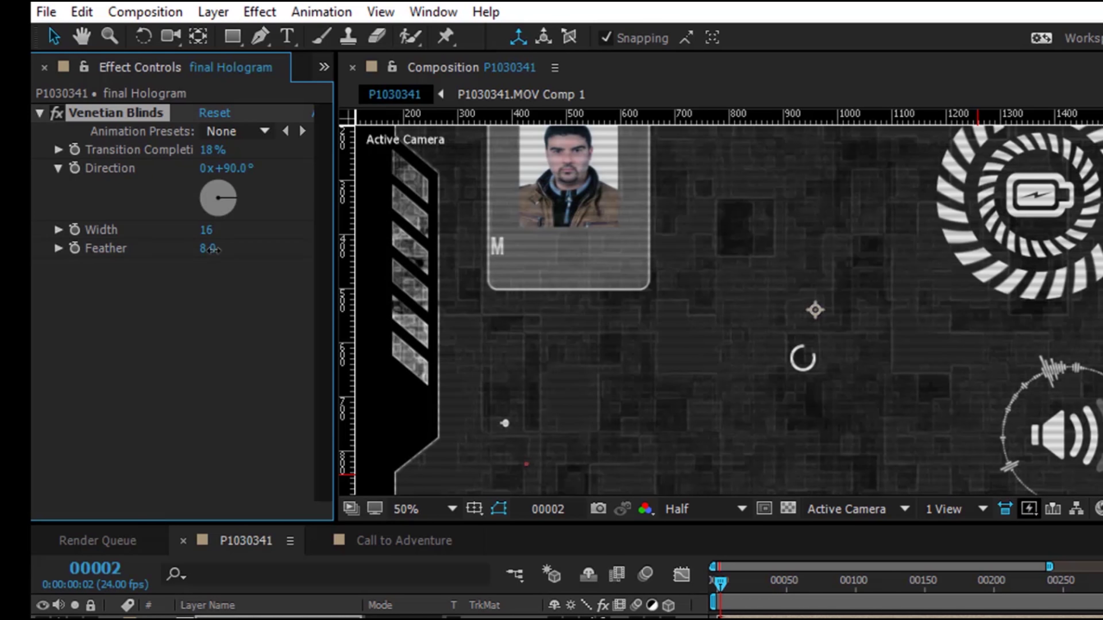
{"action": "left_click", "coordinate": [208, 248]}
{"action": "type", "text": "8"}
{"action": "key", "text": "Return"}
Preview at full resolution and change the blind stripe width to 20
{"action": "left_click", "coordinate": [684, 509]}
{"action": "left_click", "coordinate": [714, 571]}
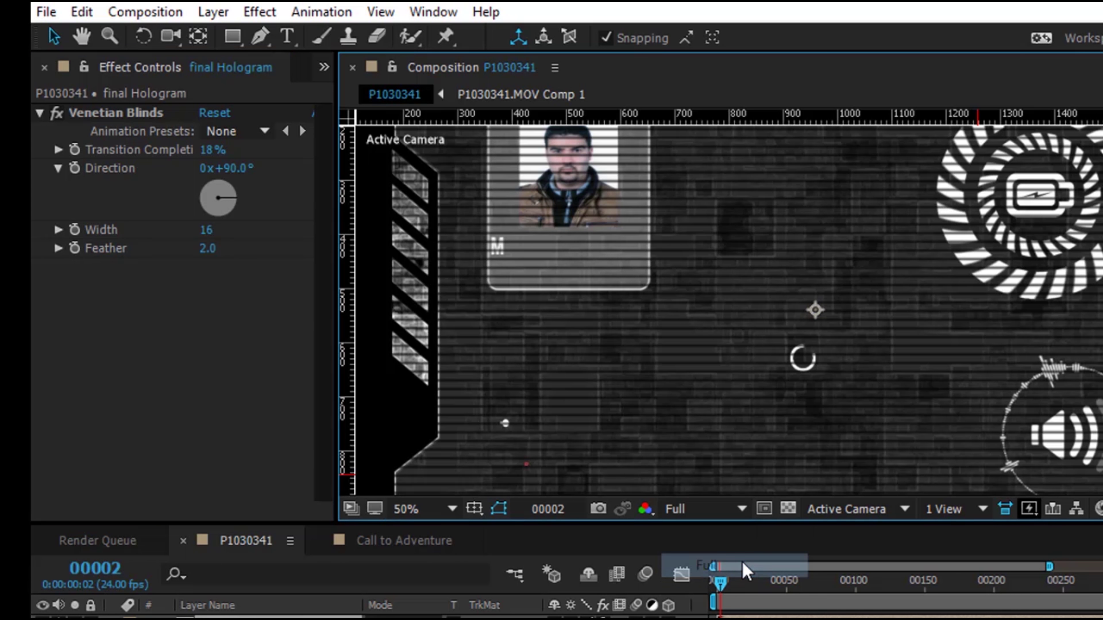
{"action": "scroll", "coordinate": [816, 311], "scroll_direction": "up", "scroll_amount": 2}
{"action": "scroll", "coordinate": [858, 369], "scroll_direction": "down", "scroll_amount": 2}
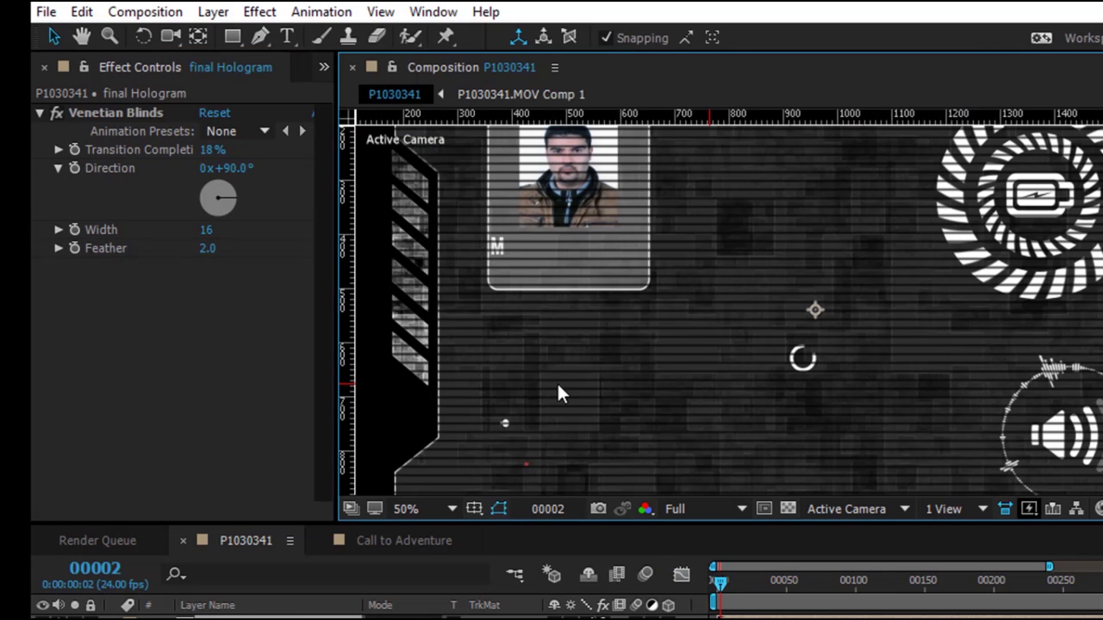
{"action": "left_click", "coordinate": [207, 230]}
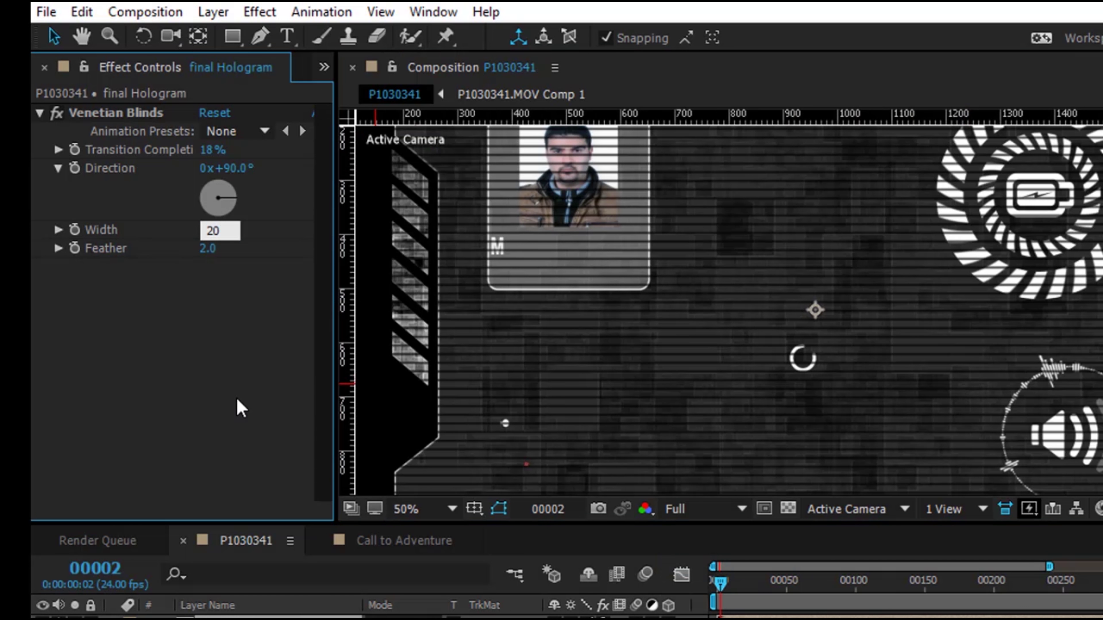
{"action": "type", "text": "20"}
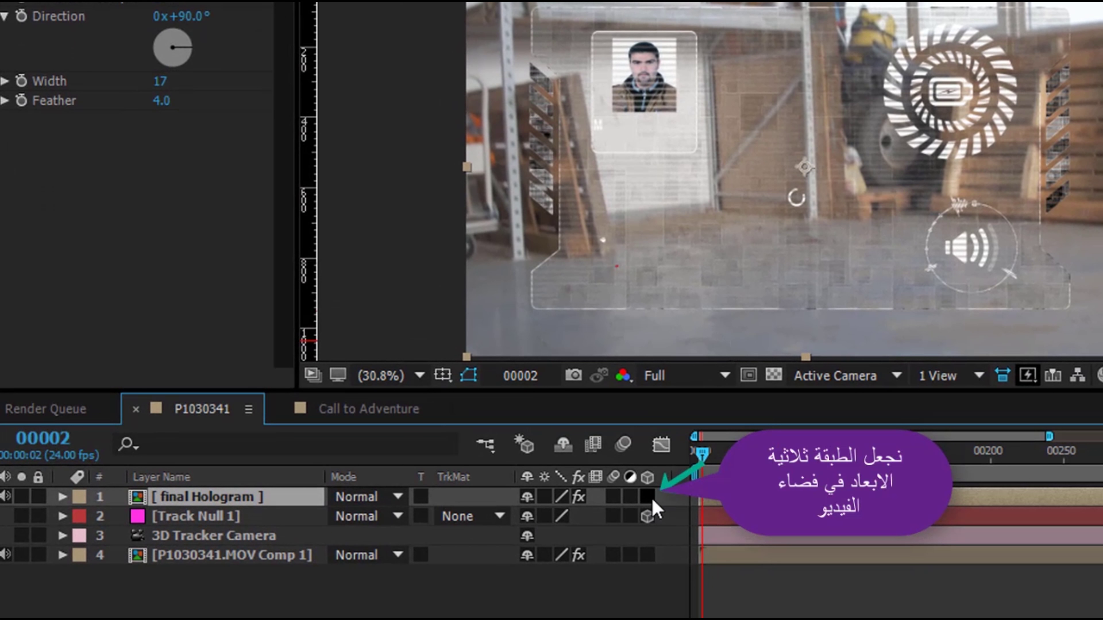
Make the final Hologram layer 3D
{"action": "left_click", "coordinate": [652, 499]}
{"action": "scroll", "coordinate": [633, 256], "scroll_direction": "down", "scroll_amount": 4}
{"action": "scroll", "coordinate": [637, 260], "scroll_direction": "up", "scroll_amount": 4}
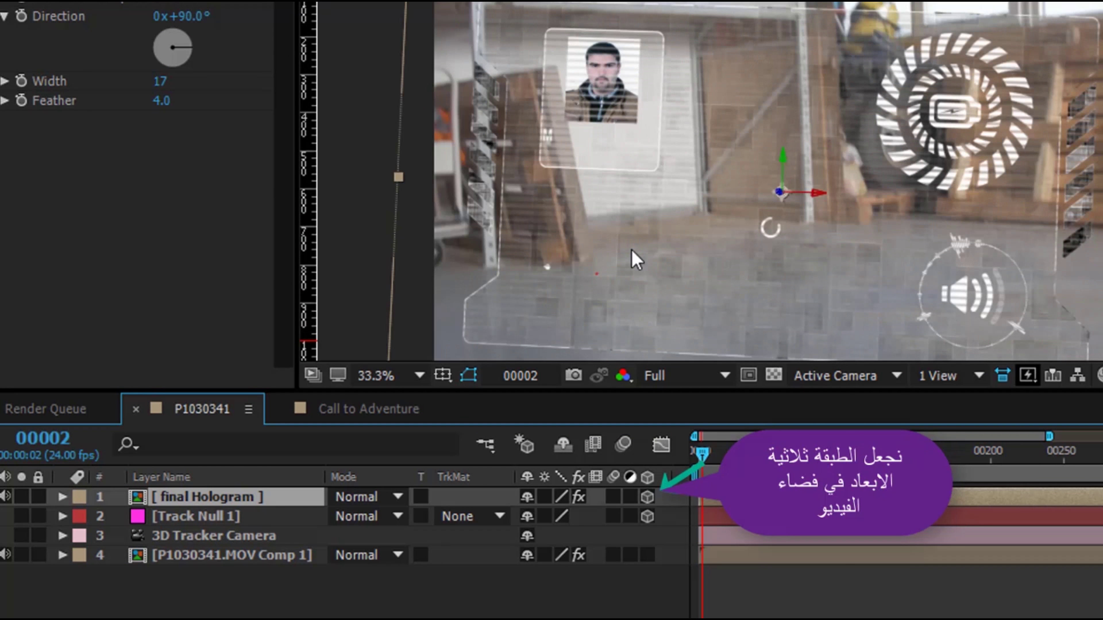
{"action": "scroll", "coordinate": [633, 256], "scroll_direction": "down", "scroll_amount": 2}
{"action": "scroll", "coordinate": [633, 256], "scroll_direction": "up", "scroll_amount": 2}
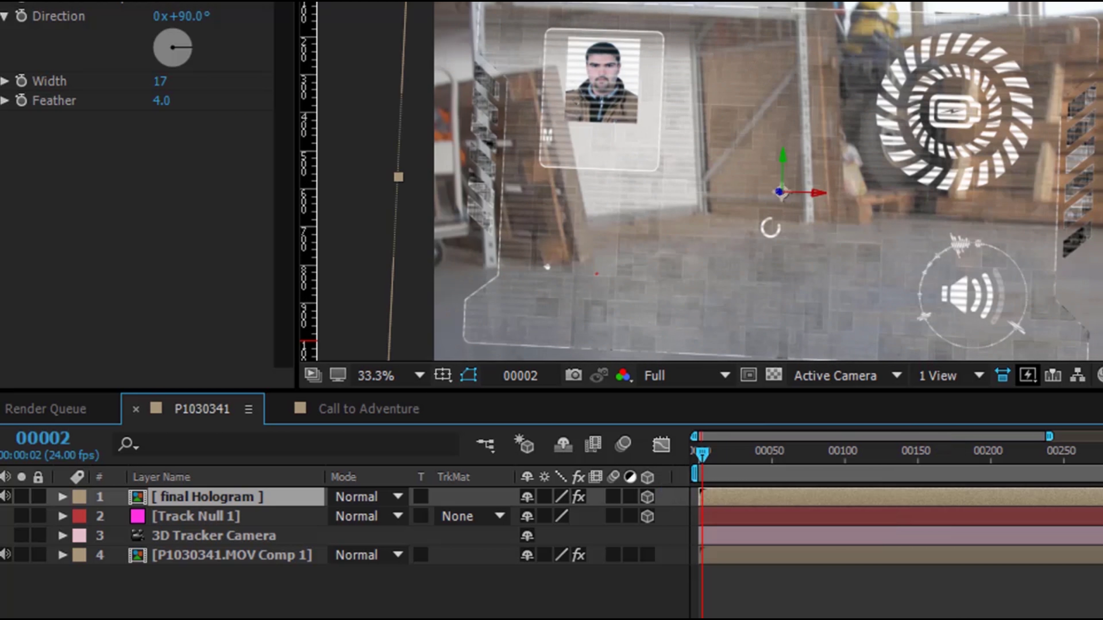
{"action": "scroll", "coordinate": [771, 228], "scroll_direction": "down", "scroll_amount": 2}
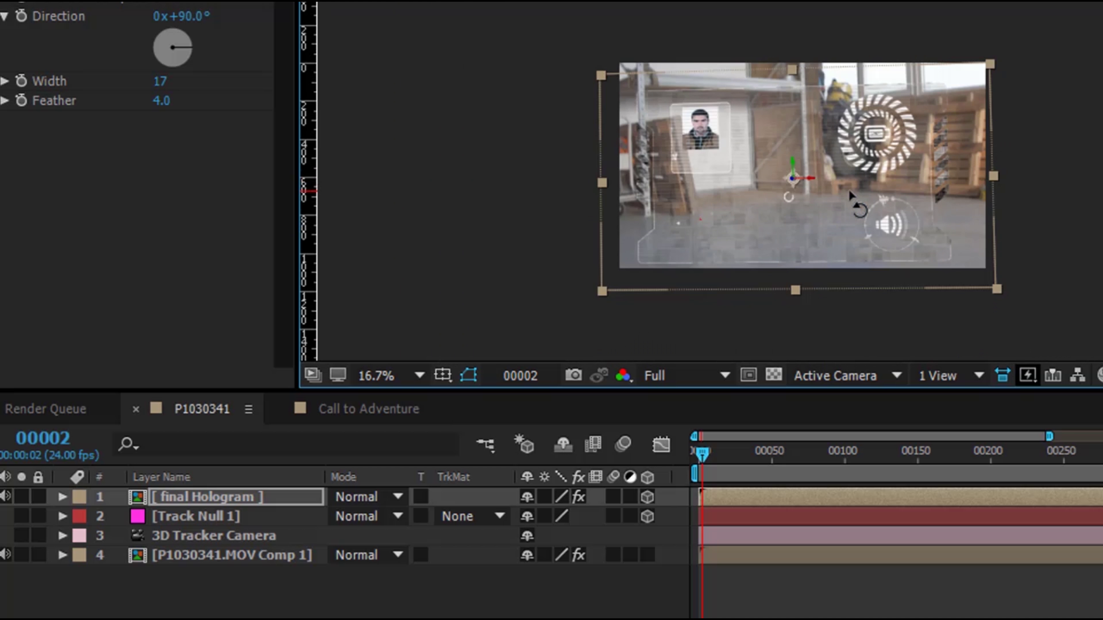
{"action": "scroll", "coordinate": [848, 189], "scroll_direction": "up", "scroll_amount": 2}
{"action": "left_click_drag", "start_coordinate": [958, 239], "coordinate": [952, 128]}
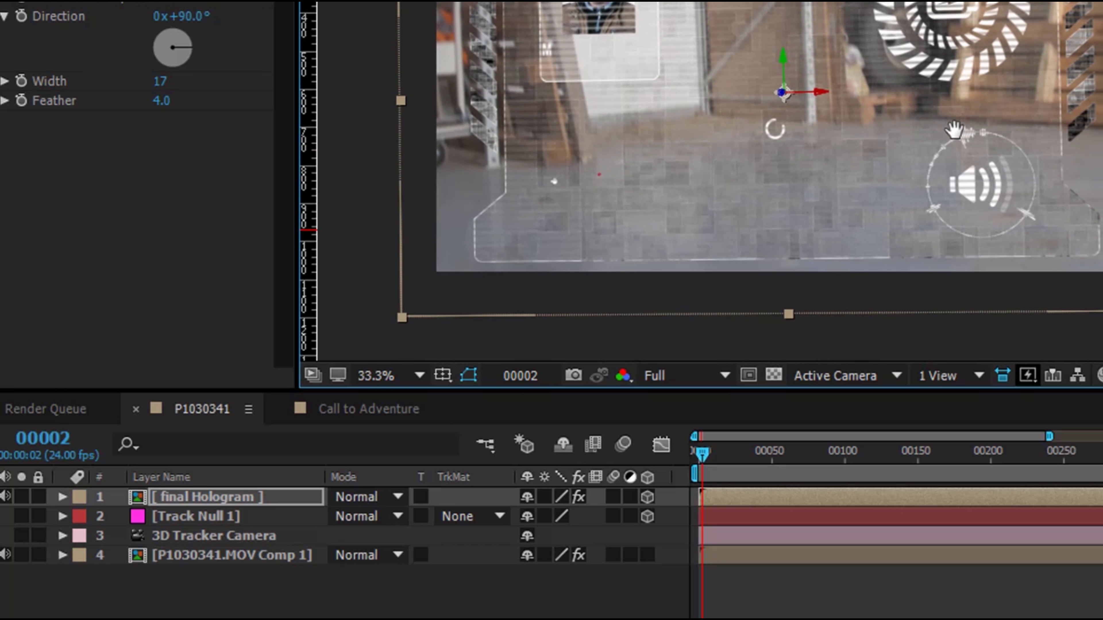
{"action": "scroll", "coordinate": [972, 178], "scroll_direction": "down", "scroll_amount": 1}
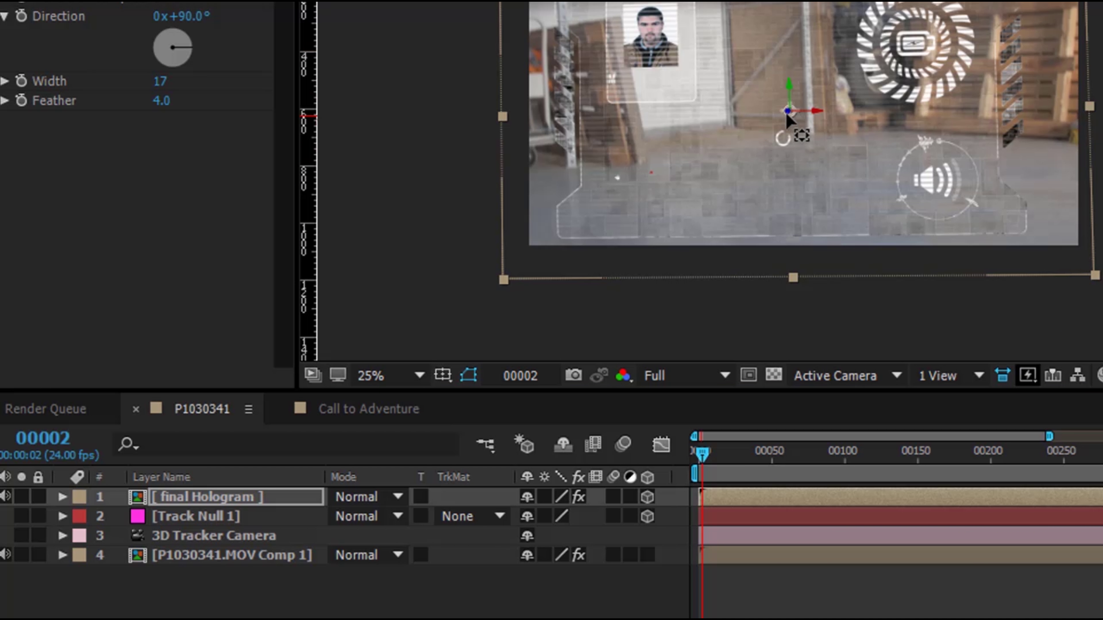
Move final Hologram's anchor point down to the card's bottom edge
{"action": "left_click_drag", "start_coordinate": [788, 110], "coordinate": [789, 226]}
{"action": "left_click", "coordinate": [660, 375]}
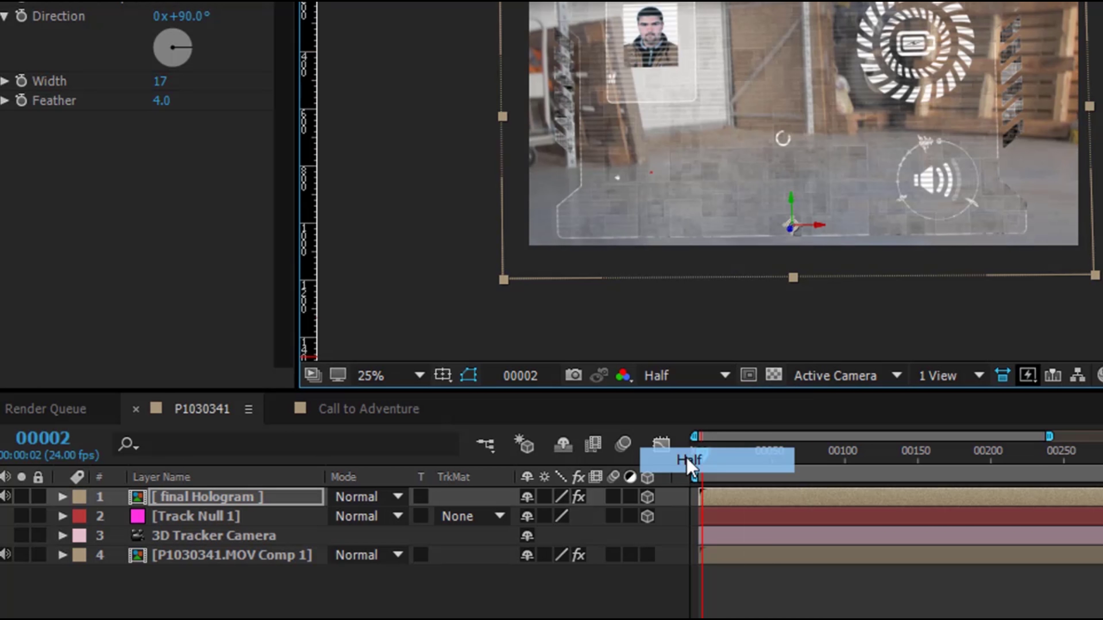
{"action": "left_click", "coordinate": [687, 460]}
{"action": "scroll", "coordinate": [804, 167], "scroll_direction": "up", "scroll_amount": 2}
{"action": "left_click_drag", "start_coordinate": [777, 285], "coordinate": [779, 308]}
{"action": "scroll", "coordinate": [837, 188], "scroll_direction": "down", "scroll_amount": 4}
{"action": "scroll", "coordinate": [836, 187], "scroll_direction": "up", "scroll_amount": 4}
{"action": "scroll", "coordinate": [837, 187], "scroll_direction": "down", "scroll_amount": 4}
{"action": "scroll", "coordinate": [837, 188], "scroll_direction": "up", "scroll_amount": 2}
{"action": "left_click", "coordinate": [406, 383]}
{"action": "left_click", "coordinate": [382, 13]}
{"action": "scroll", "coordinate": [681, 213], "scroll_direction": "down", "scroll_amount": 1}
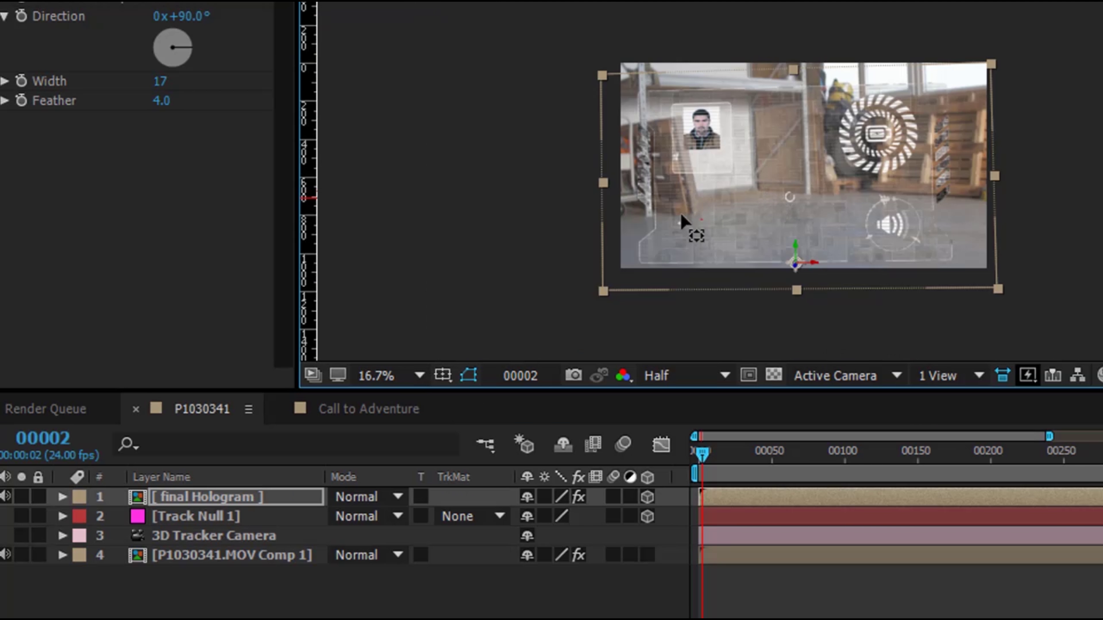
Copy Track Null 1's Position (-2136.6, 1804.7, 10051.1) onto final Hologram's Position
{"action": "left_click", "coordinate": [210, 519]}
{"action": "key", "text": "p"}
{"action": "left_click", "coordinate": [212, 499]}
{"action": "key", "text": "p"}
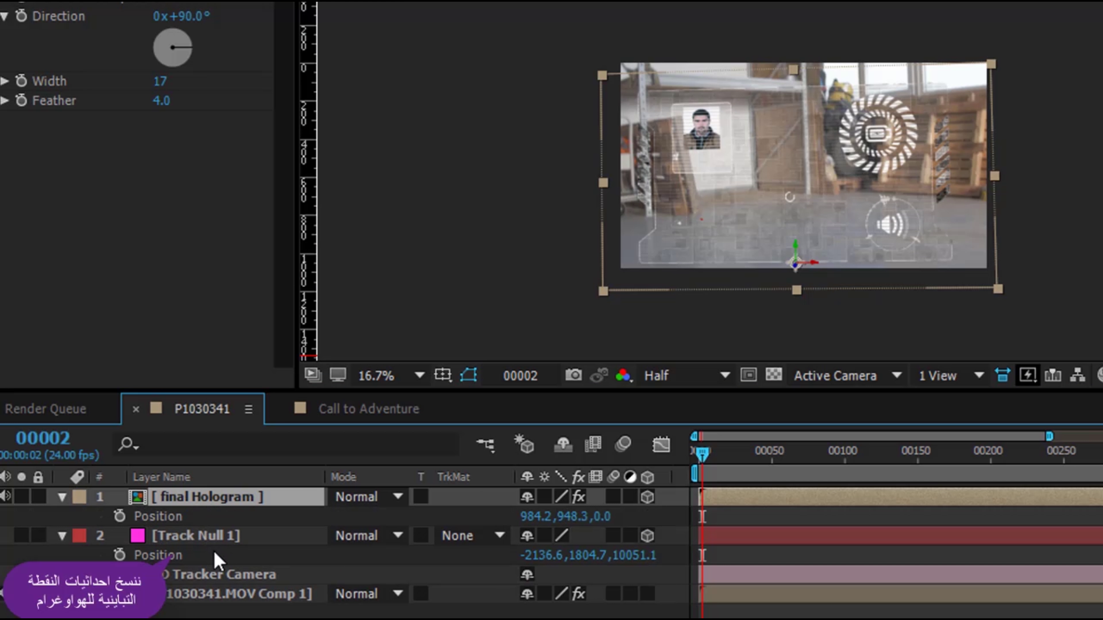
{"action": "left_click", "coordinate": [181, 556]}
{"action": "key", "text": "ctrl+c"}
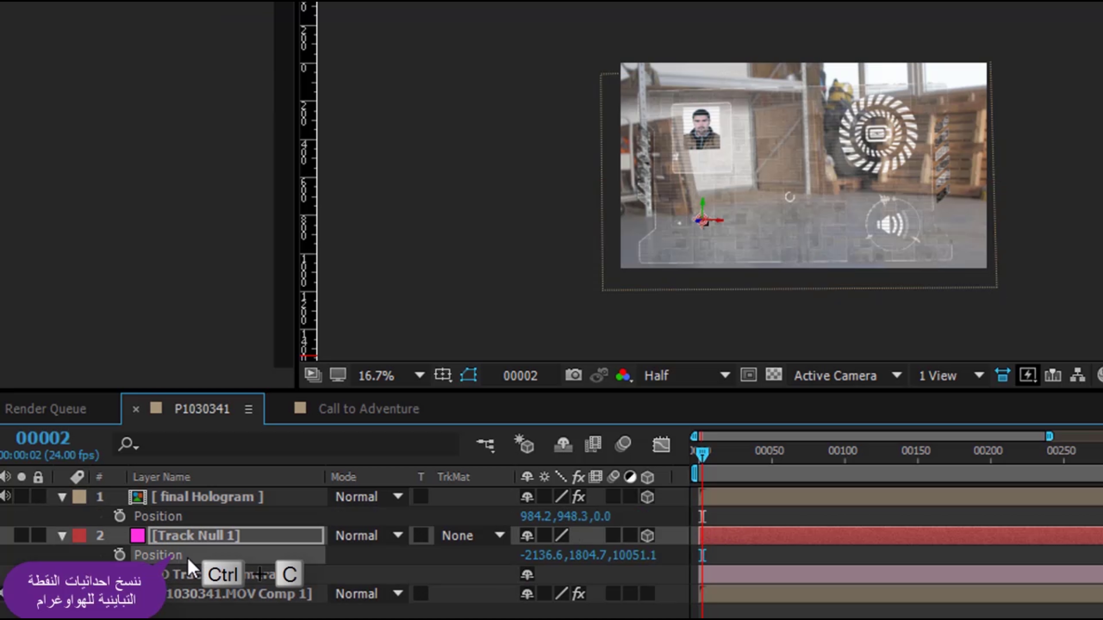
{"action": "left_click", "coordinate": [173, 517]}
{"action": "key", "text": "ctrl+v"}
{"action": "scroll", "coordinate": [416, 230], "scroll_direction": "up", "scroll_amount": 2}
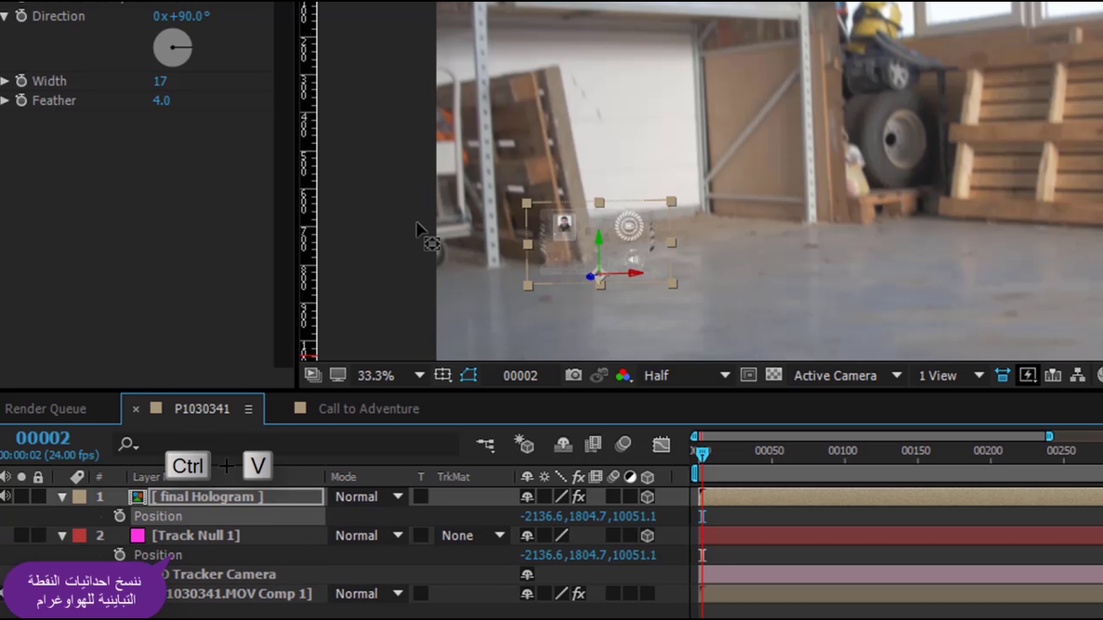
{"action": "scroll", "coordinate": [416, 229], "scroll_direction": "up", "scroll_amount": 3}
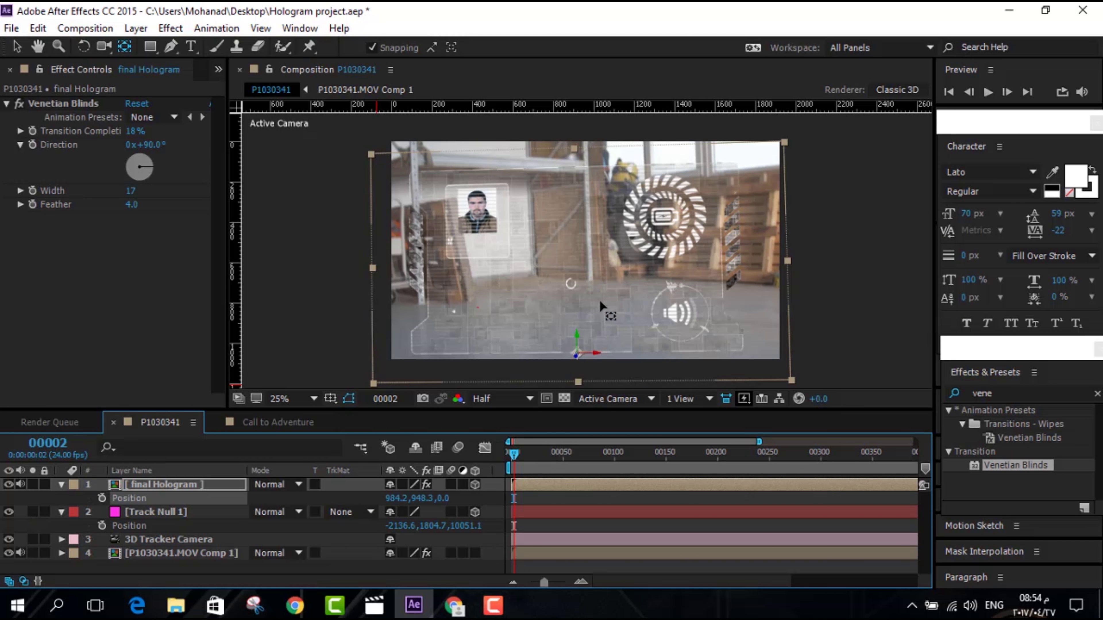
Move the hologram to about 221.5, 1769.2, 10141.2, shrink it, and tilt it in 3D
{"action": "left_click_drag", "start_coordinate": [599, 299], "coordinate": [614, 279]}
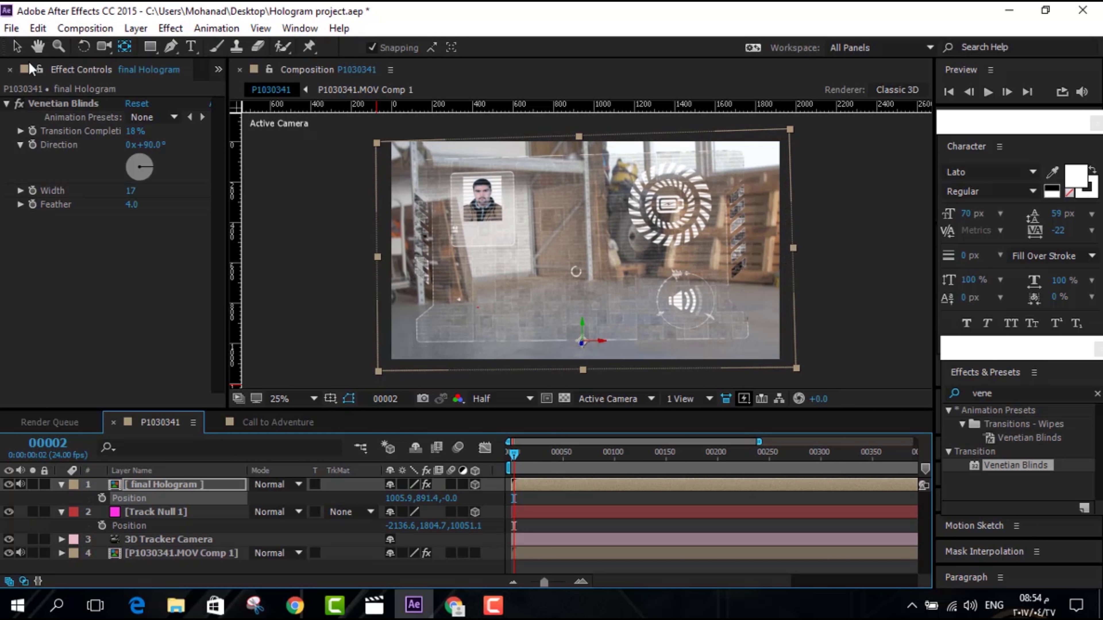
{"action": "left_click", "coordinate": [16, 46]}
{"action": "left_click_drag", "start_coordinate": [796, 369], "coordinate": [778, 366]}
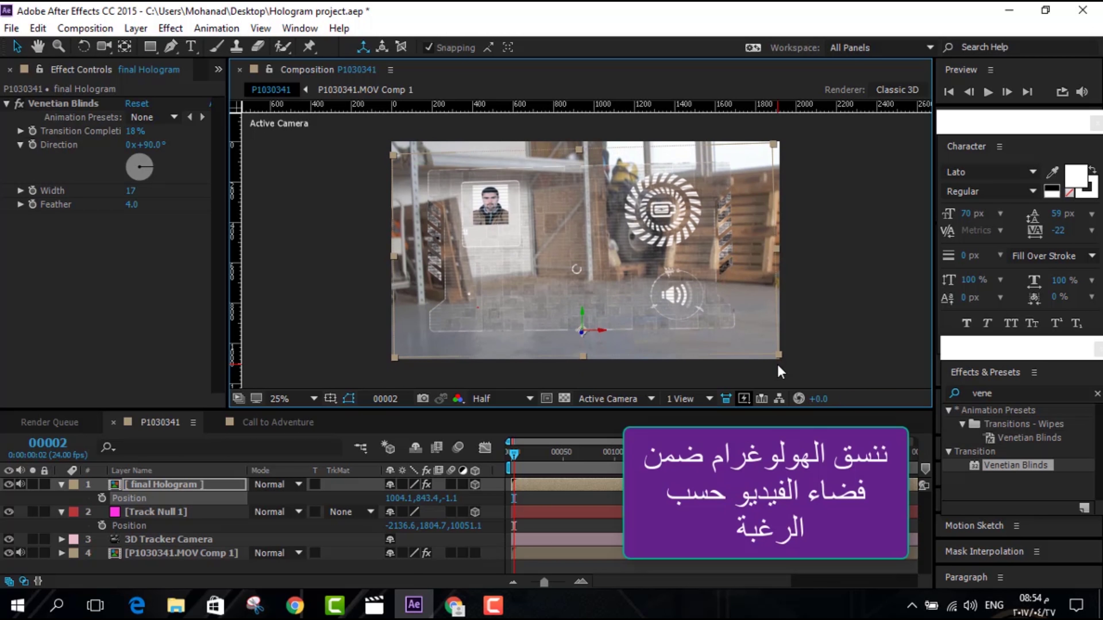
{"action": "left_click", "coordinate": [83, 46]}
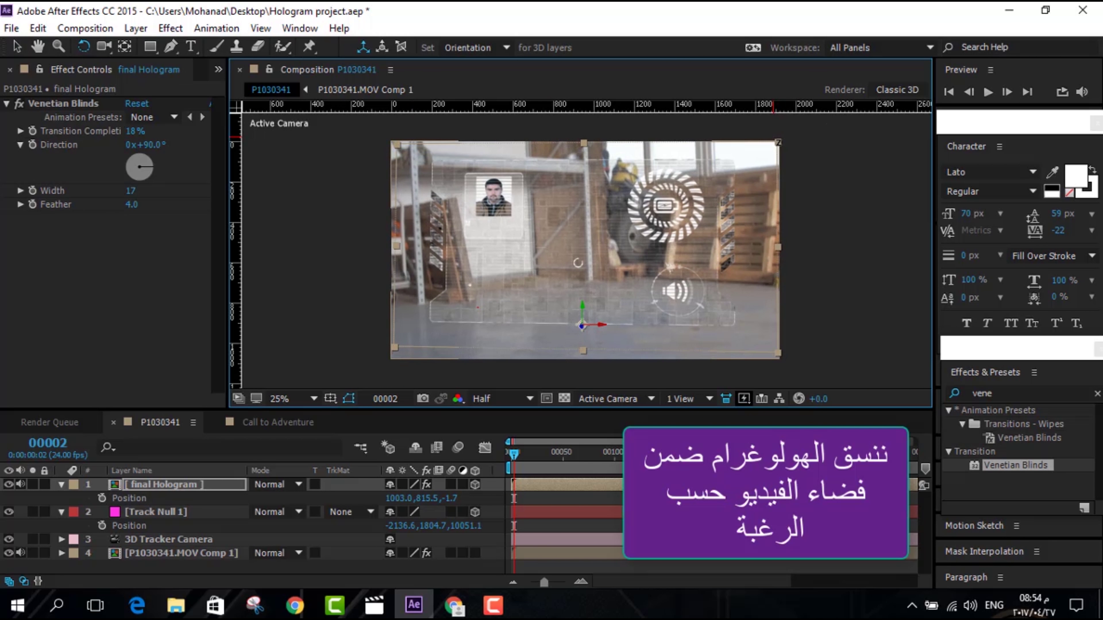
{"action": "key", "text": "v"}
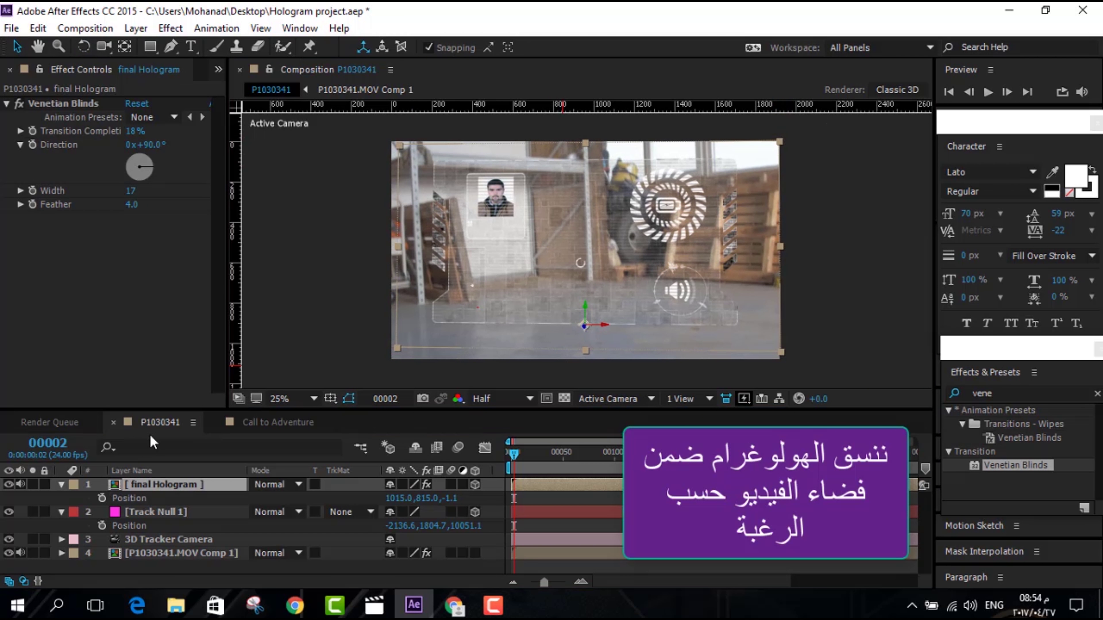
{"action": "left_click", "coordinate": [148, 512]}
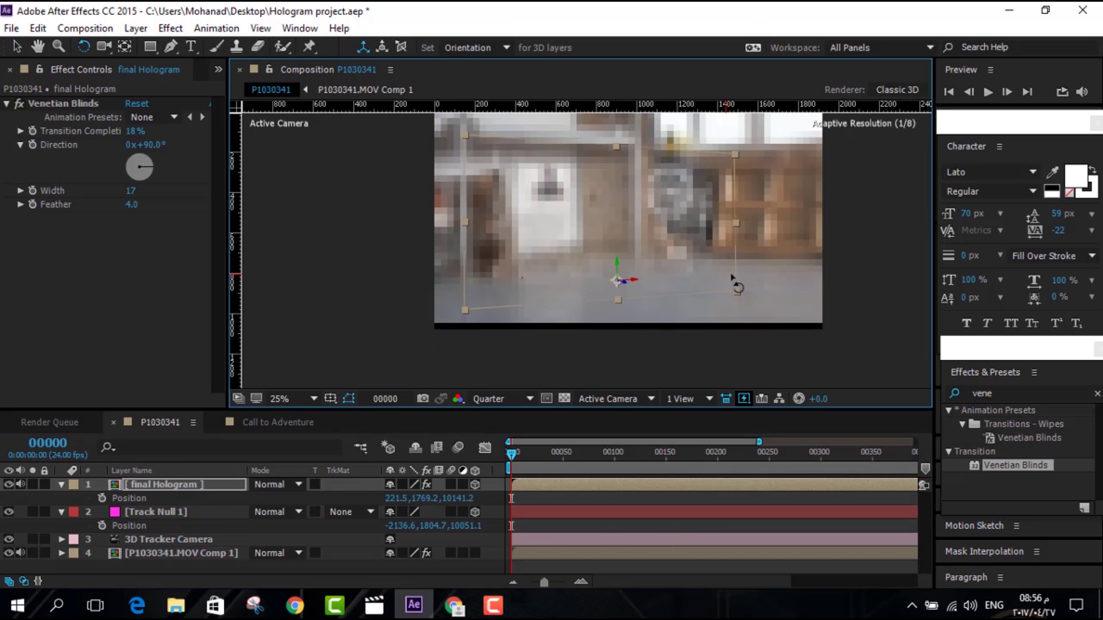
{"action": "left_click_drag", "start_coordinate": [730, 272], "coordinate": [708, 276]}
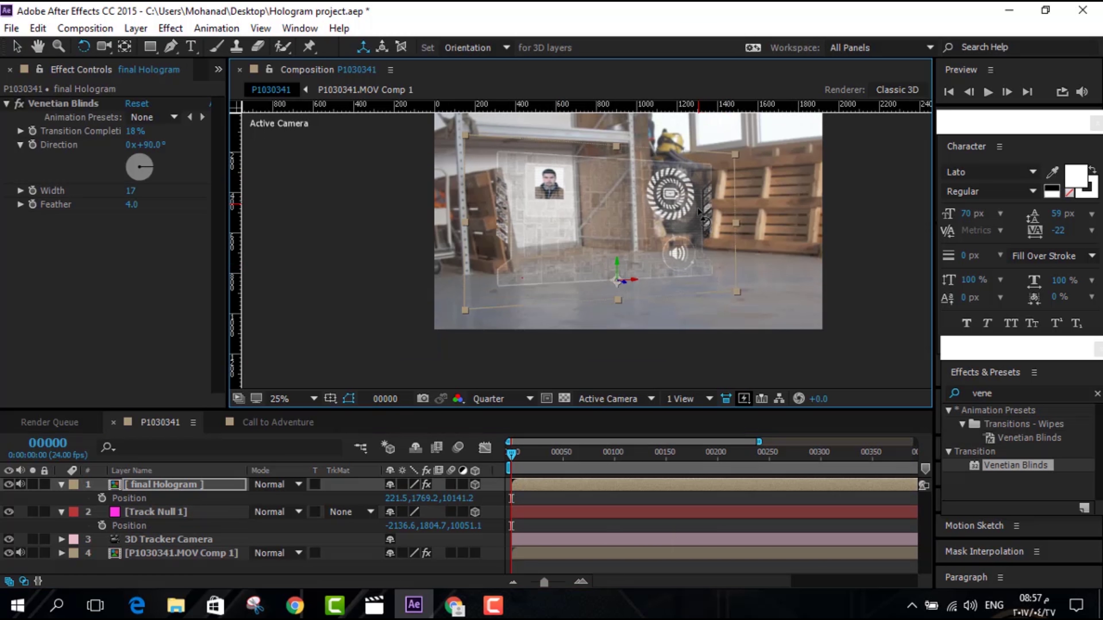
{"action": "scroll", "coordinate": [667, 305], "scroll_direction": "up", "scroll_amount": 2}
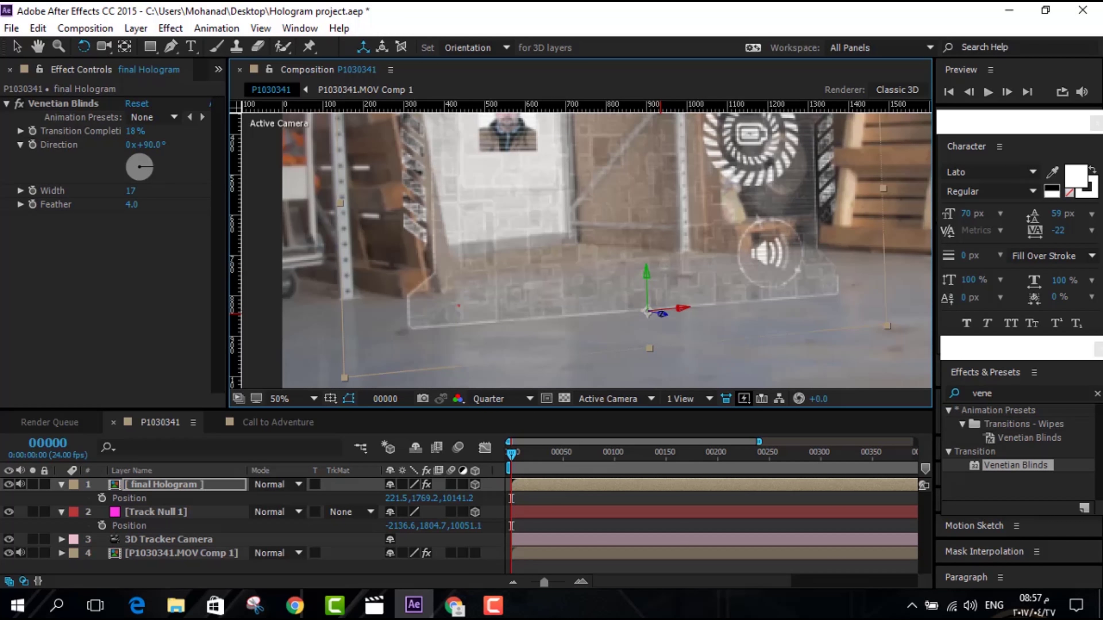
{"action": "left_click_drag", "start_coordinate": [661, 281], "coordinate": [652, 254]}
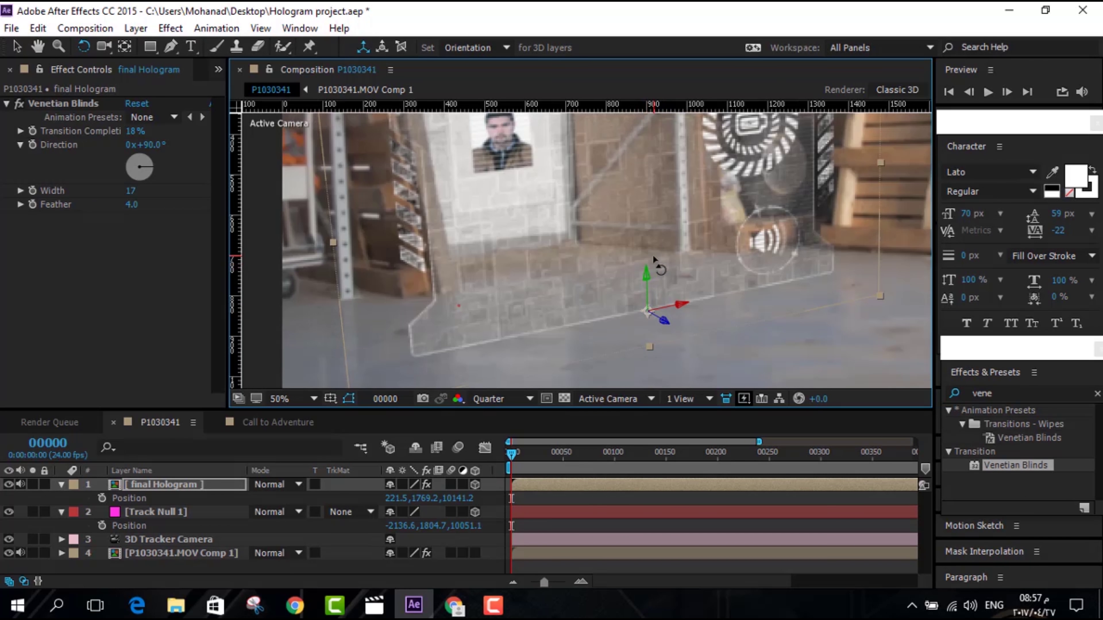
{"action": "left_click_drag", "start_coordinate": [663, 313], "coordinate": [665, 316]}
Add Curves to the footage comp, pull the RGB curve down at two points, and preview
{"action": "right_click", "coordinate": [144, 553]}
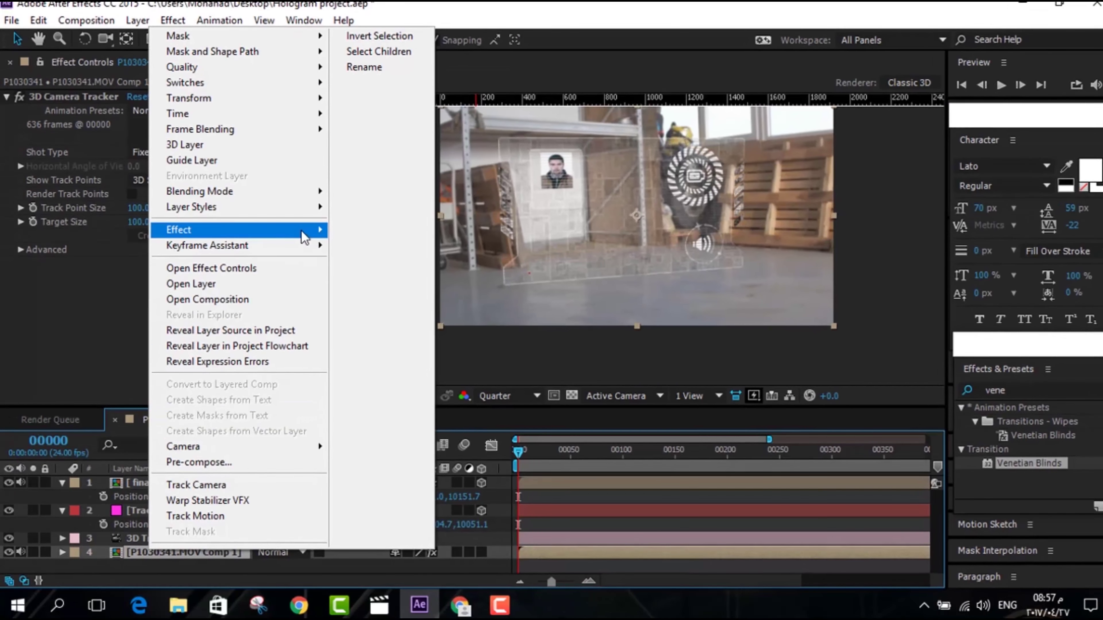
{"action": "mouse_move", "coordinate": [300, 237]}
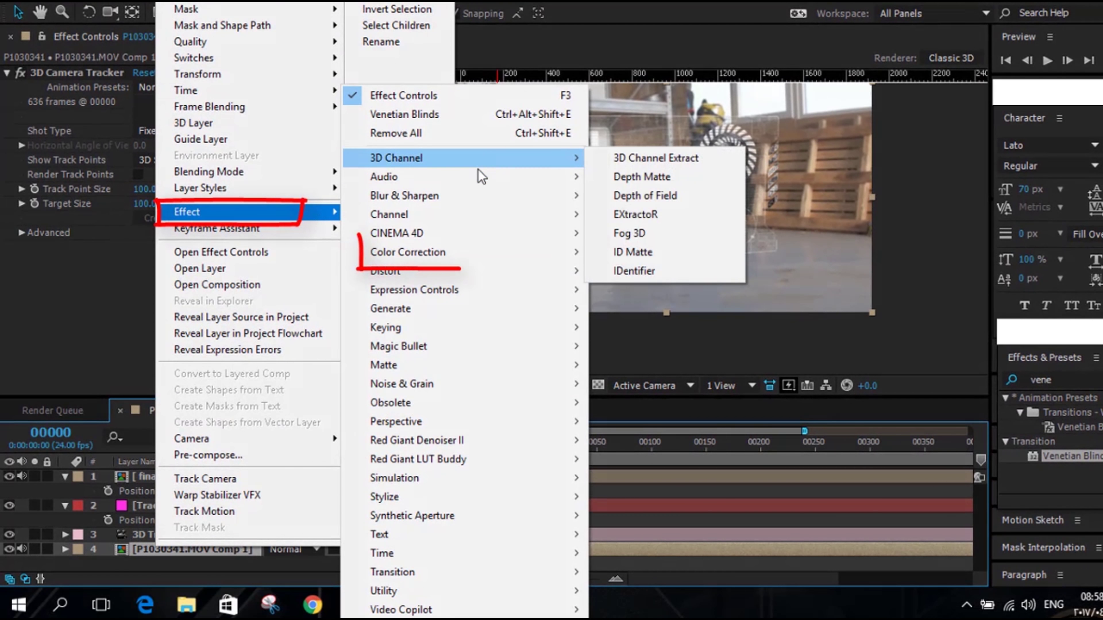
{"action": "mouse_move", "coordinate": [480, 260]}
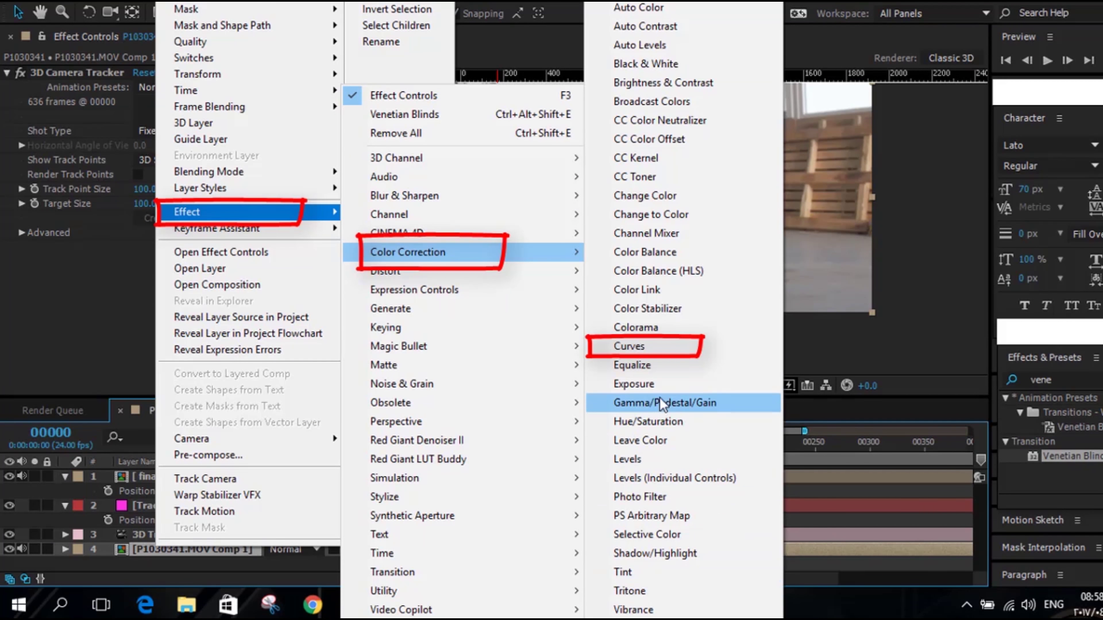
{"action": "left_click", "coordinate": [646, 347]}
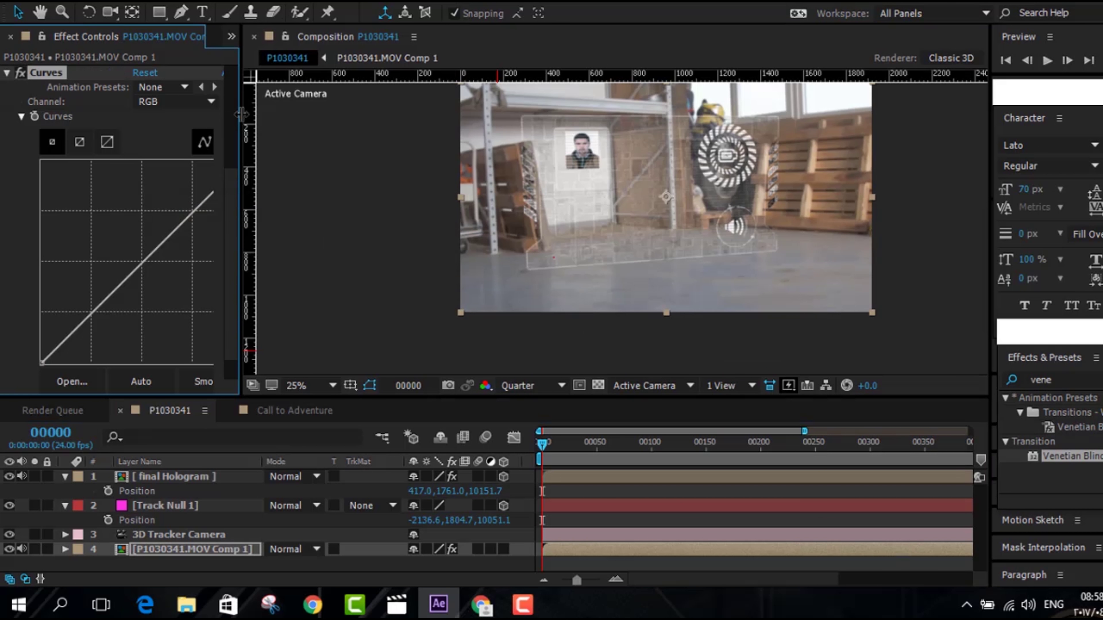
{"action": "left_click_drag", "start_coordinate": [240, 121], "coordinate": [303, 125]}
{"action": "left_click_drag", "start_coordinate": [195, 207], "coordinate": [207, 224]}
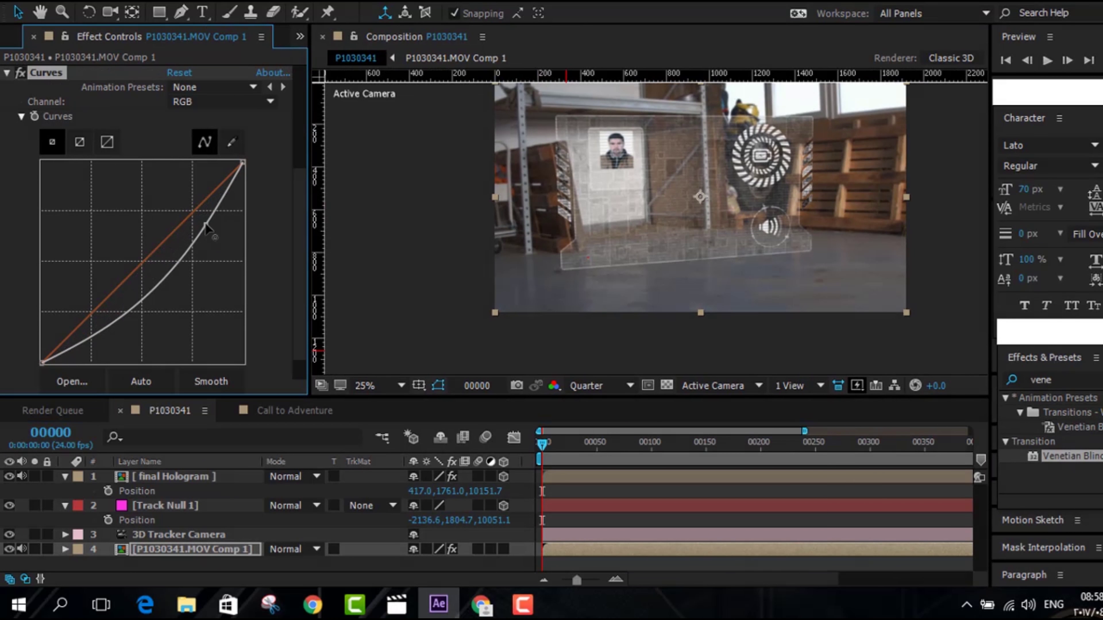
{"action": "left_click", "coordinate": [168, 275]}
{"action": "left_click_drag", "start_coordinate": [168, 275], "coordinate": [171, 287]}
{"action": "key", "text": "space"}
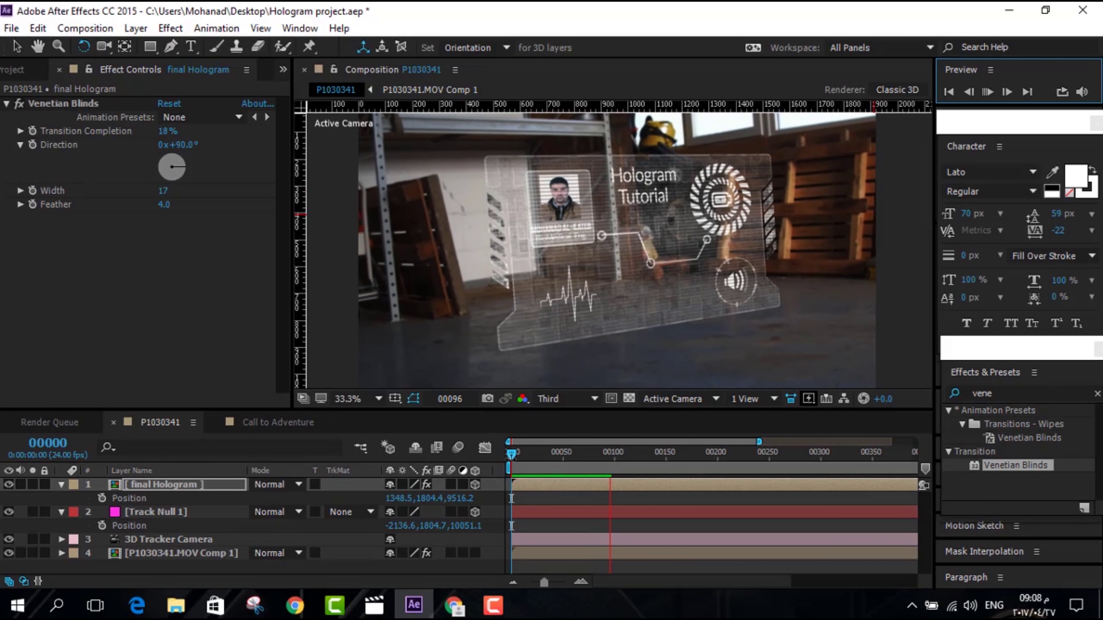
Stop the preview and add a Curves effect to final Hologram
{"action": "left_click", "coordinate": [503, 454]}
{"action": "right_click", "coordinate": [352, 483]}
{"action": "mouse_move", "coordinate": [317, 282]}
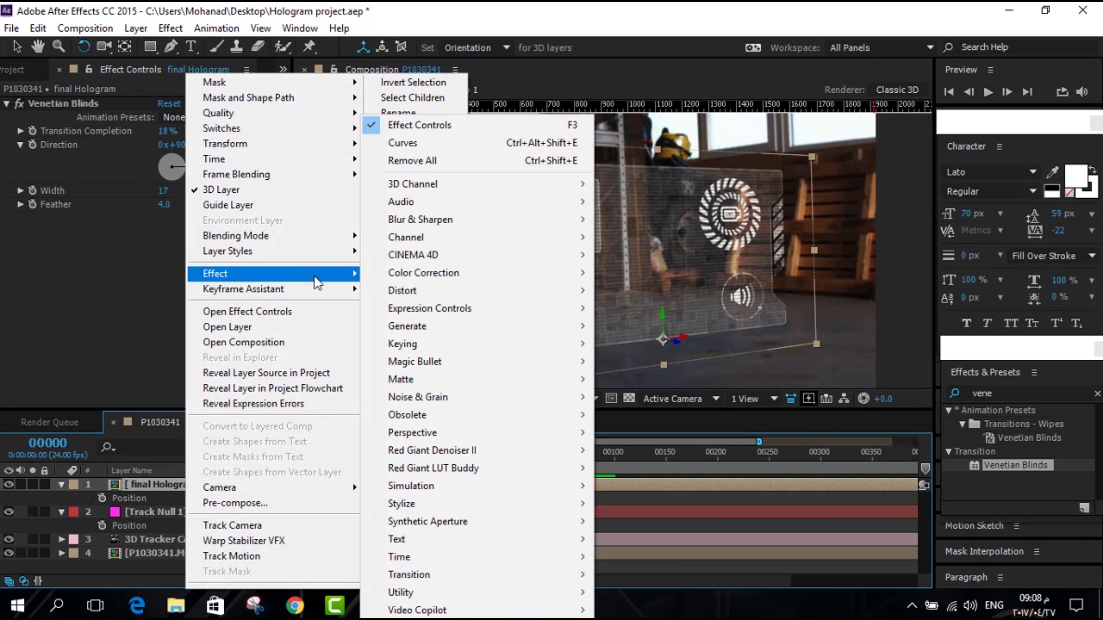
{"action": "mouse_move", "coordinate": [495, 399]}
{"action": "mouse_move", "coordinate": [488, 277]}
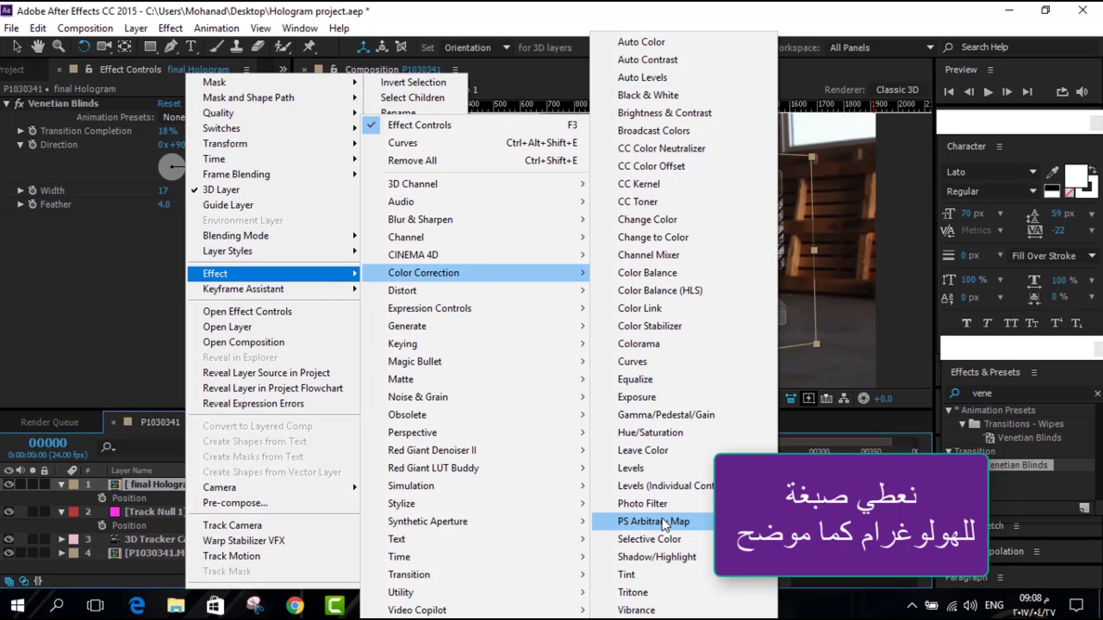
{"action": "left_click", "coordinate": [632, 361]}
Pull the Red curve down, switch to the Blue channel, then undo the last curve change
{"action": "left_click", "coordinate": [217, 167]}
{"action": "left_click", "coordinate": [219, 169]}
{"action": "left_click_drag", "start_coordinate": [135, 283], "coordinate": [148, 297]}
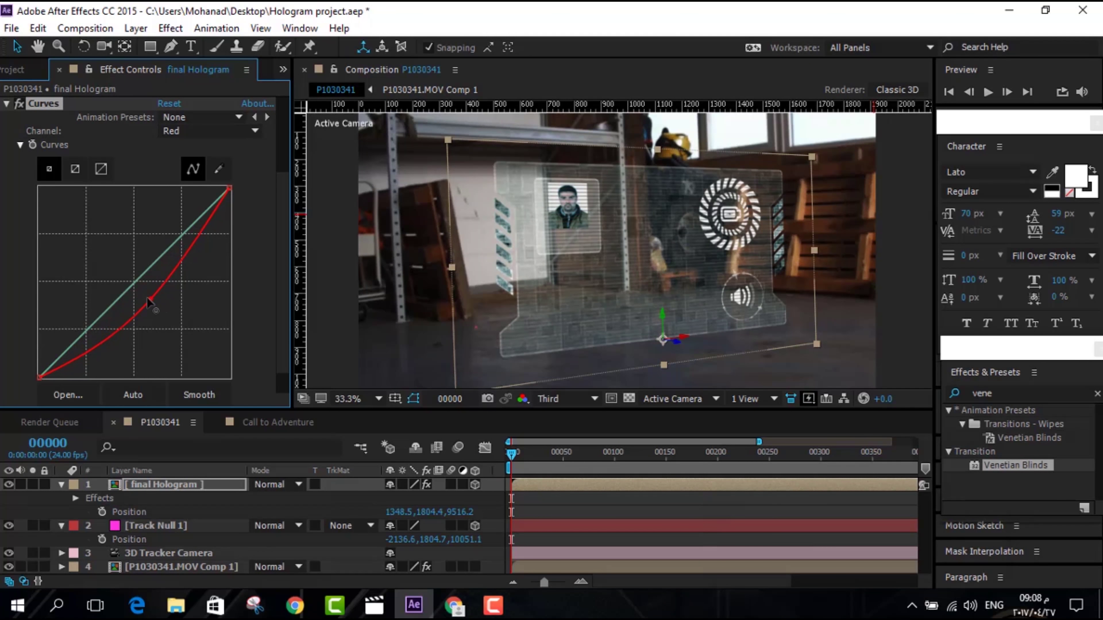
{"action": "left_click", "coordinate": [256, 131]}
{"action": "left_click", "coordinate": [234, 205]}
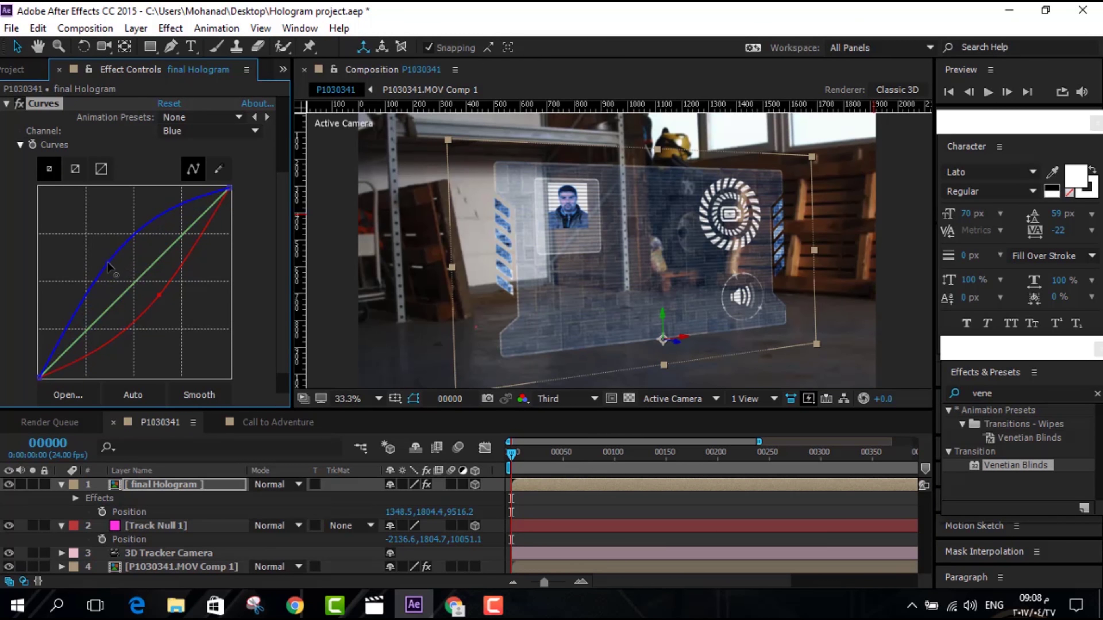
{"action": "key", "text": "ctrl+z"}
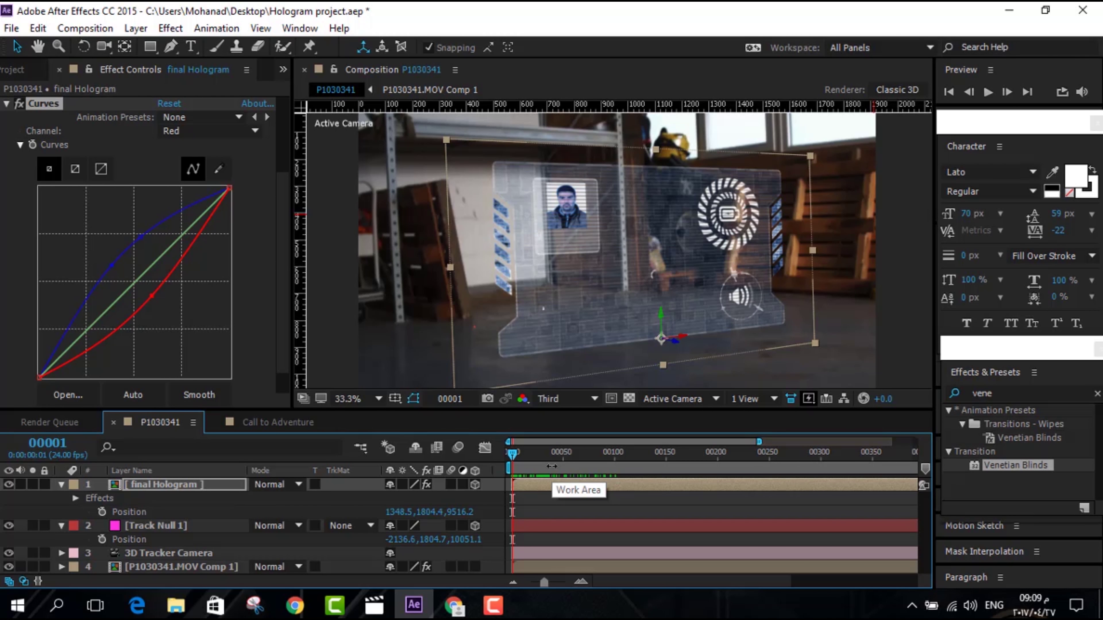
{"action": "right_click", "coordinate": [178, 487]}
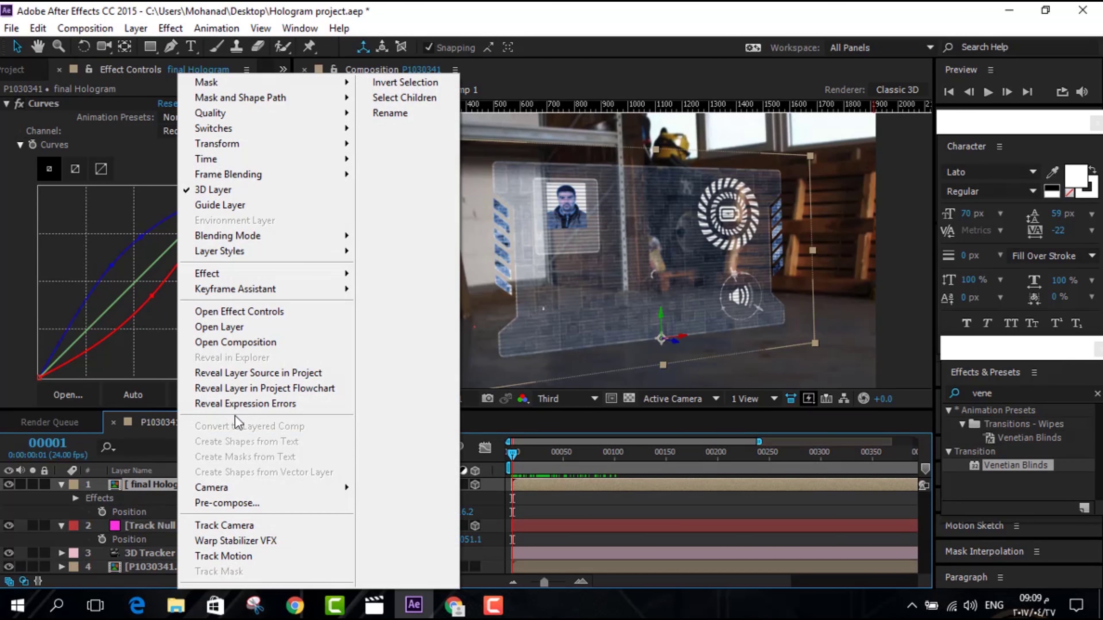
{"action": "mouse_move", "coordinate": [298, 178]}
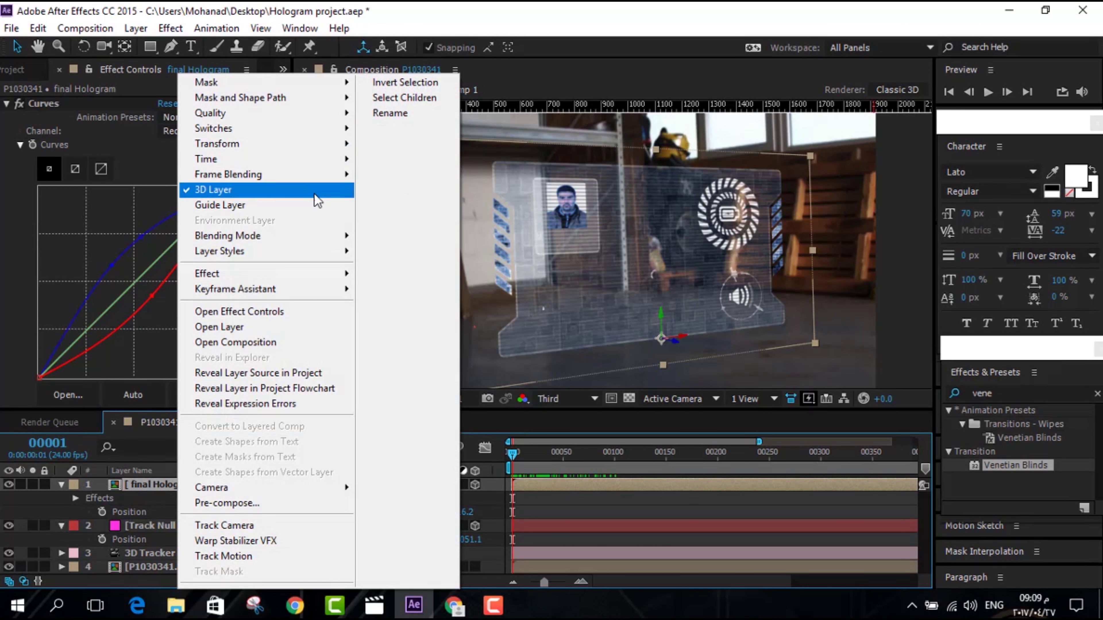
{"action": "mouse_move", "coordinate": [321, 240]}
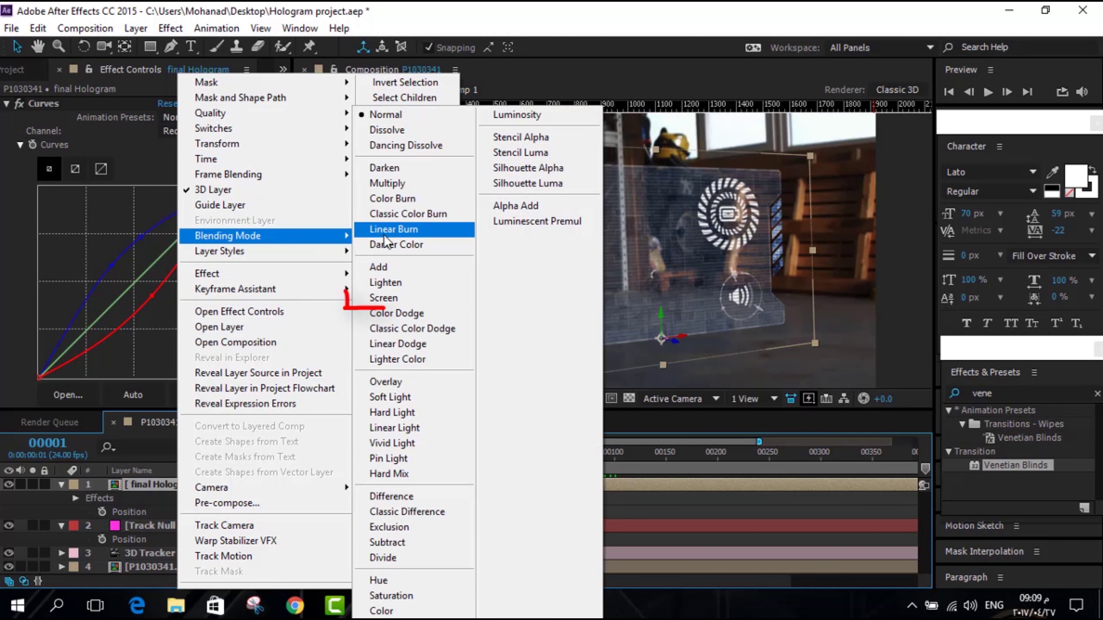
Set the hologram's blending mode to Screen and add a Glow effect
{"action": "left_click", "coordinate": [430, 299]}
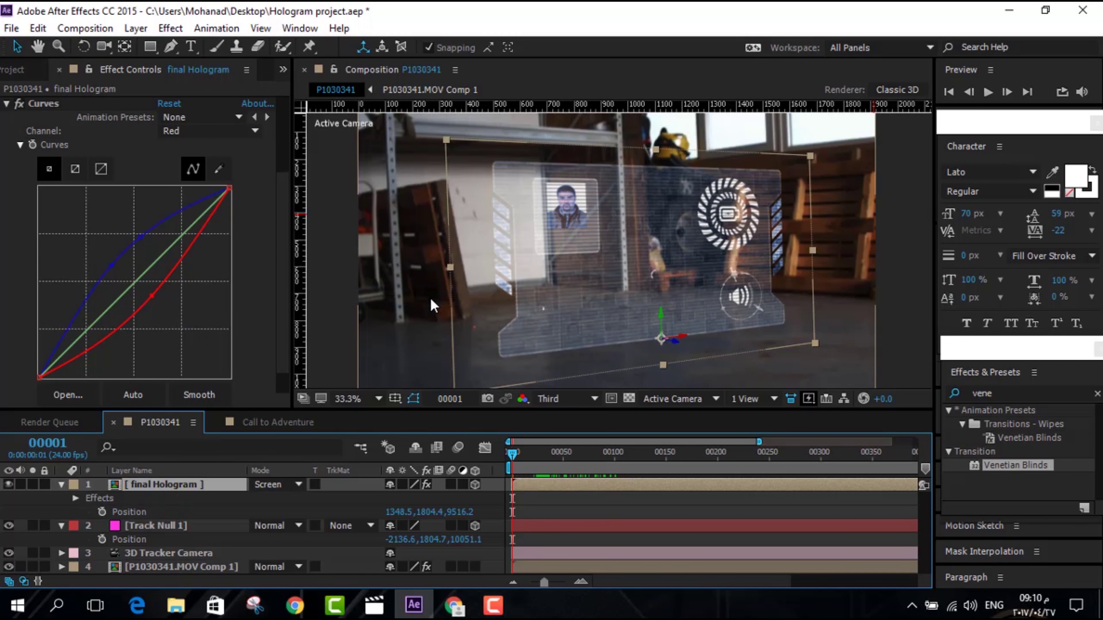
{"action": "left_click", "coordinate": [994, 96]}
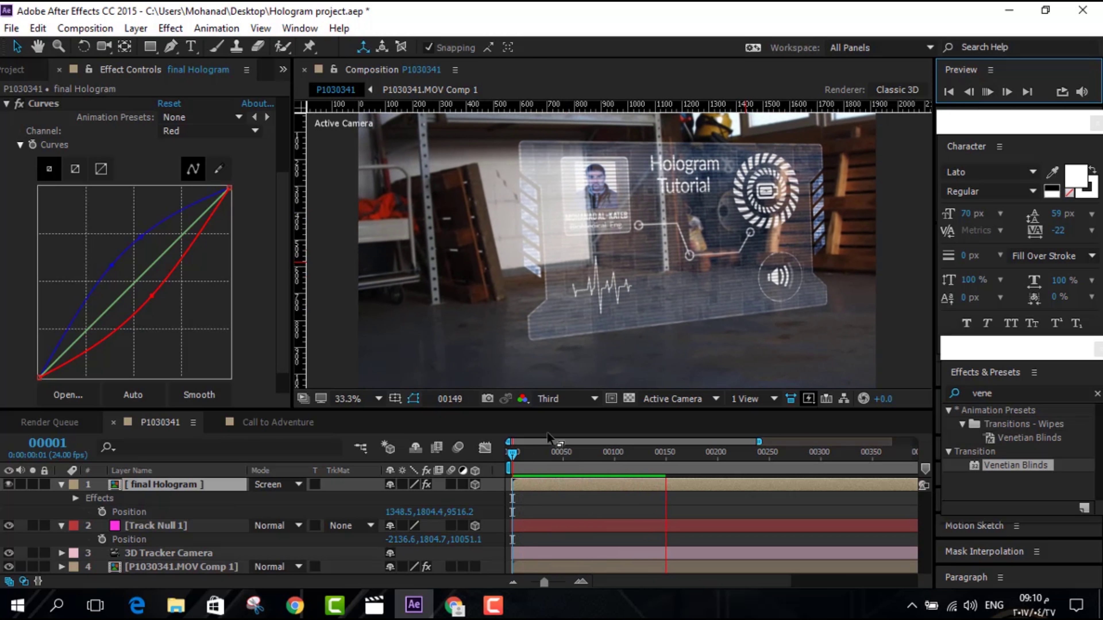
{"action": "right_click", "coordinate": [174, 484]}
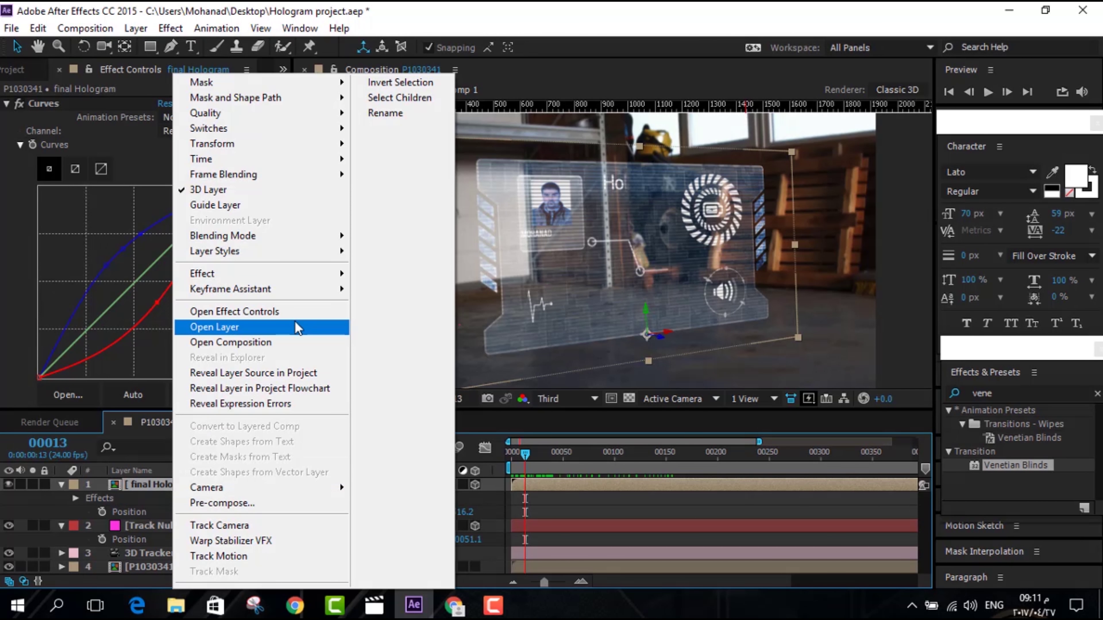
{"action": "mouse_move", "coordinate": [316, 273]}
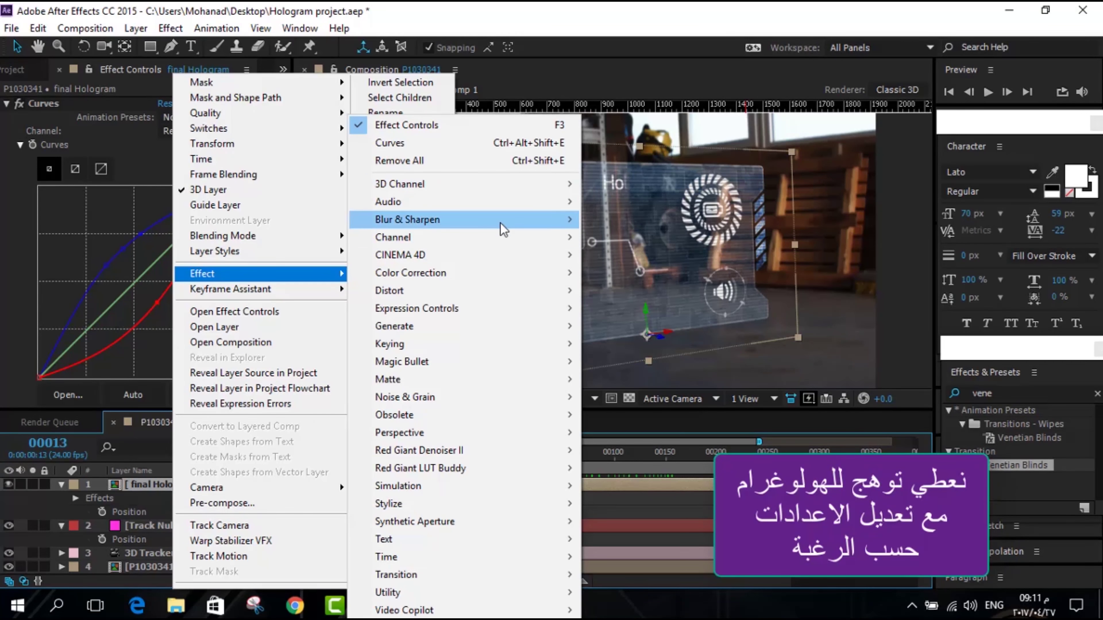
{"action": "mouse_move", "coordinate": [540, 507]}
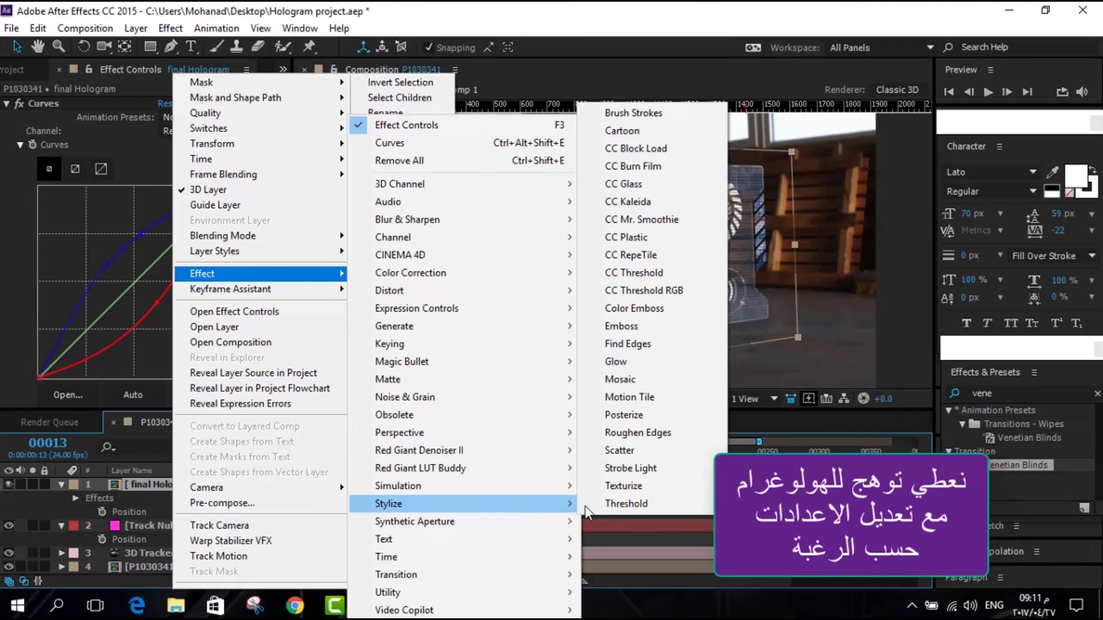
{"action": "left_click", "coordinate": [646, 365]}
{"action": "key", "text": "space"}
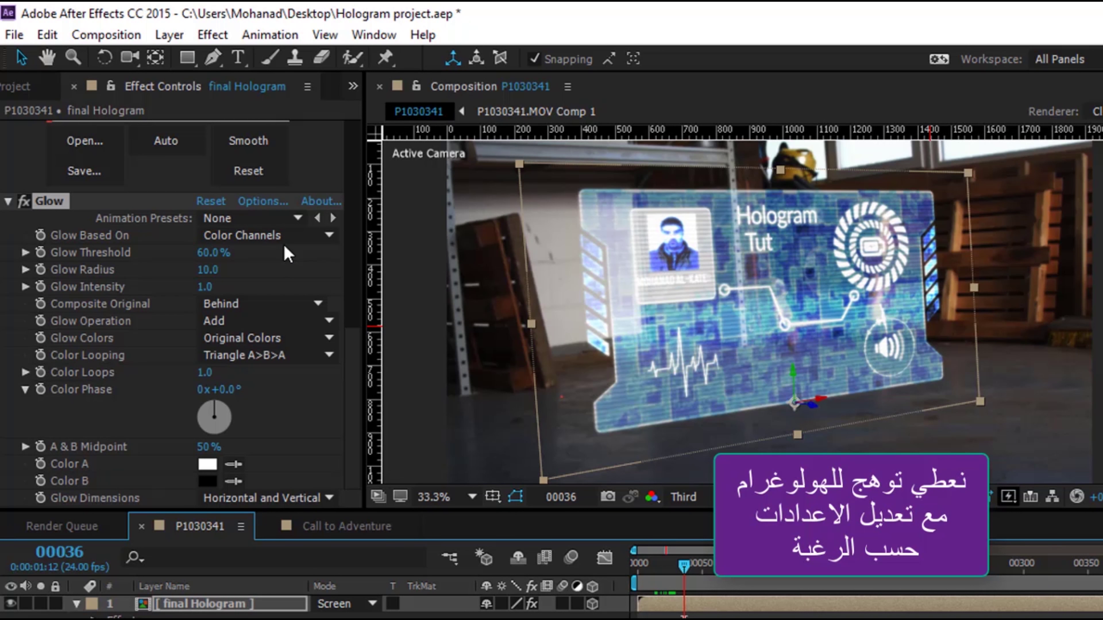
Set Glow Radius to 130, Intensity to 0.2 and Glow Operation to Screen
{"action": "left_click_drag", "start_coordinate": [213, 269], "coordinate": [213, 270]}
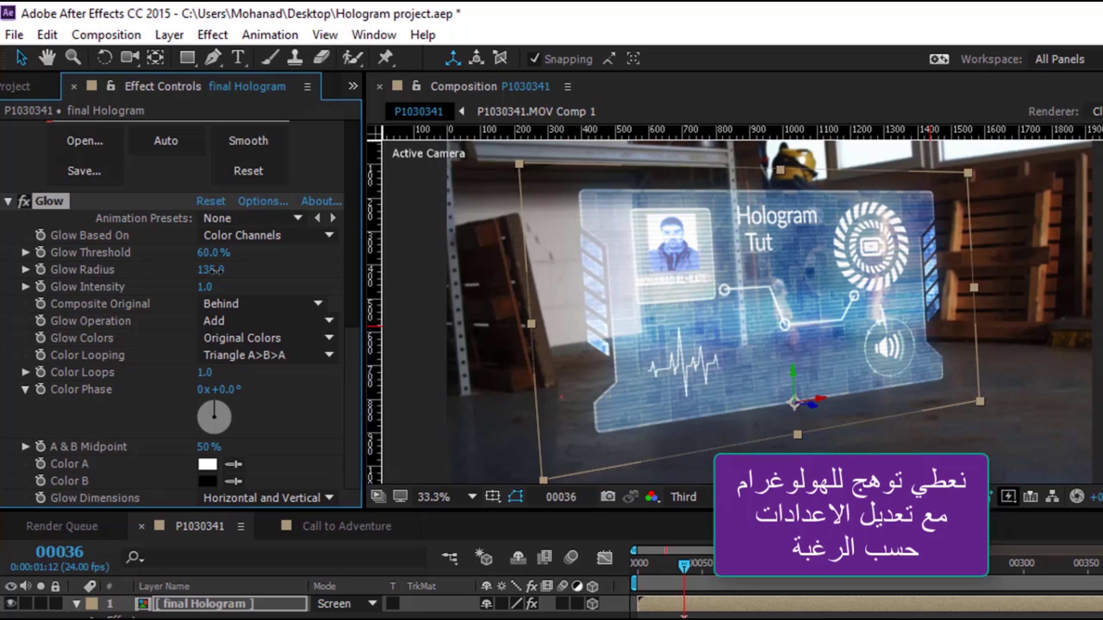
{"action": "left_click_drag", "start_coordinate": [210, 291], "coordinate": [199, 291]}
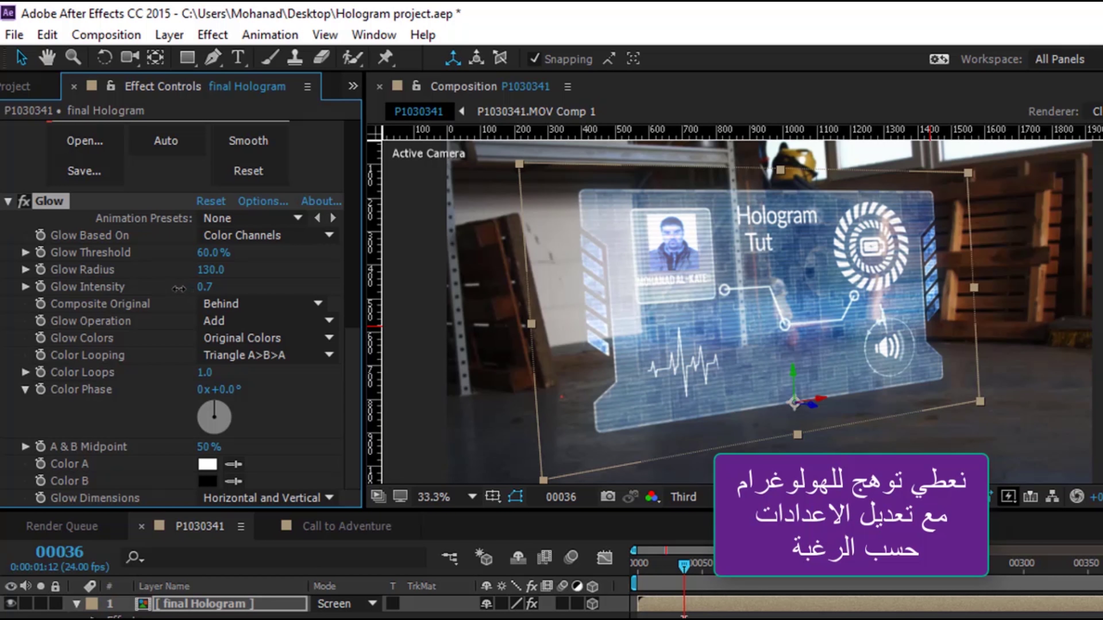
{"action": "type", "text": "0.2"}
{"action": "key", "text": "Return"}
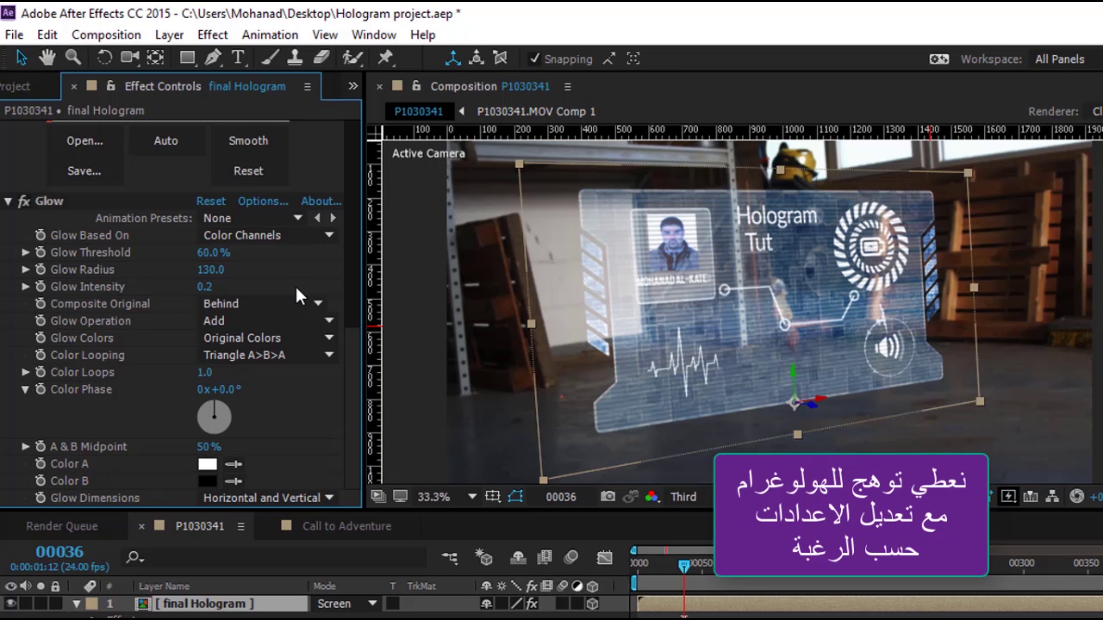
{"action": "left_click", "coordinate": [285, 321]}
{"action": "left_click", "coordinate": [314, 300]}
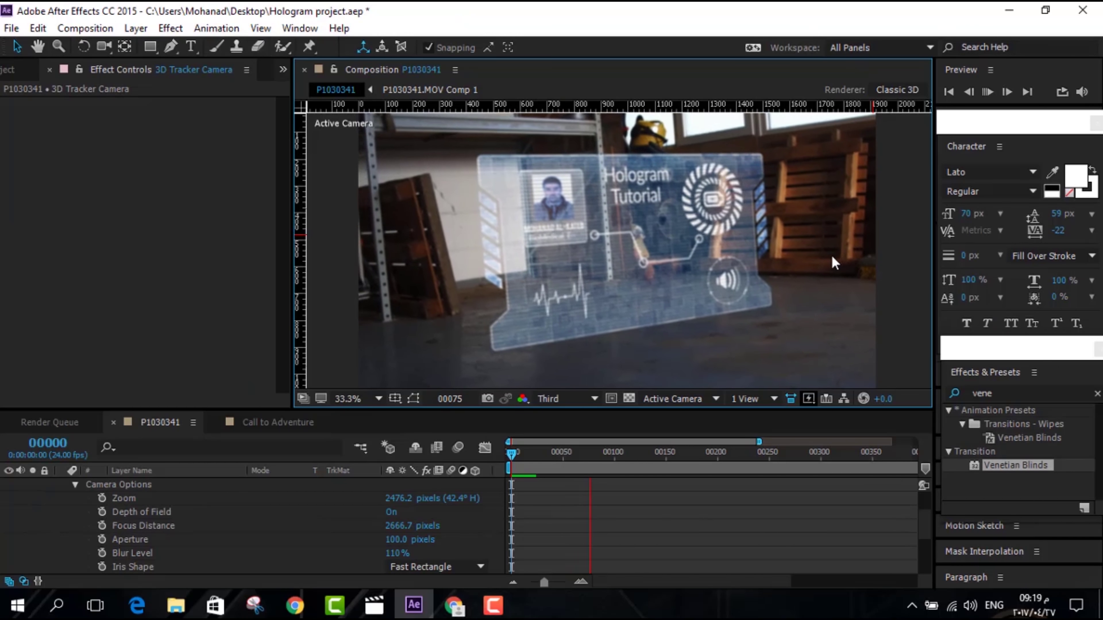
Open final Hologram and its nested Hologram precomp, enable motion blur on all layers, select Rings
{"action": "scroll", "coordinate": [174, 513], "scroll_direction": "up", "scroll_amount": 2}
{"action": "left_click", "coordinate": [59, 511]}
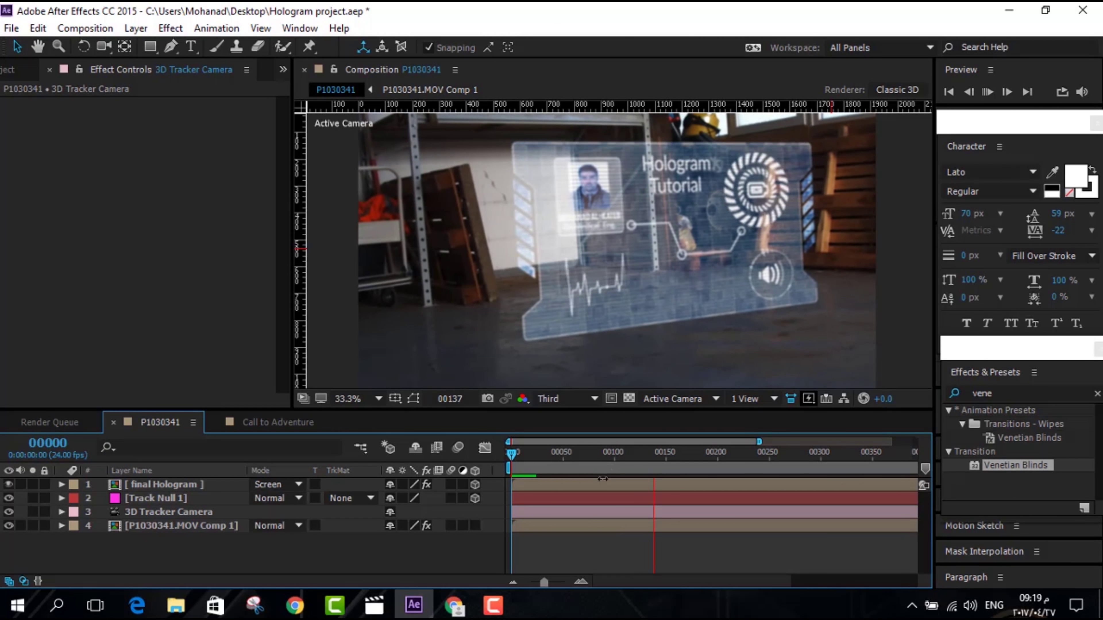
{"action": "left_click", "coordinate": [512, 456]}
{"action": "double_click", "coordinate": [176, 485]}
{"action": "double_click", "coordinate": [164, 511]}
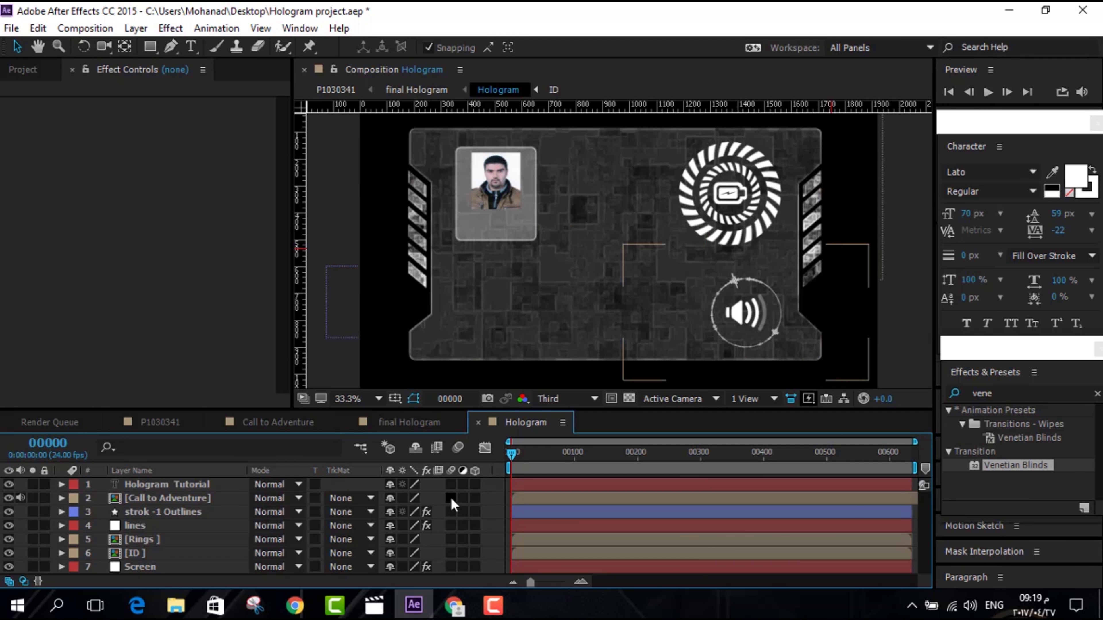
{"action": "left_click_drag", "start_coordinate": [451, 498], "coordinate": [450, 556]}
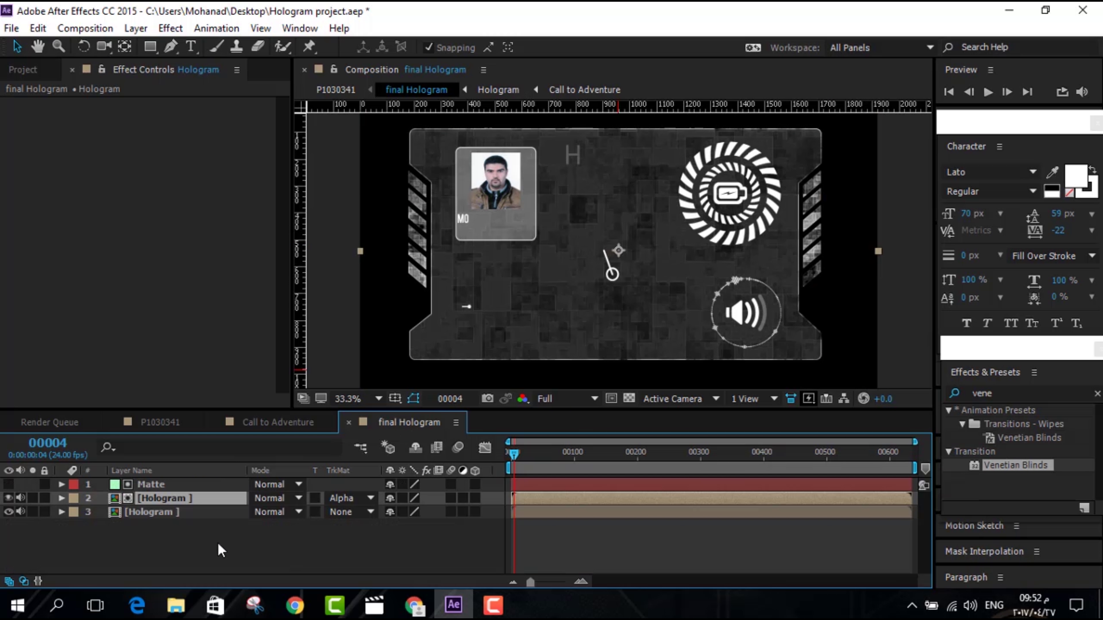
{"action": "double_click", "coordinate": [147, 501]}
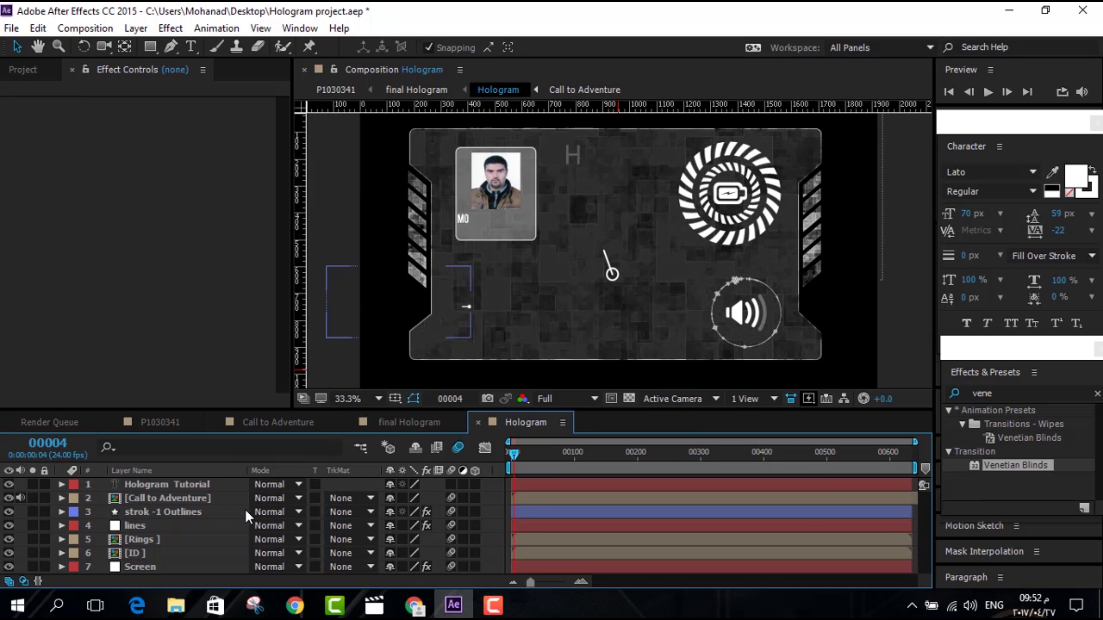
{"action": "left_click", "coordinate": [132, 540]}
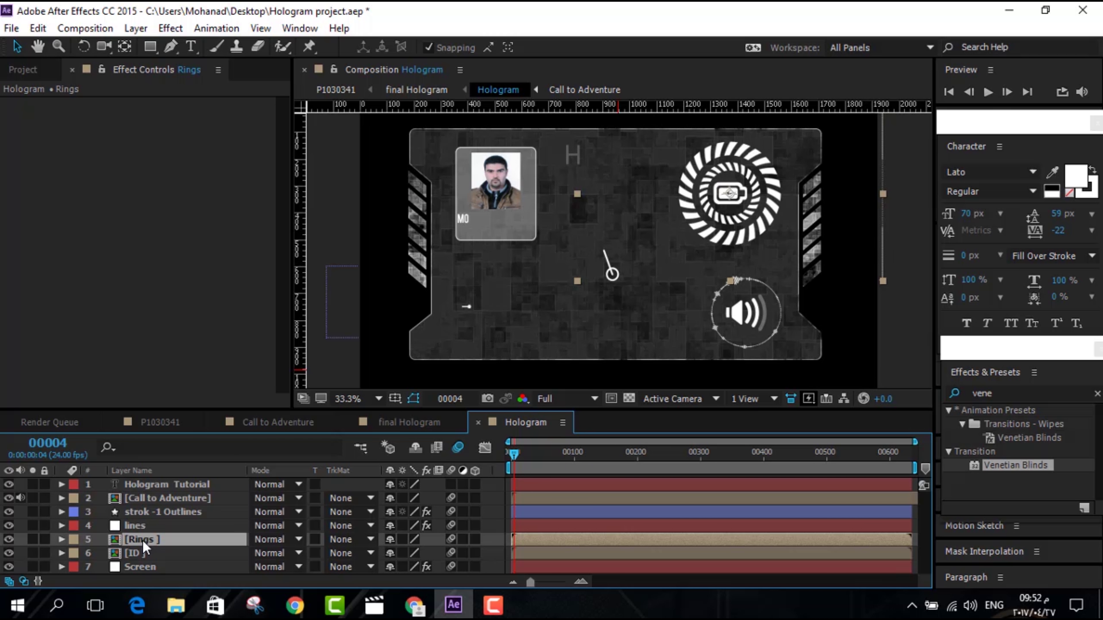
Keyframe the Rings layer's Scale so it starts at 2.2% at frame 0
{"action": "key", "text": "s"}
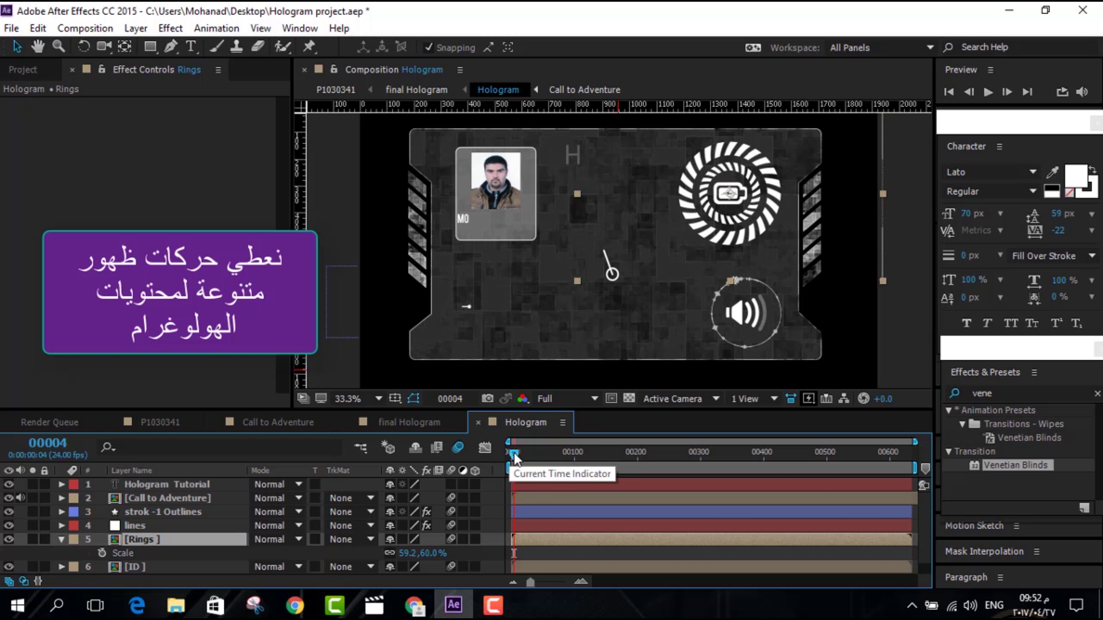
{"action": "left_click_drag", "start_coordinate": [514, 452], "coordinate": [606, 466]}
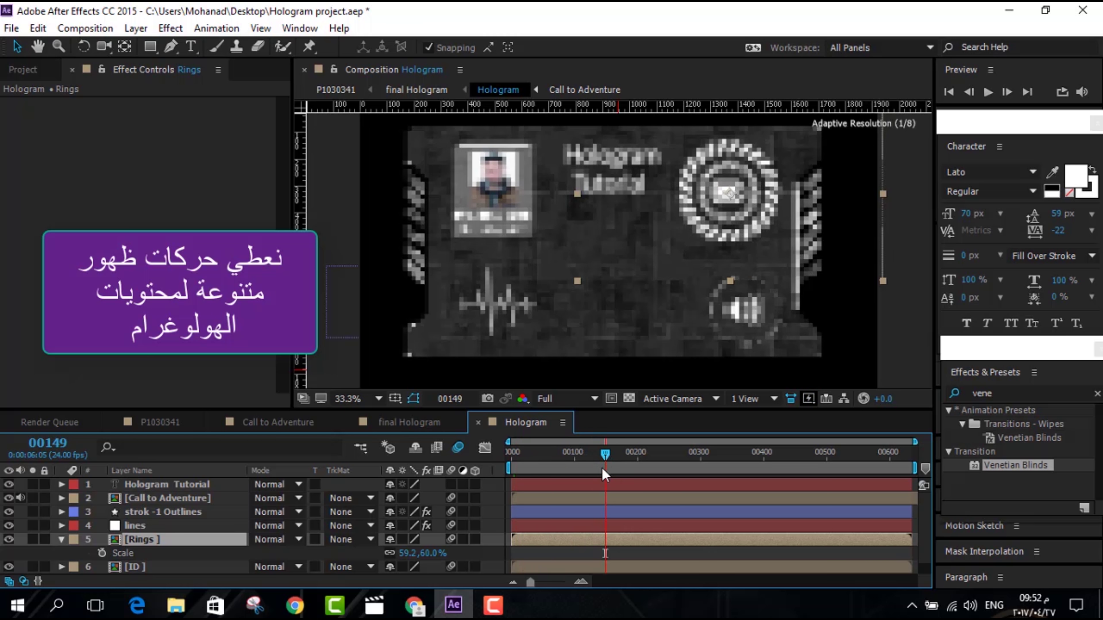
{"action": "left_click_drag", "start_coordinate": [604, 454], "coordinate": [581, 456]}
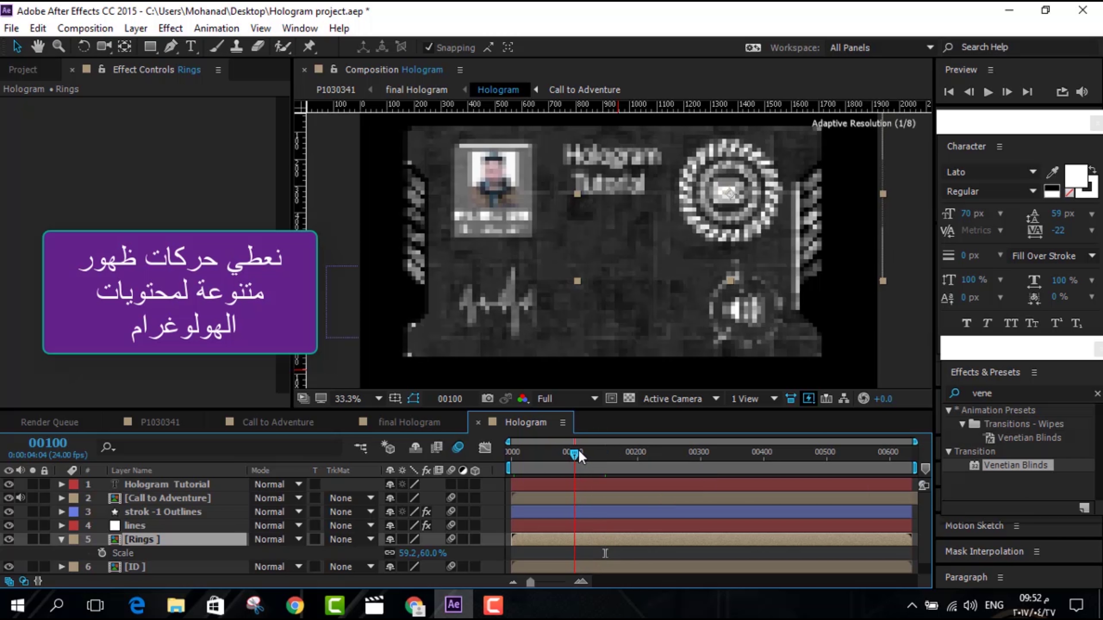
{"action": "left_click_drag", "start_coordinate": [579, 447], "coordinate": [567, 450]}
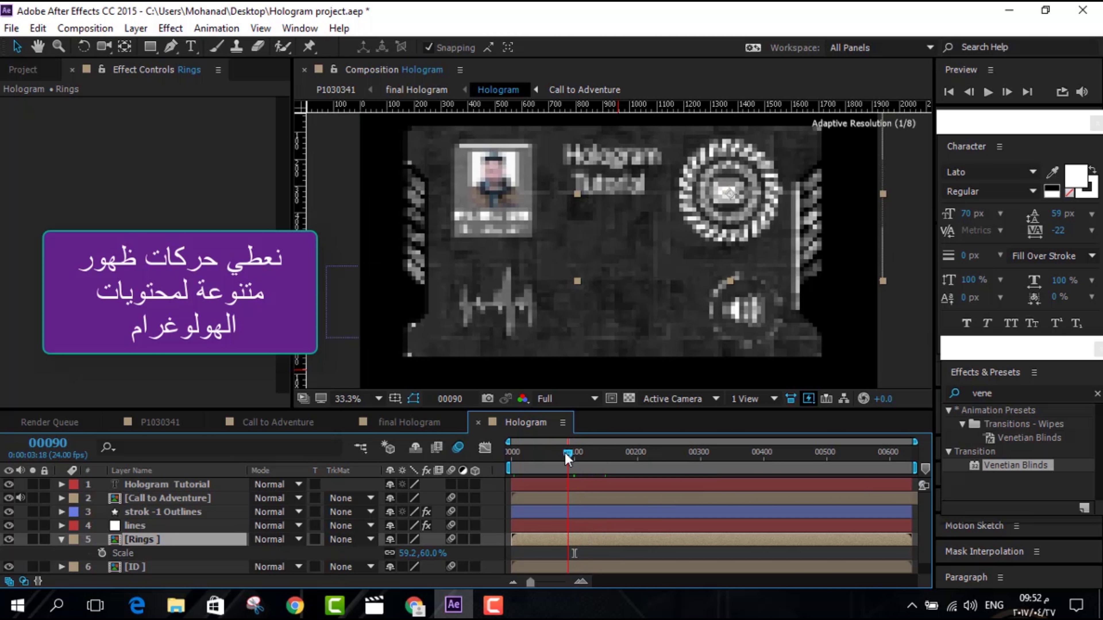
{"action": "left_click", "coordinate": [101, 553]}
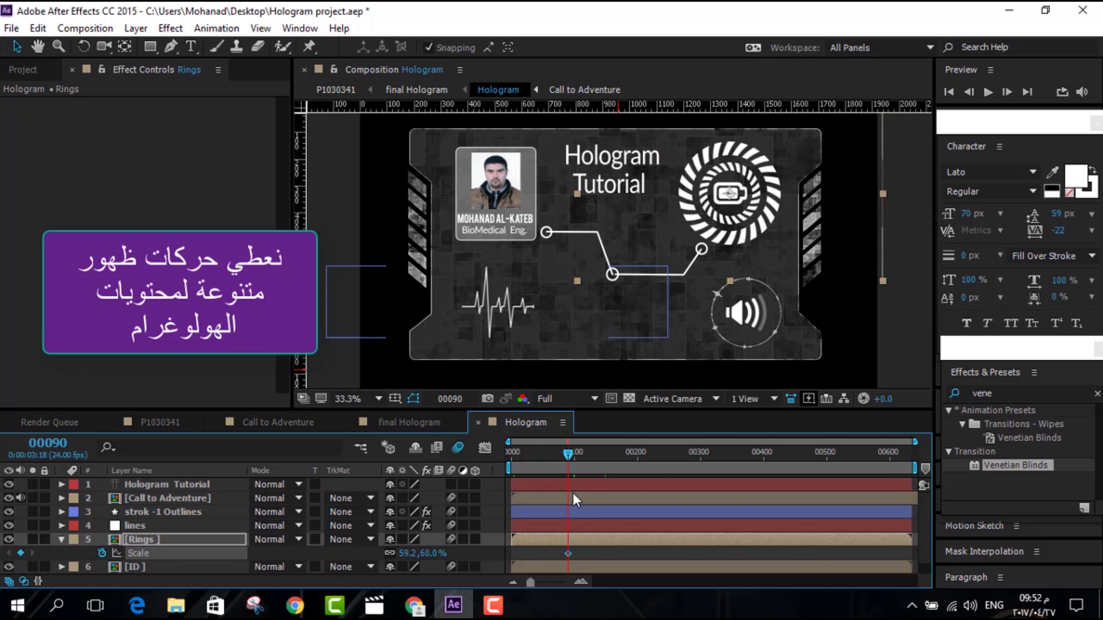
{"action": "key", "text": "Home"}
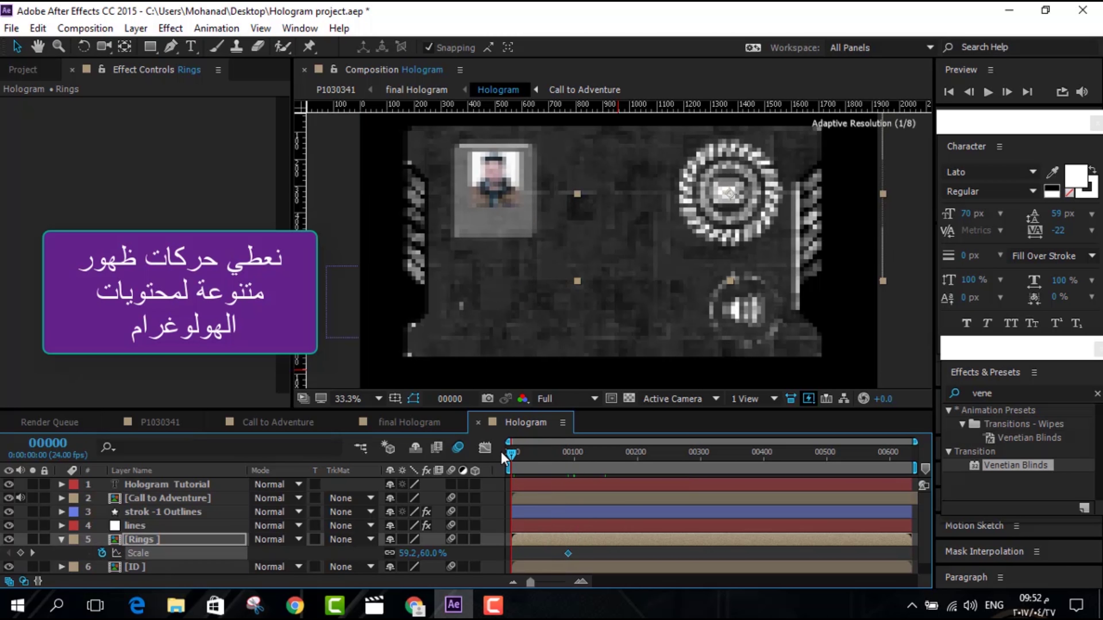
{"action": "left_click_drag", "start_coordinate": [391, 553], "coordinate": [361, 553]}
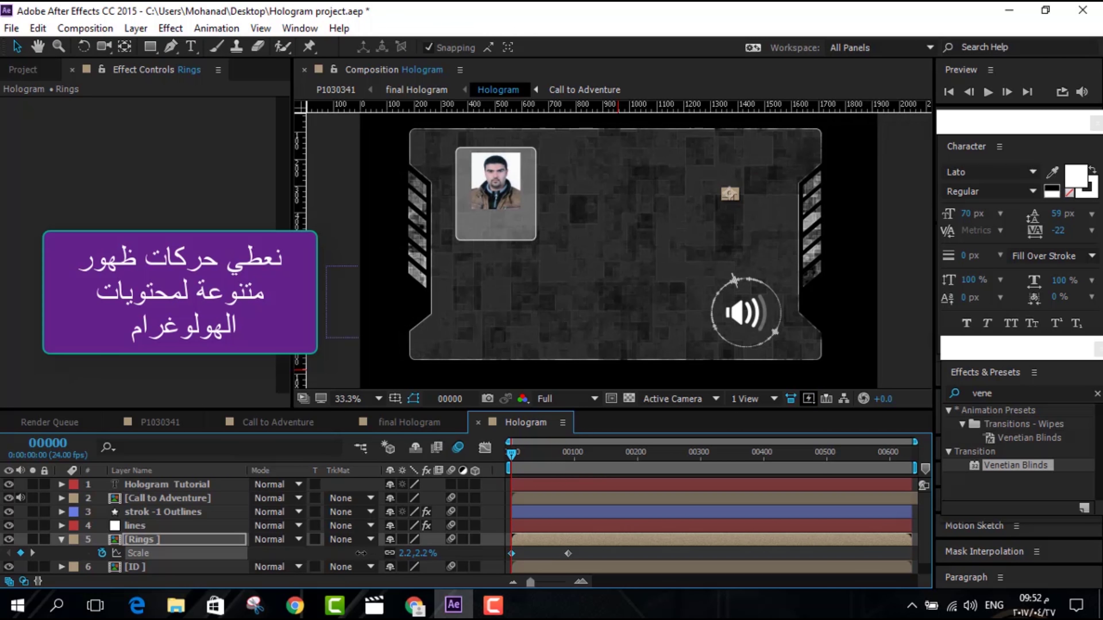
Preview at Quarter resolution, move the second Scale keyframe earlier and apply Easy Ease
{"action": "left_click", "coordinate": [983, 99]}
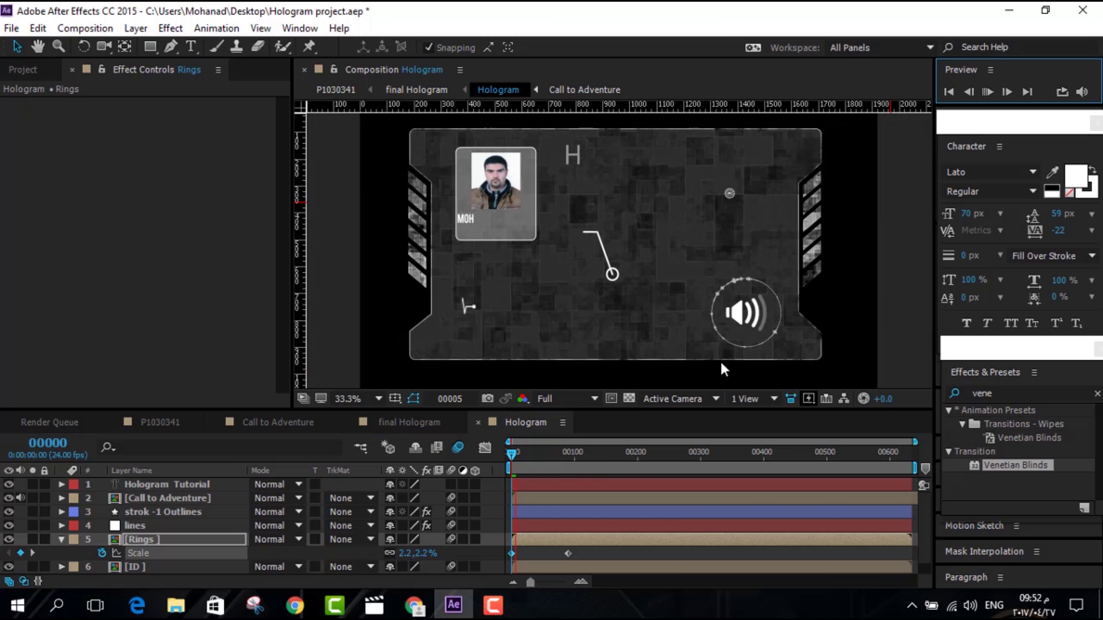
{"action": "left_click", "coordinate": [586, 402]}
{"action": "left_click", "coordinate": [576, 494]}
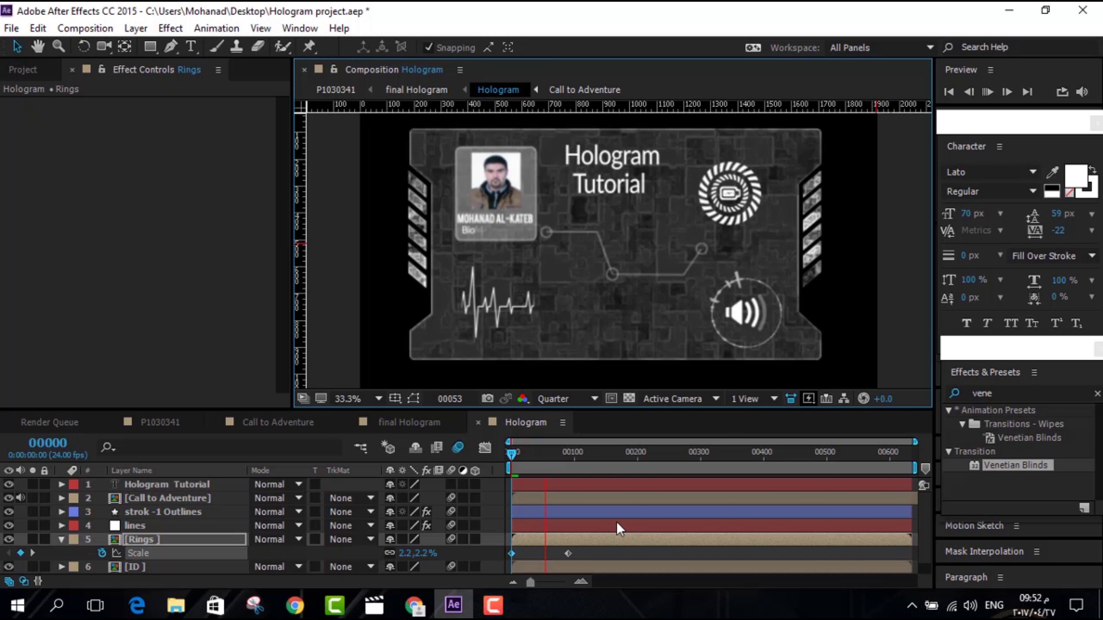
{"action": "left_click_drag", "start_coordinate": [566, 552], "coordinate": [545, 554]}
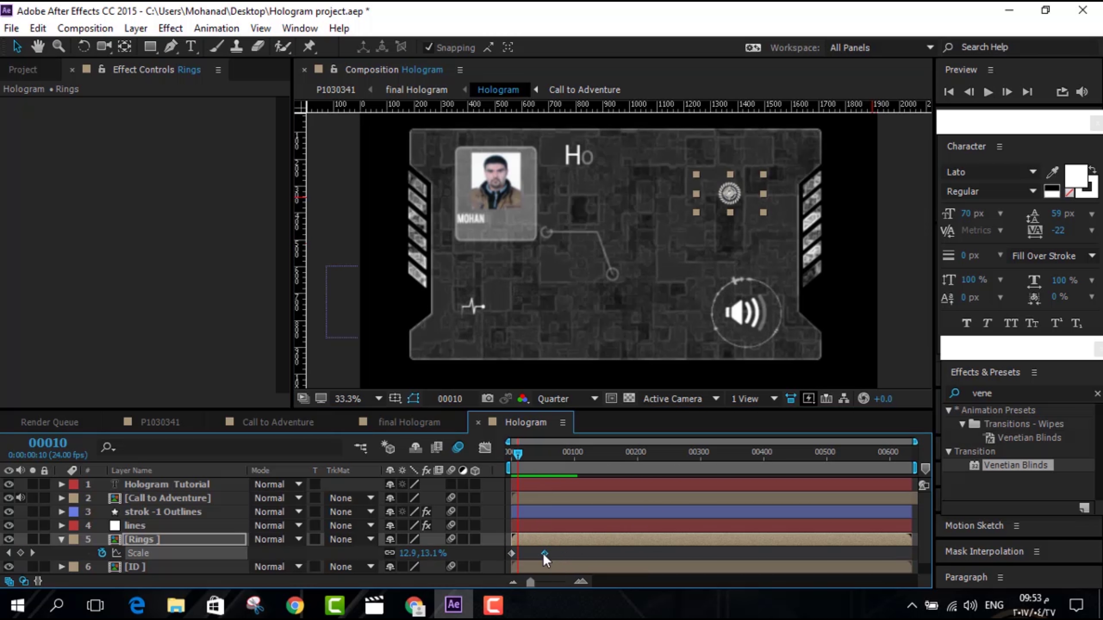
{"action": "right_click", "coordinate": [544, 553]}
{"action": "mouse_move", "coordinate": [631, 549]}
{"action": "left_click", "coordinate": [865, 435]}
{"action": "key", "text": "space"}
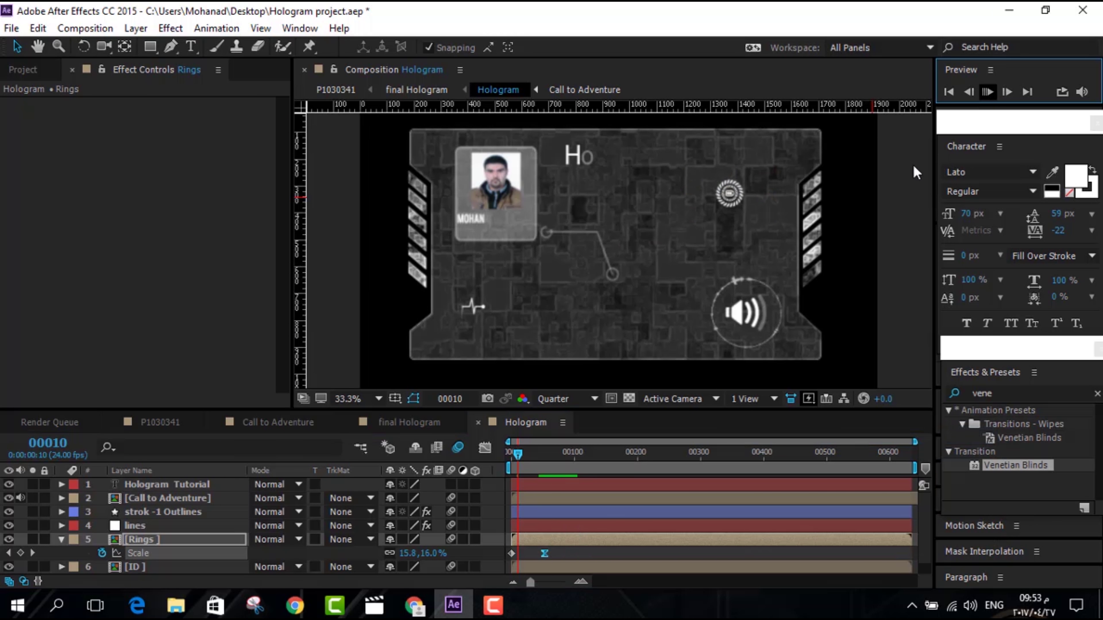
{"action": "left_click", "coordinate": [513, 454]}
{"action": "key", "text": "u"}
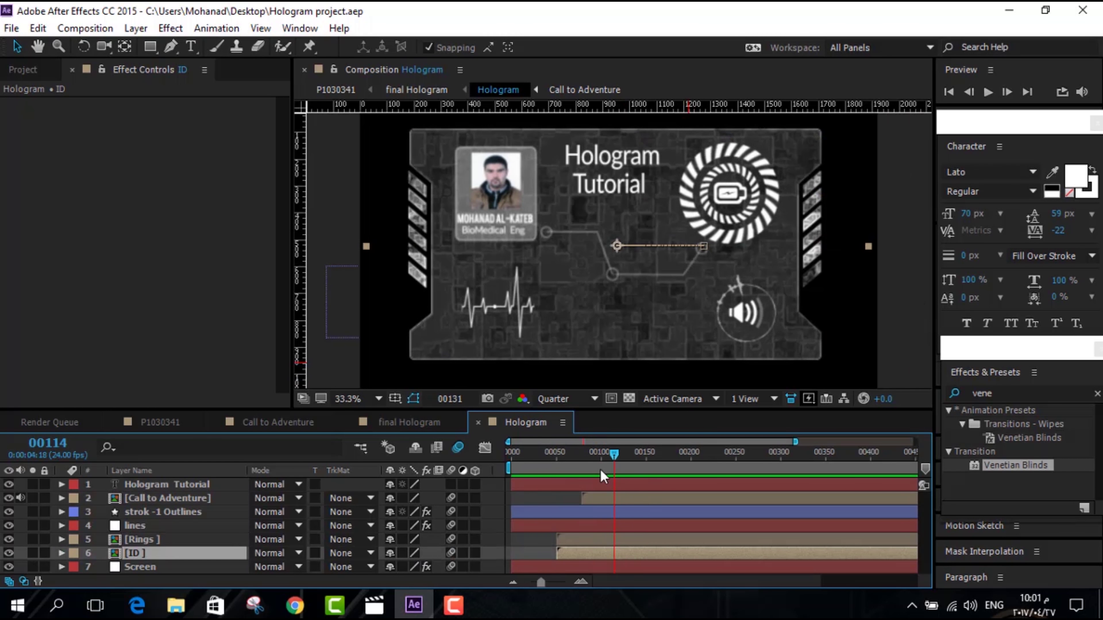
Keyframe the Call to Adventure layer's Rotation so it starts at 90° at frame 79
{"action": "key", "text": "space"}
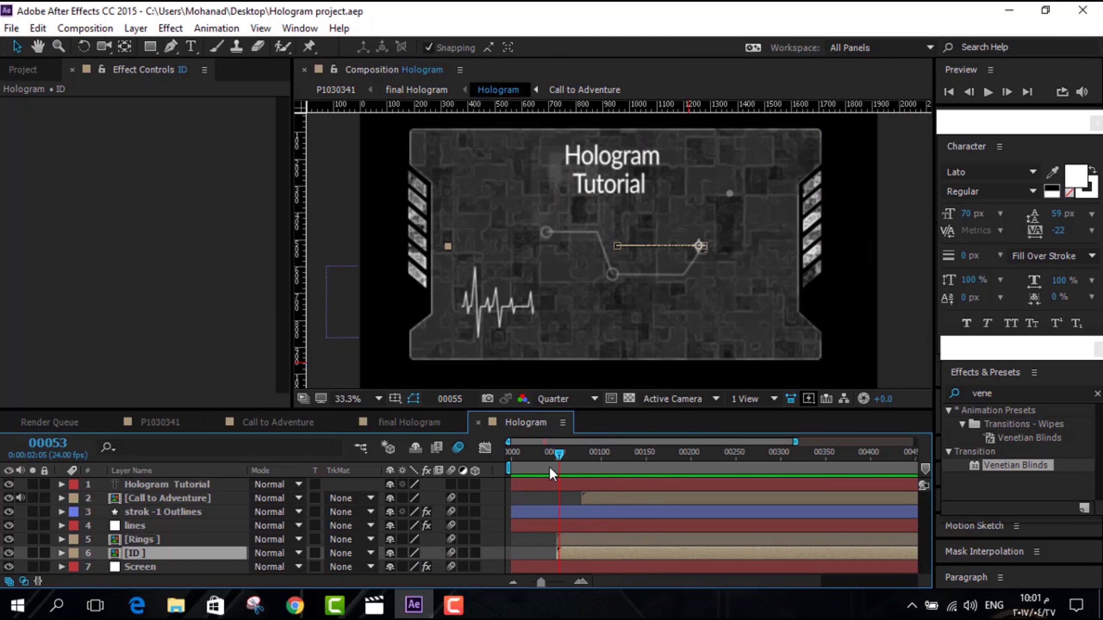
{"action": "left_click", "coordinate": [92, 499]}
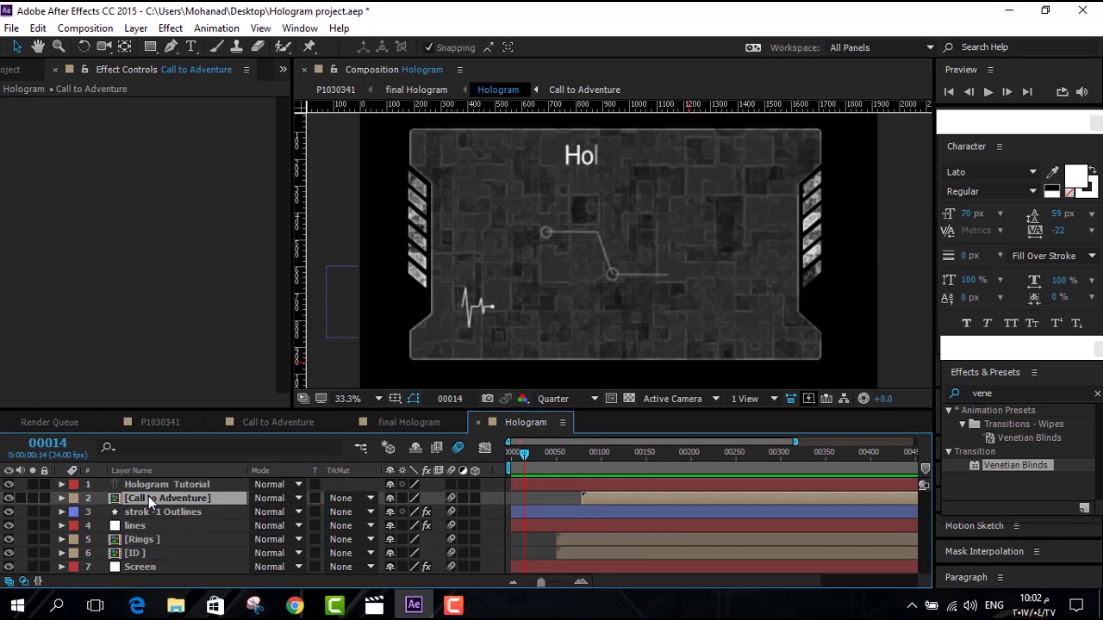
{"action": "key", "text": "r"}
{"action": "left_click_drag", "start_coordinate": [524, 453], "coordinate": [674, 474]}
{"action": "left_click", "coordinate": [101, 512]}
{"action": "left_click", "coordinate": [582, 453]}
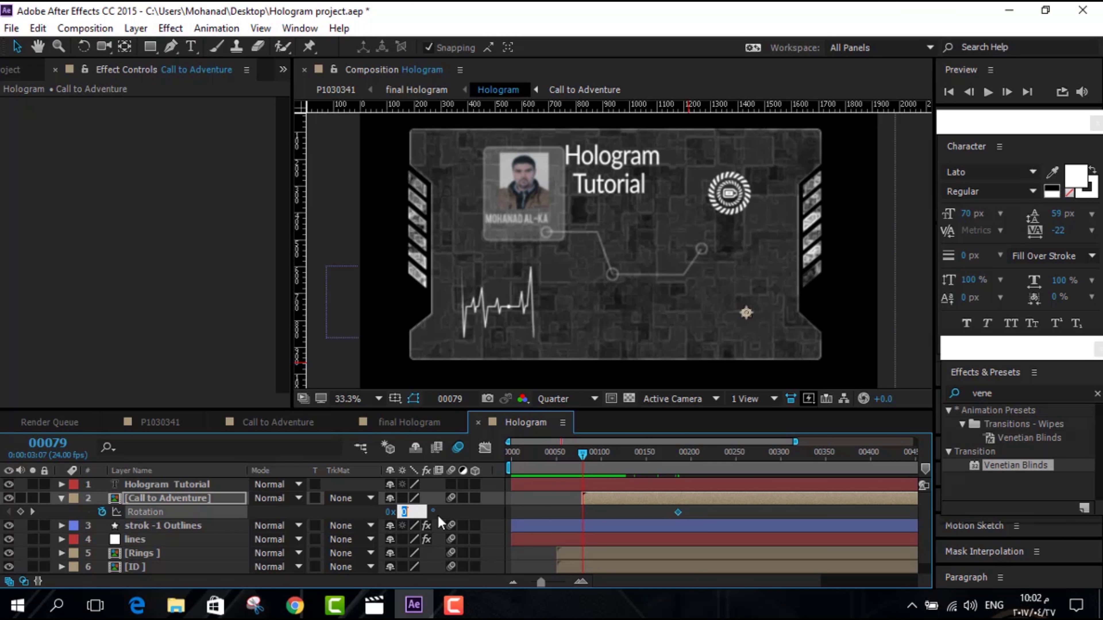
{"action": "type", "text": "90"}
{"action": "key", "text": "Return"}
Move the second rotation keyframe earlier and give it an ease in
{"action": "left_click", "coordinate": [982, 94]}
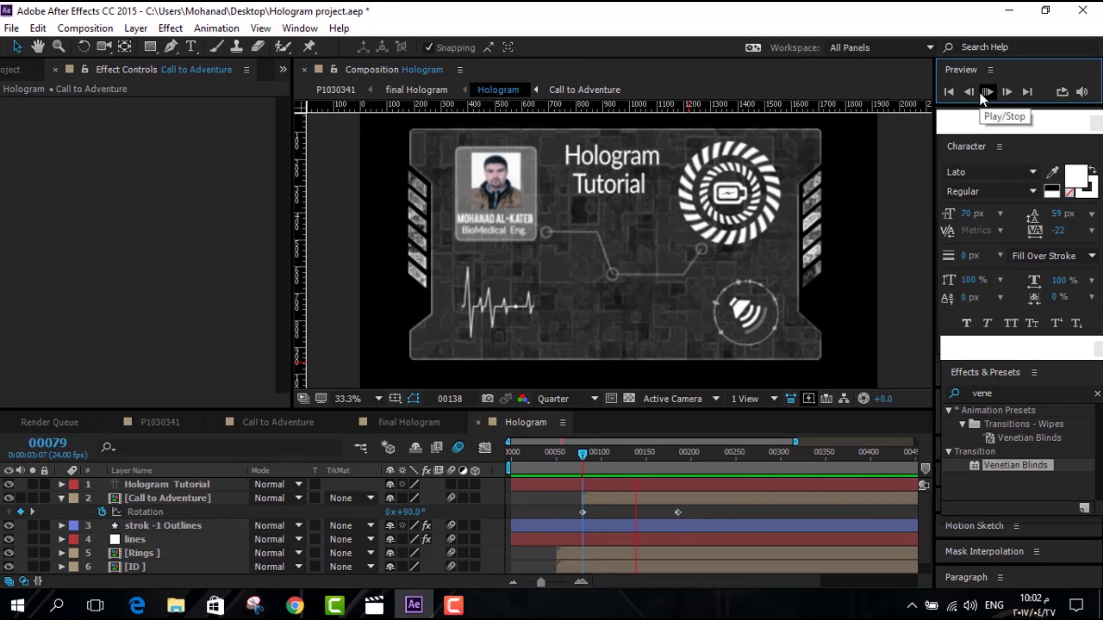
{"action": "left_click_drag", "start_coordinate": [678, 512], "coordinate": [661, 511]}
{"action": "right_click", "coordinate": [661, 512]}
{"action": "mouse_move", "coordinate": [717, 499]}
{"action": "left_click", "coordinate": [634, 411]}
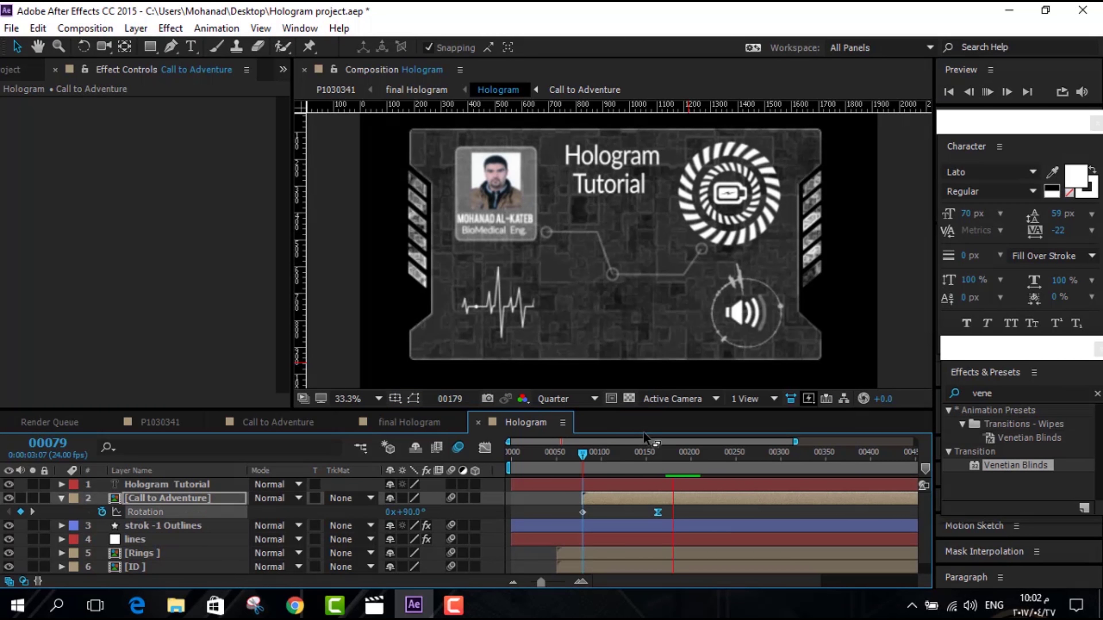
Preview the comp from the start at Full resolution
{"action": "left_click", "coordinate": [152, 540]}
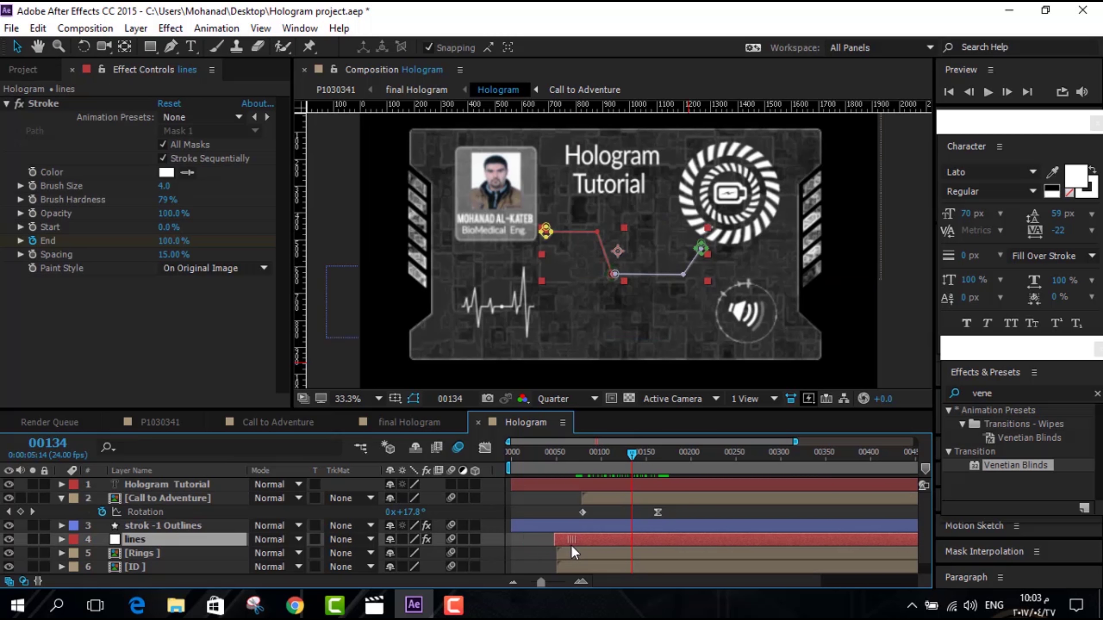
{"action": "key", "text": "Home"}
{"action": "key", "text": "space"}
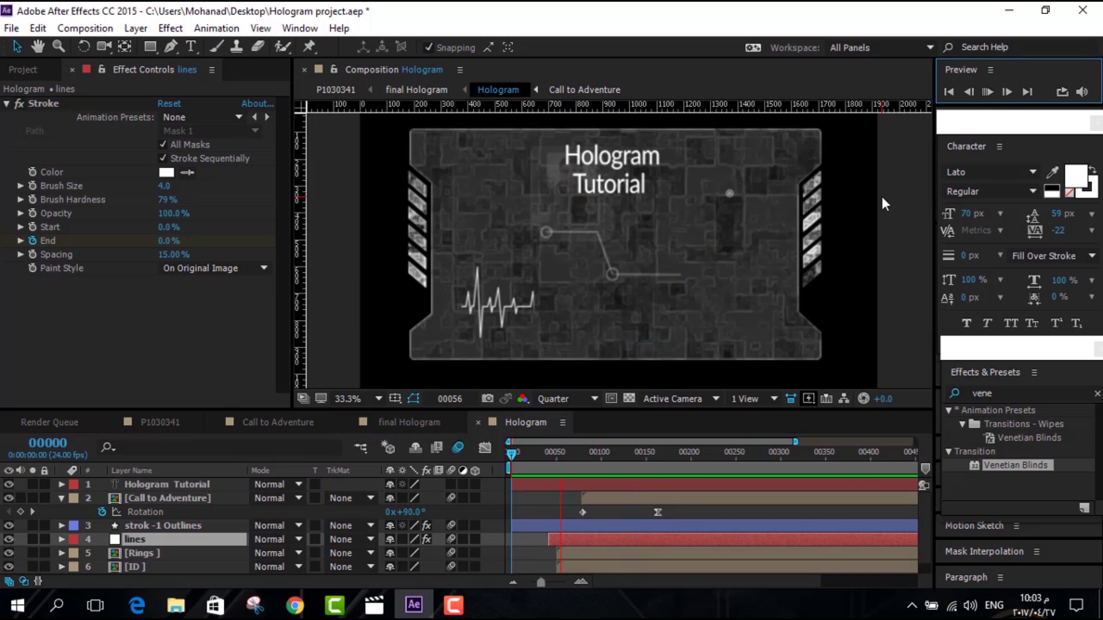
{"action": "left_click", "coordinate": [564, 399]}
{"action": "left_click", "coordinate": [584, 436]}
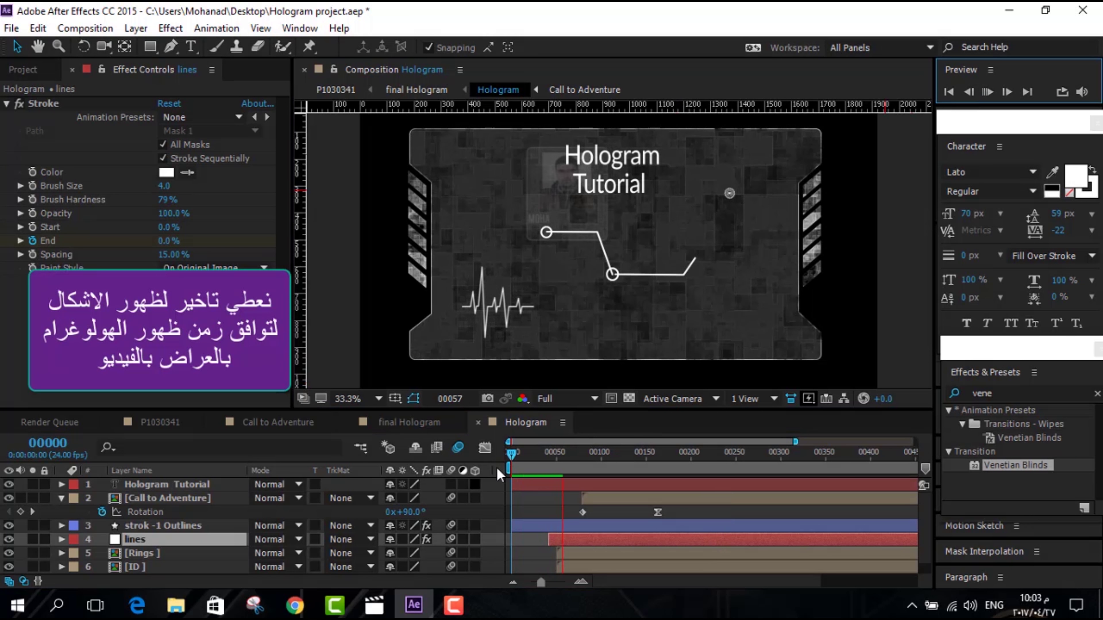
Delay the Hologram Tutorial and strok -1 Outlines layers to start around frame 41
{"action": "left_click_drag", "start_coordinate": [519, 485], "coordinate": [557, 485]}
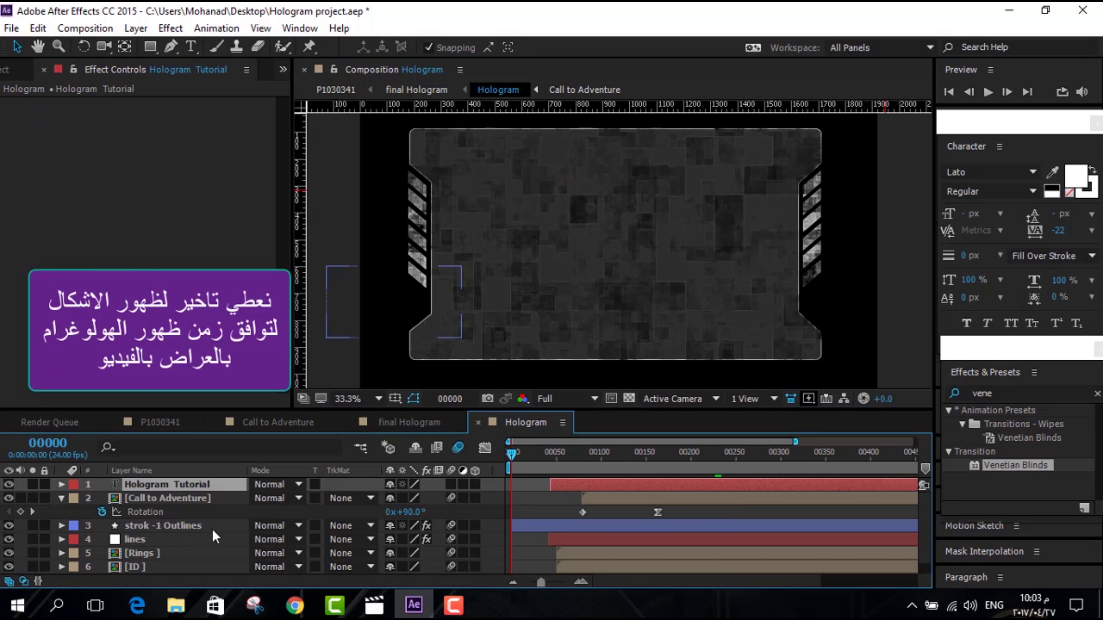
{"action": "left_click", "coordinate": [180, 529]}
{"action": "left_click_drag", "start_coordinate": [521, 526], "coordinate": [557, 529]}
Fade in the heartbeat layer with Opacity keyframes from 0% at its in-point to 100%
{"action": "left_click", "coordinate": [550, 456]}
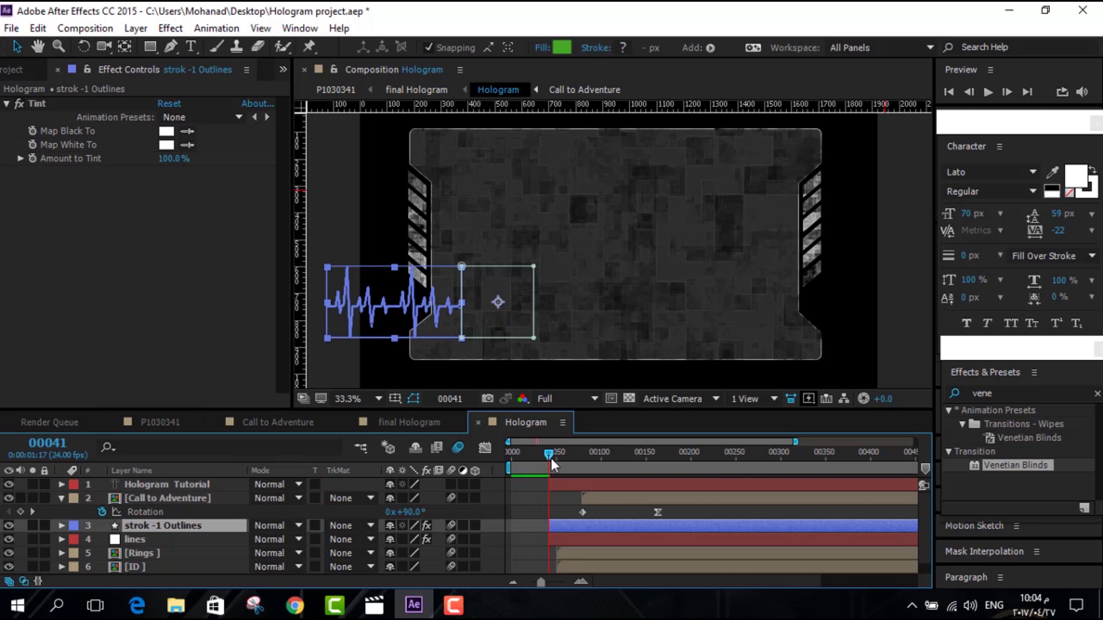
{"action": "key", "text": "t"}
{"action": "left_click", "coordinate": [591, 453]}
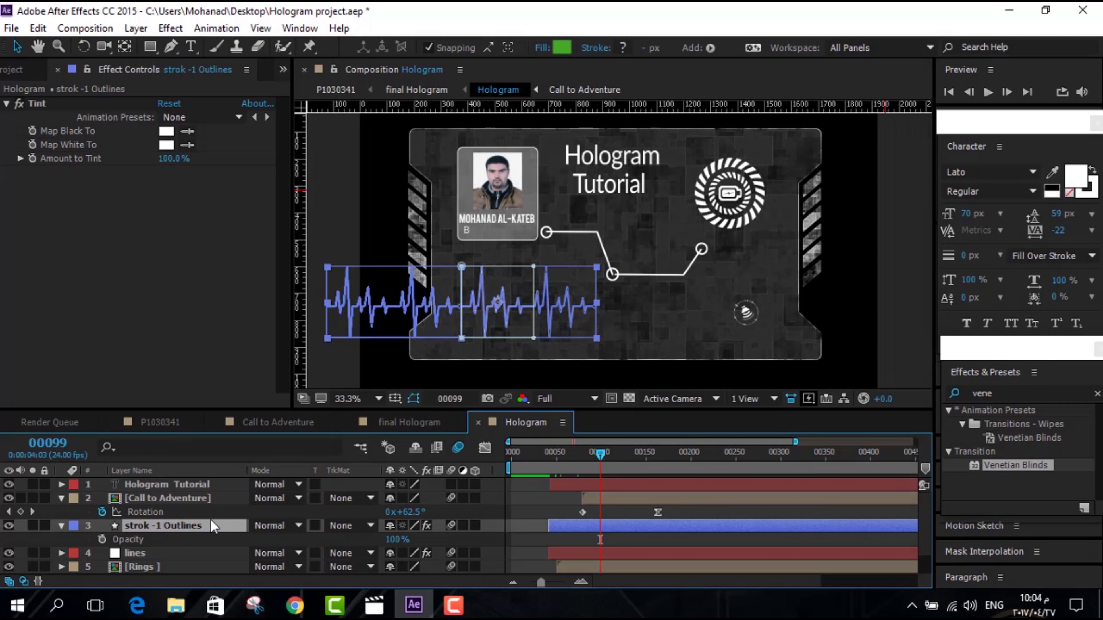
{"action": "left_click", "coordinate": [183, 539]}
{"action": "left_click", "coordinate": [572, 453]}
{"action": "key", "text": "i"}
{"action": "left_click", "coordinate": [393, 539]}
{"action": "type", "text": "0"}
{"action": "left_click", "coordinate": [480, 539]}
Scrub the staggered hologram build from the start of the comp
{"action": "key", "text": "Home"}
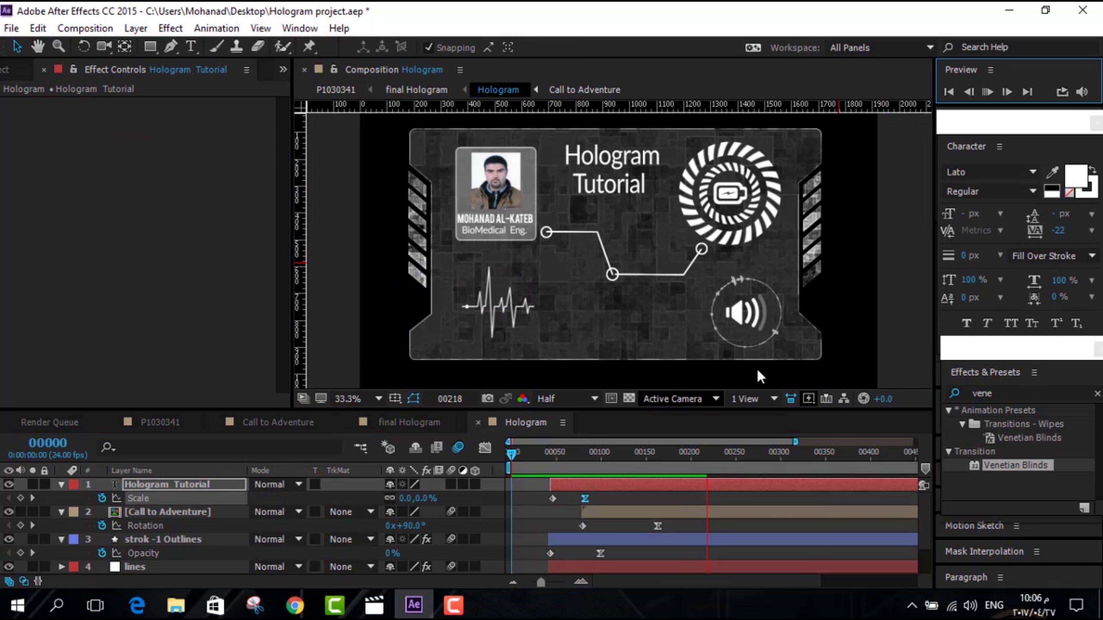
{"action": "left_click", "coordinate": [514, 454]}
{"action": "left_click_drag", "start_coordinate": [514, 454], "coordinate": [512, 454]}
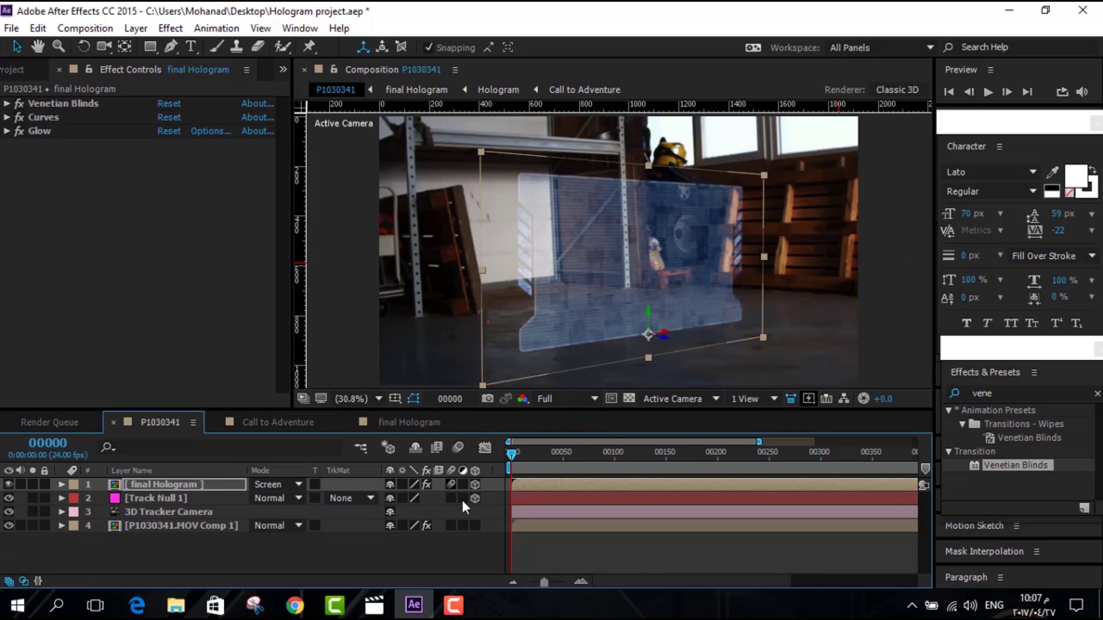
Preview the tracked P1030341 composite
{"action": "left_click_drag", "start_coordinate": [576, 456], "coordinate": [512, 455]}
{"action": "key", "text": "space"}
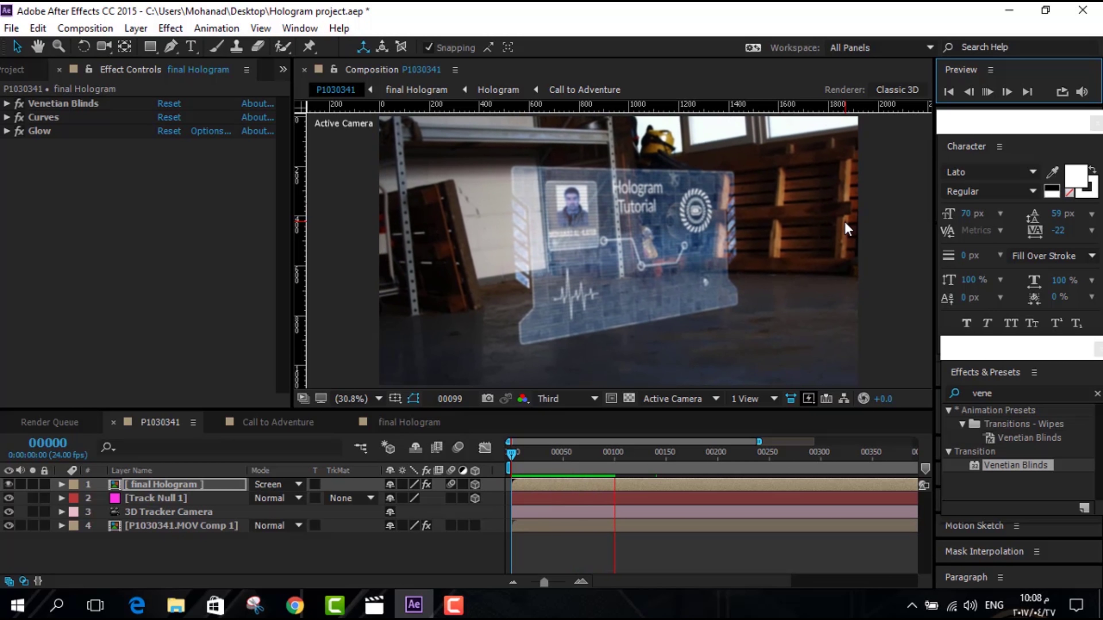
{"action": "left_click", "coordinate": [988, 92]}
Keyframe the final Hologram layer's Scale at full size at frame 38 and 0% at frame 0
{"action": "left_click", "coordinate": [187, 485]}
{"action": "key", "text": "s"}
{"action": "left_click_drag", "start_coordinate": [511, 457], "coordinate": [547, 463]}
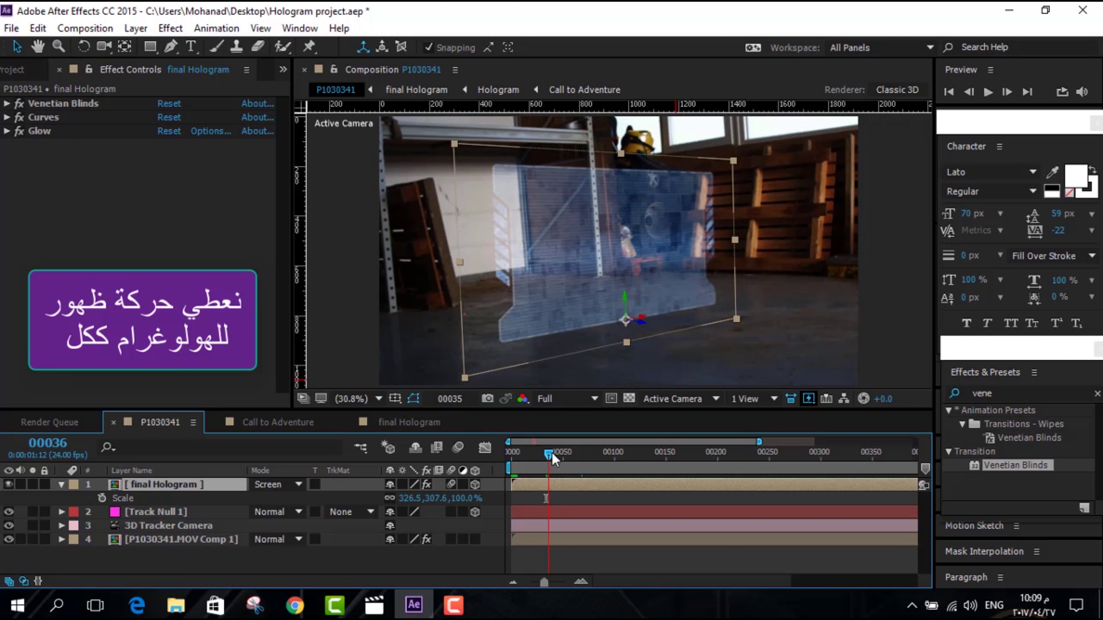
{"action": "left_click_drag", "start_coordinate": [548, 453], "coordinate": [553, 453]}
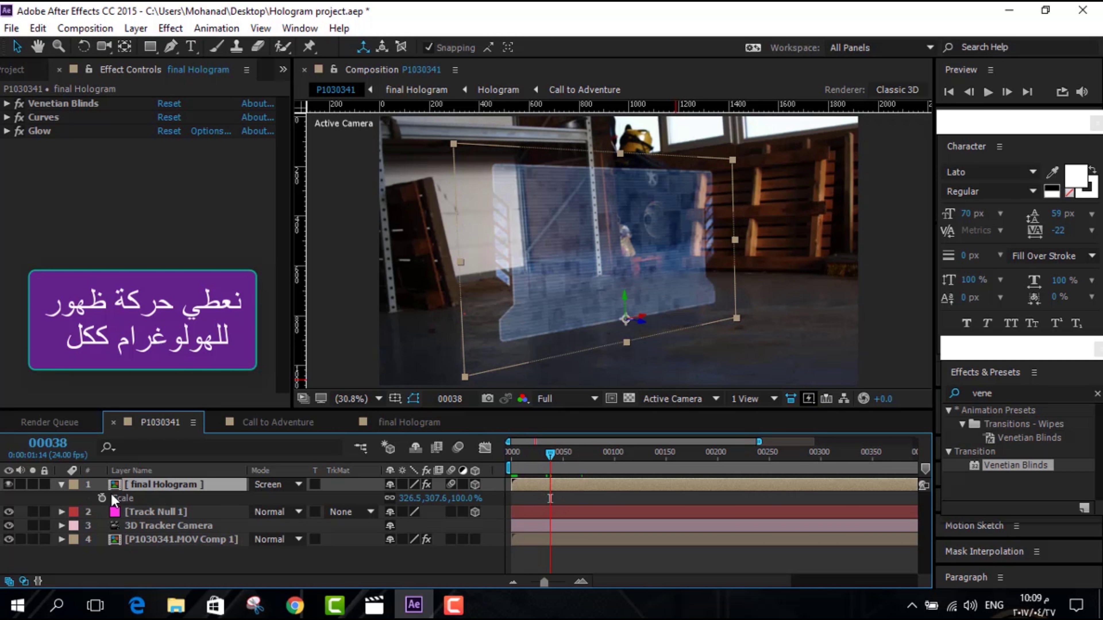
{"action": "left_click", "coordinate": [102, 498]}
{"action": "left_click_drag", "start_coordinate": [558, 461], "coordinate": [513, 458]}
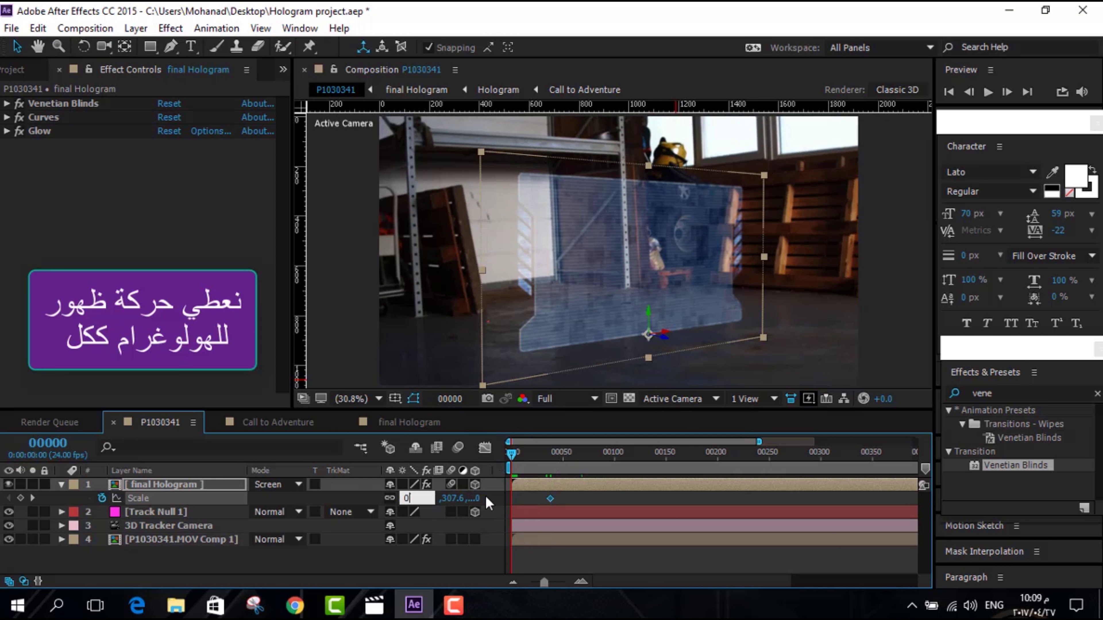
{"action": "type", "text": "0"}
{"action": "key", "text": "Return"}
{"action": "right_click", "coordinate": [550, 499]}
{"action": "mouse_move", "coordinate": [584, 493]}
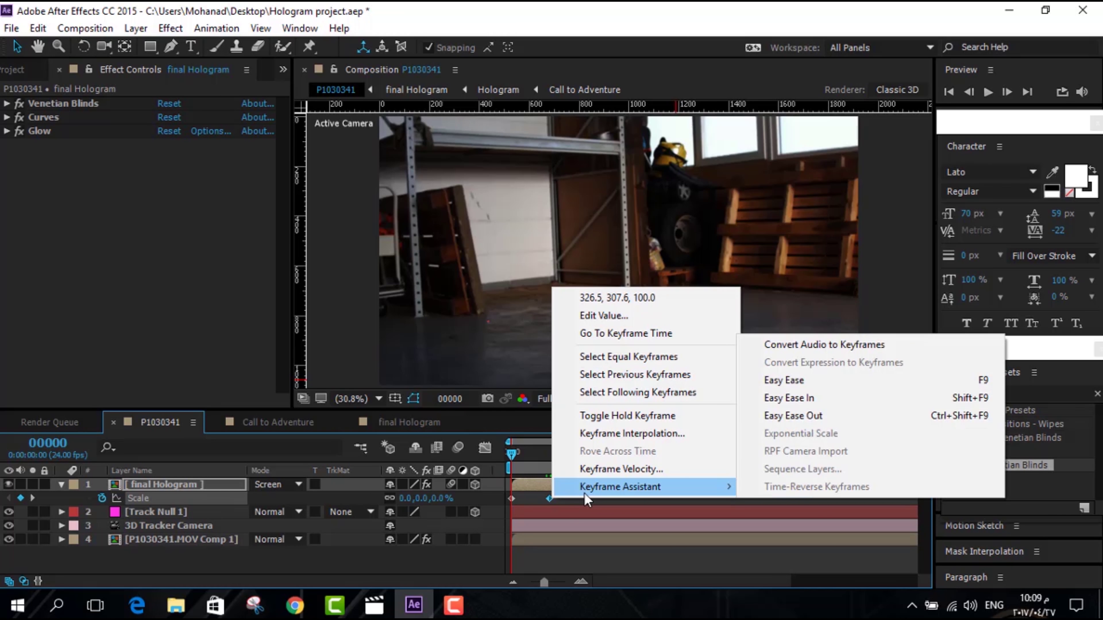